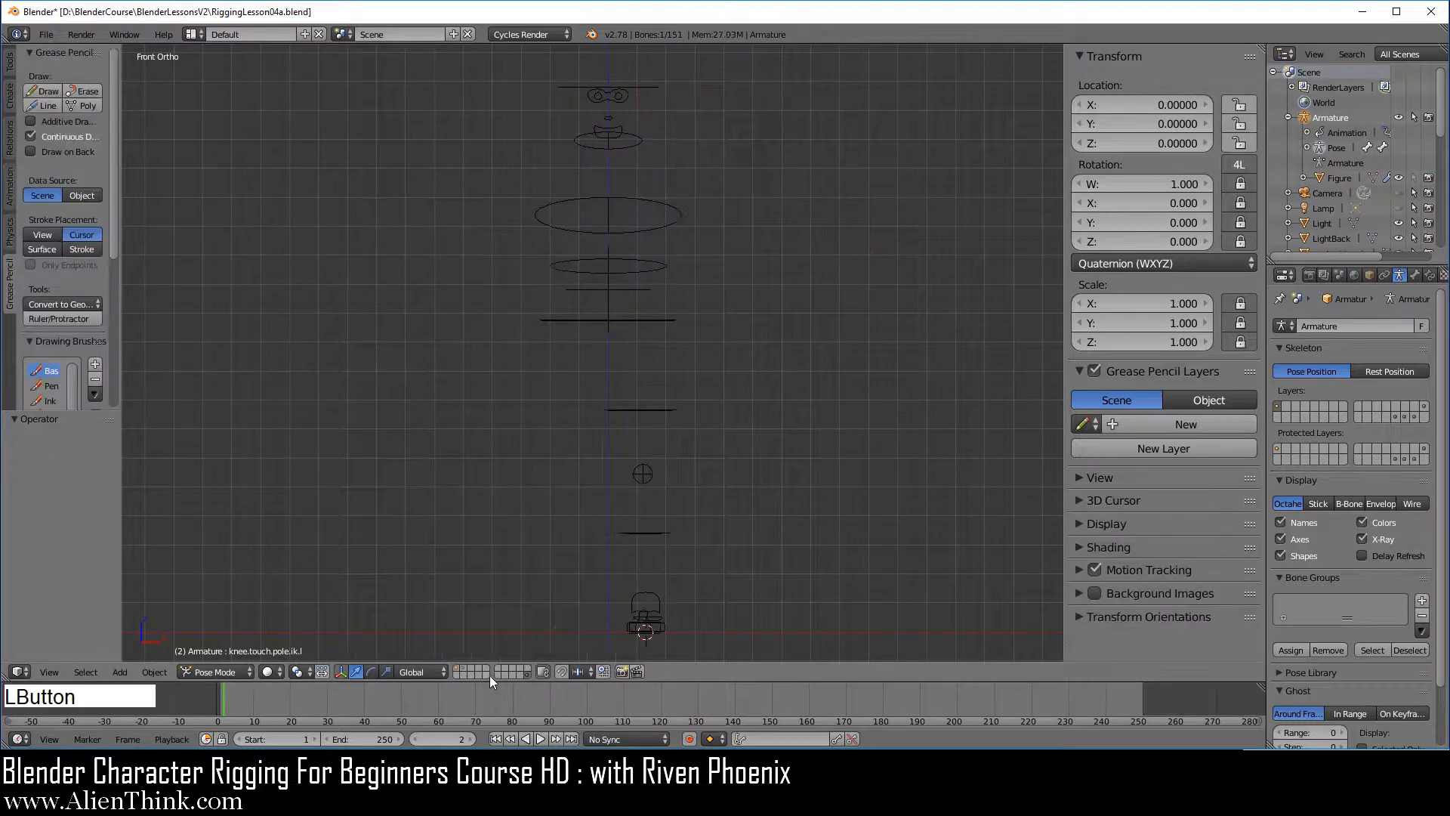
Select the w.eye.line object at head height and duplicate it in place.
{"action": "middle_click_drag", "start_coordinate": [768, 397], "coordinate": [667, 456]}
{"action": "right_click", "coordinate": [594, 116]}
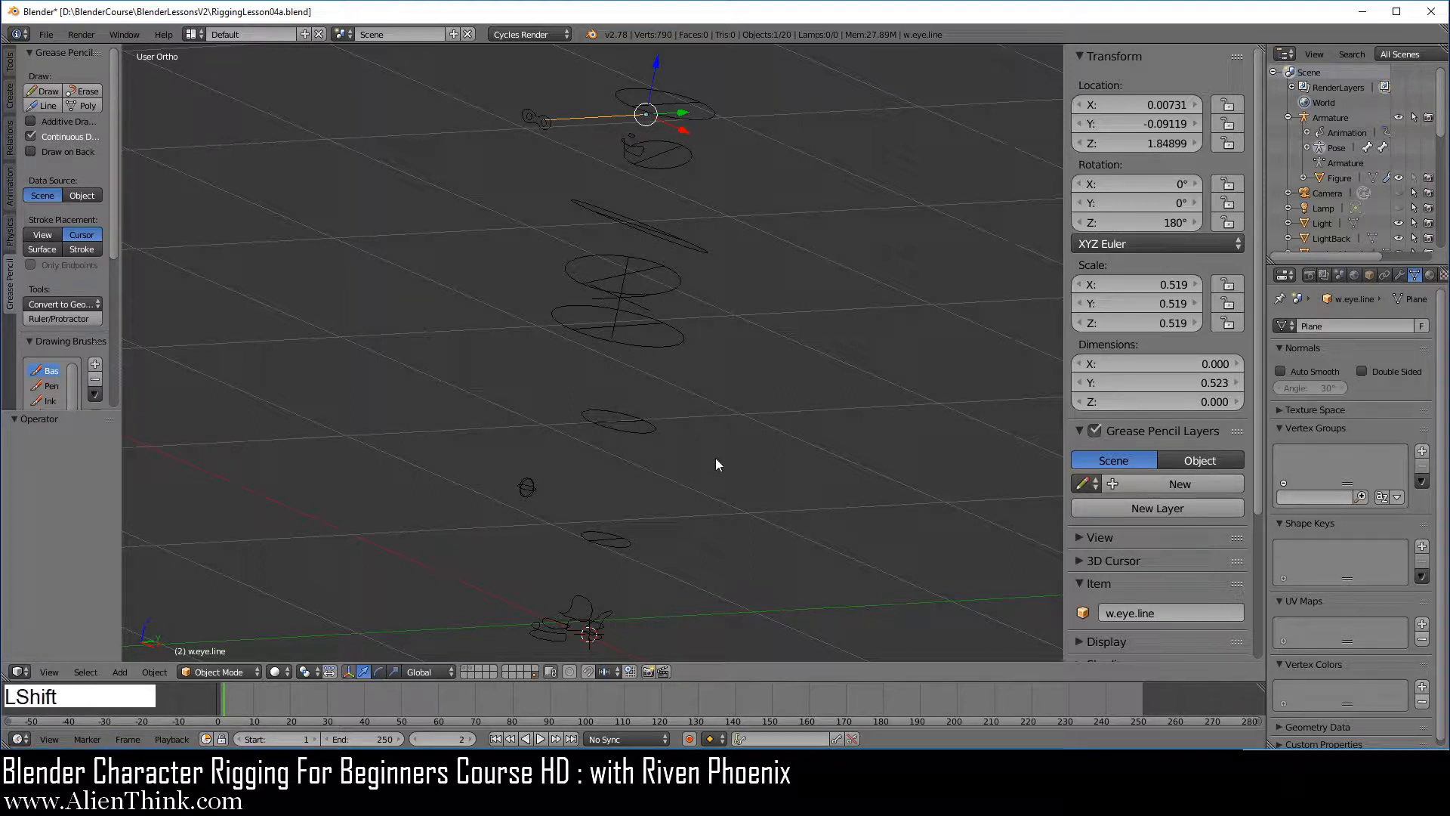
{"action": "key", "text": "shift+d"}
{"action": "right_click", "coordinate": [705, 333]}
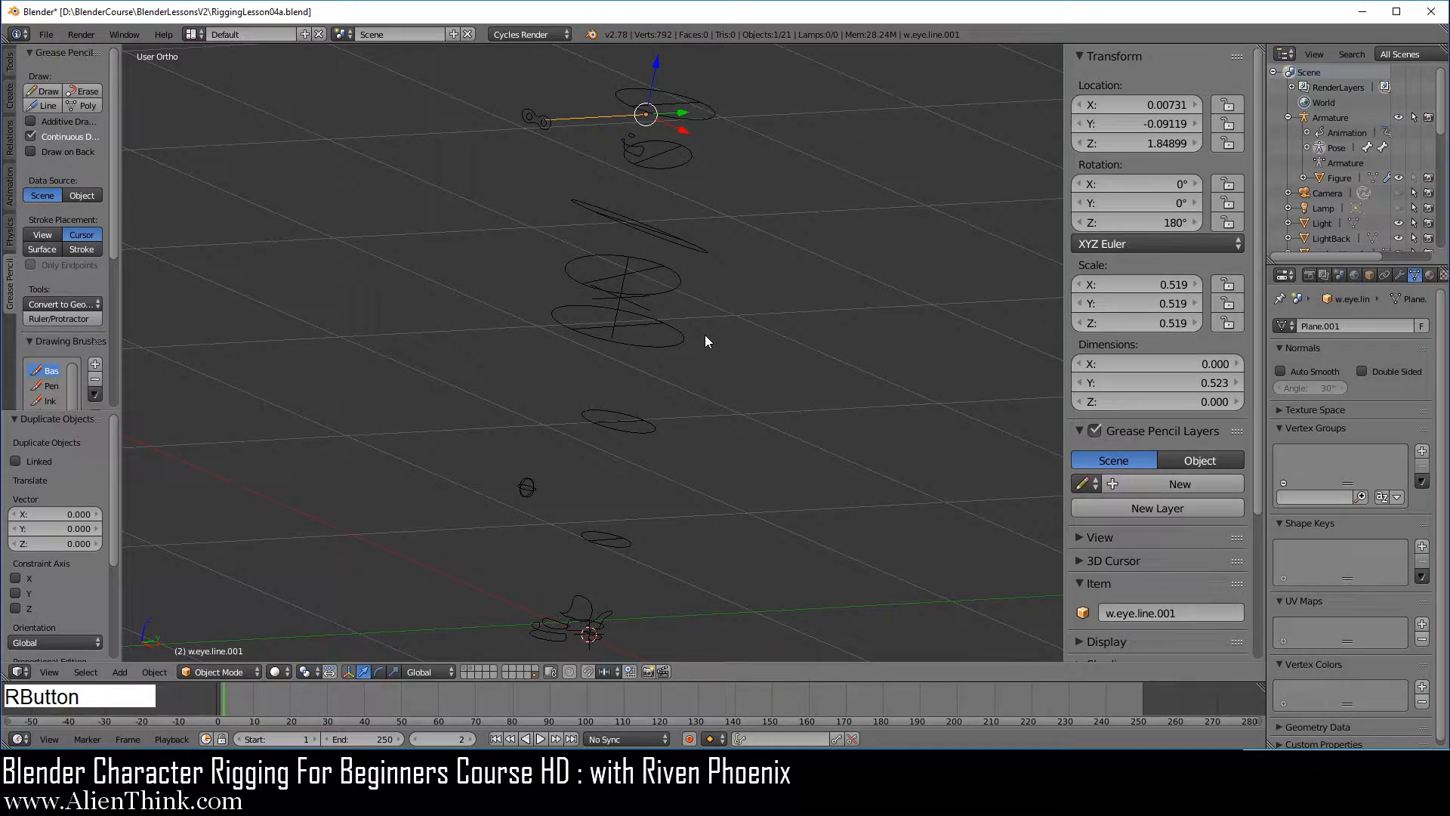
In right view, move the duplicated line straight down about 1.727 along Z to foot level.
{"action": "key", "text": "KP_3"}
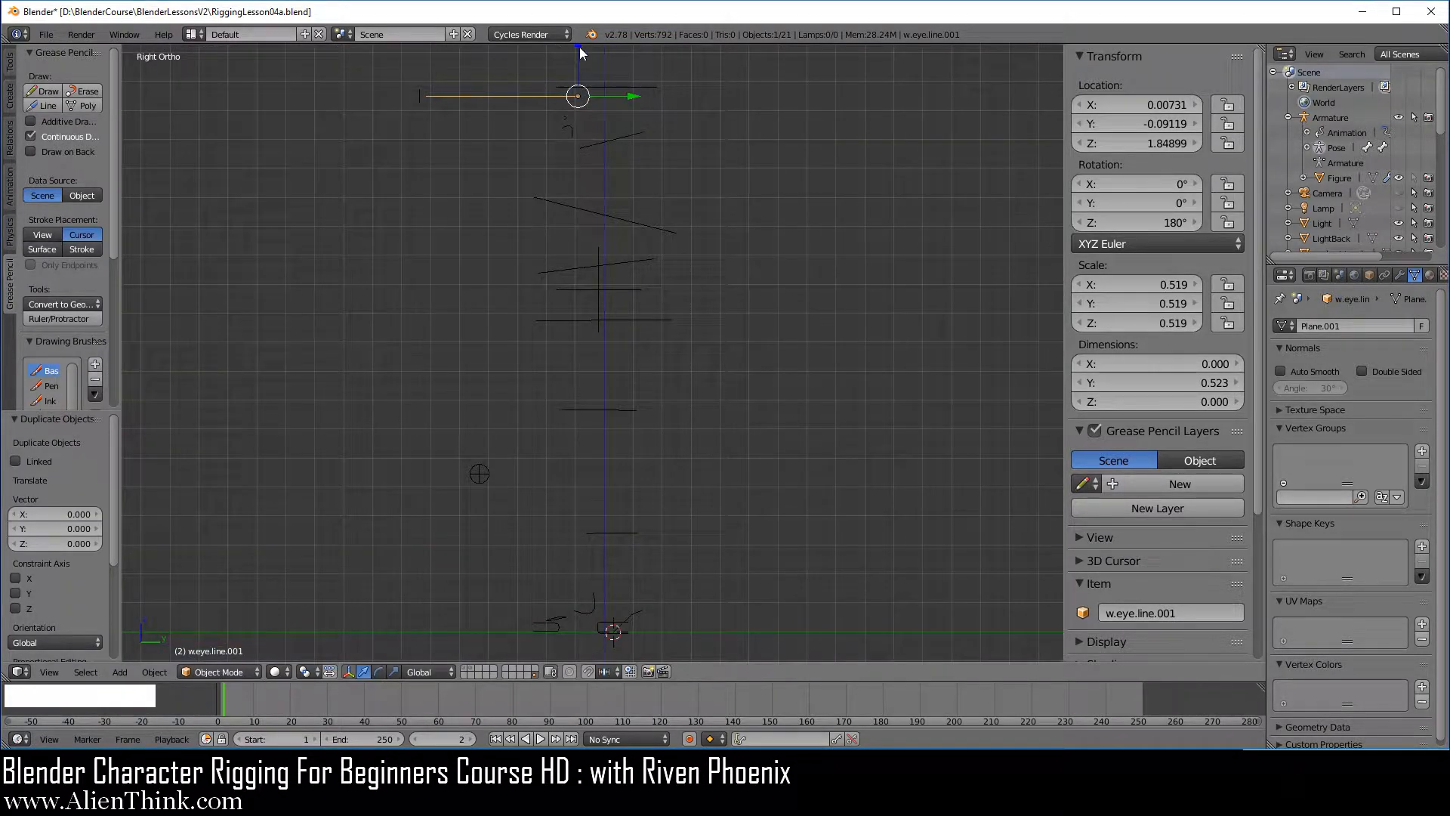
{"action": "left_click_drag", "start_coordinate": [578, 47], "coordinate": [593, 547]}
{"action": "scroll", "coordinate": [610, 576], "scroll_direction": "up", "scroll_amount": 1}
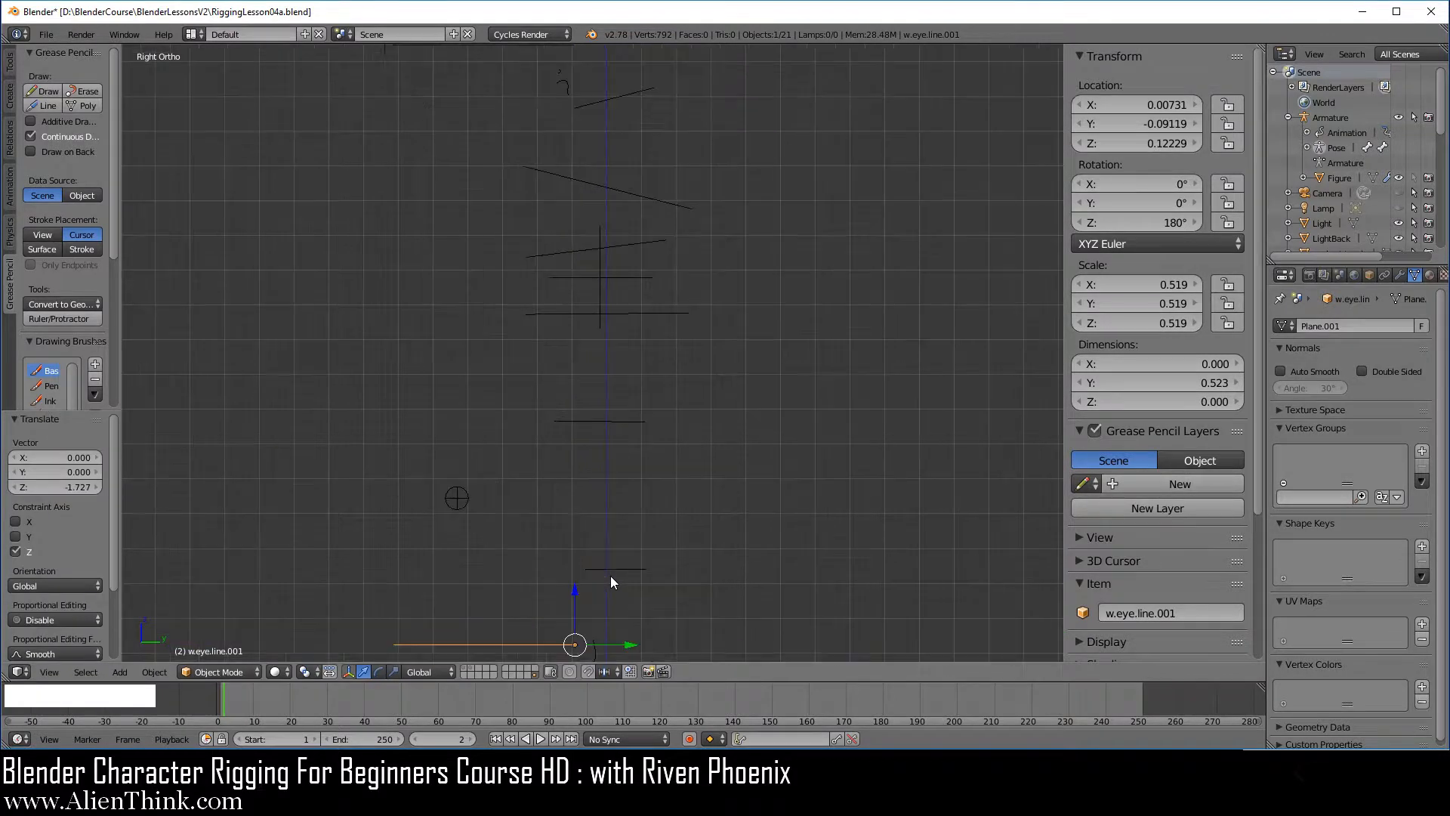
Move the duplicated line about 0.165 along X so it lines up with the foot control shapes.
{"action": "mouse_move", "coordinate": [610, 575]}
{"action": "middle_mouse_down", "text": "shift"}
{"action": "mouse_move", "coordinate": [654, 282]}
{"action": "mouse_move", "coordinate": [651, 392]}
{"action": "mouse_move", "coordinate": [610, 465]}
{"action": "middle_mouse_up", "text": "shift"}
{"action": "mouse_move", "coordinate": [518, 435]}
{"action": "middle_mouse_down"}
{"action": "mouse_move", "coordinate": [636, 501]}
{"action": "mouse_move", "coordinate": [672, 544]}
{"action": "middle_mouse_up"}
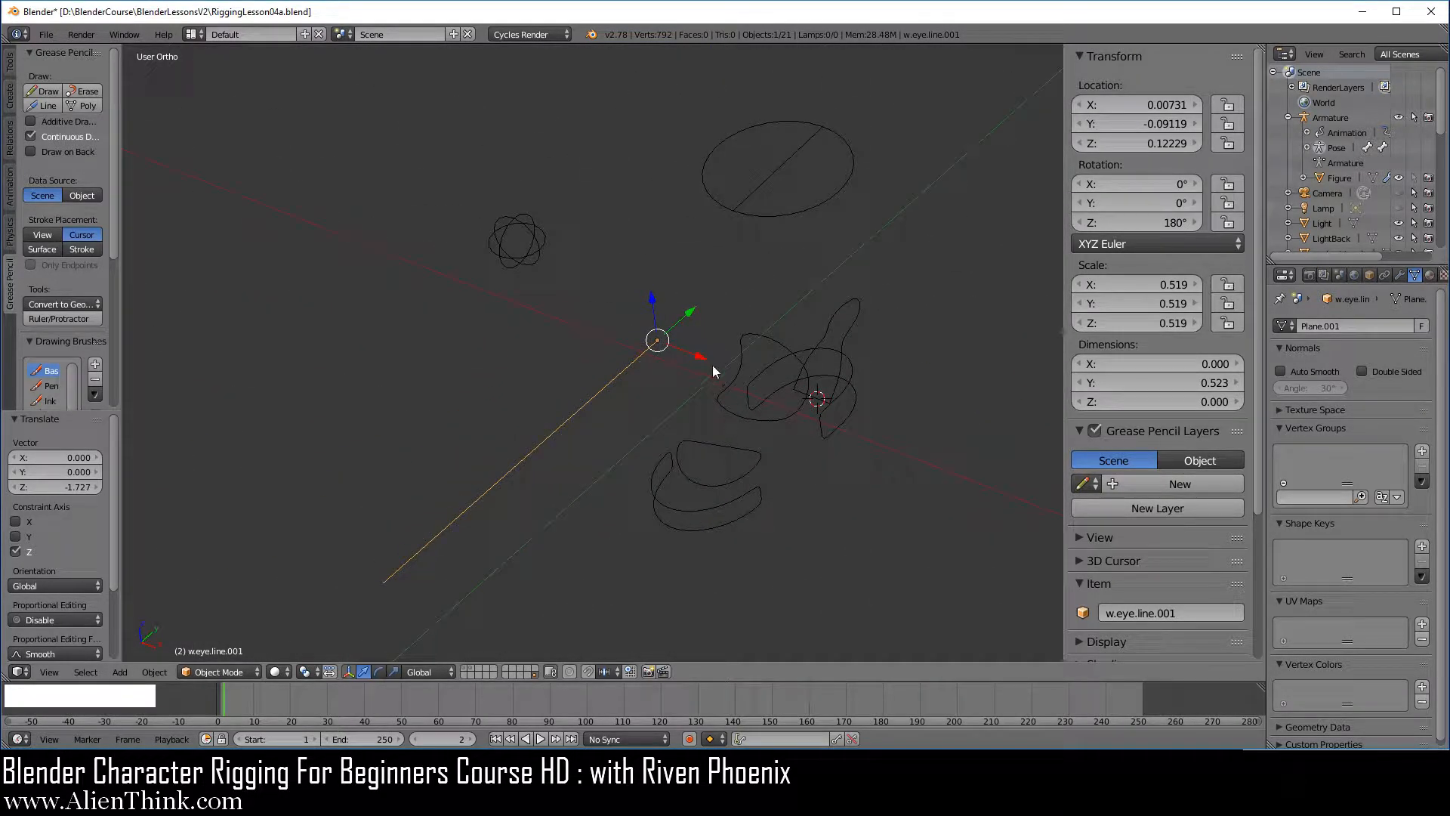
{"action": "left_click_drag", "start_coordinate": [700, 363], "coordinate": [815, 401]}
{"action": "middle_click_drag", "start_coordinate": [816, 401], "coordinate": [755, 470]}
{"action": "middle_click_drag", "start_coordinate": [750, 366], "coordinate": [605, 479]}
{"action": "middle_click_drag", "start_coordinate": [811, 509], "coordinate": [843, 495]}
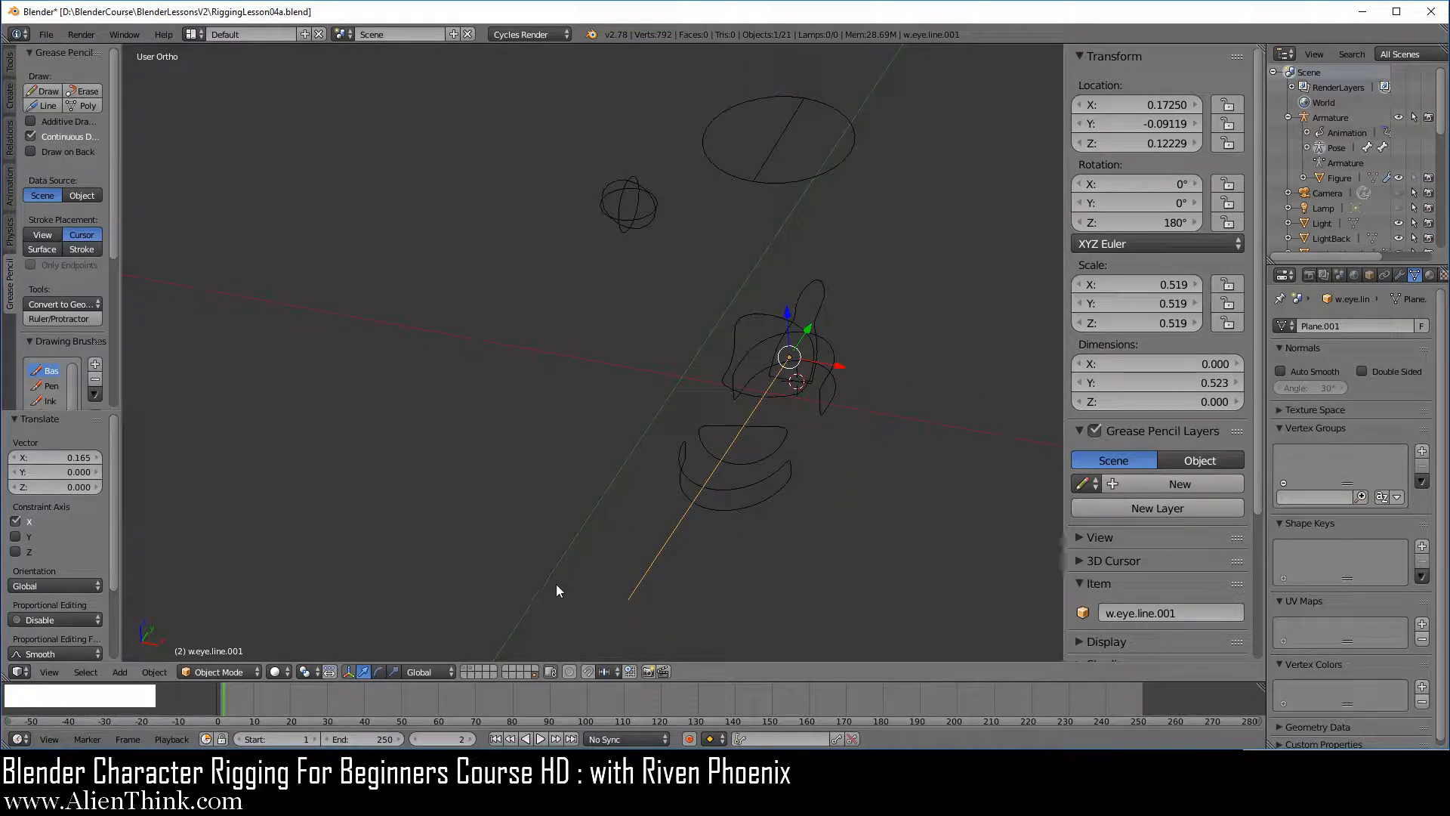
Show the scene layer with the figure and armature, select the toe.touch.fk.l bone, and also show the armature layer holding the m. bones.
{"action": "left_click", "coordinate": [464, 672], "text": "shift"}
{"action": "right_click", "coordinate": [756, 479]}
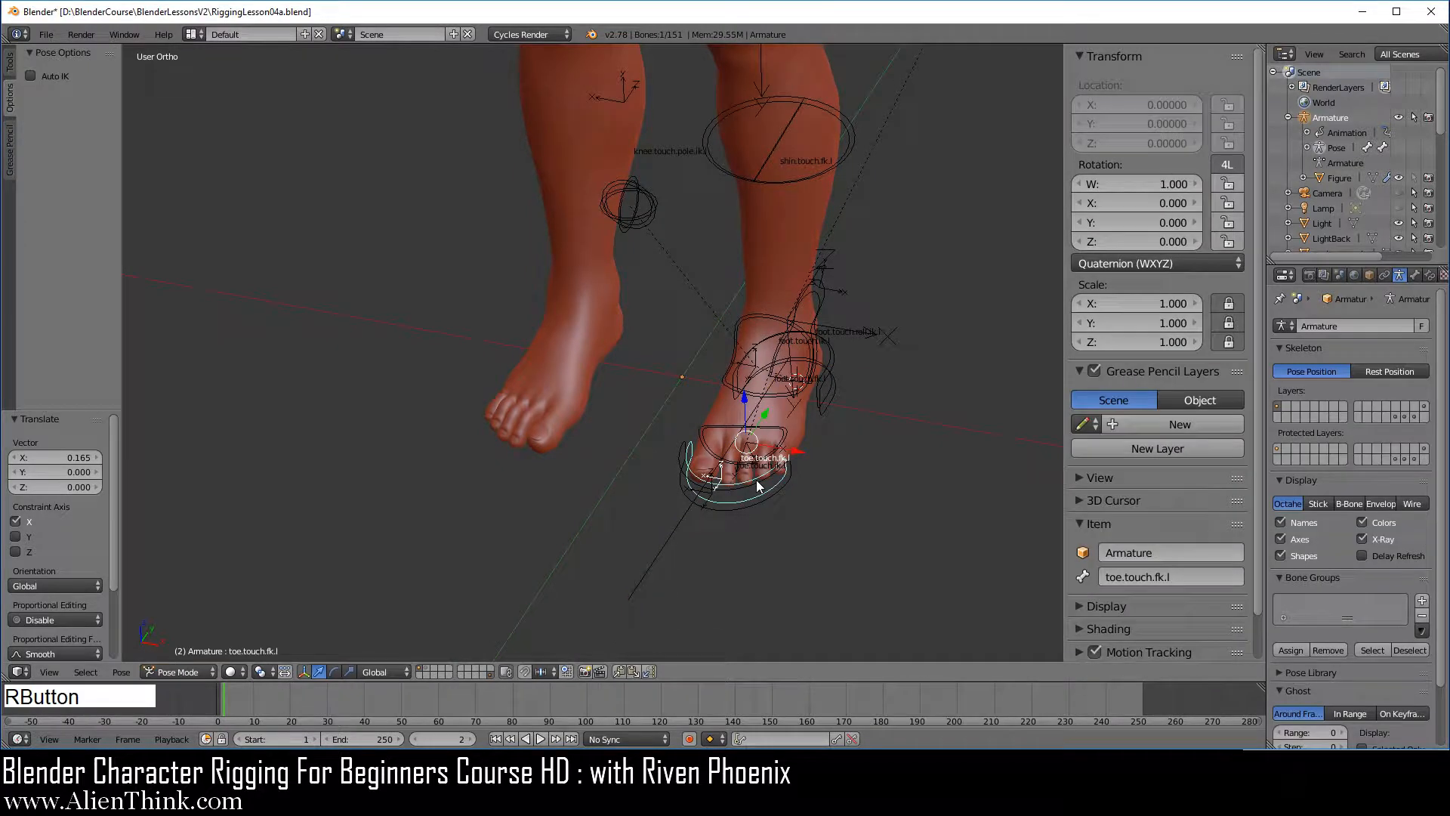
{"action": "left_click", "coordinate": [1427, 409], "text": "shift"}
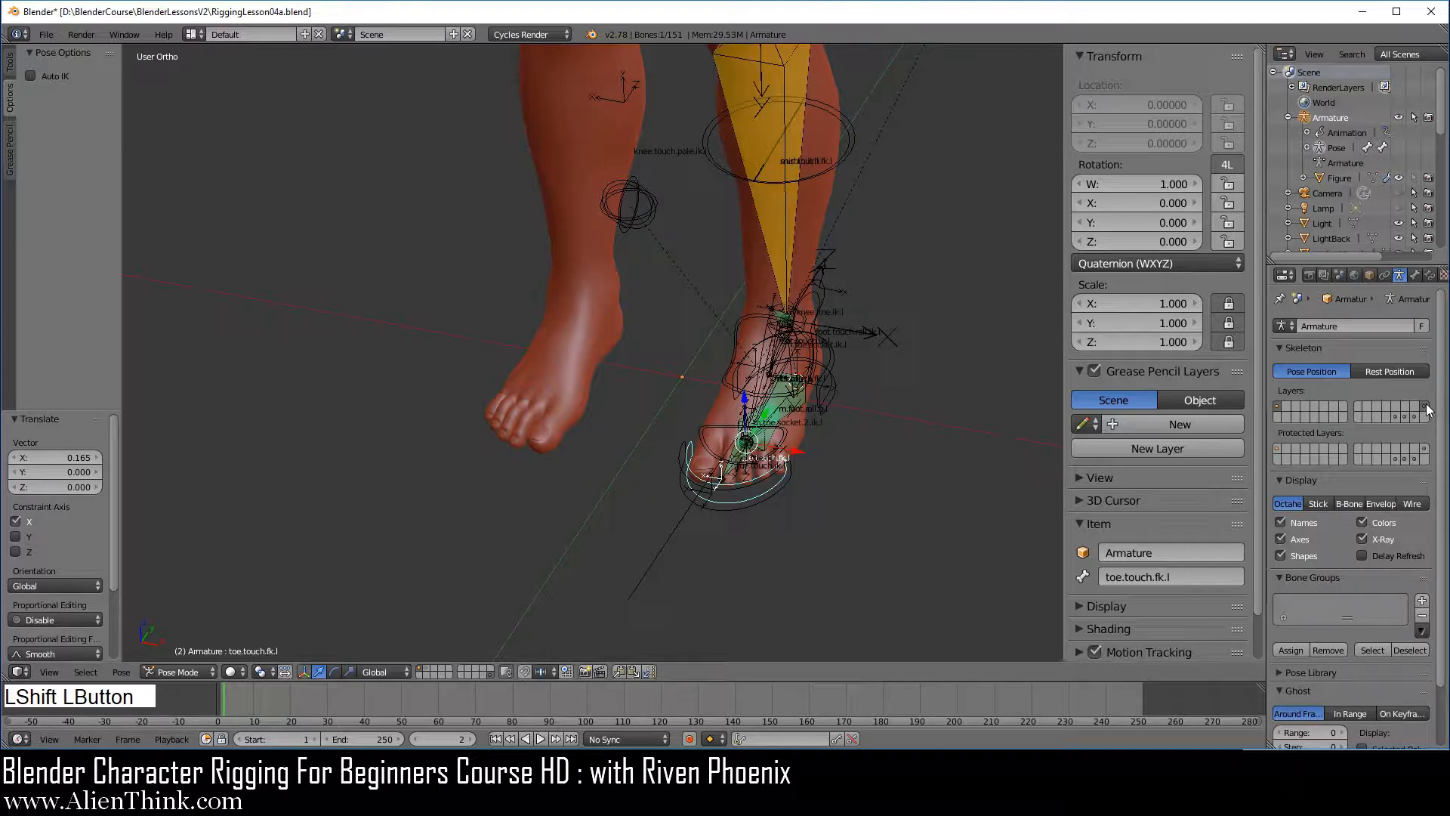
{"action": "middle_click_drag", "start_coordinate": [751, 500], "coordinate": [600, 313]}
{"action": "scroll", "coordinate": [737, 497], "scroll_direction": "up", "scroll_amount": 2}
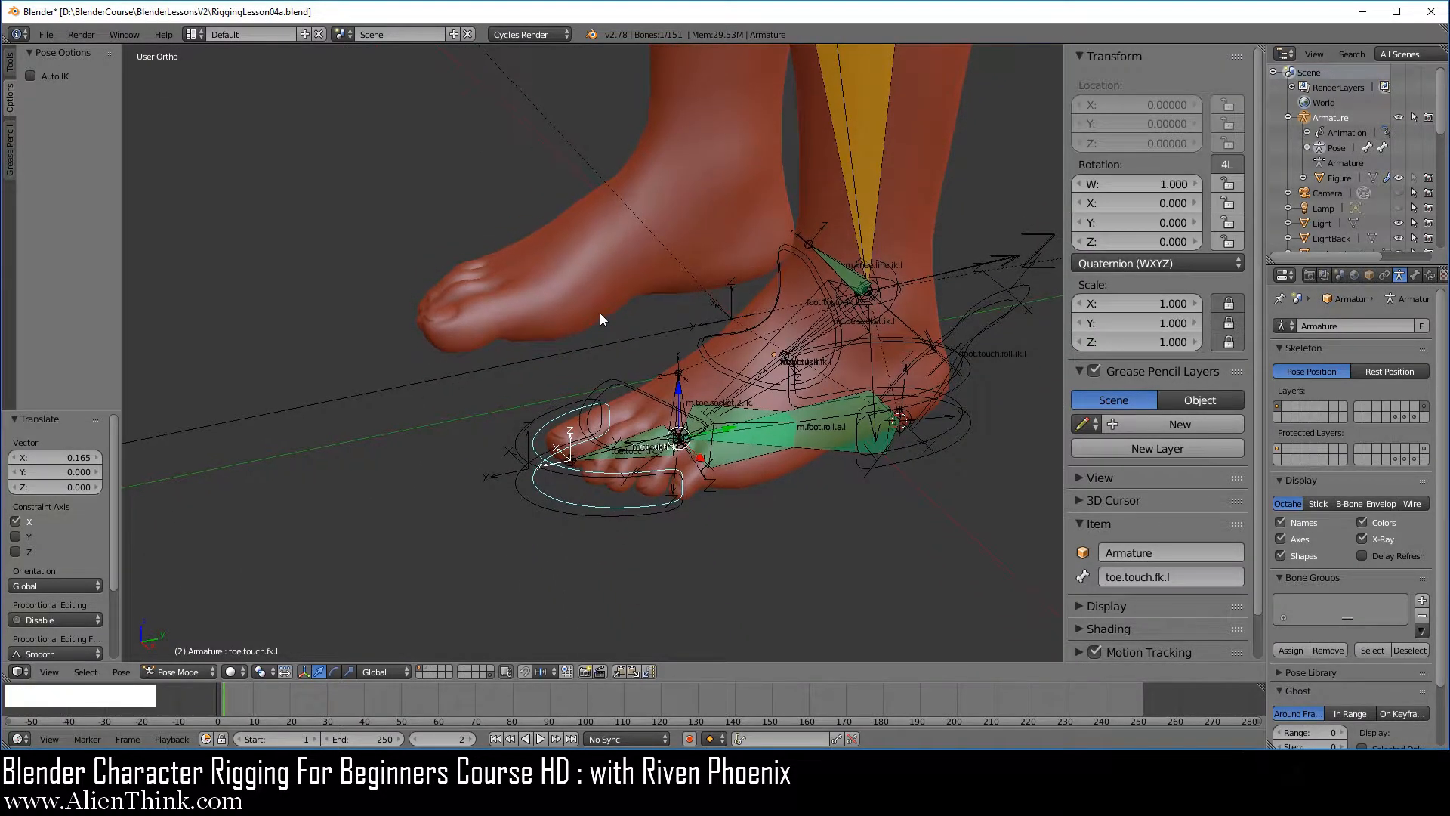
Copy the name of the m.knee.line.ik.l bone and rename the duplicated line object w.knee.line.ik.l.
{"action": "right_click", "coordinate": [831, 260]}
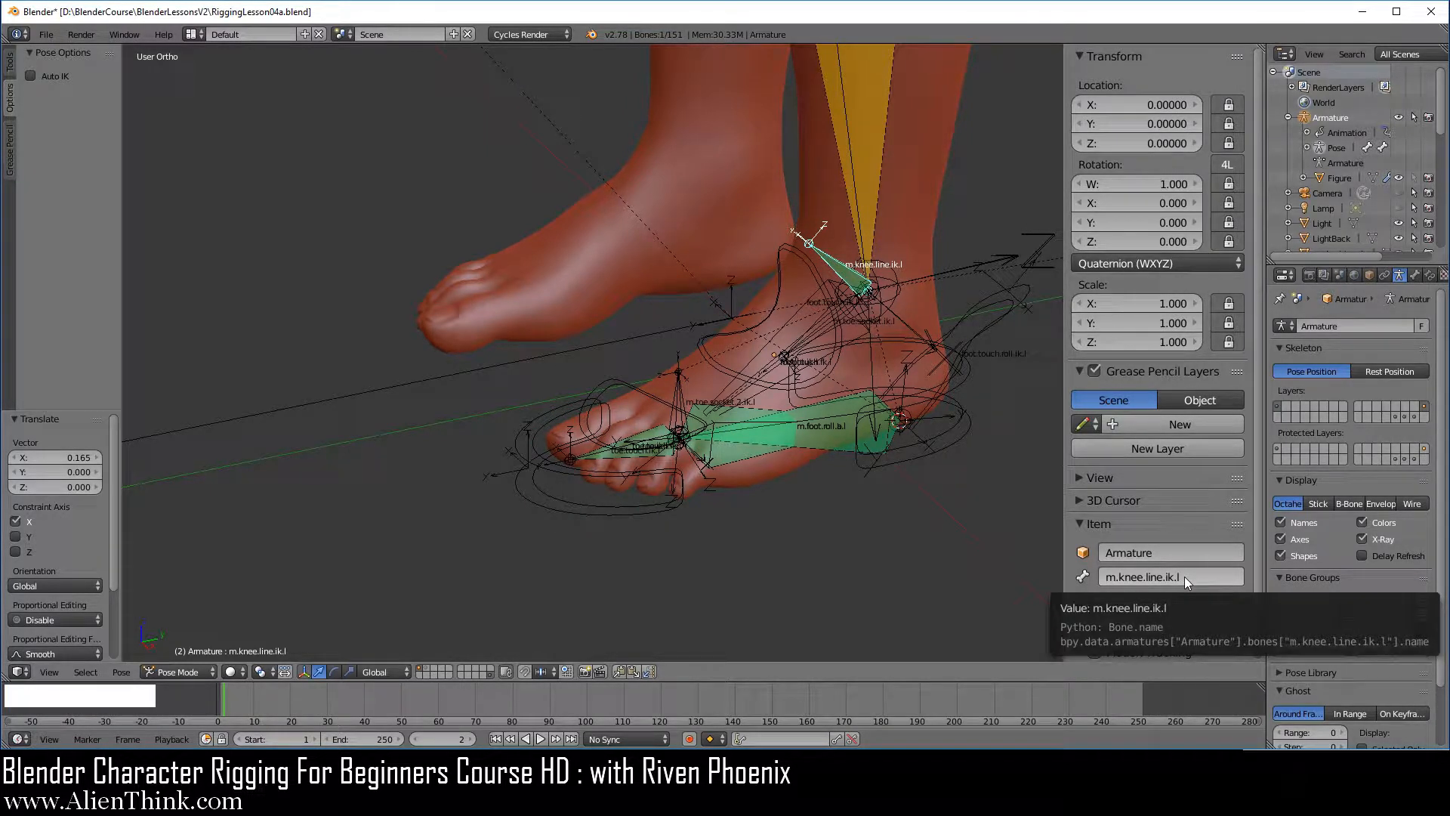
{"action": "key", "text": "ctrl+c"}
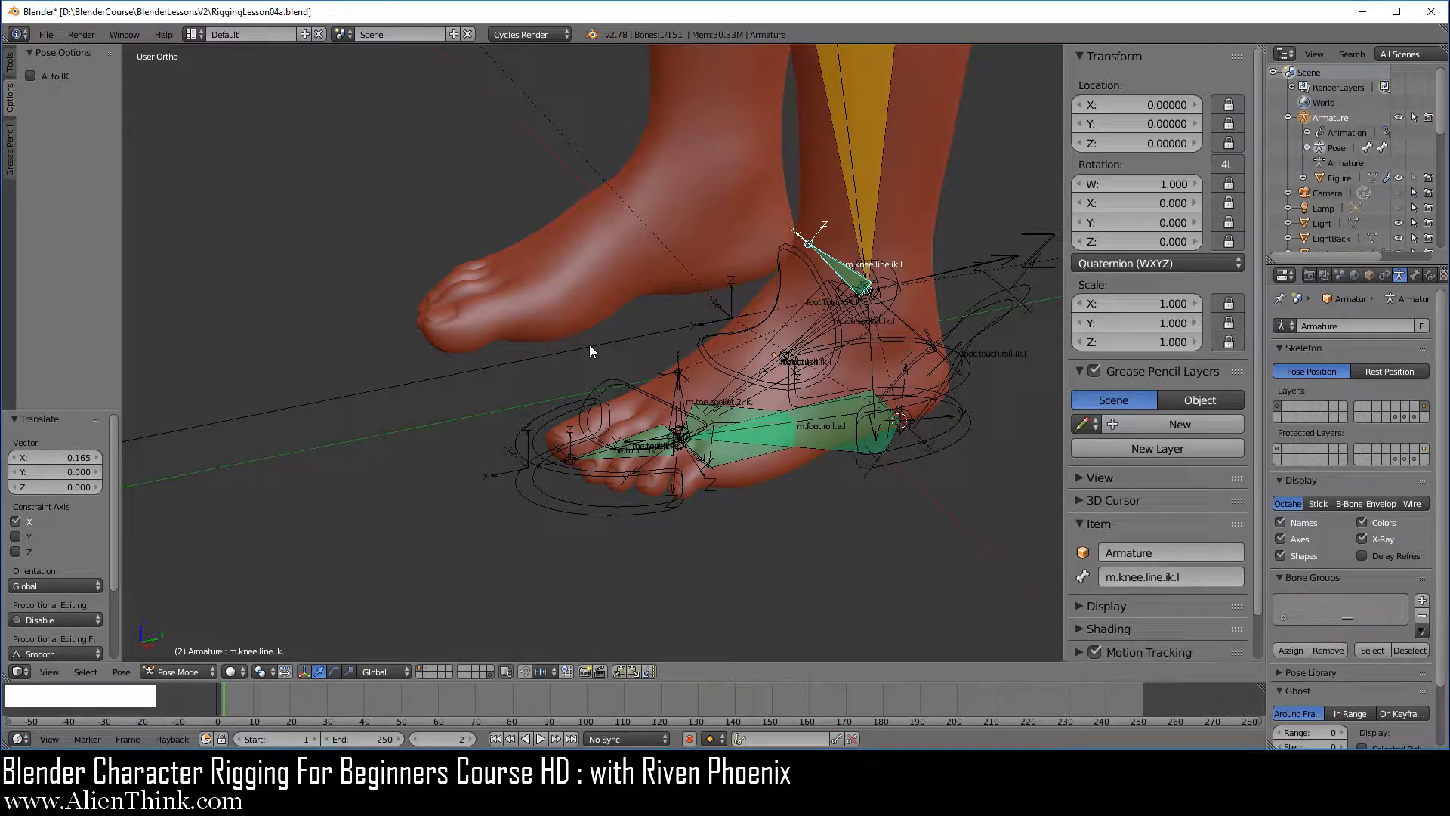
{"action": "right_click", "coordinate": [590, 348]}
{"action": "left_click", "coordinate": [1189, 612]}
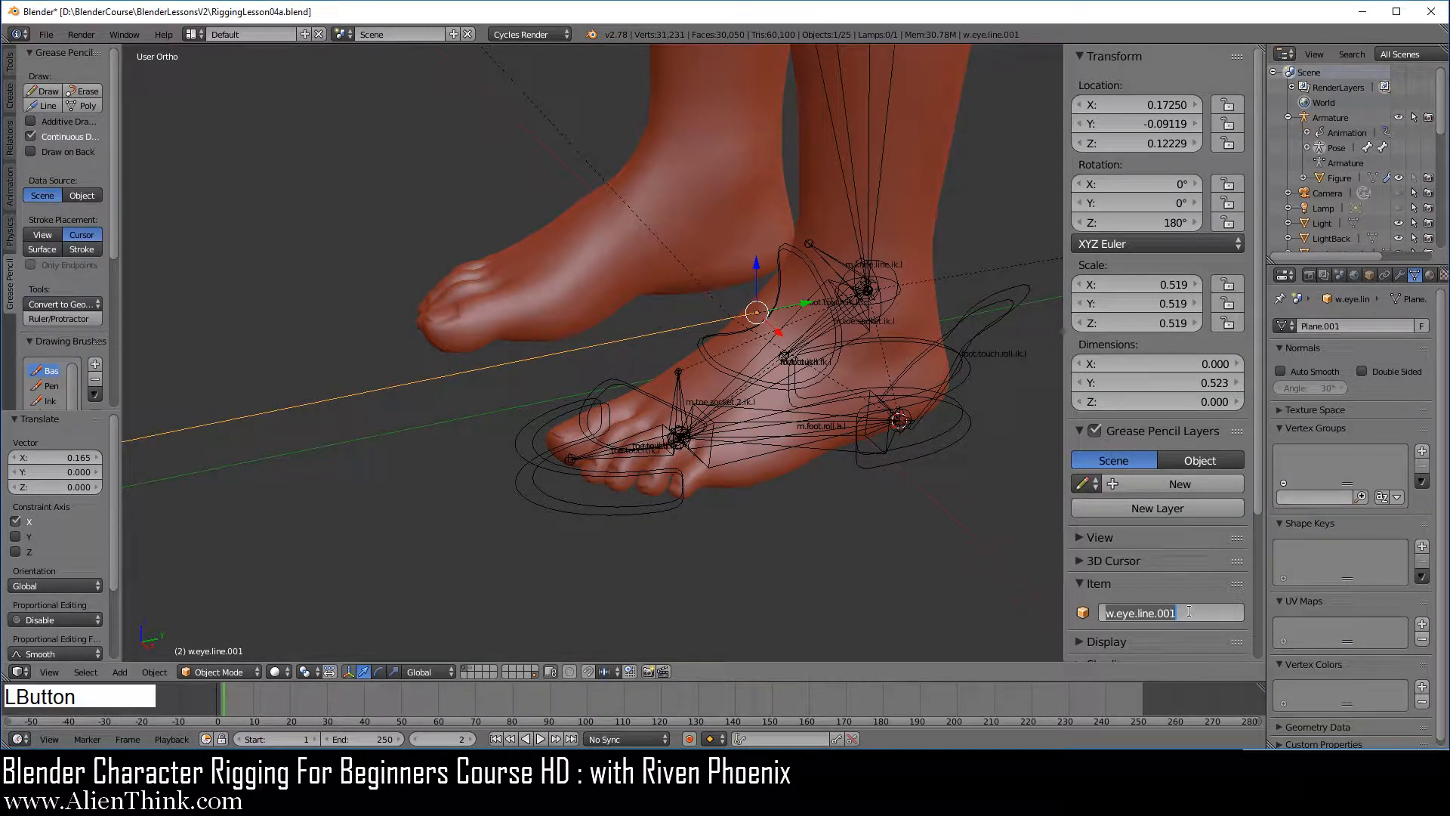
{"action": "type", "text": "w."}
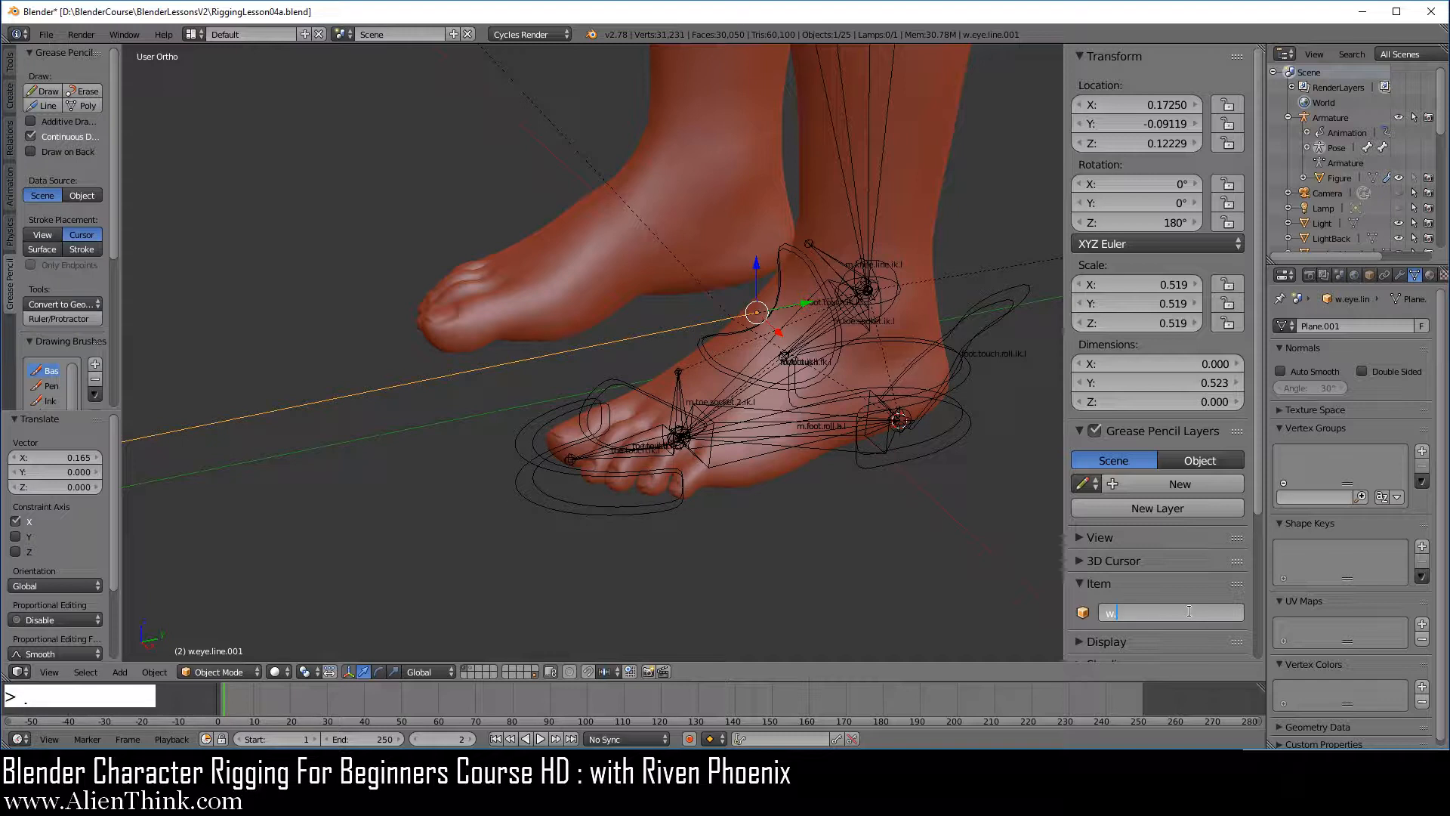
{"action": "key", "text": "ctrl+v"}
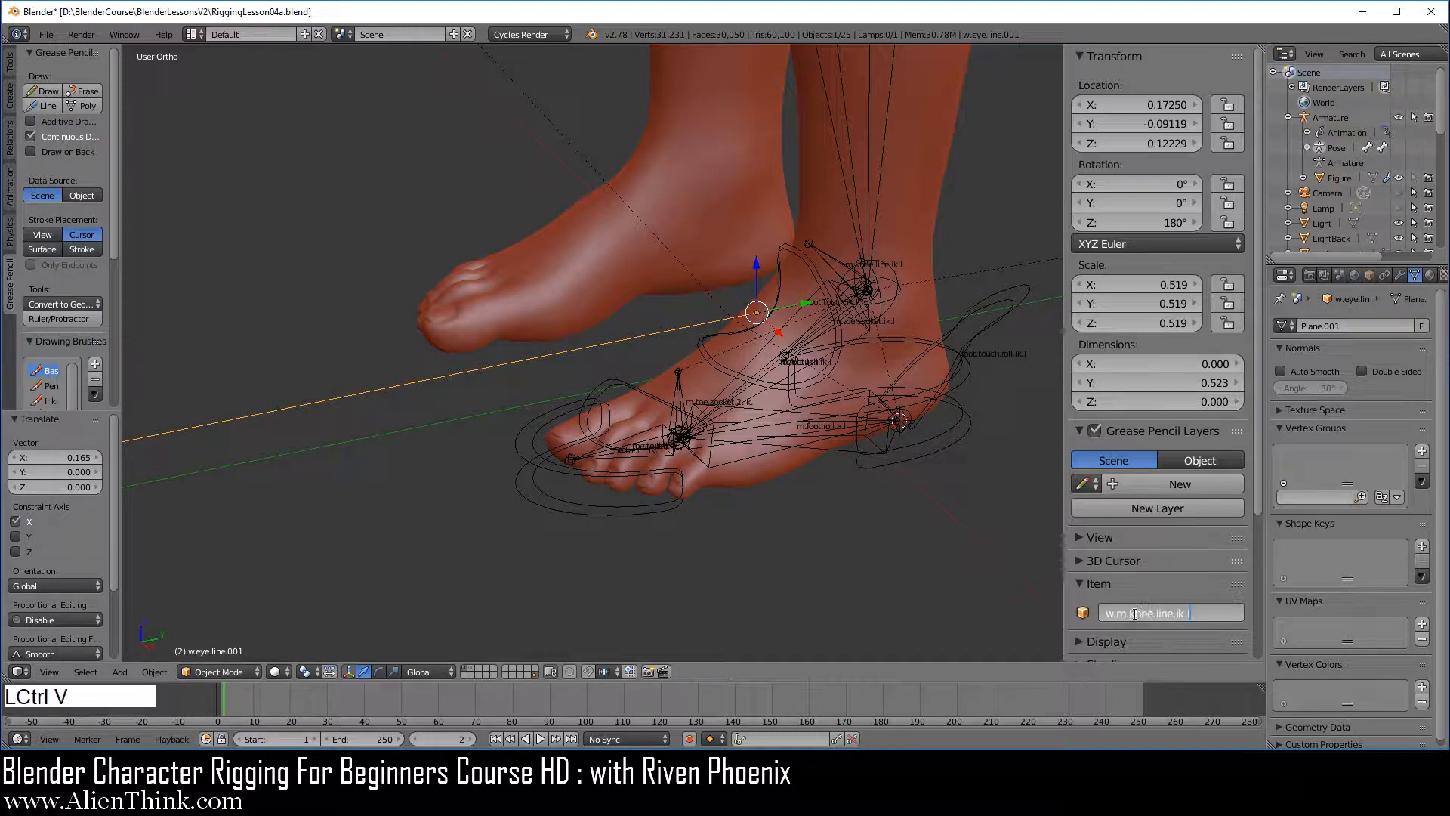
{"action": "left_click", "coordinate": [1130, 615]}
{"action": "key", "text": "BackSpace"}
{"action": "key", "text": "BackSpace"}
{"action": "key", "text": "Return"}
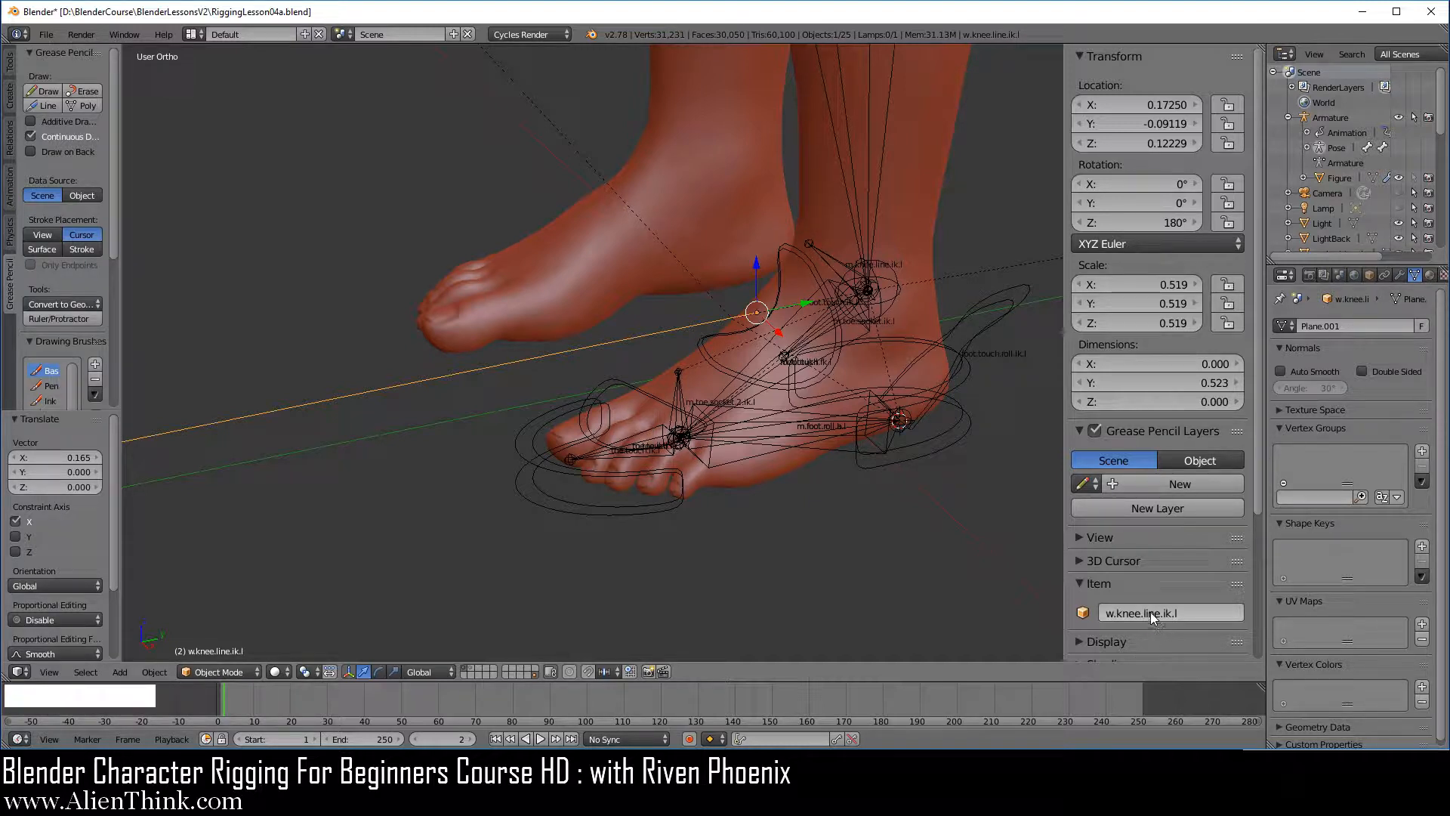
Assign w.knee.line.ik.l as the custom shape of the m.knee.line.ik.l bone.
{"action": "key", "text": "ctrl+c"}
{"action": "right_click", "coordinate": [832, 257]}
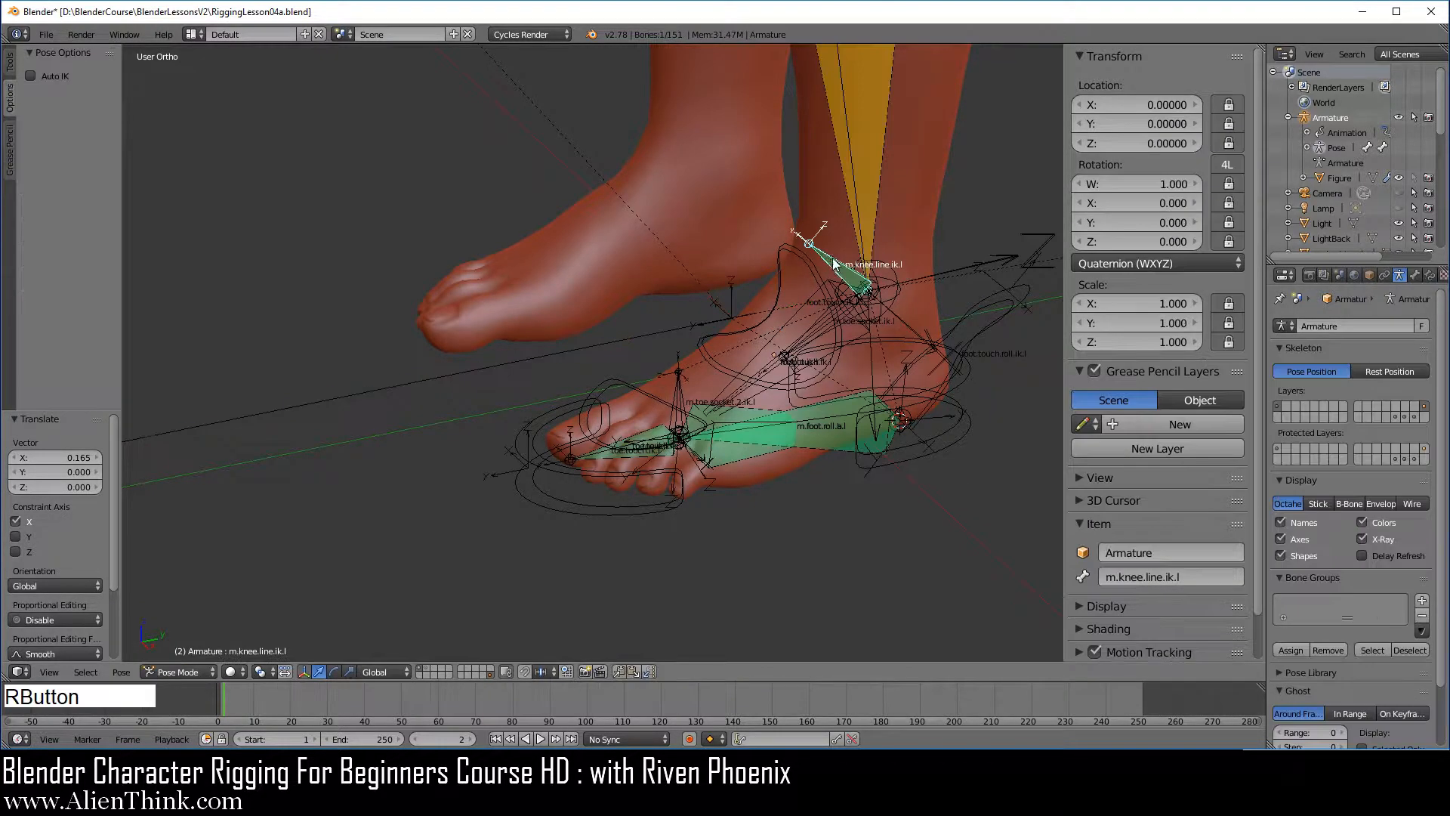
{"action": "left_click", "coordinate": [1415, 276]}
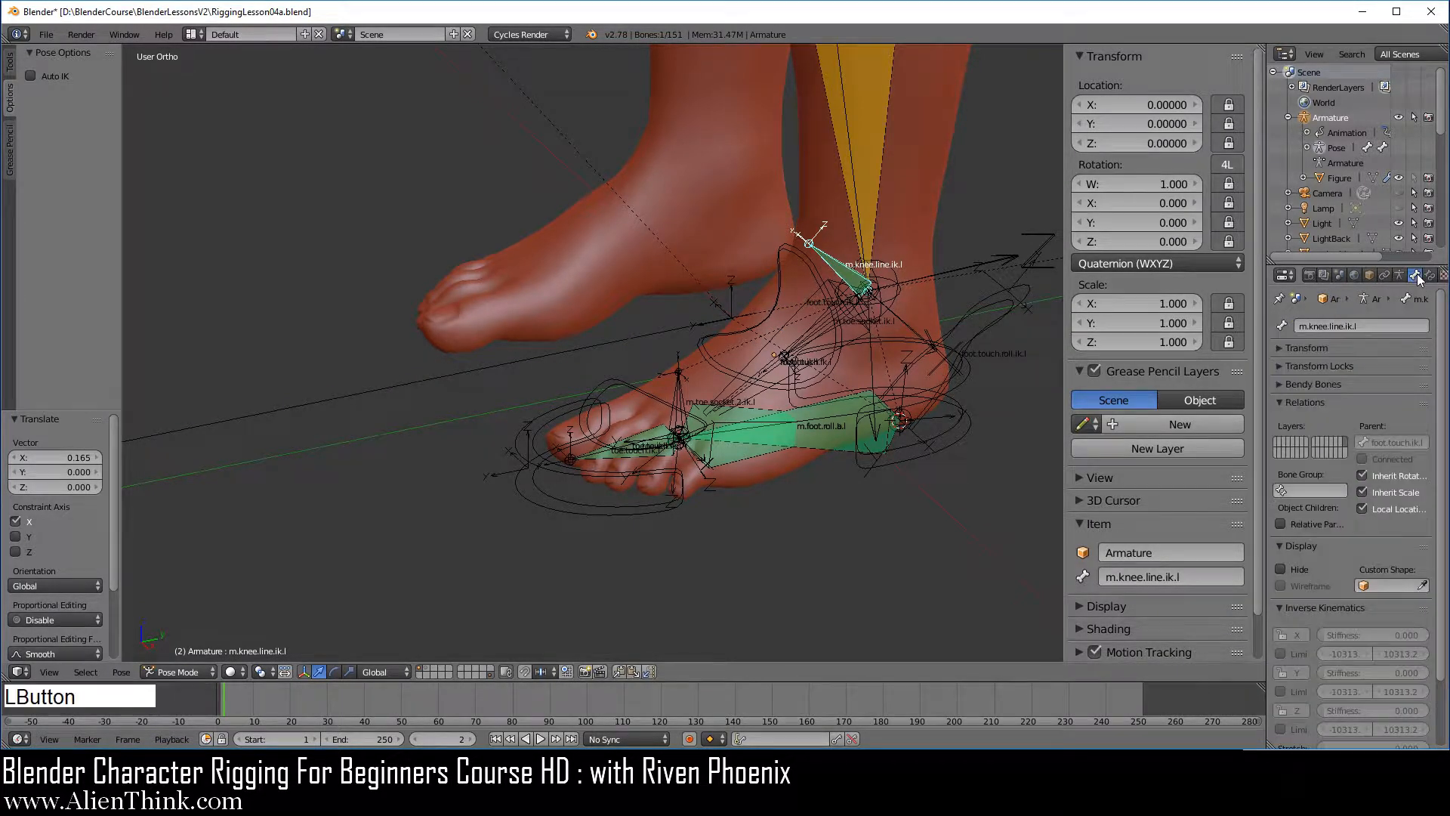
{"action": "left_click", "coordinate": [1393, 581]}
{"action": "scroll", "coordinate": [1370, 532], "scroll_direction": "down", "scroll_amount": 10}
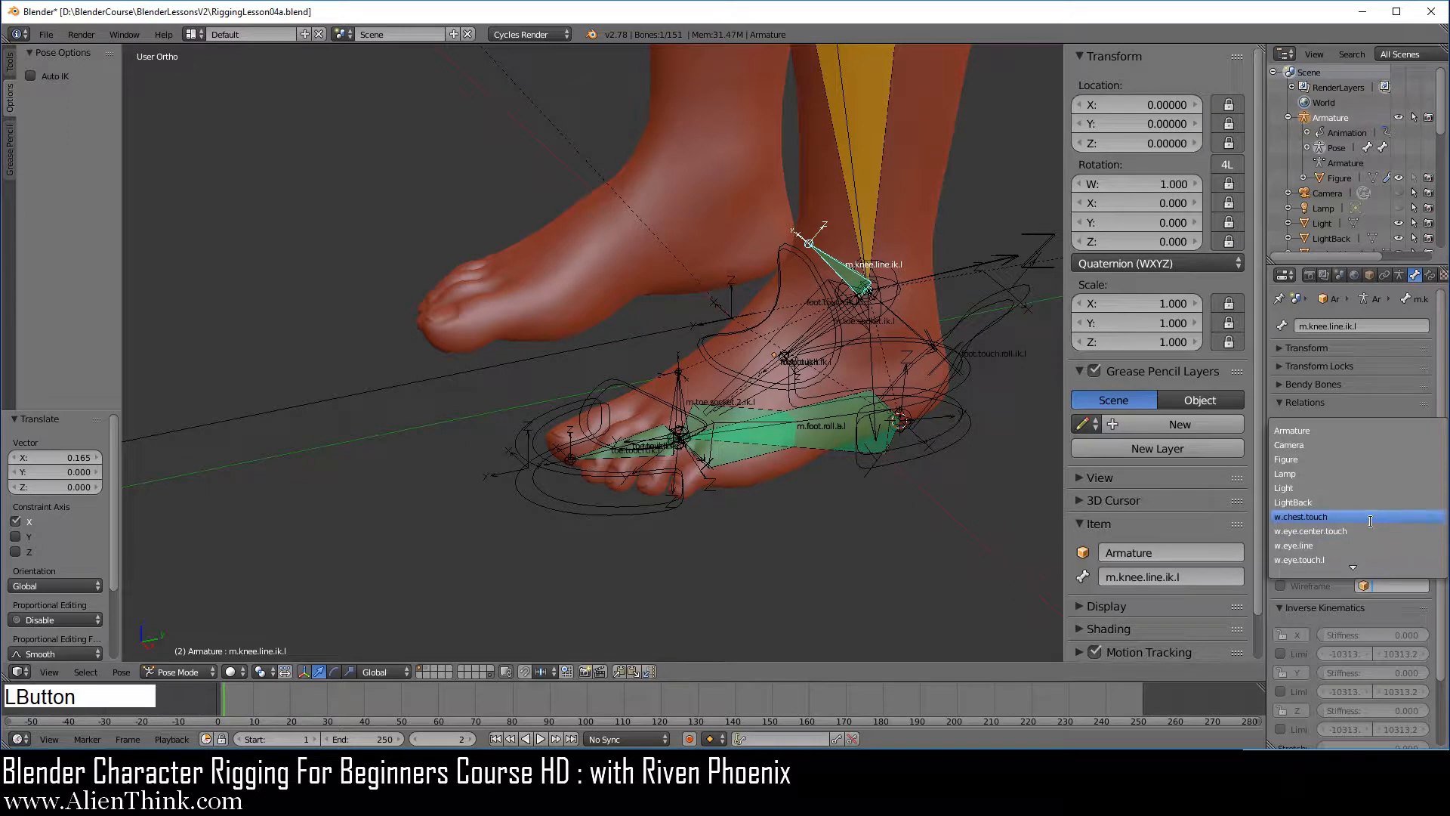
{"action": "left_click", "coordinate": [1379, 586]}
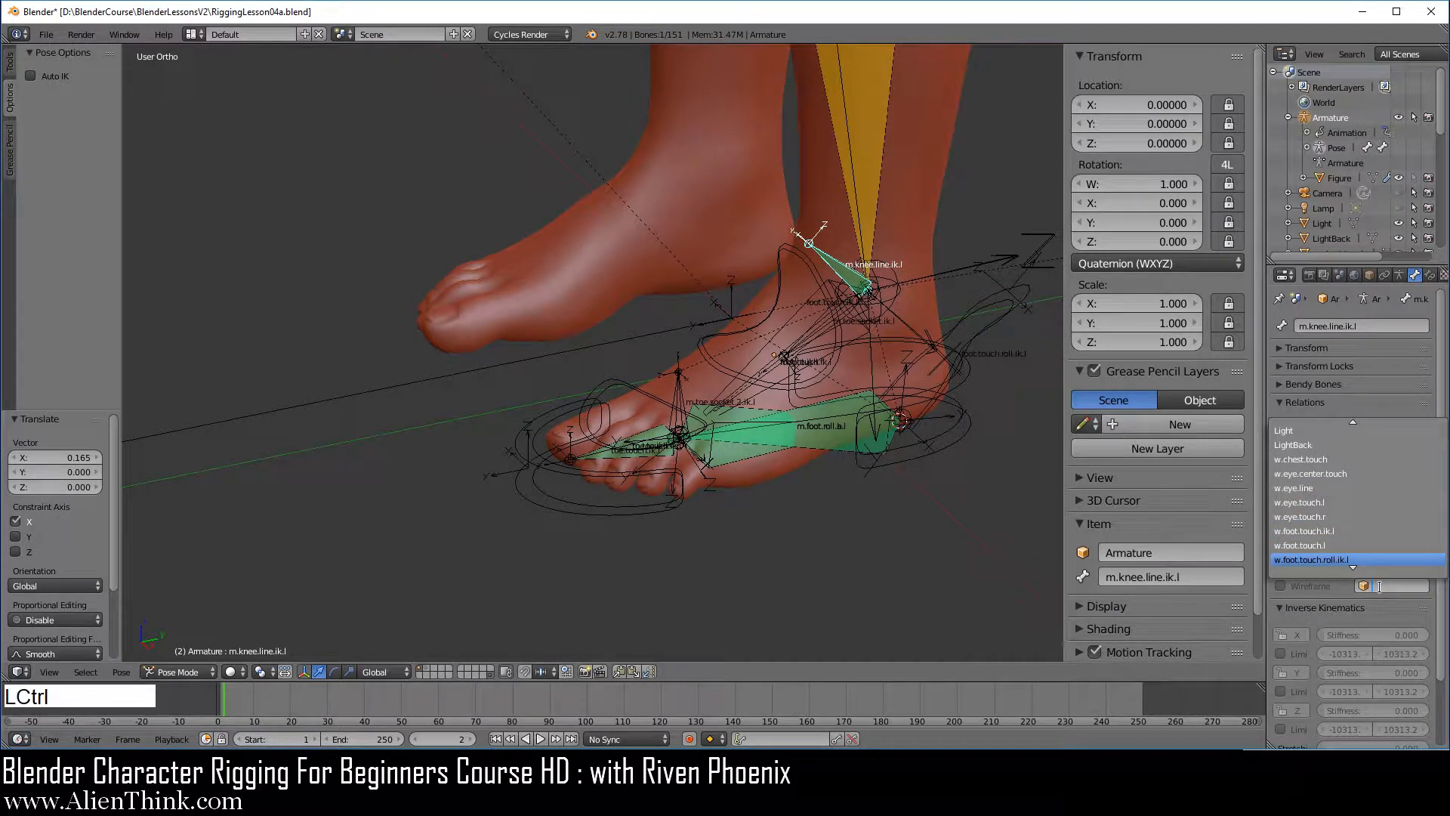
{"action": "key", "text": "ctrl+v"}
{"action": "left_click", "coordinate": [1335, 428]}
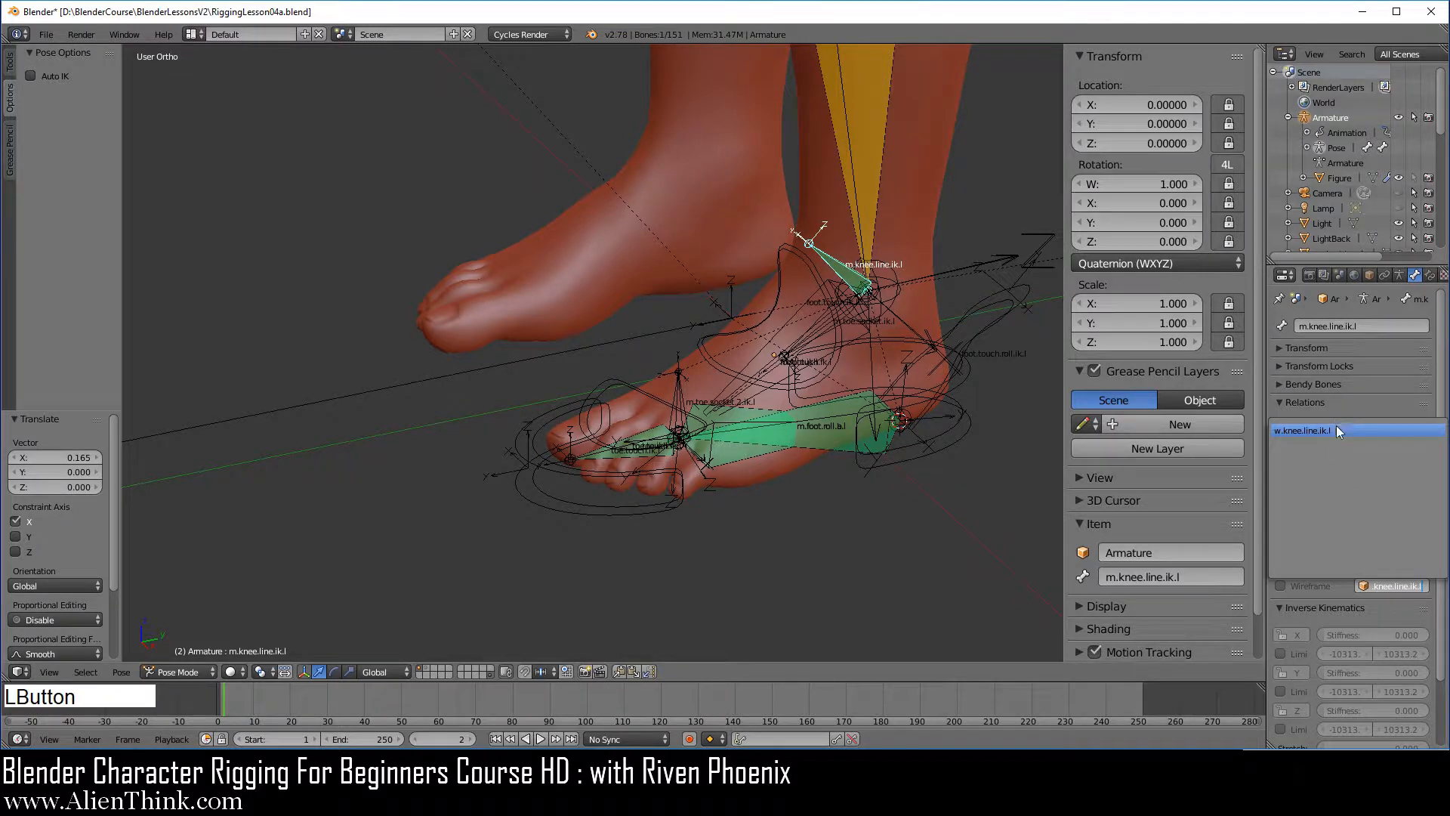
Examine the m.knee.line.ik.l bone and its Stretch To constraint from the right side view.
{"action": "middle_click_drag", "start_coordinate": [850, 301], "coordinate": [850, 397], "text": "shift"}
{"action": "key", "text": "KP_3"}
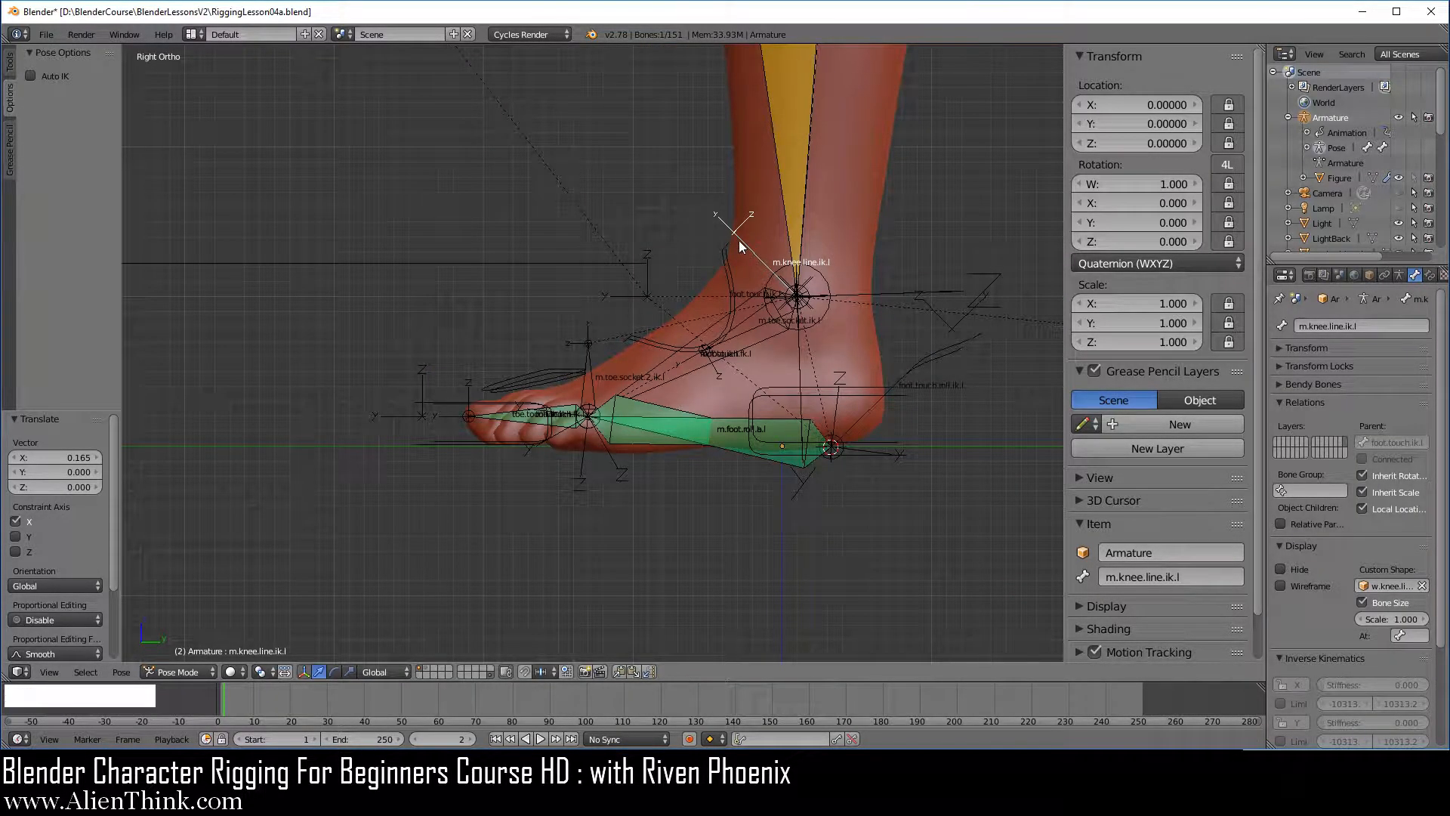
{"action": "scroll", "coordinate": [776, 370], "scroll_direction": "down", "scroll_amount": 2}
{"action": "middle_click_drag", "start_coordinate": [735, 310], "coordinate": [805, 385], "text": "shift"}
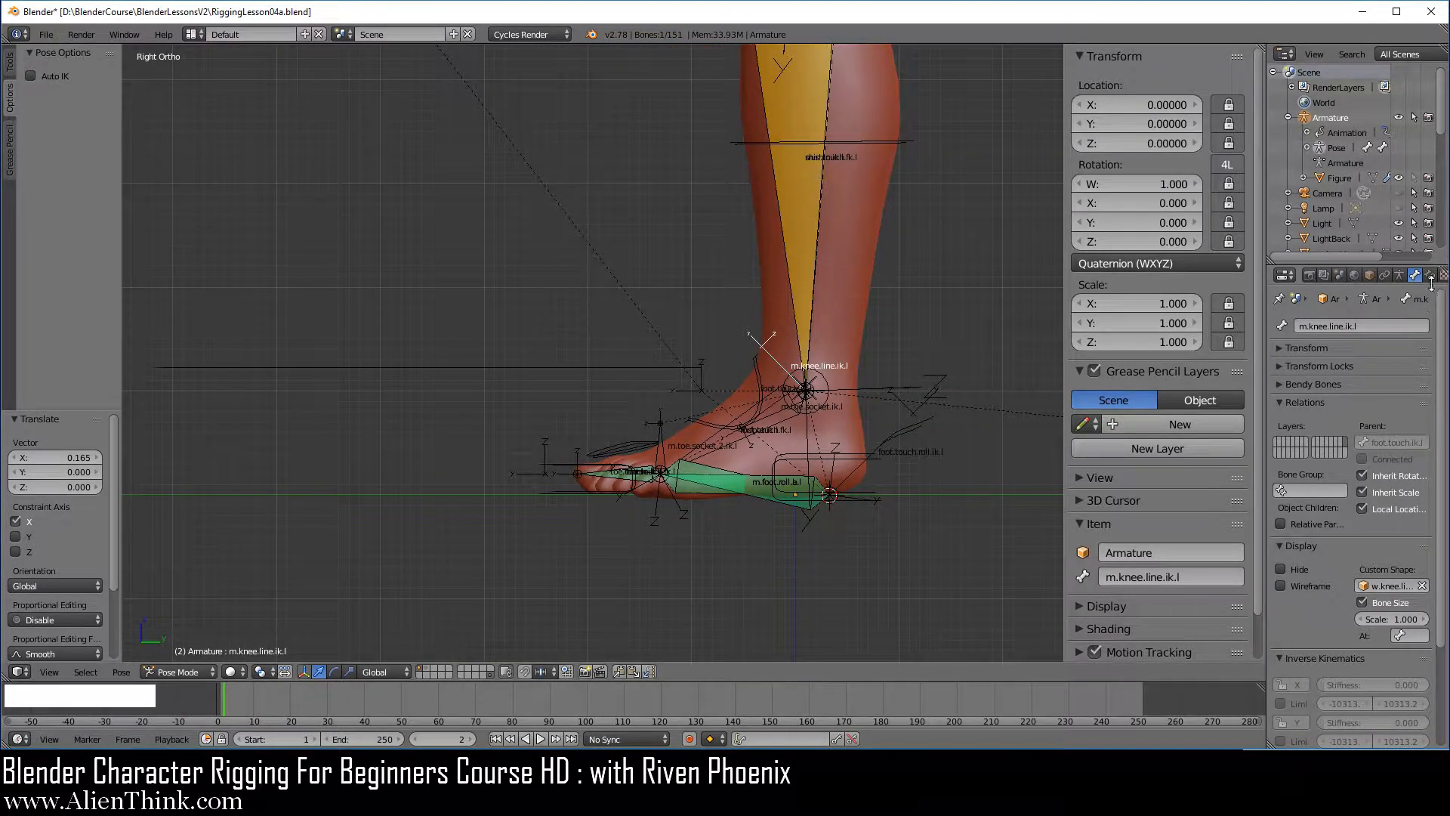
{"action": "left_click", "coordinate": [1430, 276]}
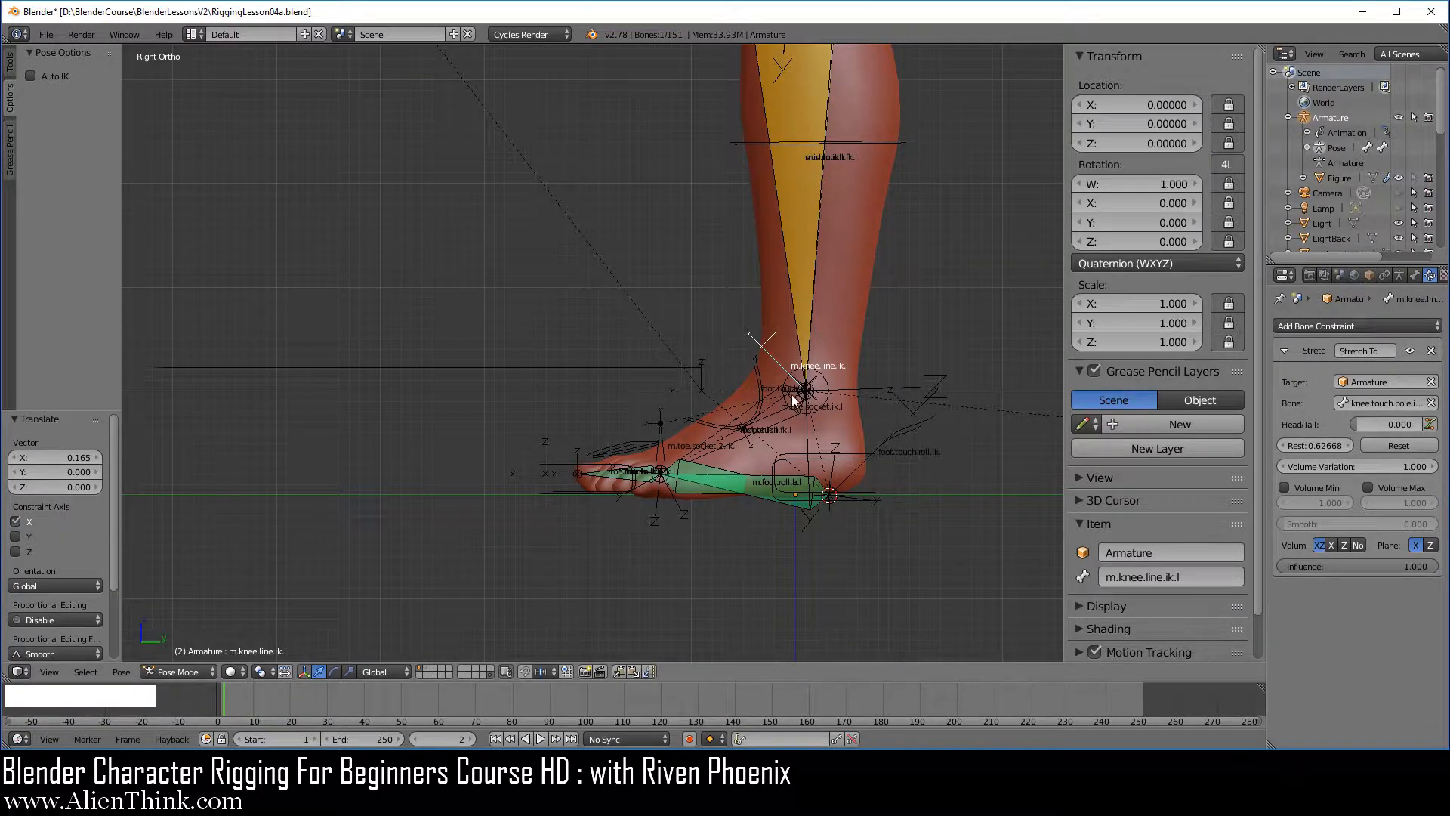
{"action": "scroll", "coordinate": [792, 416], "scroll_direction": "down", "scroll_amount": 2}
{"action": "middle_click_drag", "start_coordinate": [681, 302], "coordinate": [735, 391], "text": "shift"}
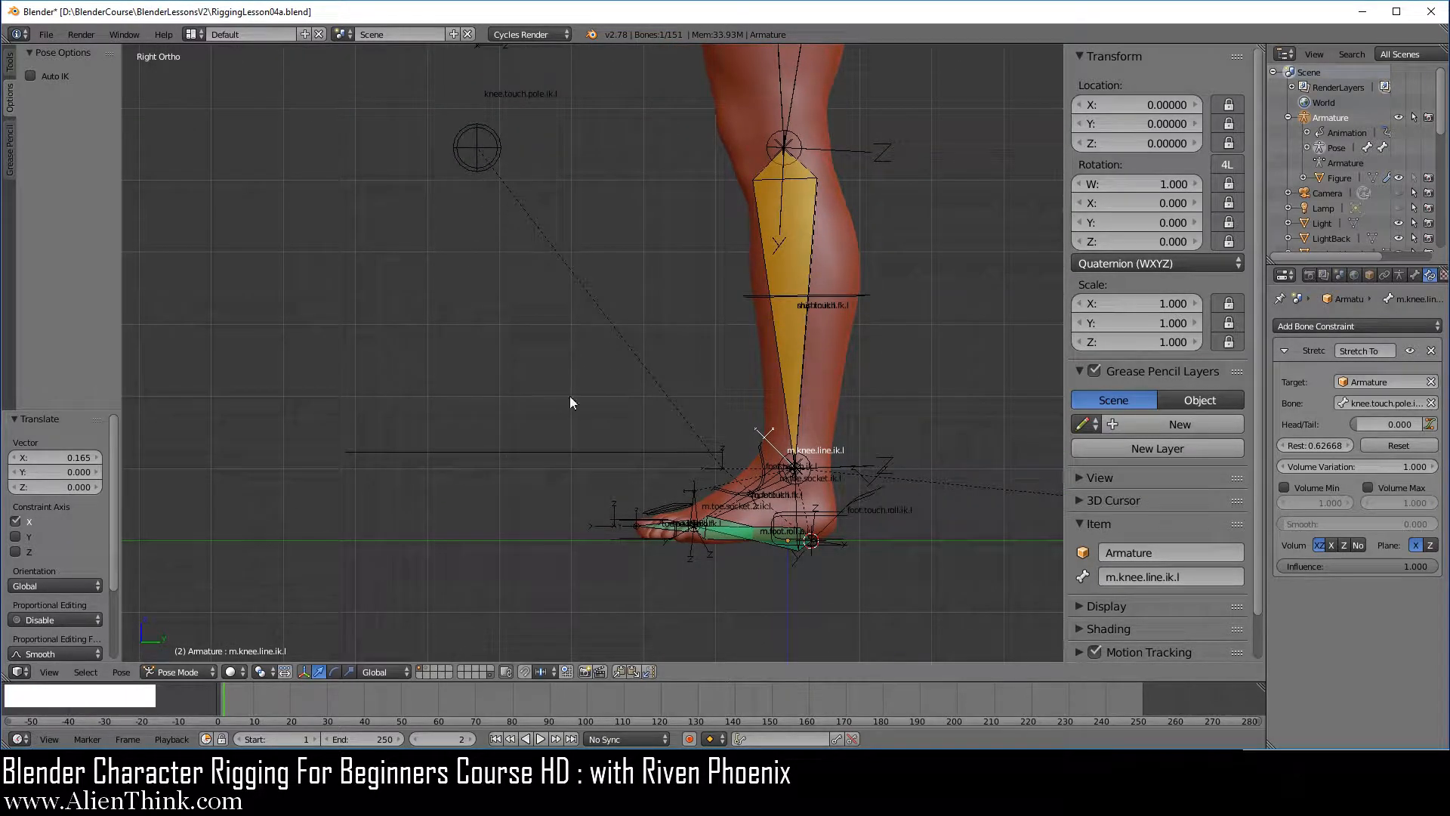
Turn off the display of bone axes for the armature.
{"action": "scroll", "coordinate": [707, 496], "scroll_direction": "up", "scroll_amount": 1}
{"action": "middle_click_drag", "start_coordinate": [707, 494], "coordinate": [719, 443], "text": "shift"}
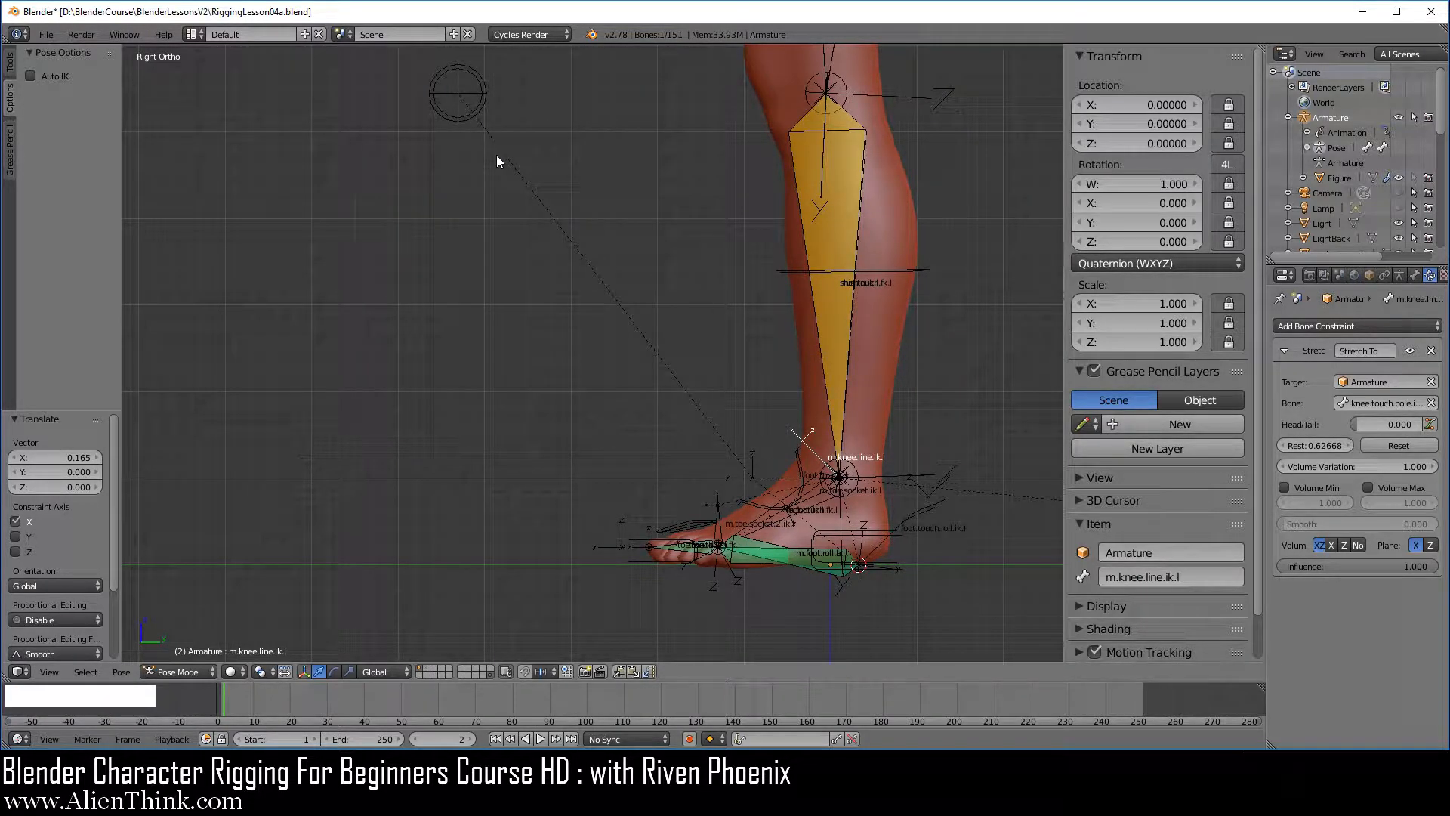
{"action": "left_click", "coordinate": [1398, 276]}
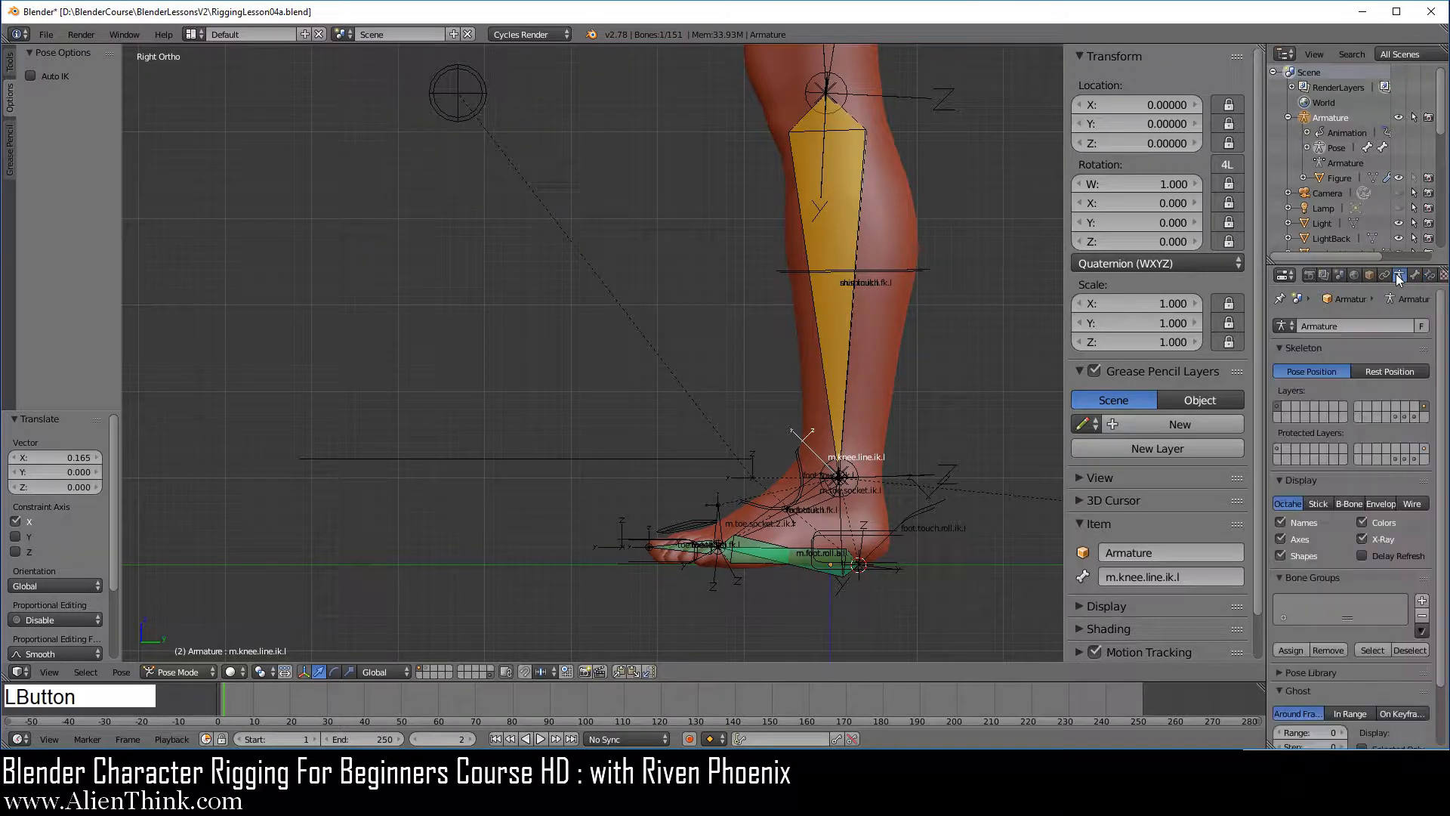
{"action": "left_click", "coordinate": [1299, 537]}
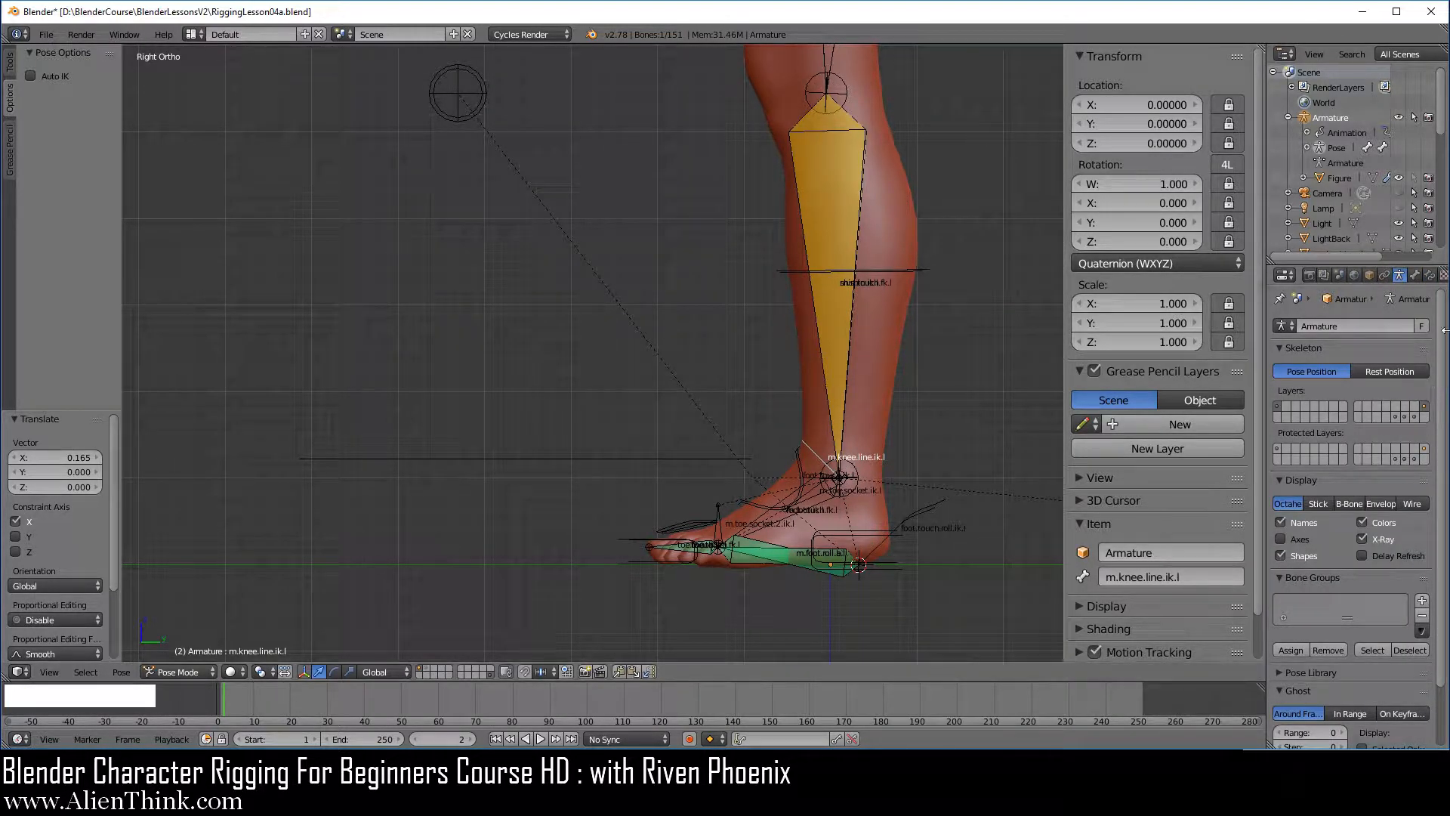
Set the rest length of the Stretch To constraint on m.knee.line.ik.l to 0.065.
{"action": "left_click", "coordinate": [1430, 276]}
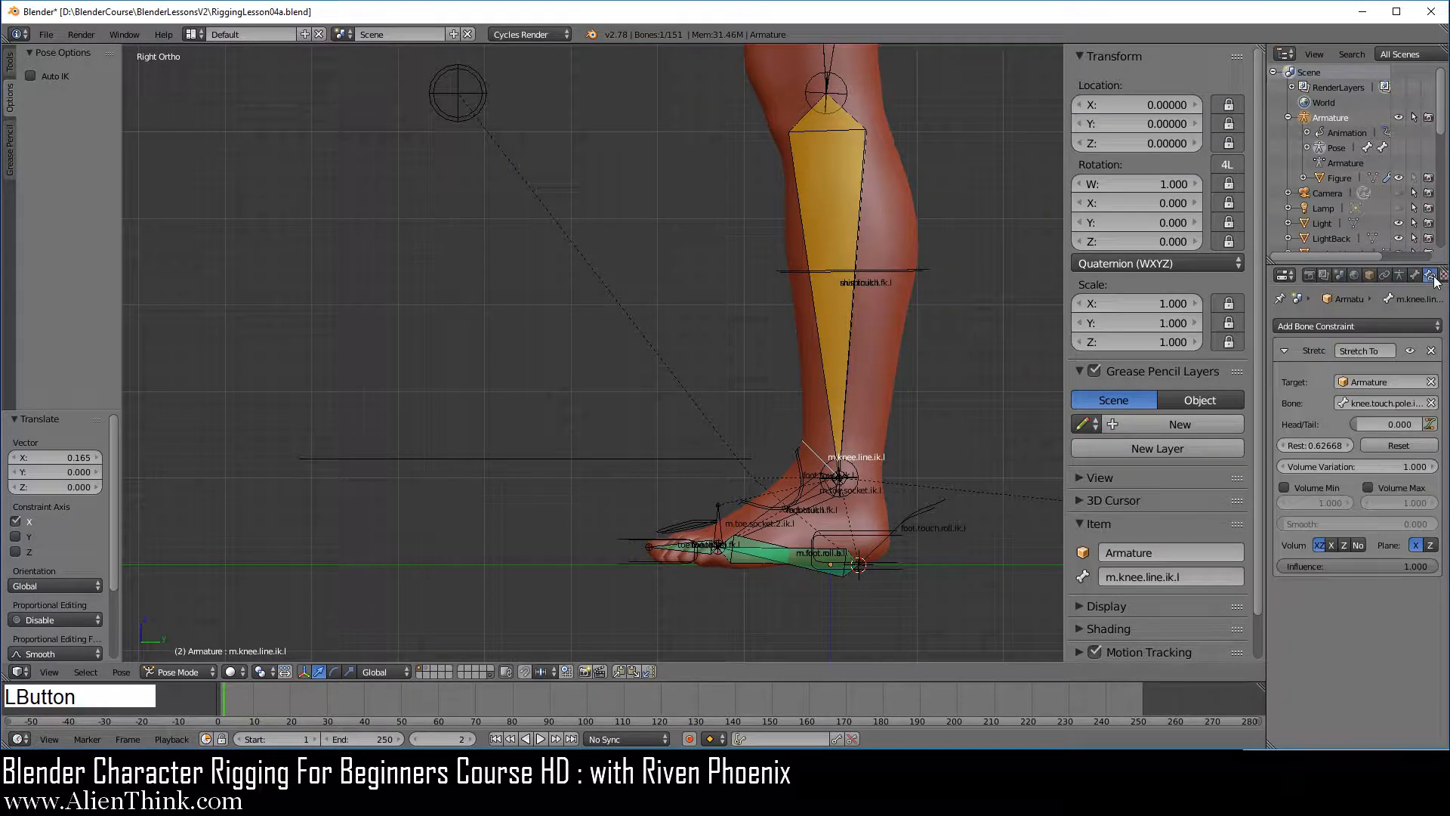
{"action": "left_click", "coordinate": [1306, 447], "text": "shift"}
{"action": "left_click_drag", "start_coordinate": [1307, 445], "coordinate": [1261, 446], "text": "shift"}
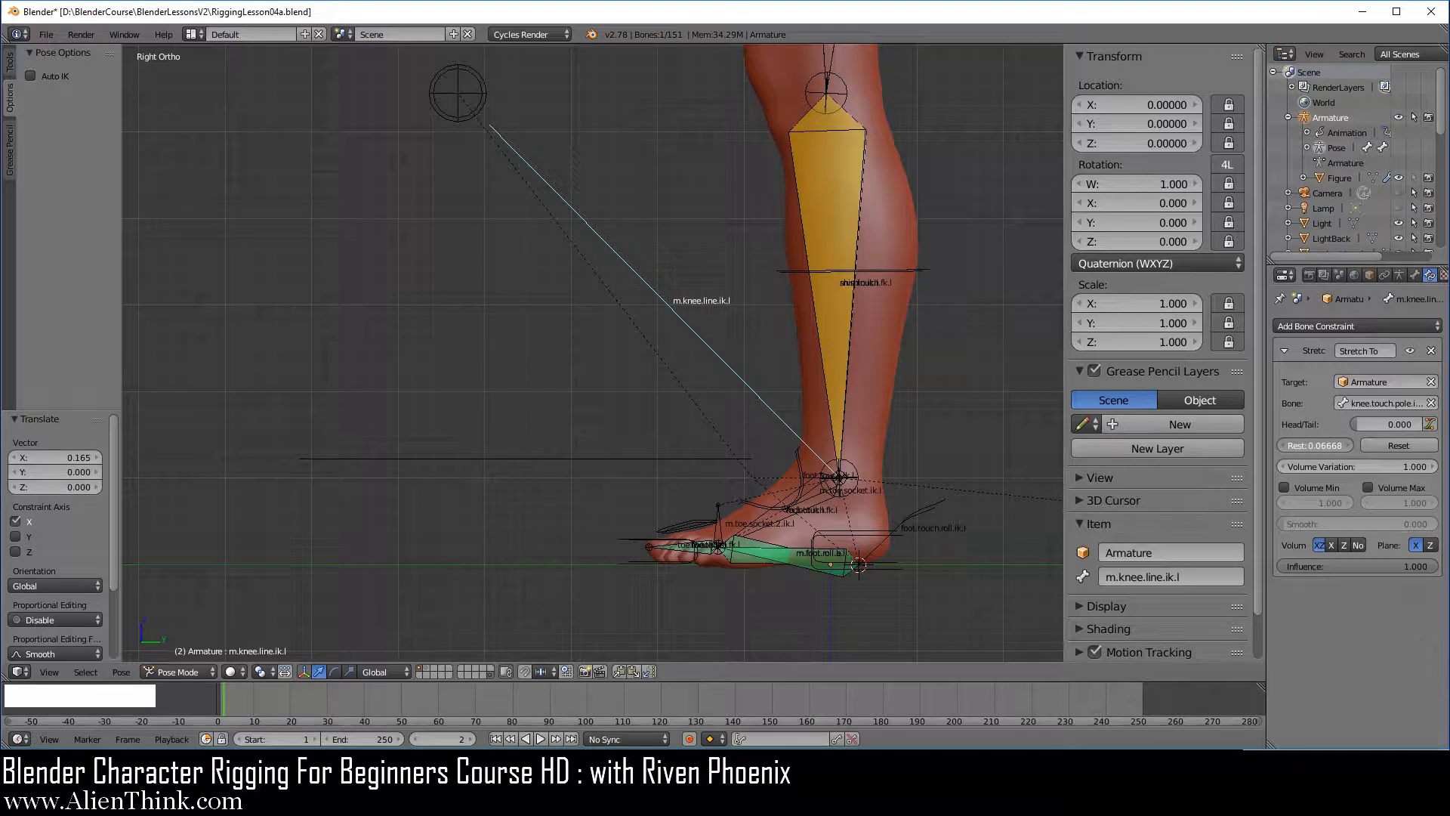
{"action": "left_click", "coordinate": [1323, 448]}
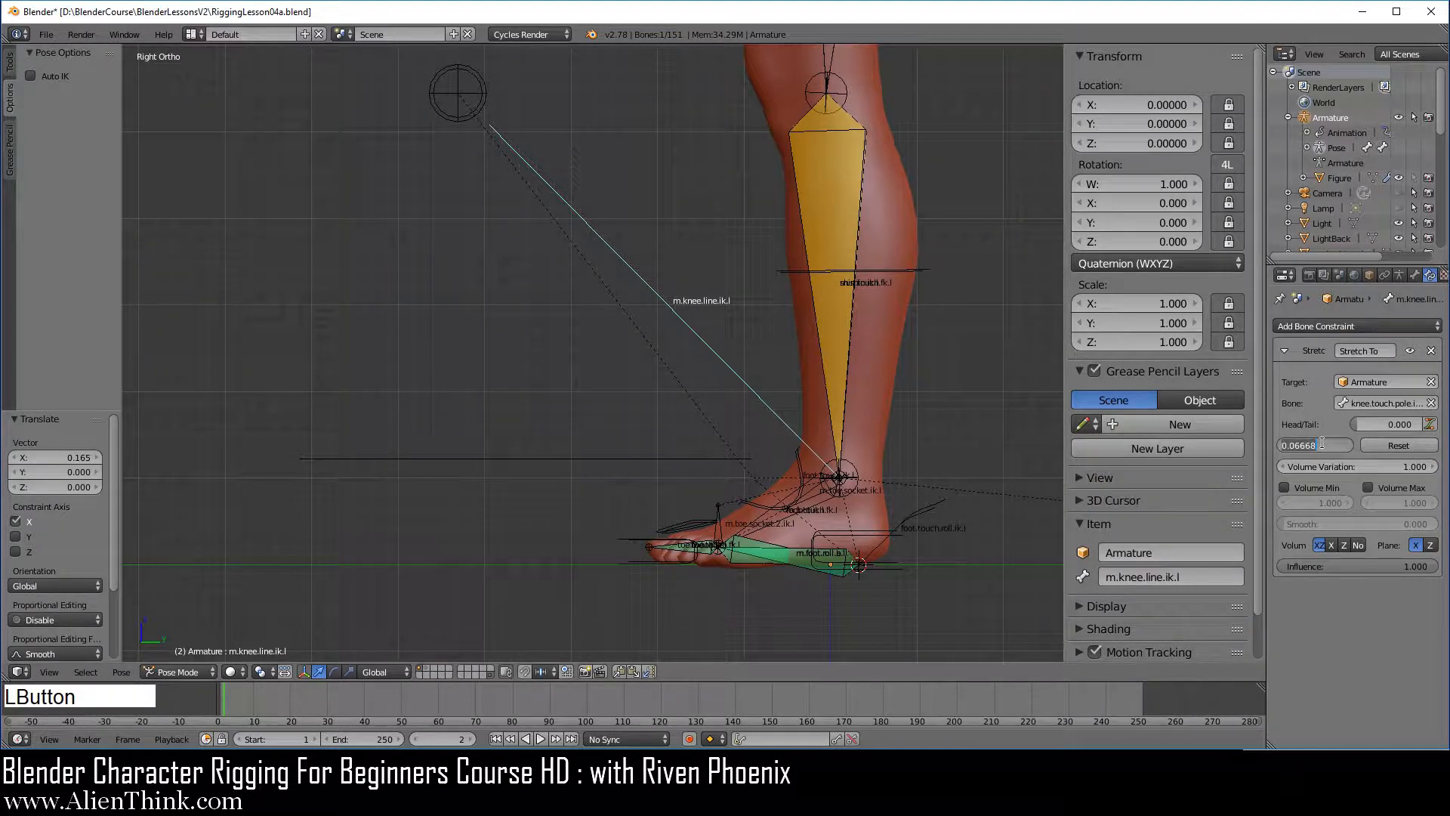
{"action": "type", "text": "0."}
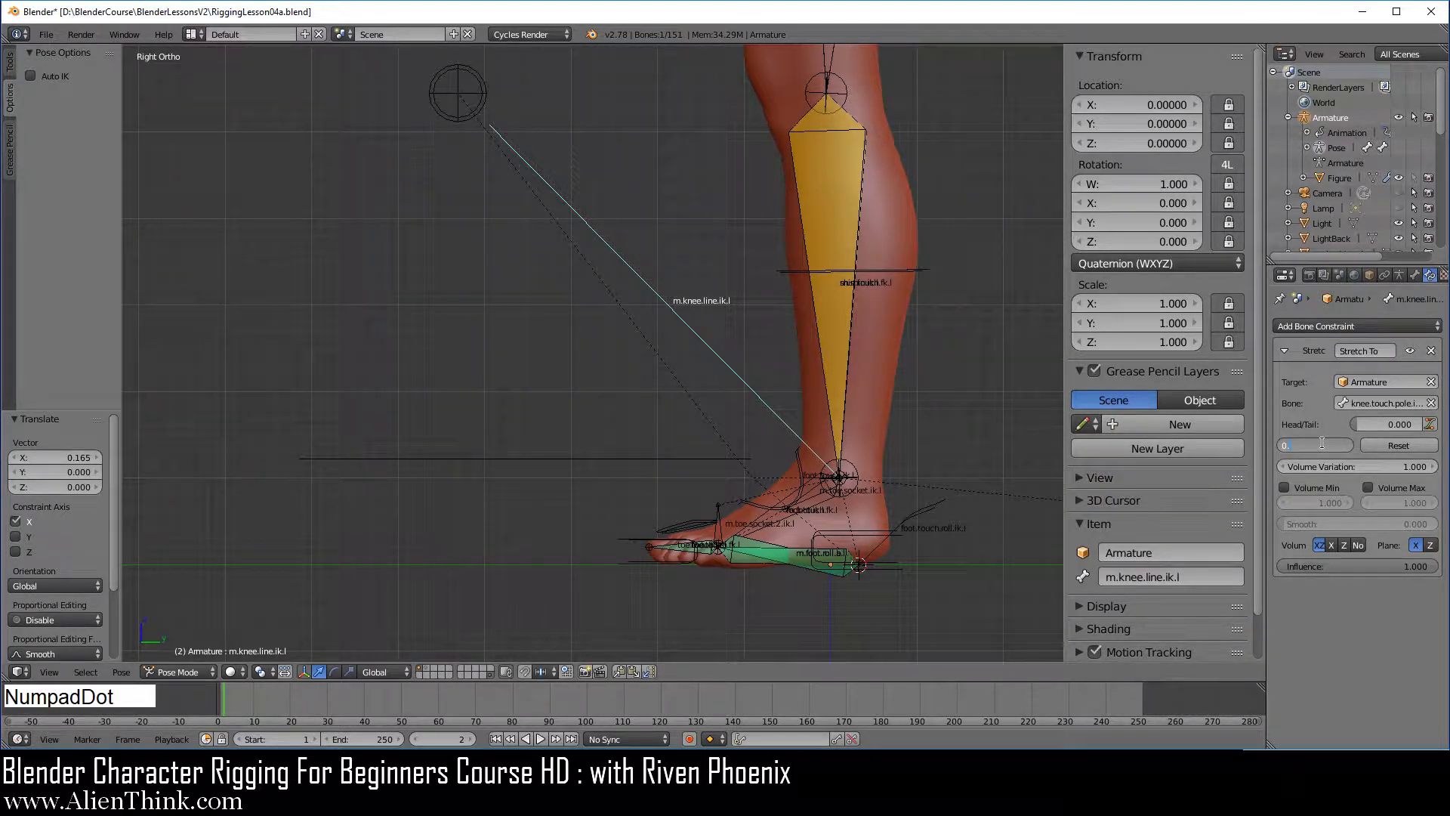
{"action": "type", "text": "065"}
{"action": "key", "text": "Return"}
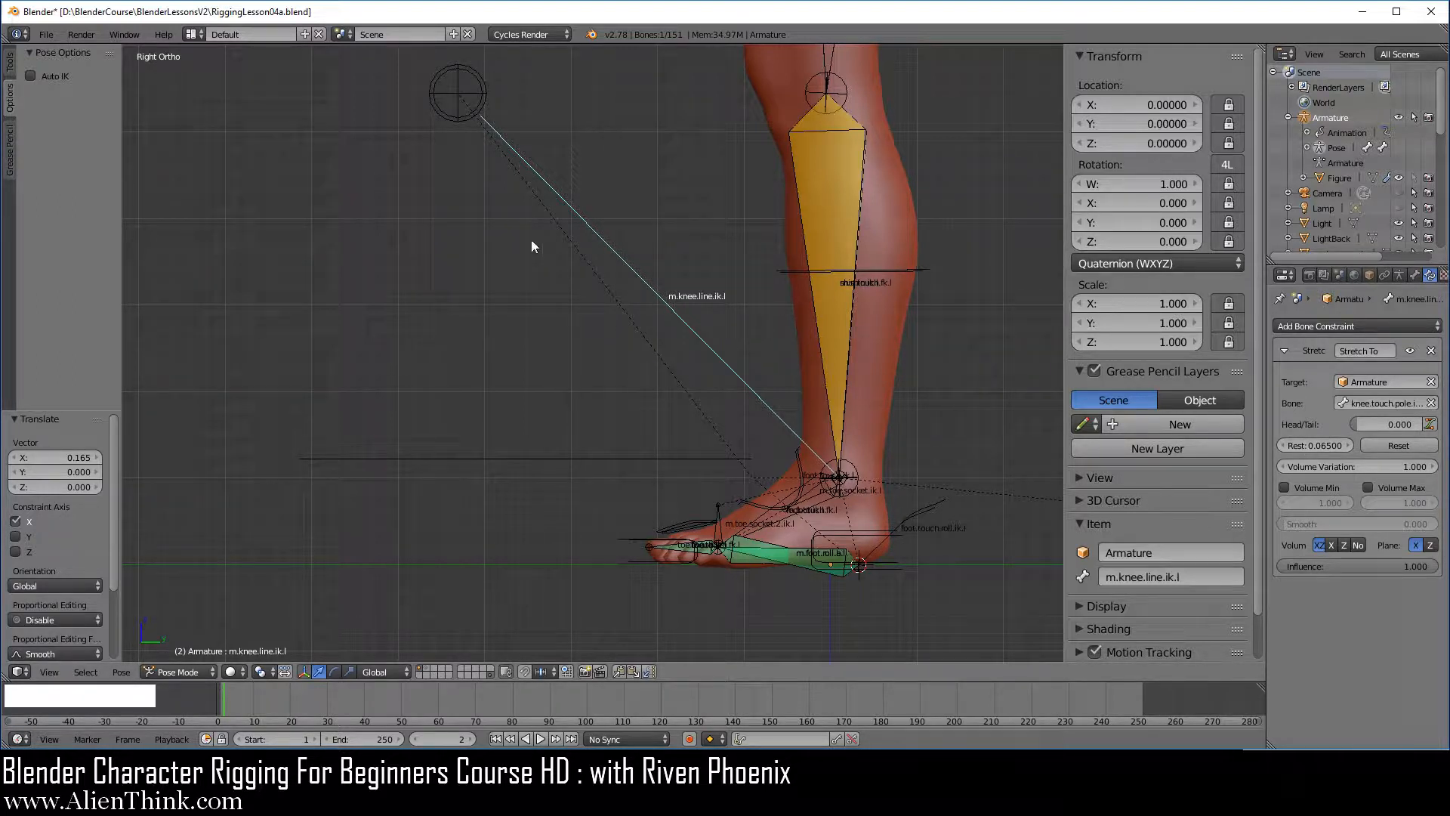
Try moving the knee.touch.pole.ik.l control to test the knee line, and cancel the move.
{"action": "right_click", "coordinate": [459, 114]}
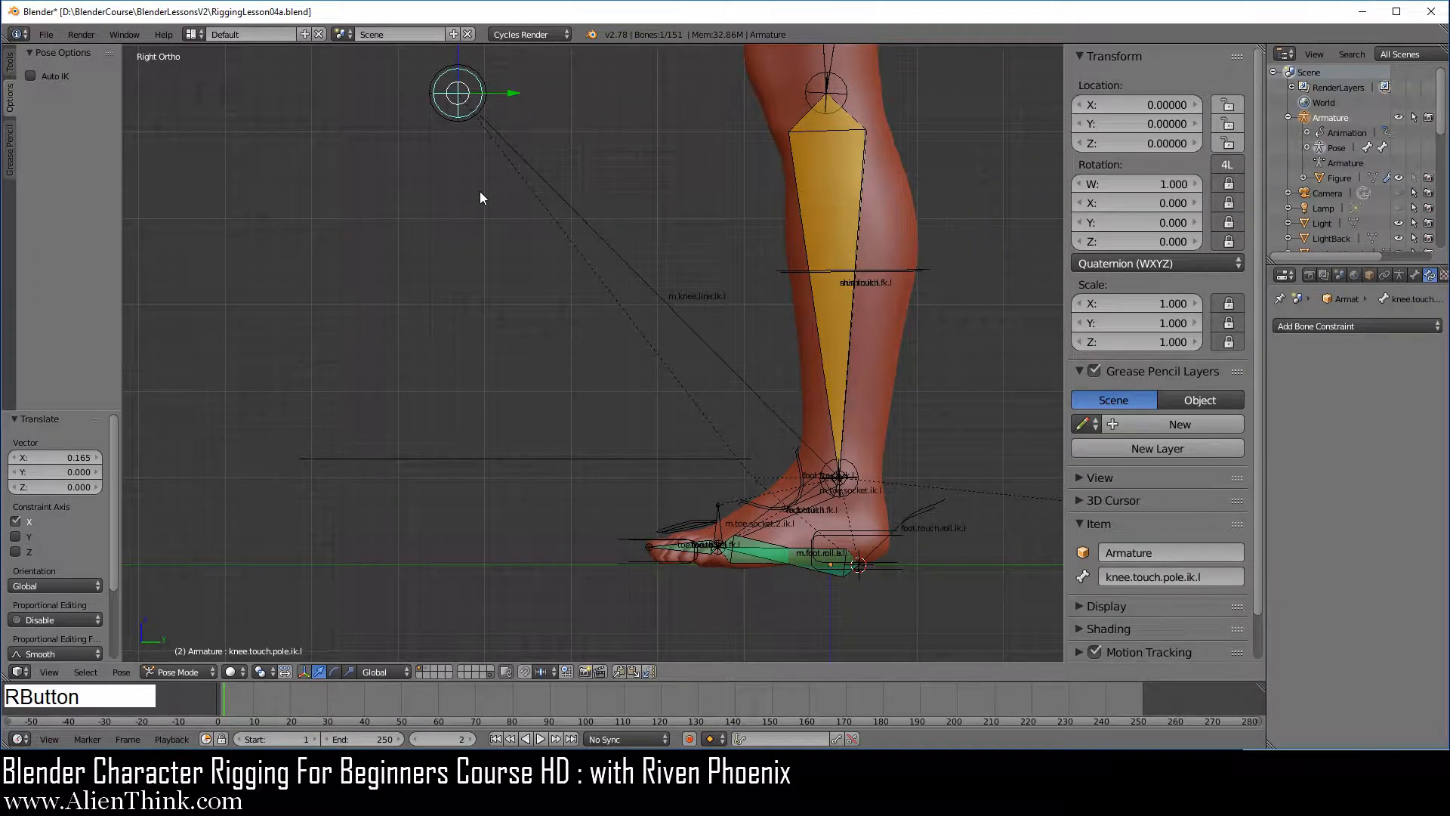
{"action": "key", "text": "g"}
{"action": "right_click", "coordinate": [463, 242]}
Move the w.knee.line.ik.l shape object in the side view so its origin sits on the ankle joint.
{"action": "right_click", "coordinate": [585, 459]}
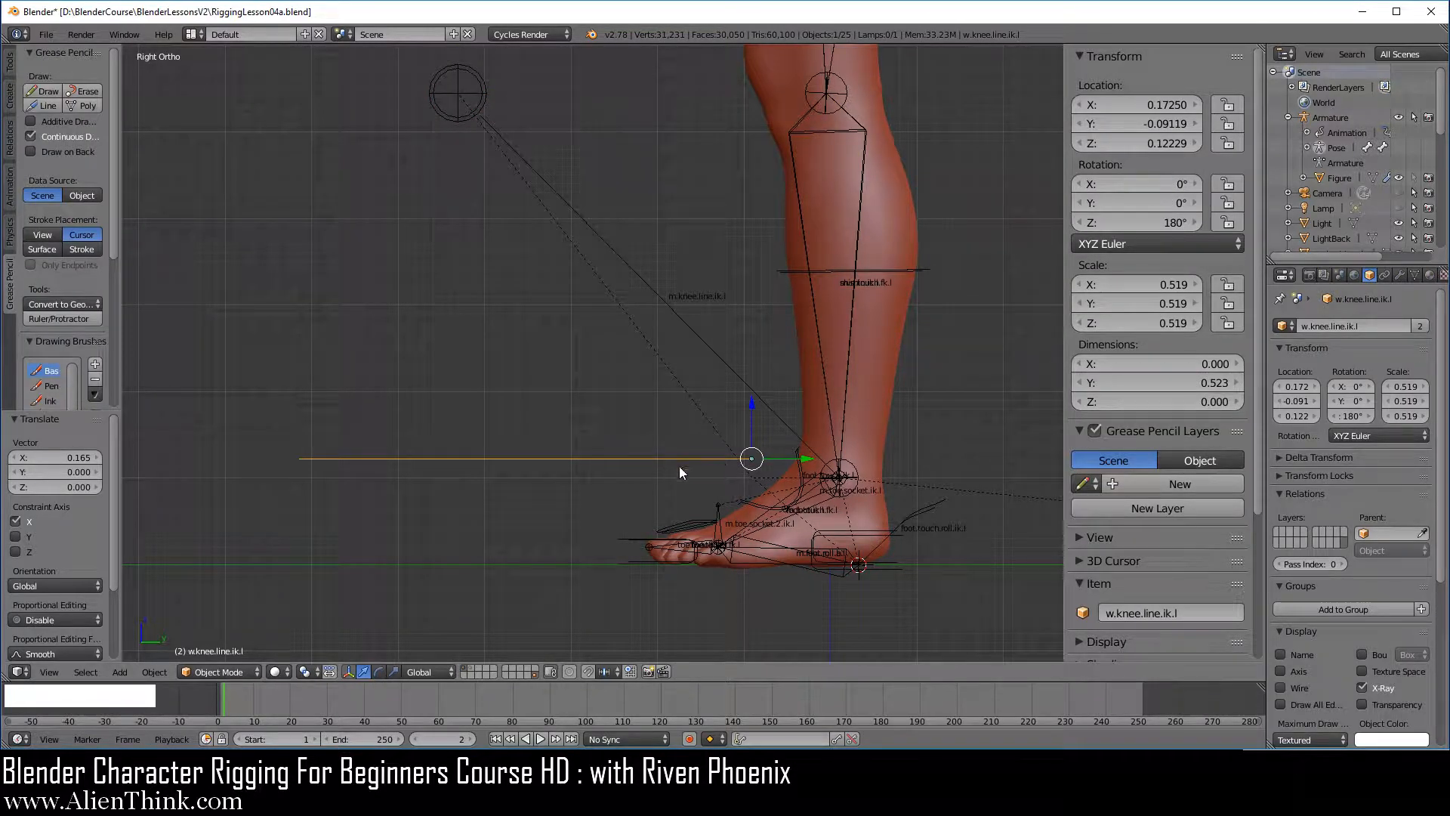
{"action": "scroll", "coordinate": [694, 470], "scroll_direction": "up", "scroll_amount": 2}
{"action": "middle_click_drag", "start_coordinate": [758, 480], "coordinate": [625, 313], "text": "shift"}
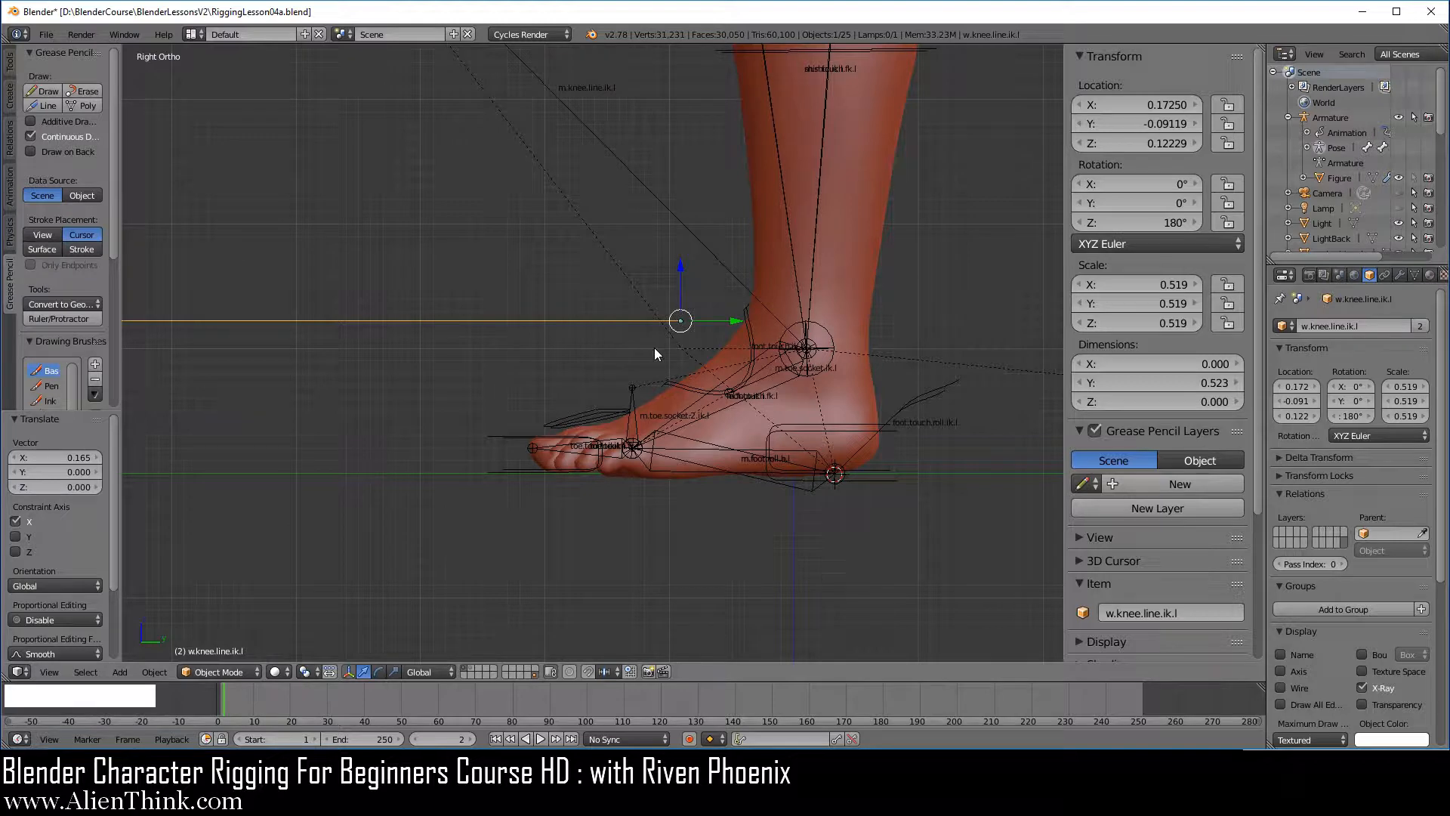
{"action": "scroll", "coordinate": [655, 352], "scroll_direction": "up", "scroll_amount": 2}
{"action": "key", "text": "g"}
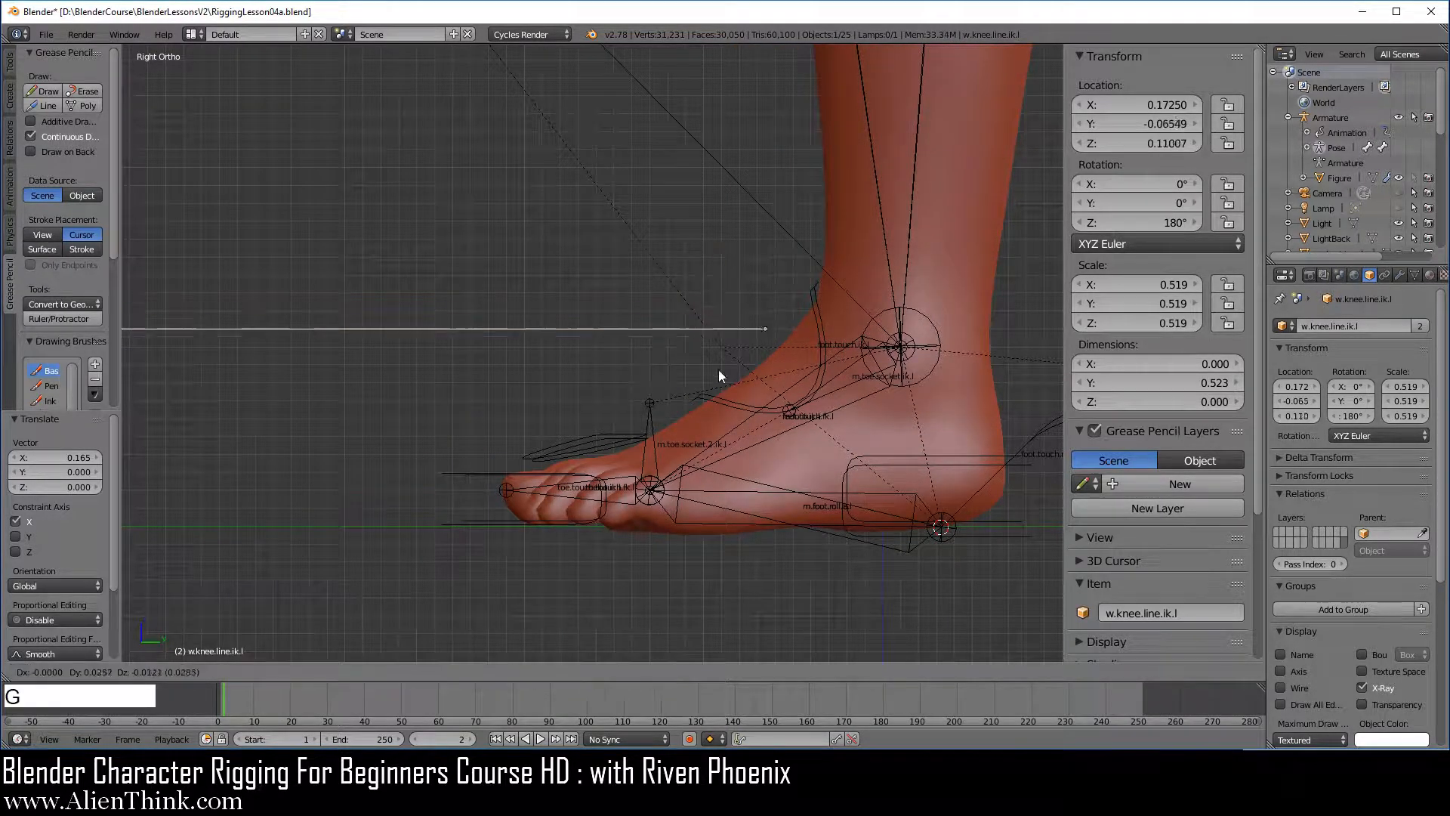
{"action": "left_click", "coordinate": [836, 380]}
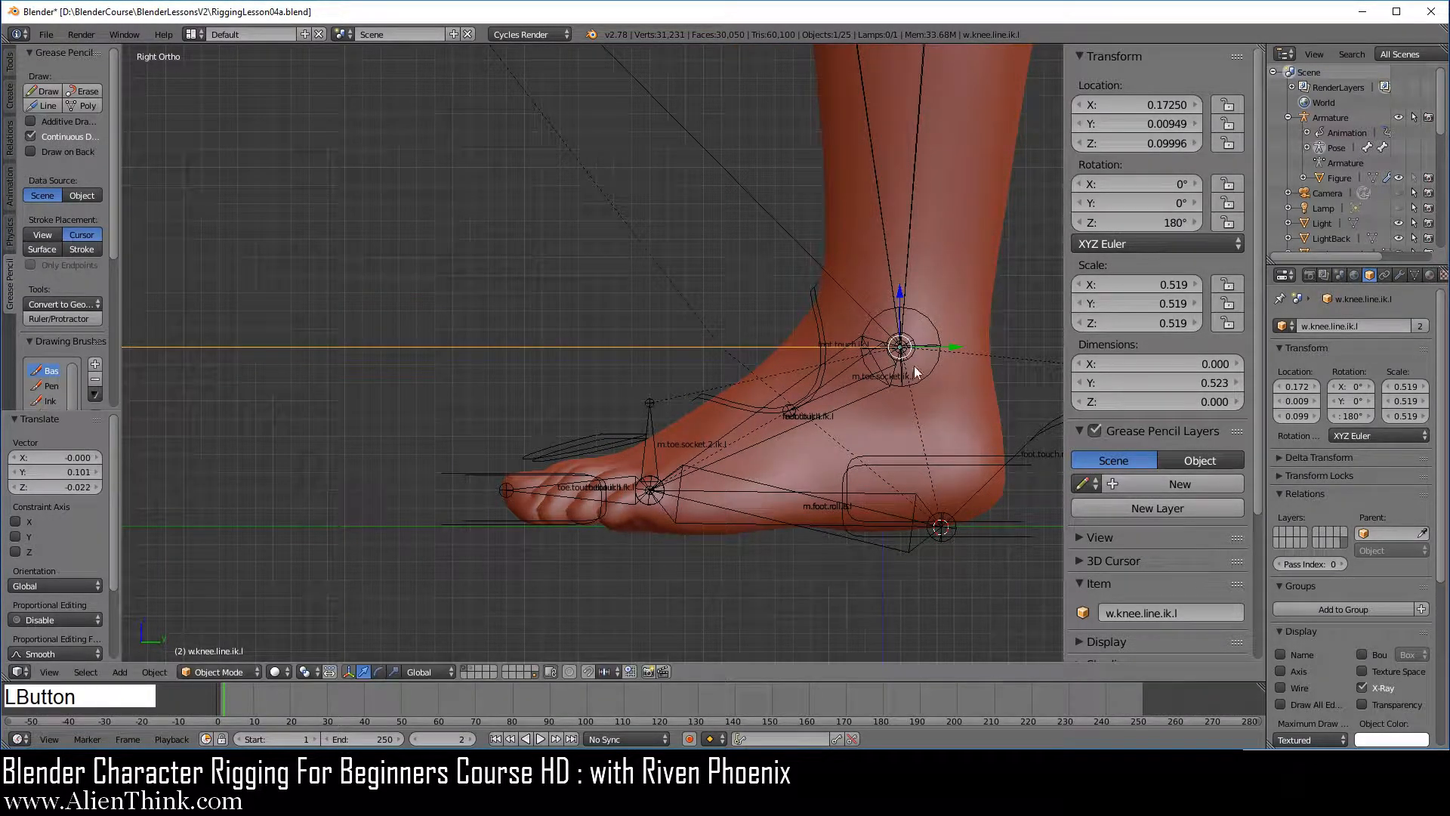
Move w.knee.line.ik.l along the X axis to about 0.133, lining its origin up with the left ankle joint.
{"action": "middle_click_drag", "start_coordinate": [582, 415], "coordinate": [719, 522]}
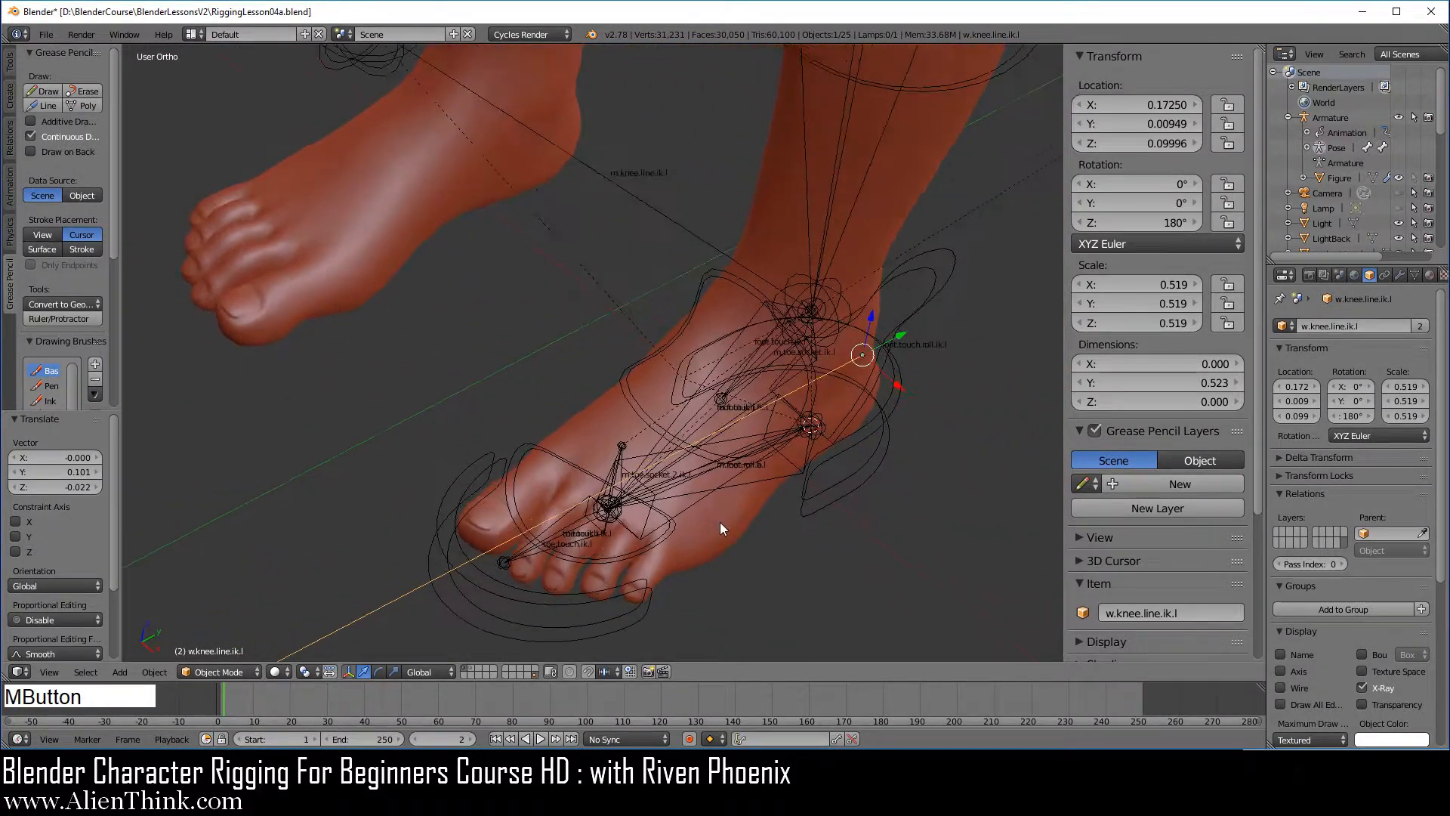
{"action": "left_click_drag", "start_coordinate": [899, 393], "coordinate": [849, 338]}
{"action": "middle_click_drag", "start_coordinate": [761, 370], "coordinate": [700, 468]}
{"action": "left_click_drag", "start_coordinate": [827, 423], "coordinate": [825, 427]}
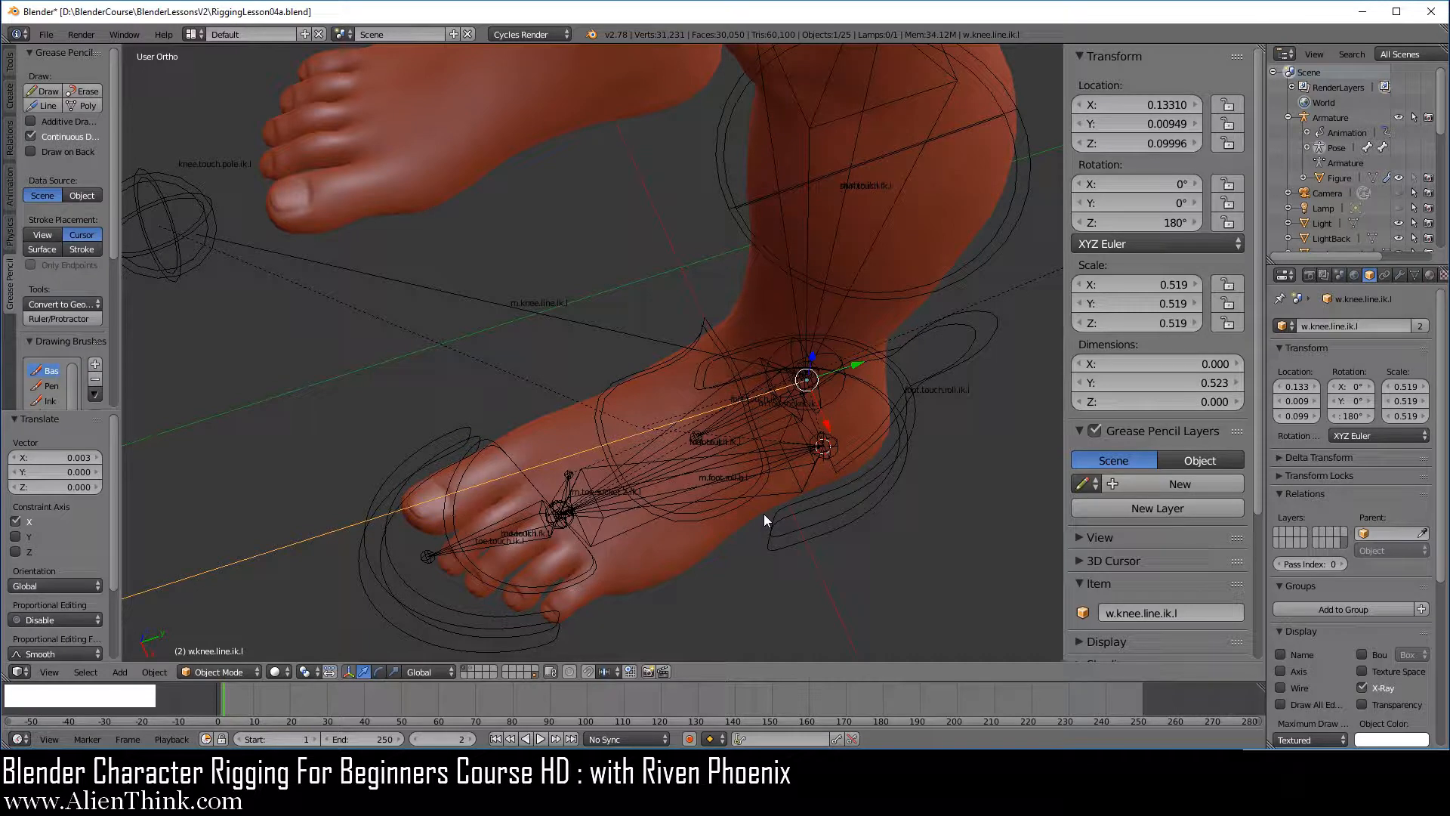
Snap the 3D cursor to w.knee.line.ik.l from the right side view and set the pivot point to 3D Cursor.
{"action": "key", "text": "KP_3"}
{"action": "scroll", "coordinate": [760, 499], "scroll_direction": "down", "scroll_amount": 1}
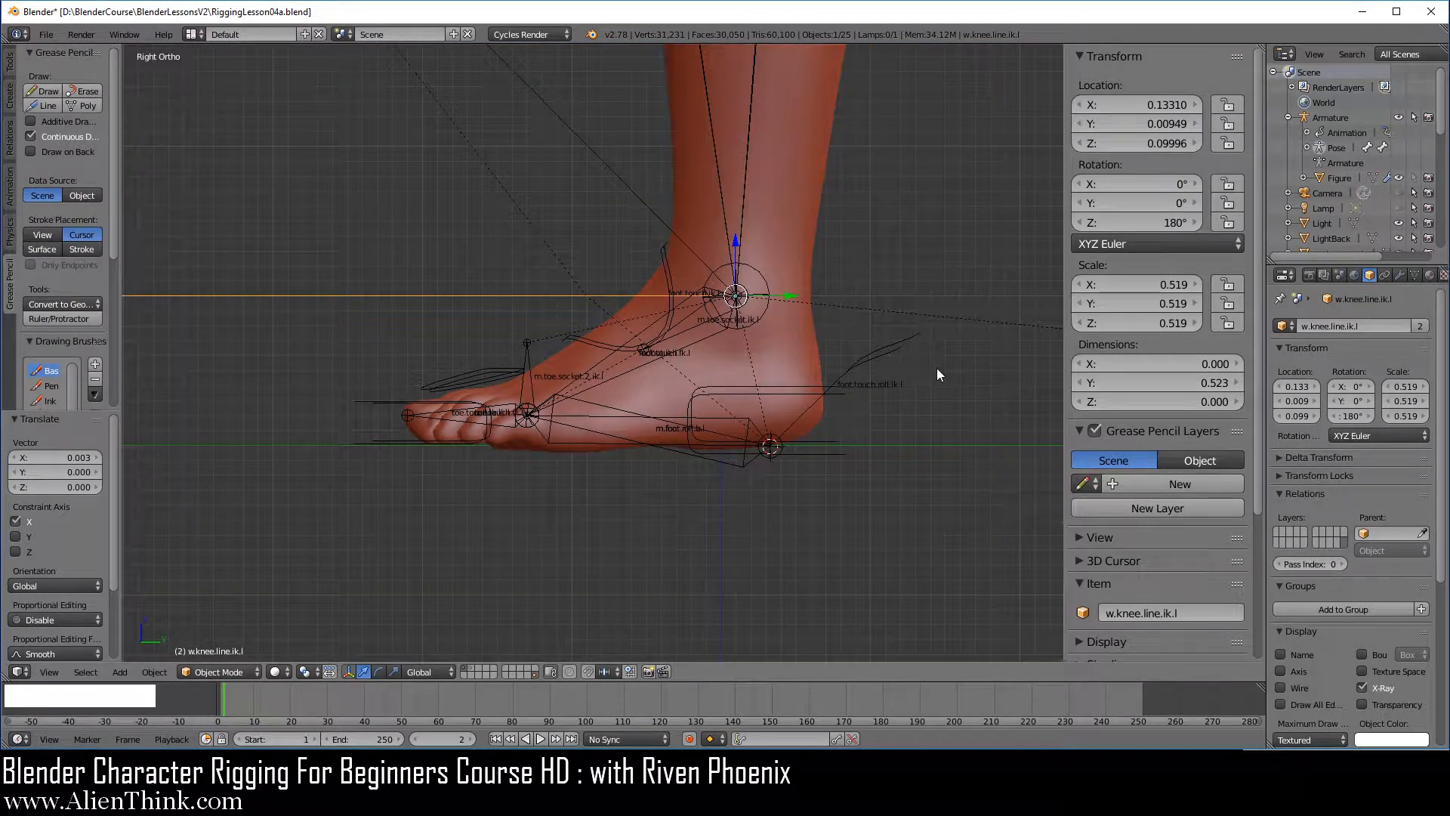
{"action": "key", "text": "shift+s"}
{"action": "left_click", "coordinate": [920, 298]}
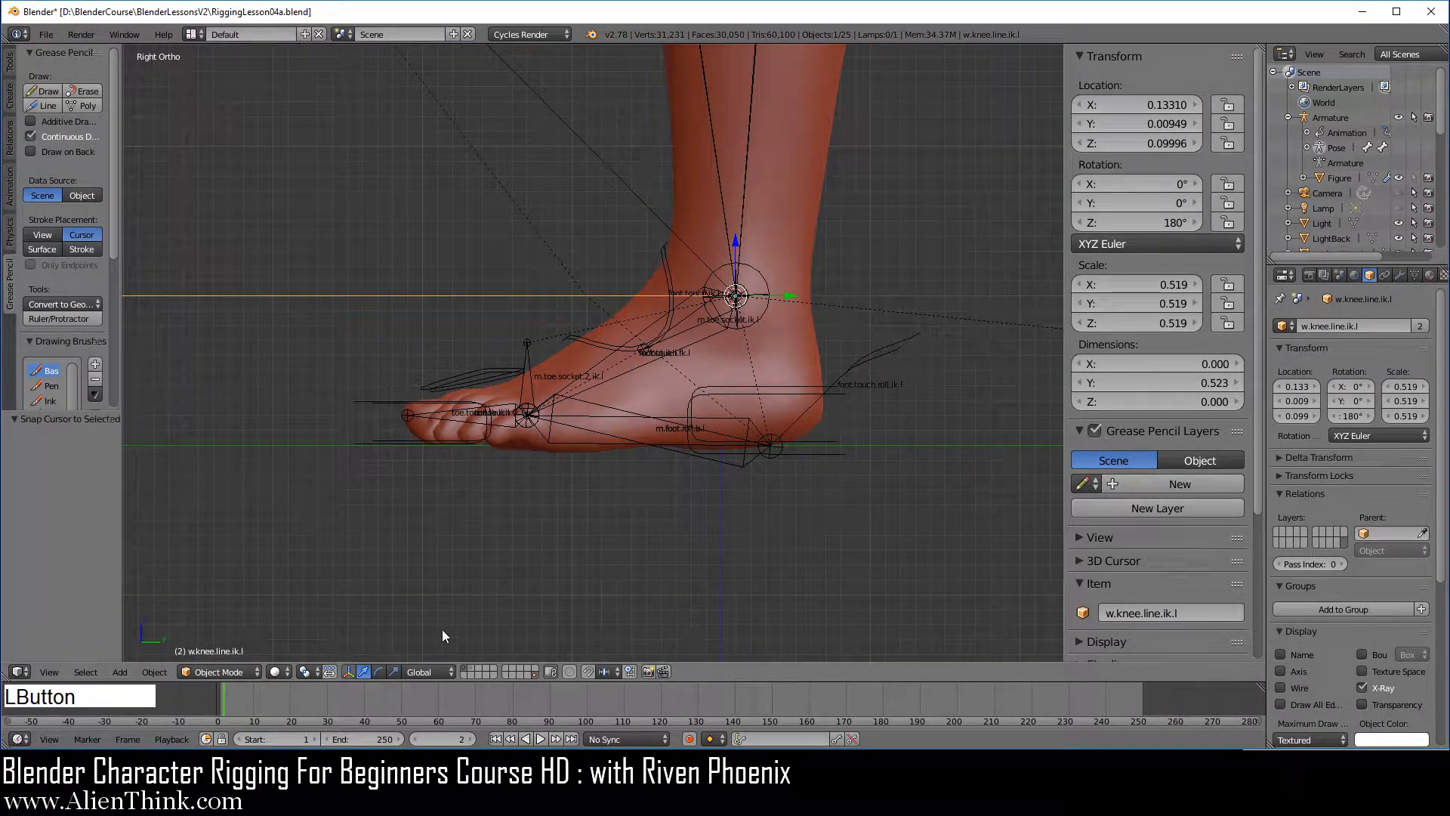
{"action": "left_click", "coordinate": [310, 670]}
{"action": "left_click", "coordinate": [328, 638]}
Rotate w.knee.line.ik.l by about 45.24° in the side view so it points at the knee pole control.
{"action": "scroll", "coordinate": [685, 469], "scroll_direction": "down", "scroll_amount": 3}
{"action": "middle_click_drag", "start_coordinate": [686, 469], "coordinate": [835, 477], "text": "shift"}
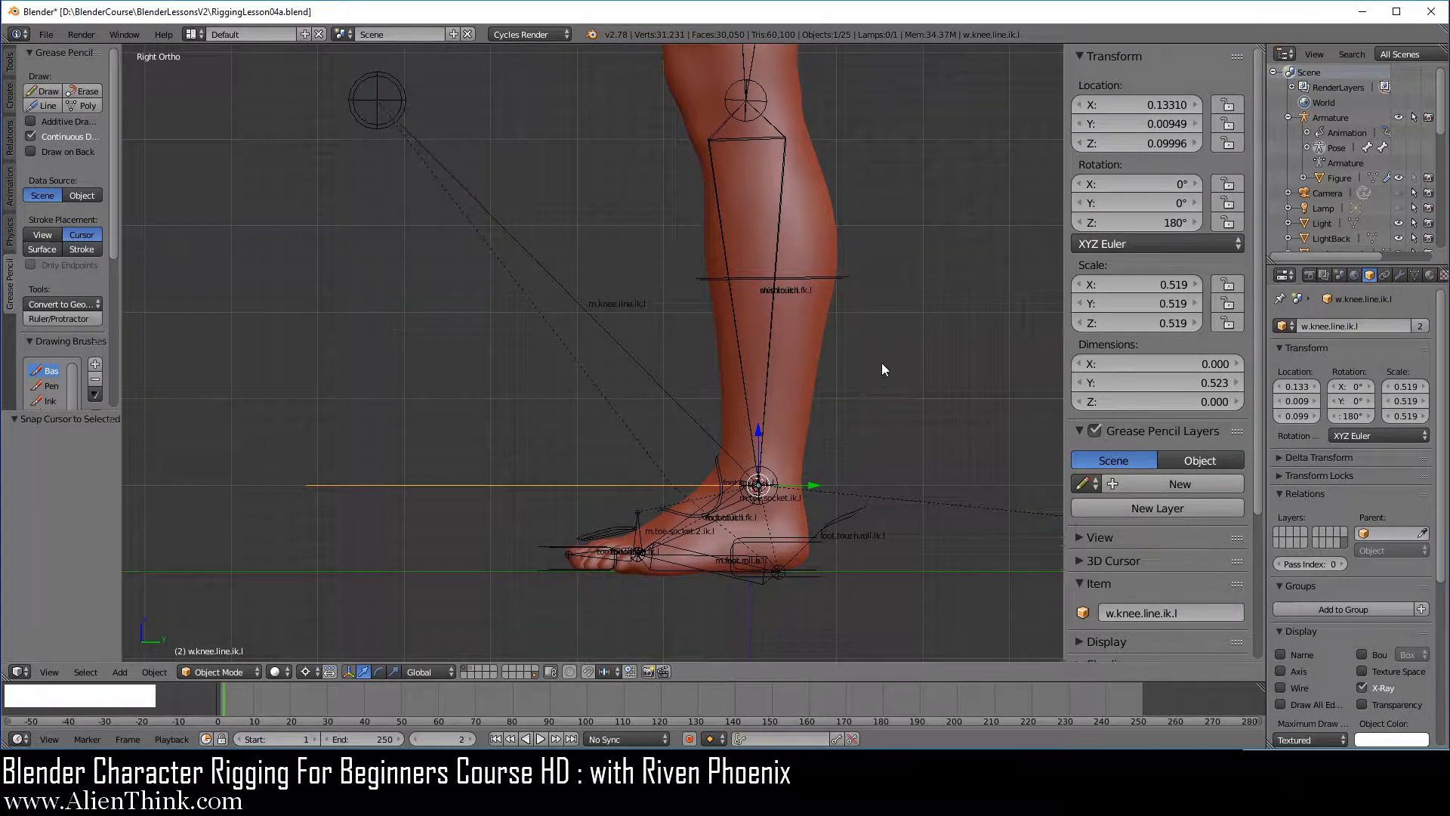
{"action": "key", "text": "r"}
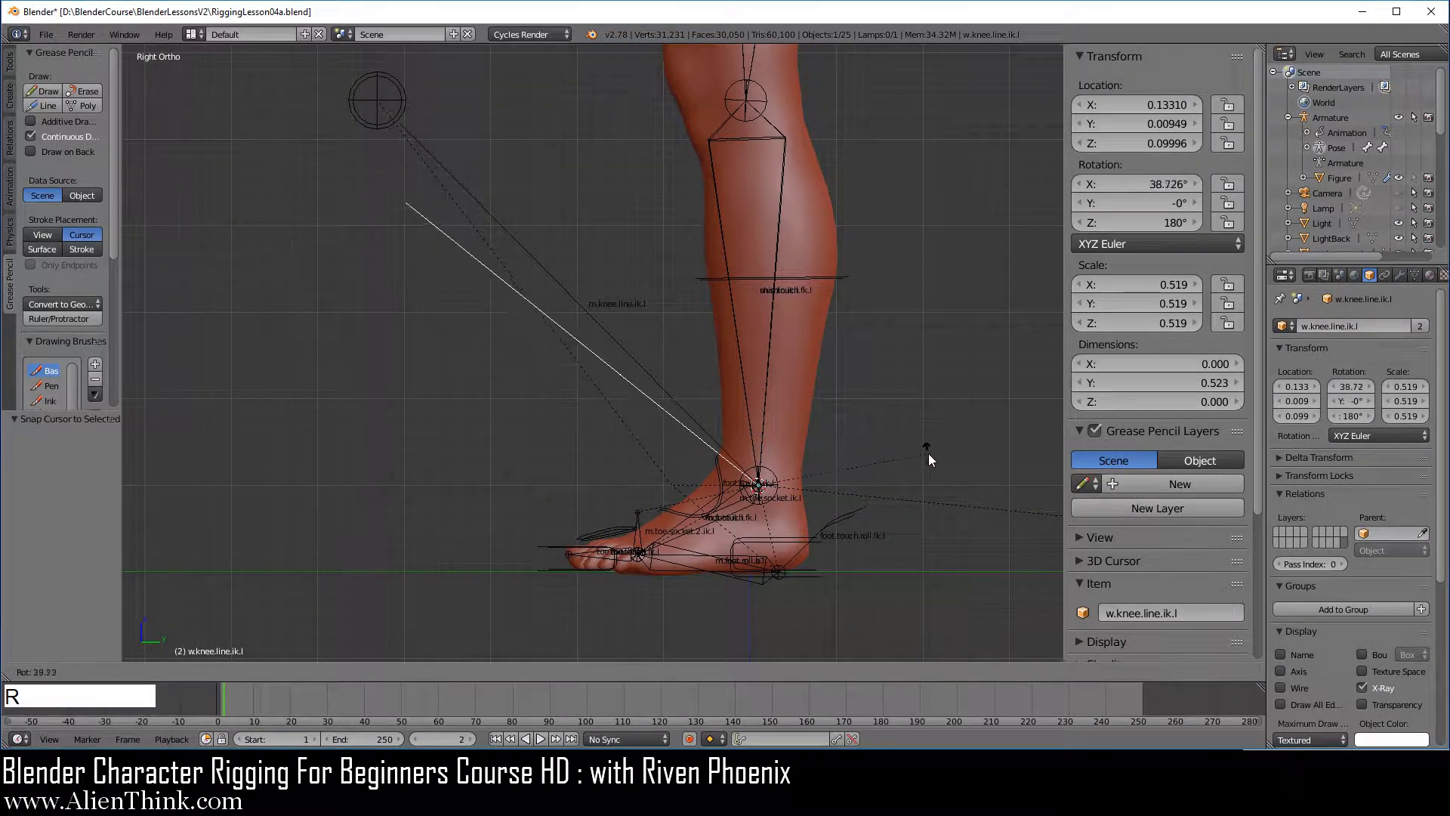
{"action": "key", "text": "shift"}
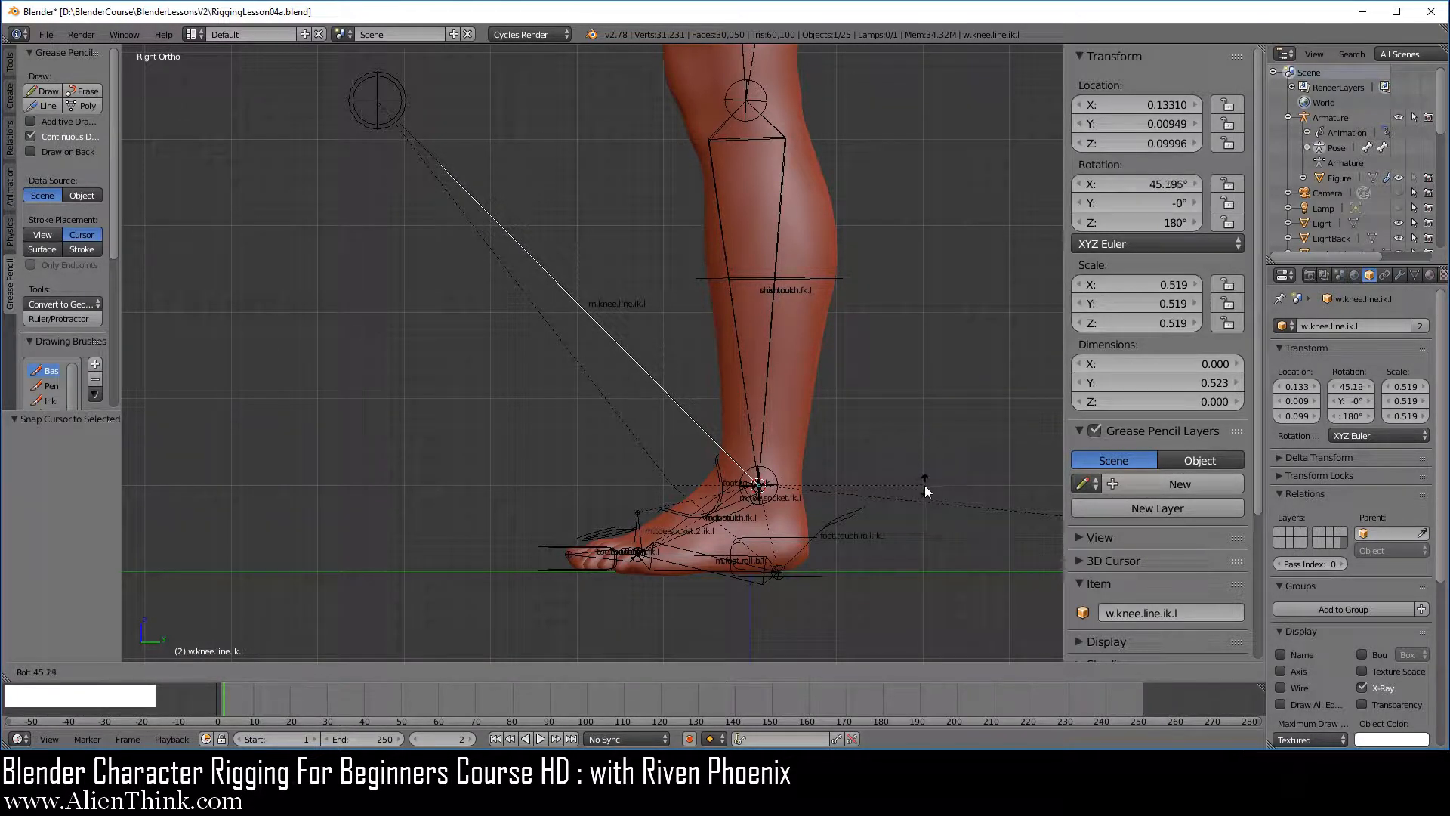
{"action": "left_click", "coordinate": [923, 486], "text": "shift"}
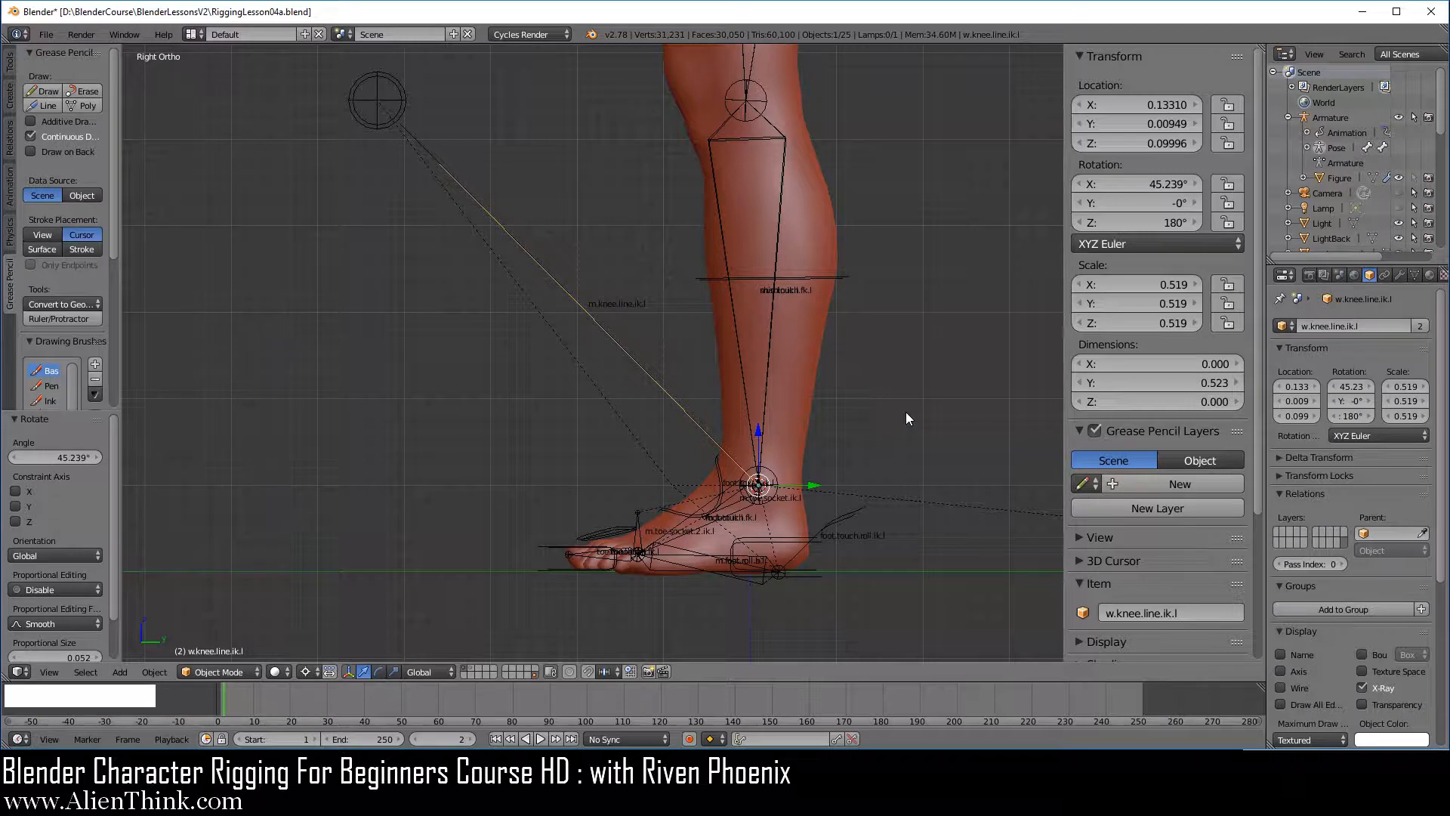
Scale w.knee.line.ik.l by about 1.116 so it reaches the knee pole control, and hide the layer holding the shape objects.
{"action": "key", "text": "s"}
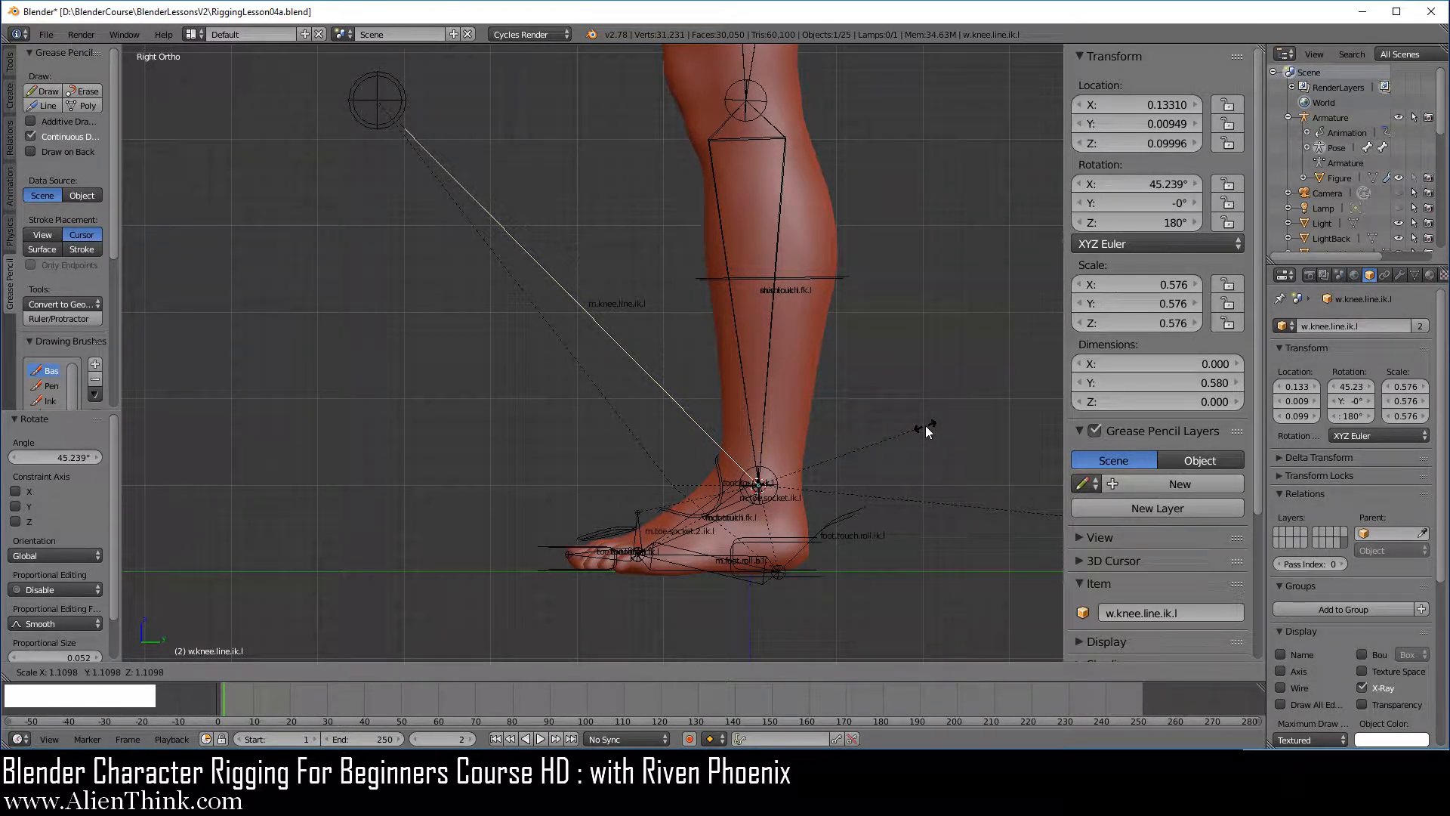
{"action": "left_click", "coordinate": [927, 427]}
{"action": "middle_click_drag", "start_coordinate": [554, 401], "coordinate": [511, 503]}
{"action": "middle_click_drag", "start_coordinate": [618, 473], "coordinate": [544, 498]}
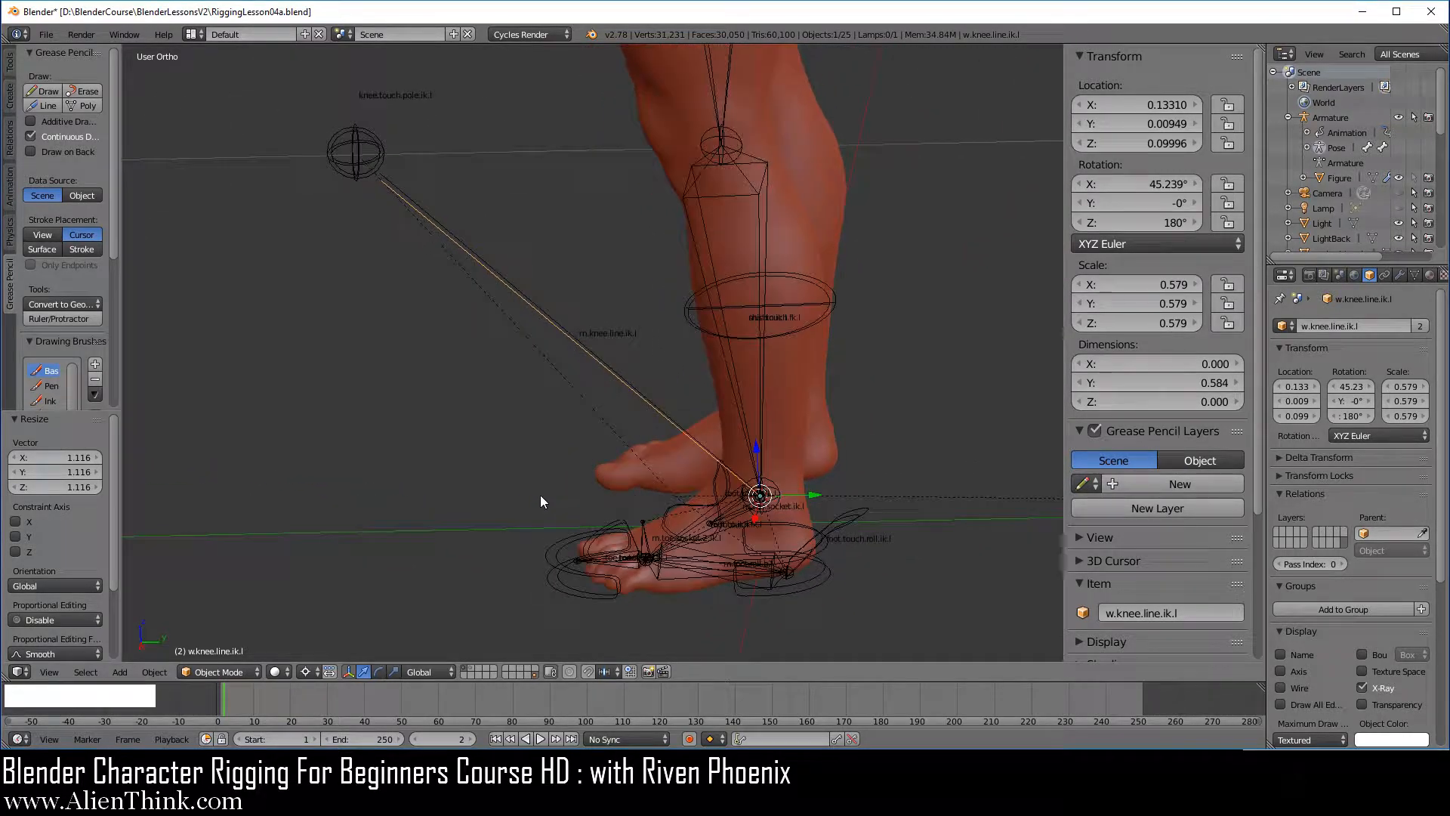
{"action": "left_click", "coordinate": [464, 668]}
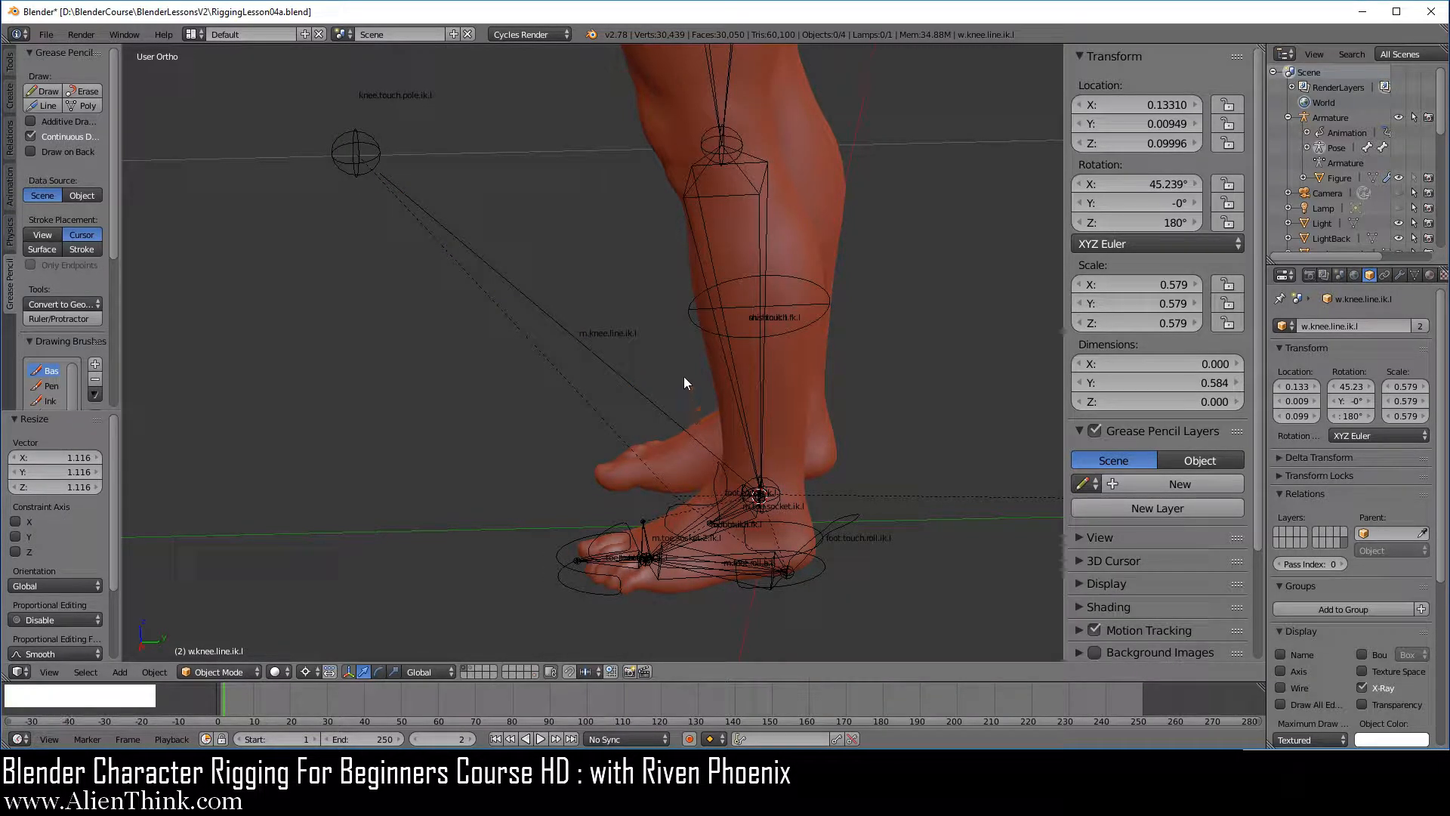
Locate the m.knee.line.ik.l bone in the outliner, restrict its viewport selection, and try selecting it in the viewport.
{"action": "right_click", "coordinate": [631, 389]}
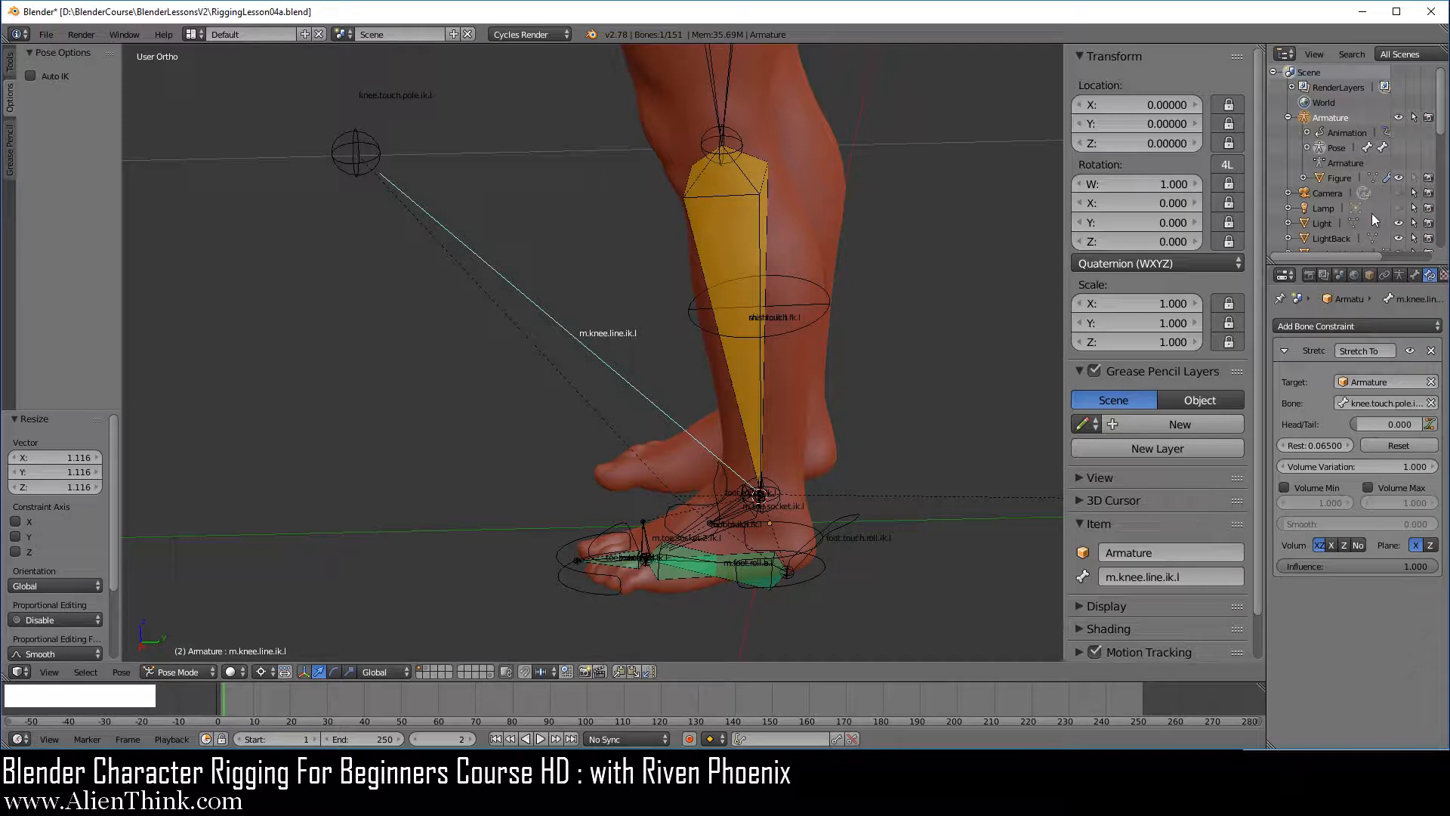
{"action": "key", "text": "KP_Decimal"}
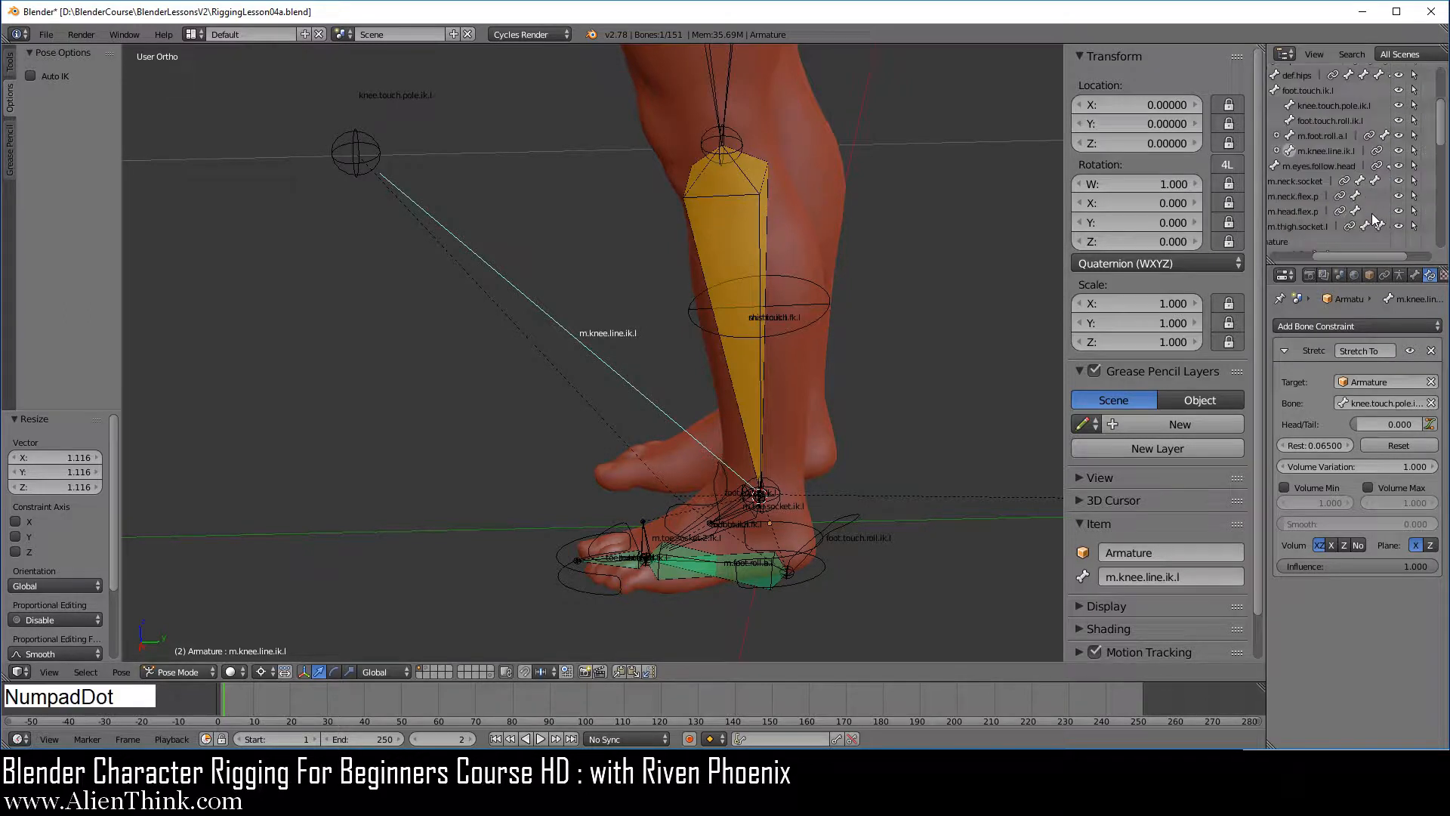
{"action": "left_click", "coordinate": [1417, 154]}
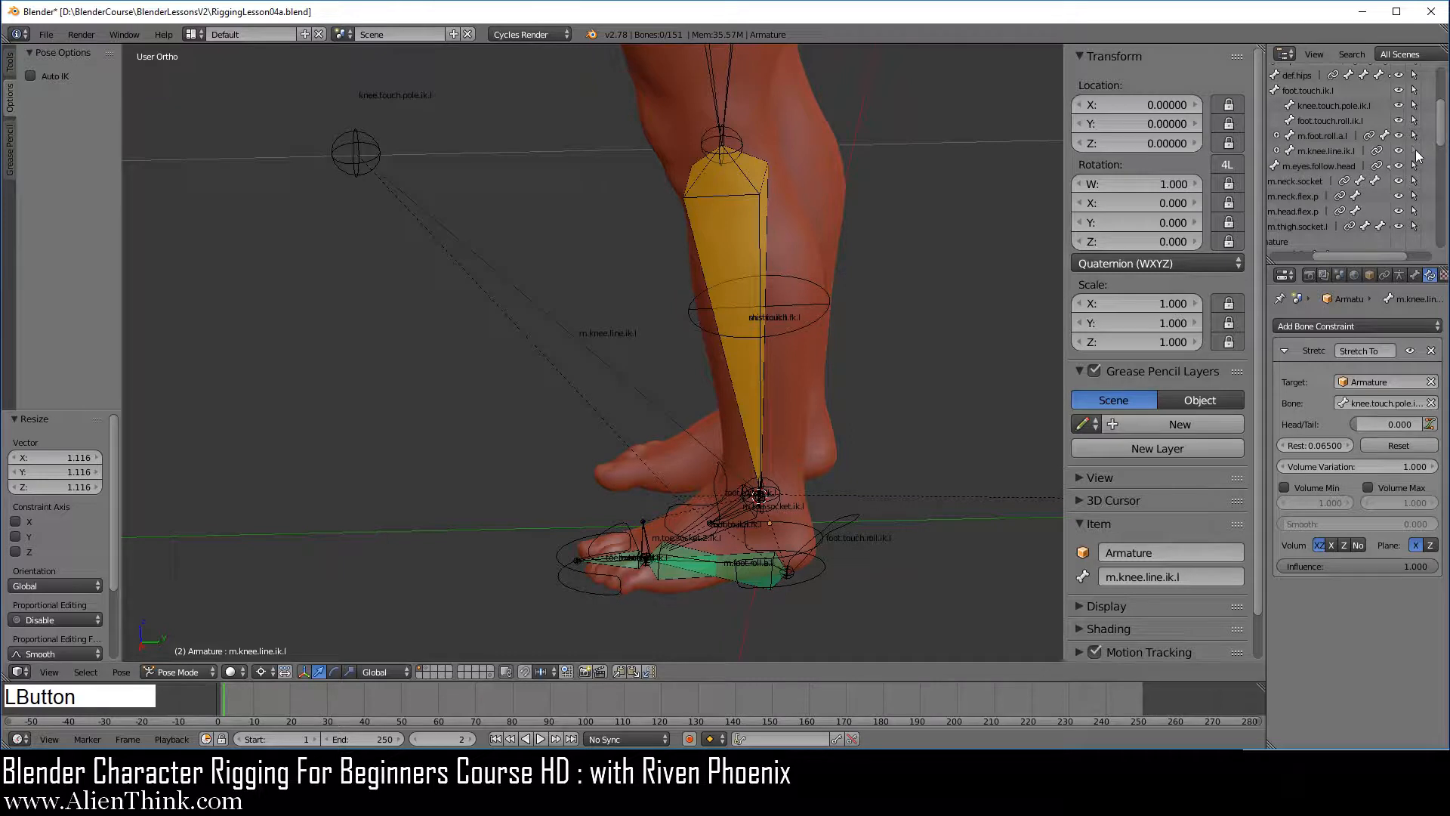
{"action": "right_click", "coordinate": [537, 310]}
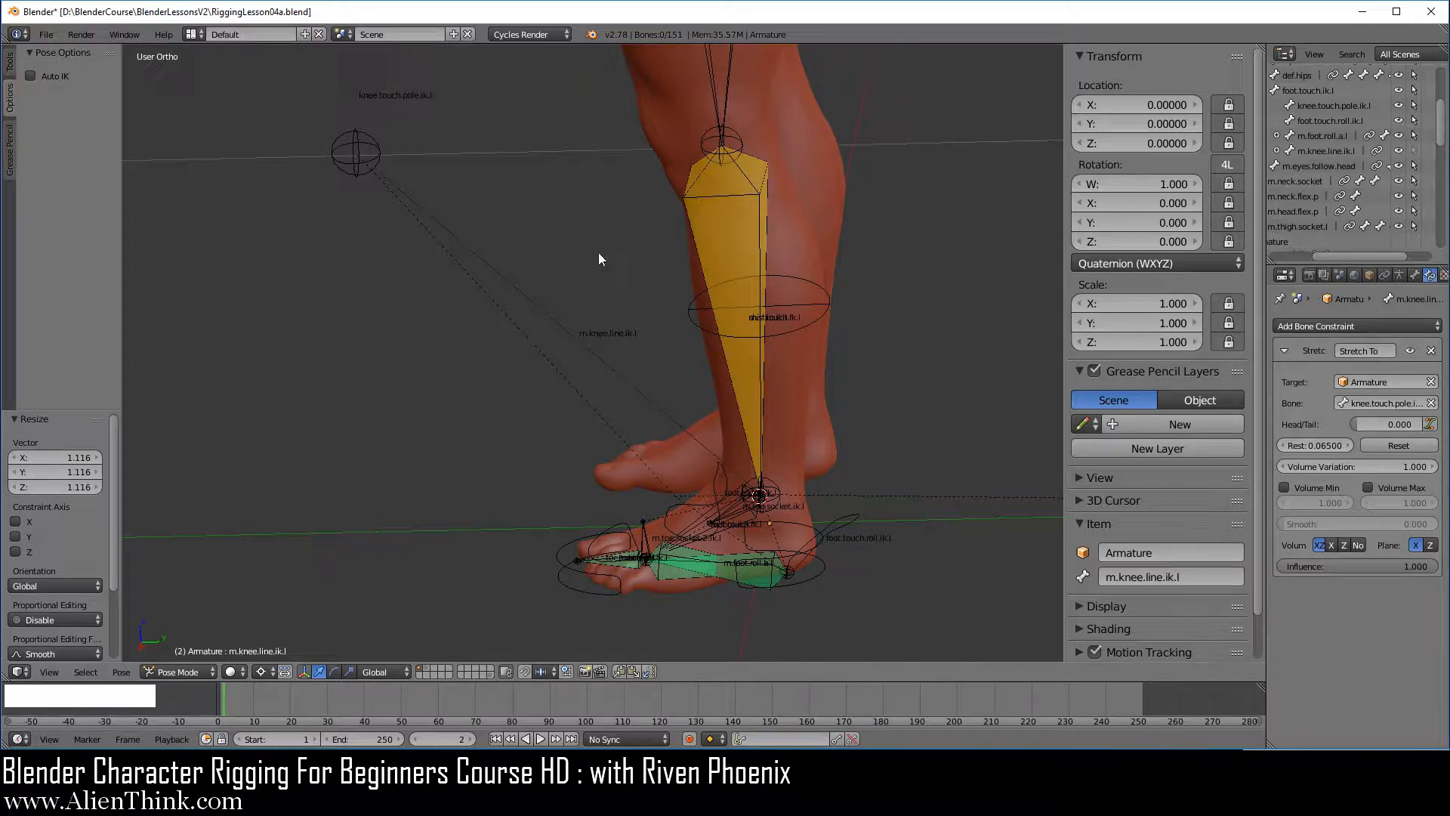
{"action": "left_click", "coordinate": [1415, 152]}
From the front view, turn off custom bone shapes for the armature and show two additional bone layers.
{"action": "key", "text": "KP_1"}
{"action": "scroll", "coordinate": [750, 387], "scroll_direction": "down", "scroll_amount": 4}
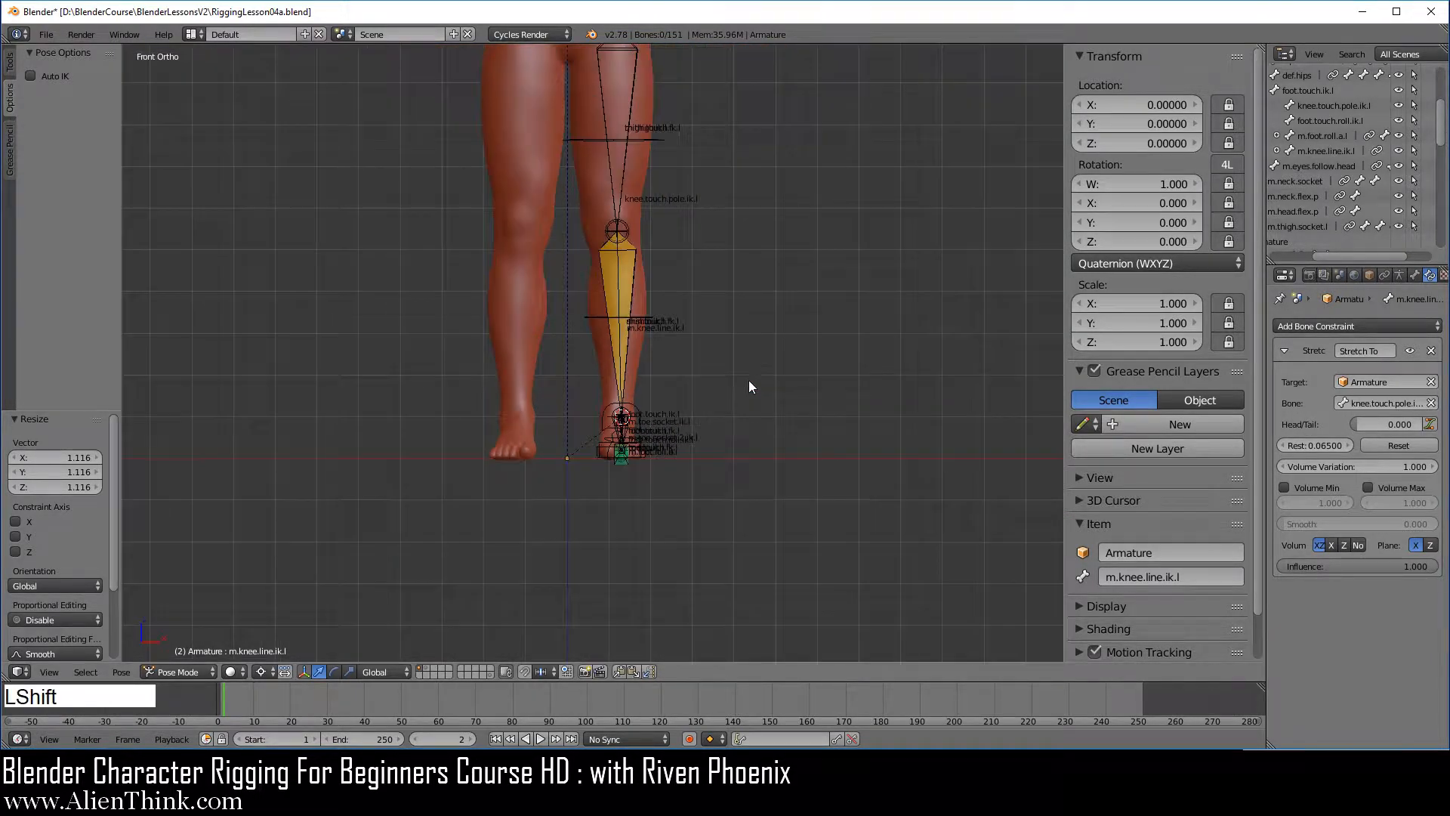
{"action": "middle_click_drag", "start_coordinate": [719, 231], "coordinate": [777, 370], "text": "shift"}
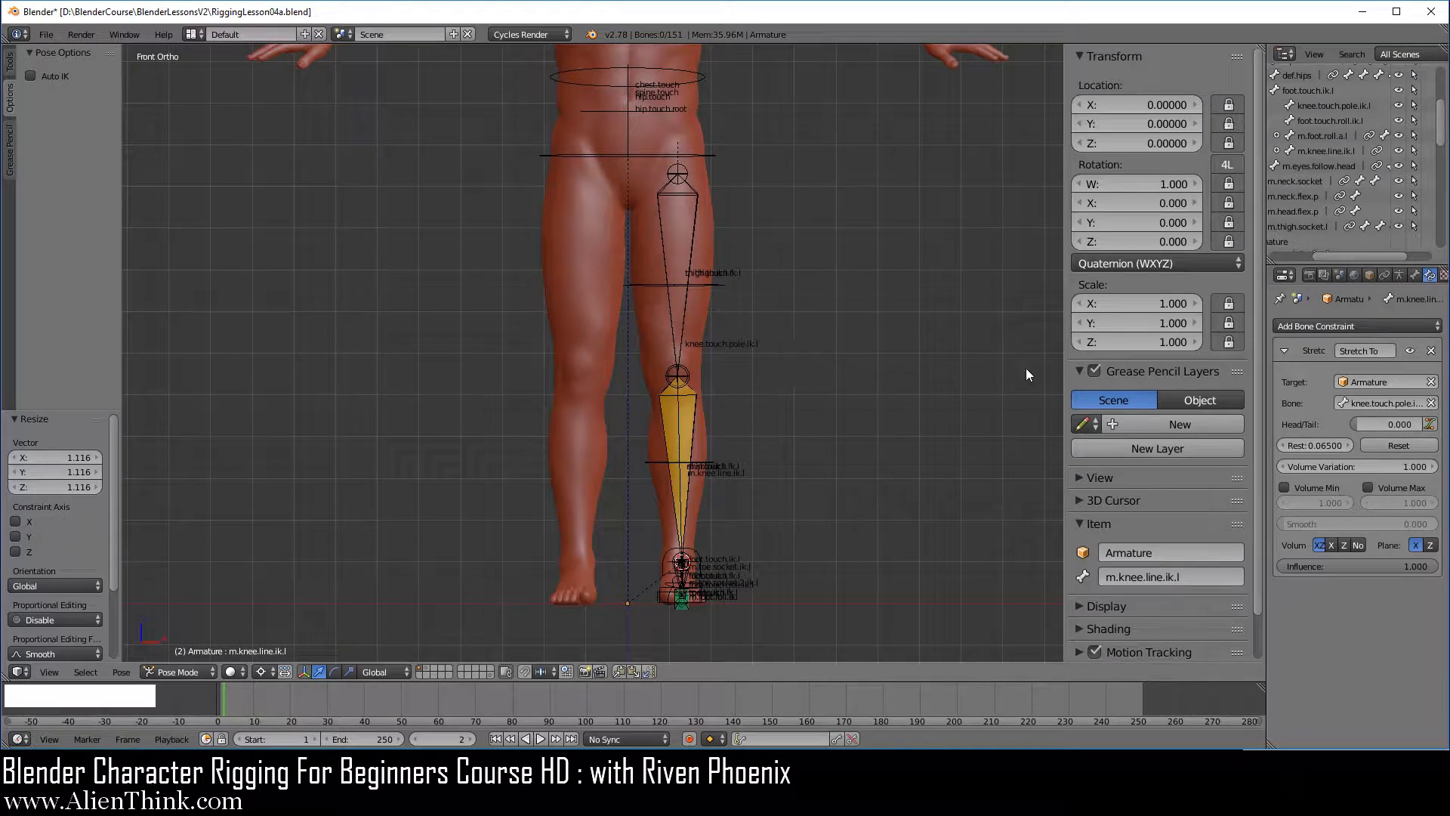
{"action": "left_click", "coordinate": [1400, 275]}
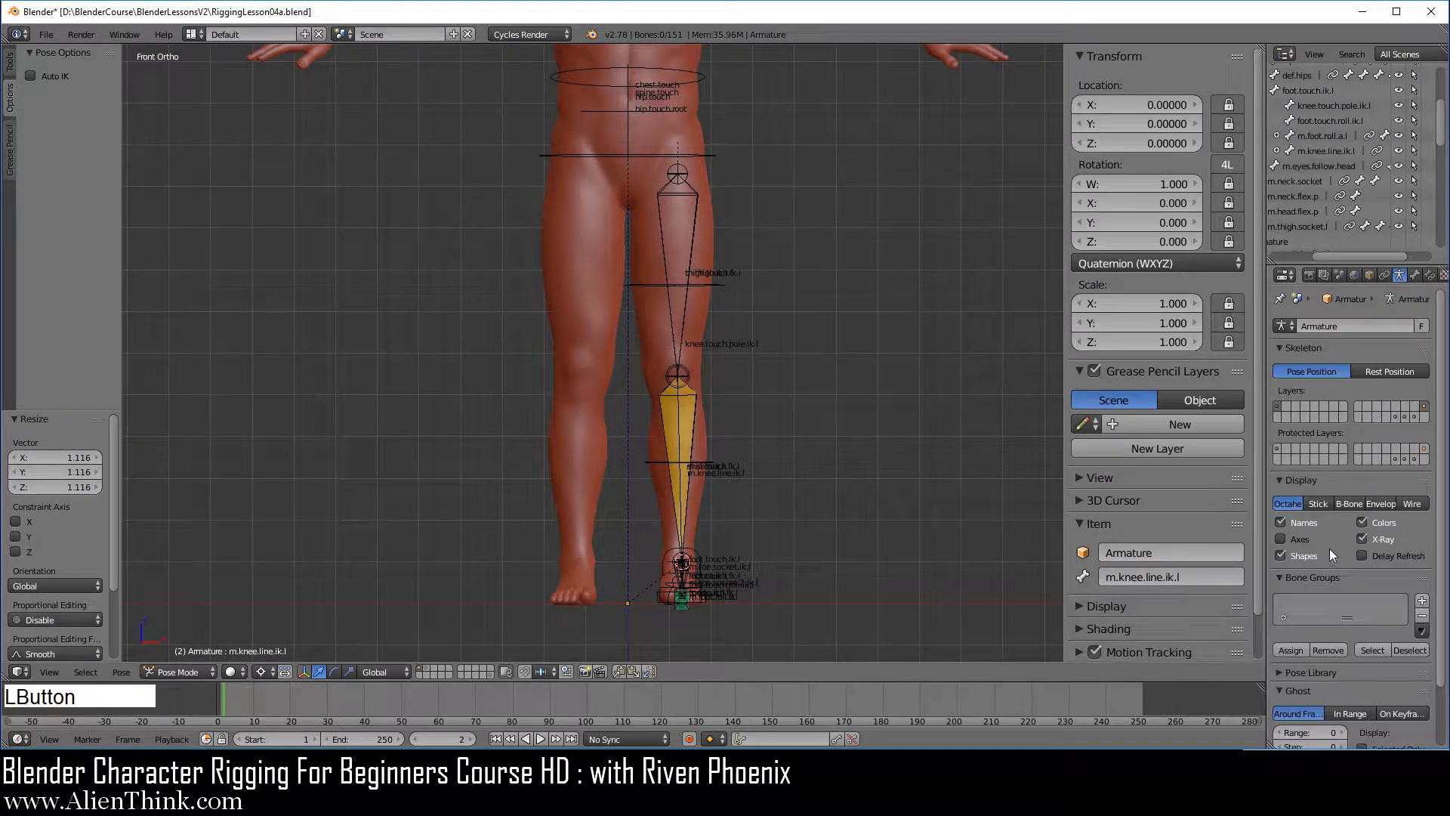
{"action": "left_click", "coordinate": [1305, 554]}
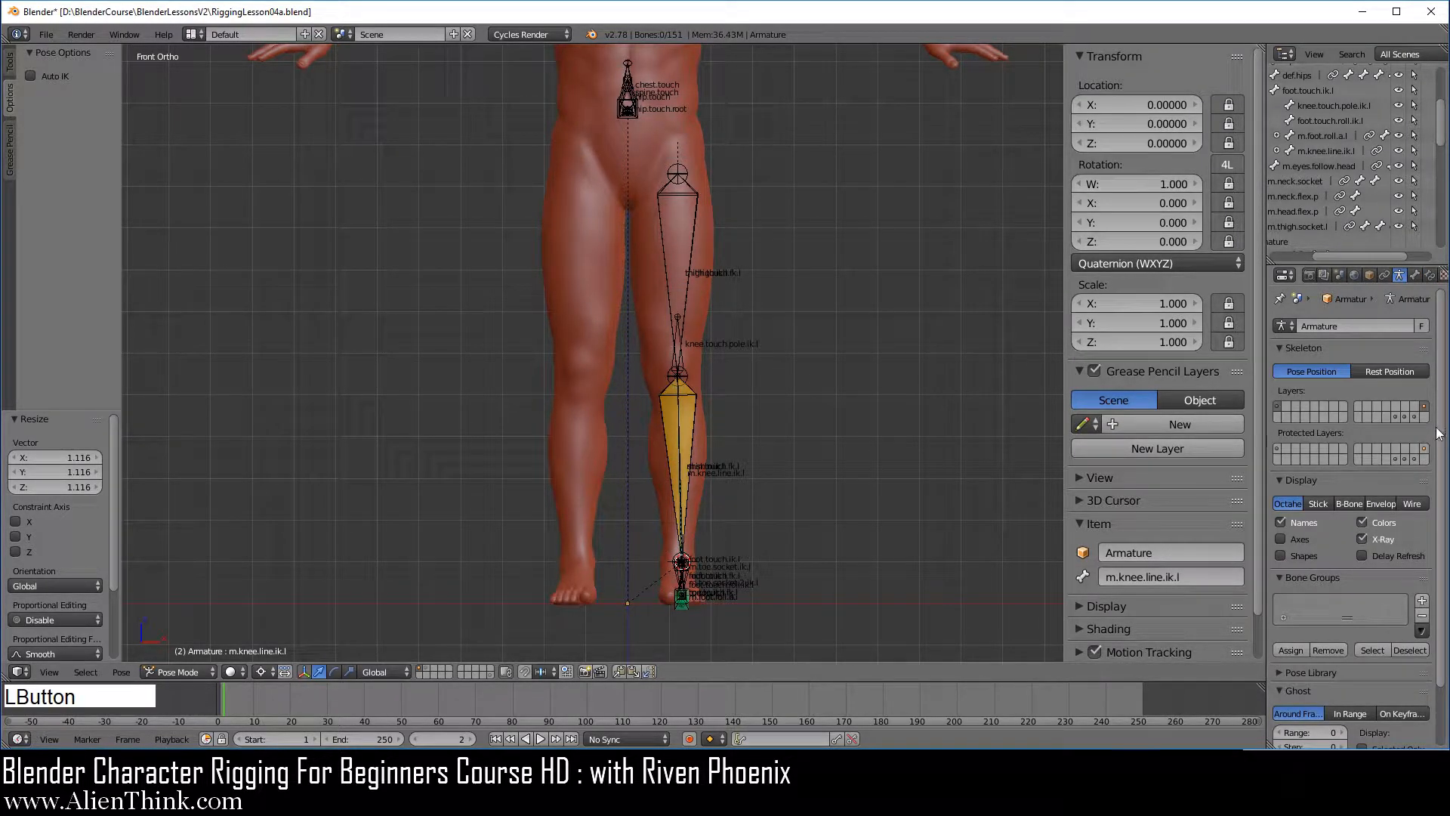
{"action": "left_click", "coordinate": [1413, 417], "text": "shift"}
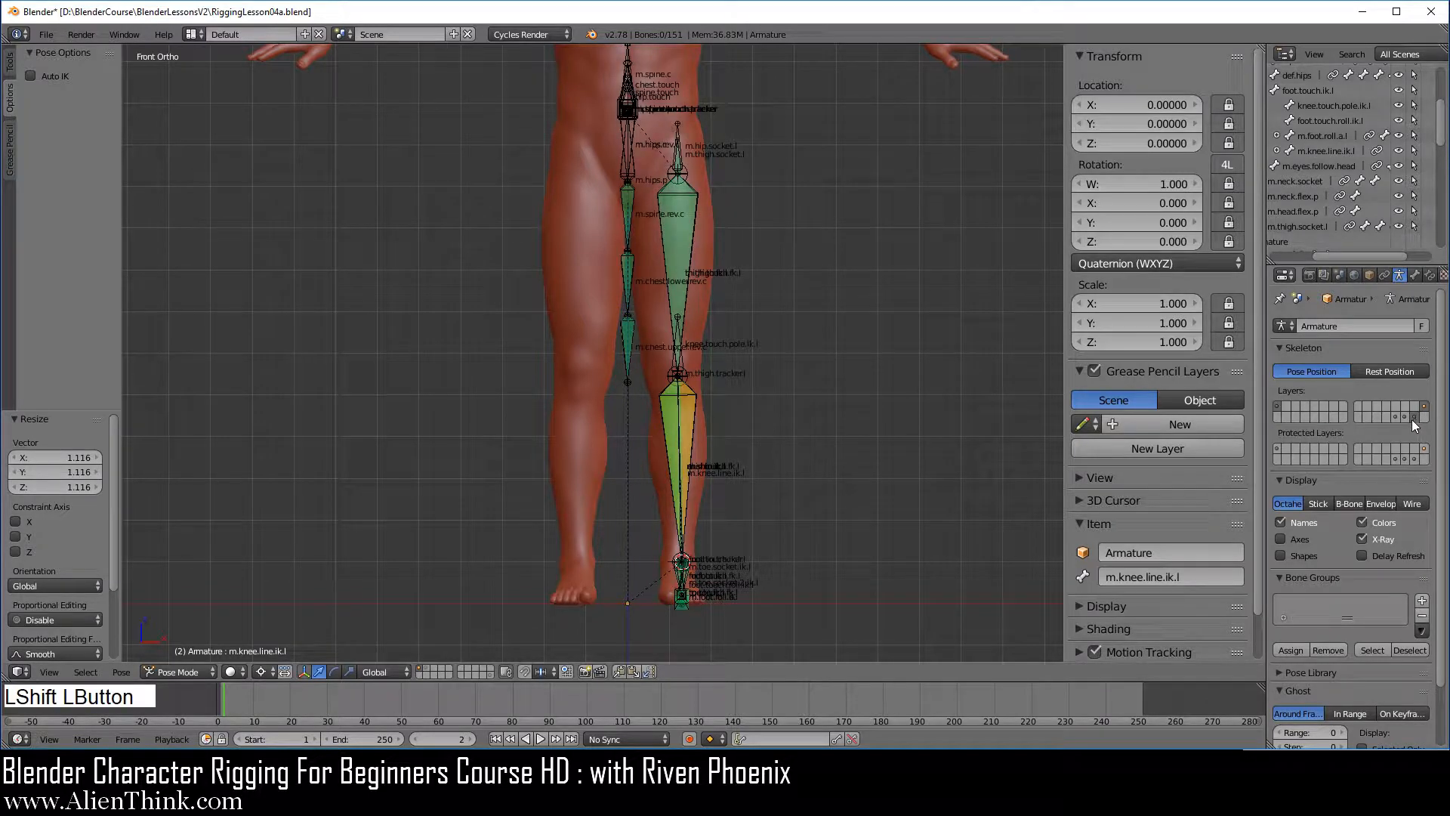
{"action": "left_click", "coordinate": [1407, 416], "text": "shift"}
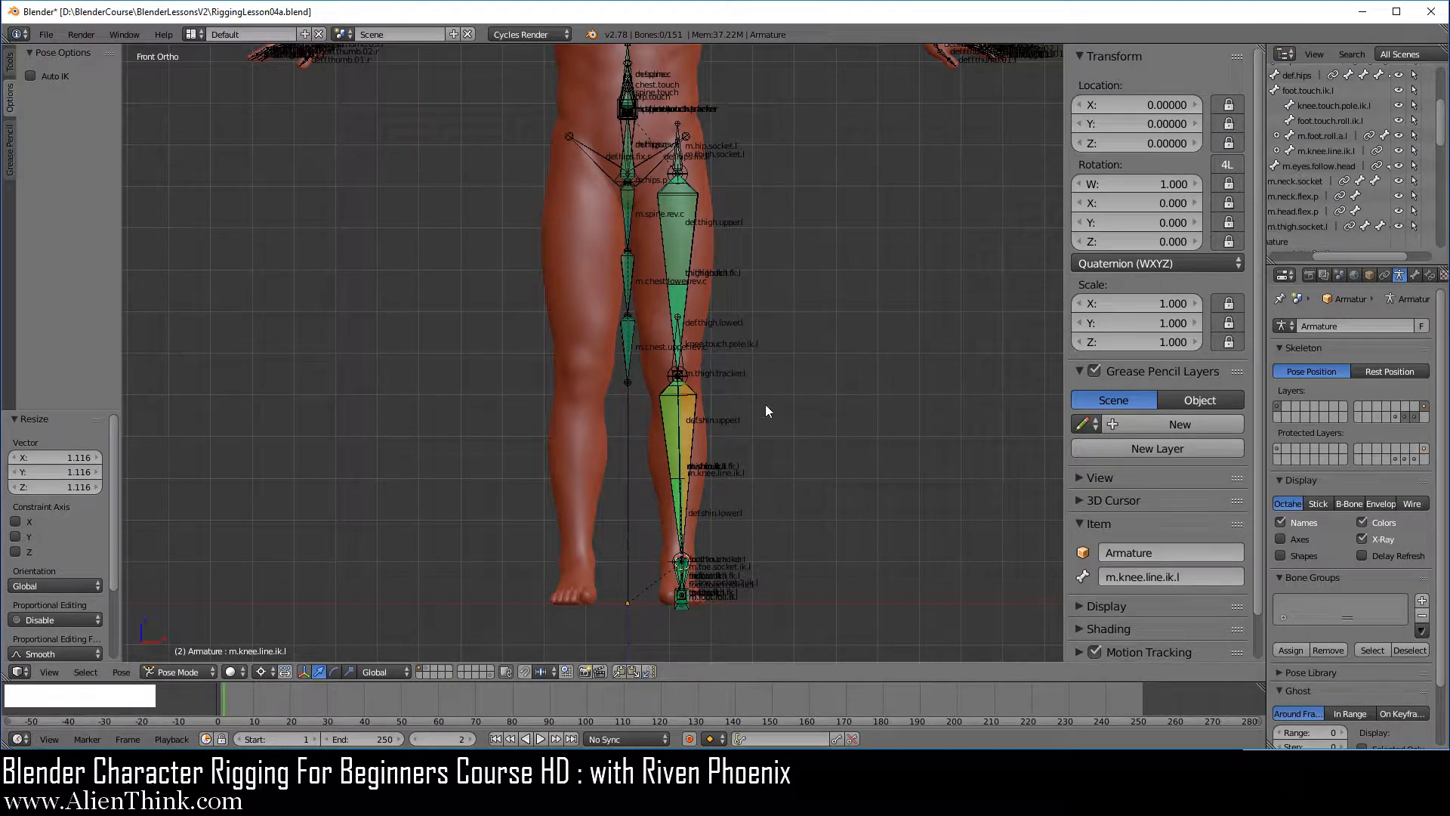
Reveal the armature's hidden bones in Pose Mode and set the pivot point to Median Point.
{"action": "key", "text": "alt"}
{"action": "key", "text": "alt+h"}
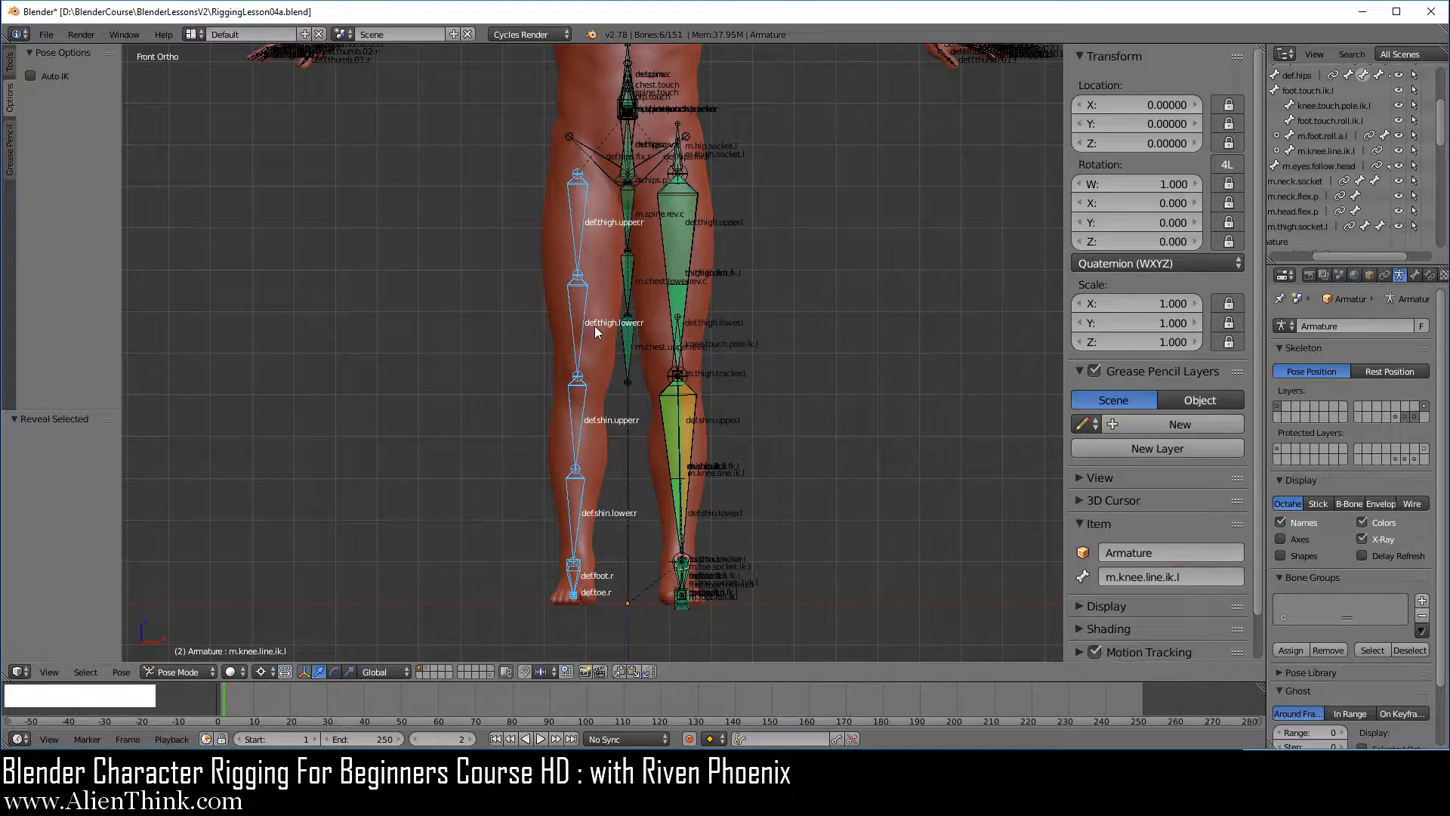
{"action": "left_click", "coordinate": [260, 671]}
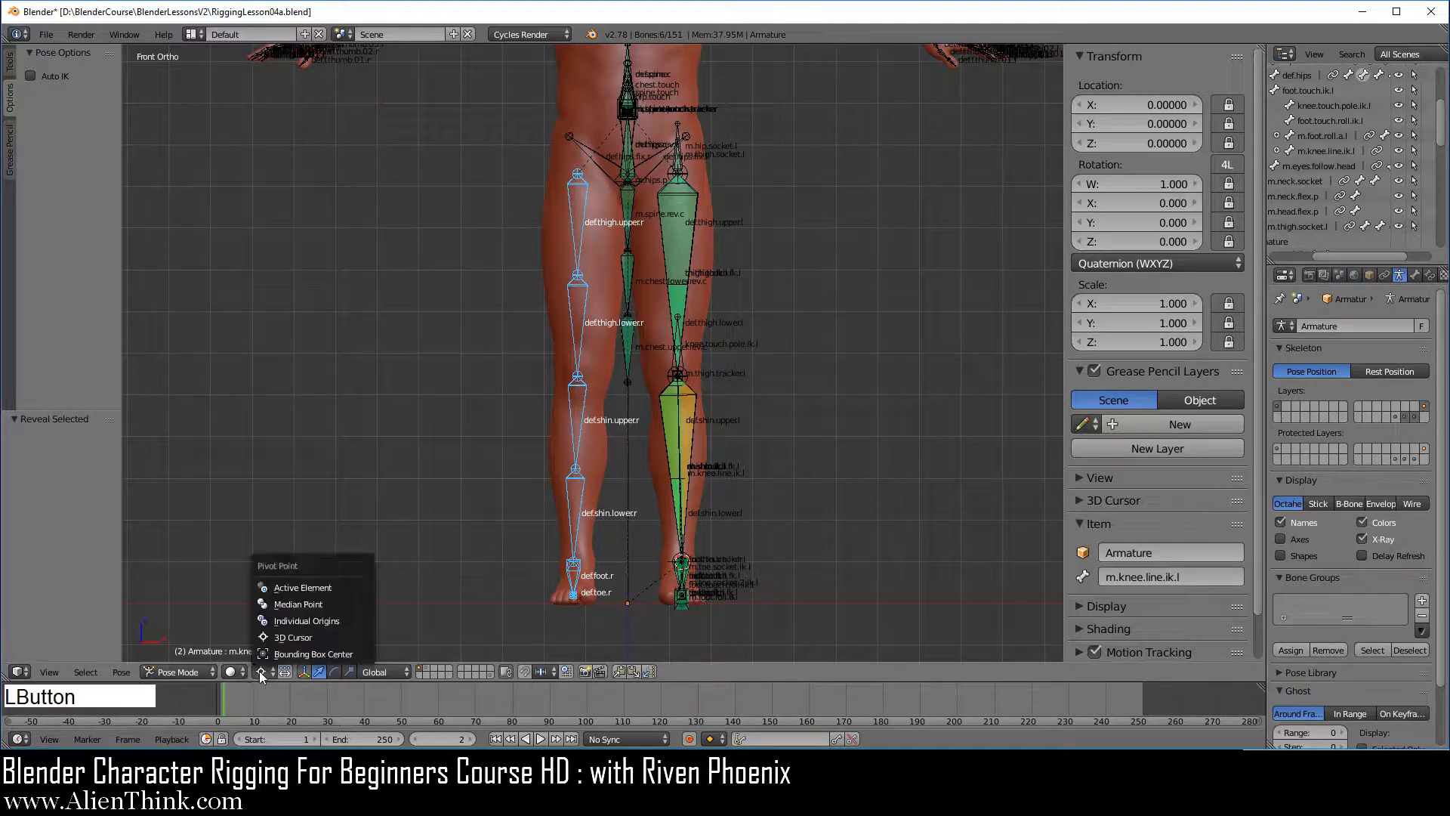
{"action": "left_click", "coordinate": [296, 607]}
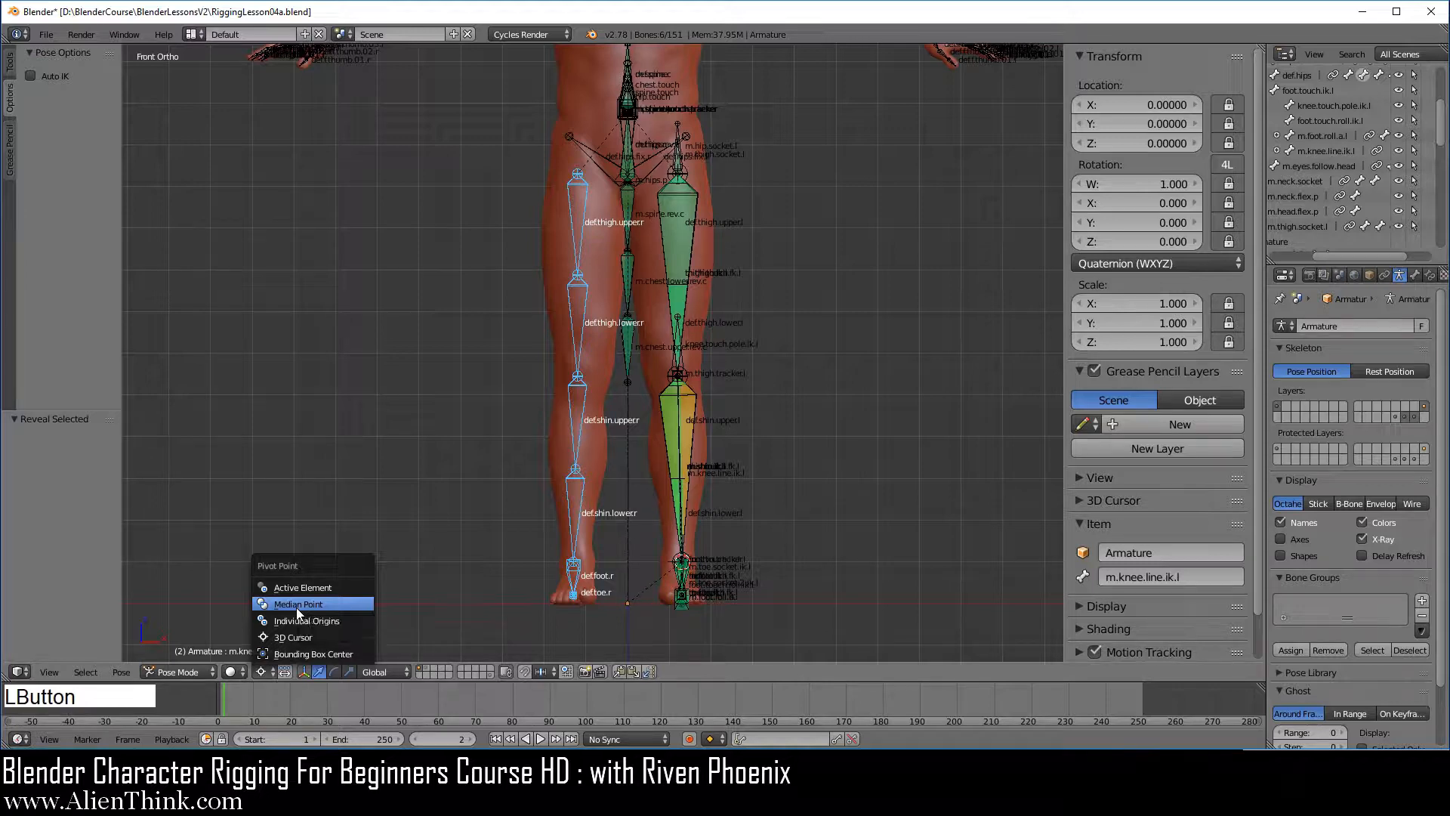
Switch the armature to Edit Mode and reveal its hidden bones there as well.
{"action": "left_click", "coordinate": [186, 671]}
{"action": "left_click", "coordinate": [184, 636]}
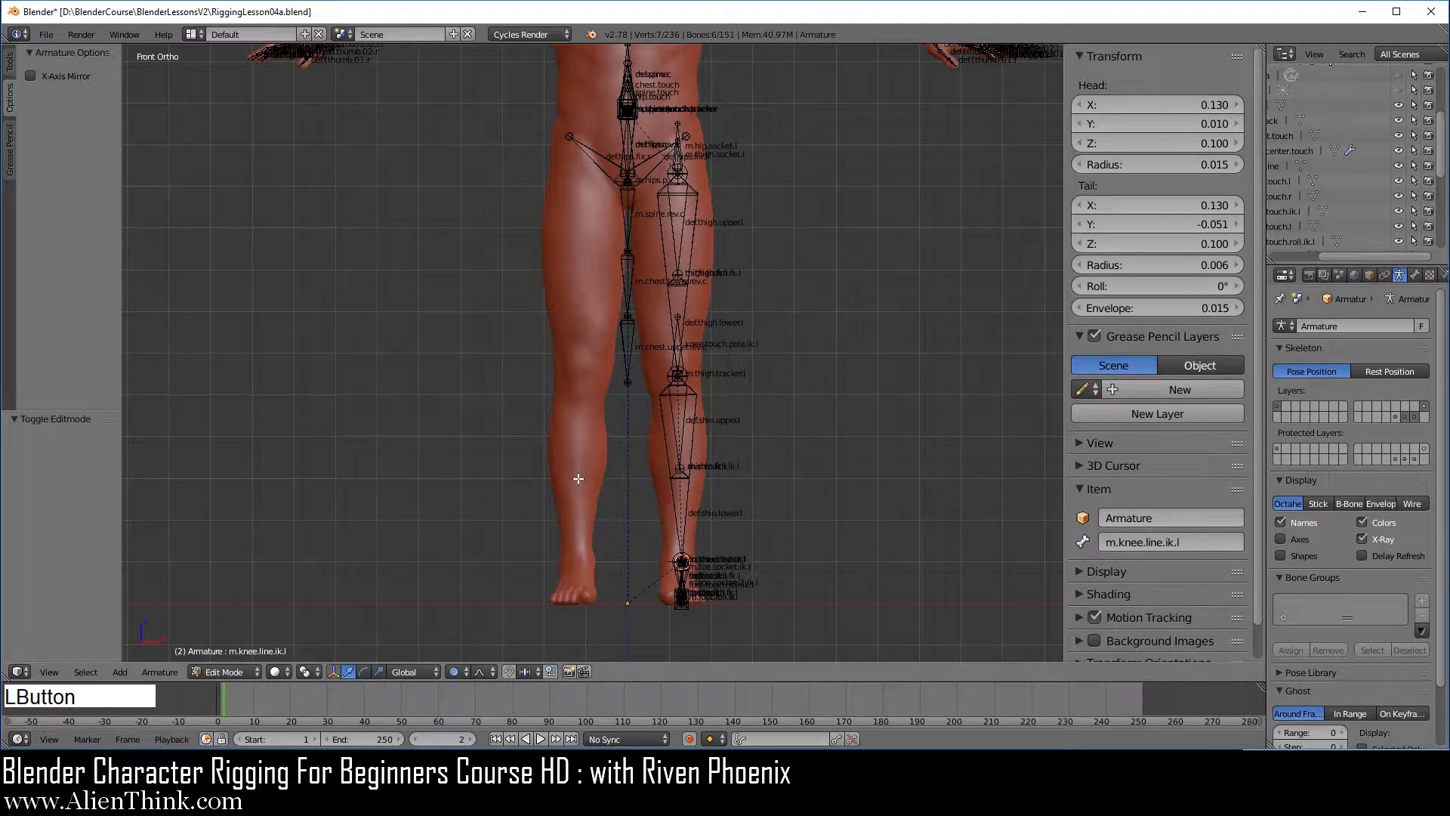
{"action": "key", "text": "alt"}
{"action": "key", "text": "alt+h"}
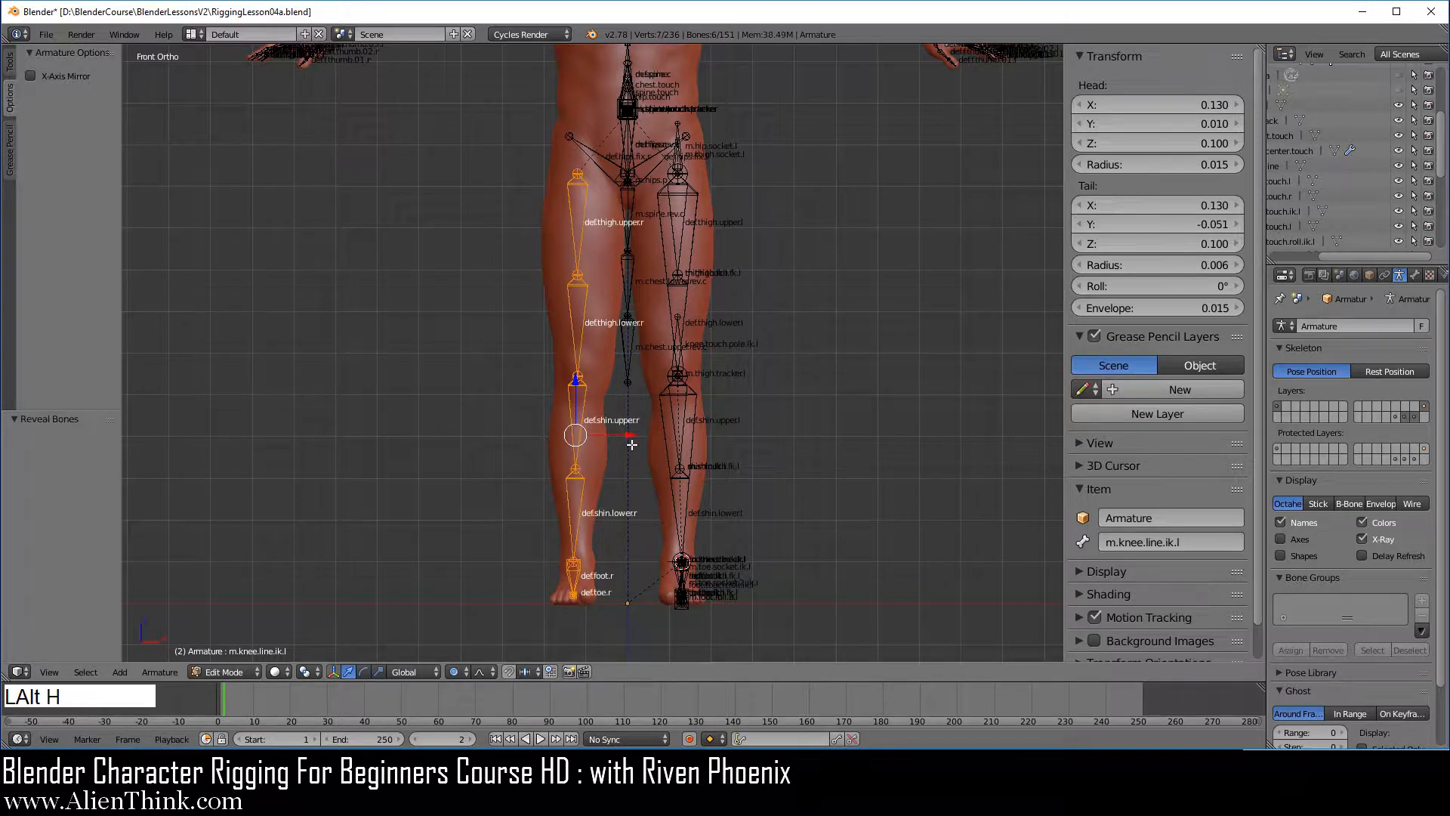
Delete the right leg's deform bones, from def.thigh.upper.r down through the shin and foot bones to def.toe.r.
{"action": "right_click", "coordinate": [576, 230]}
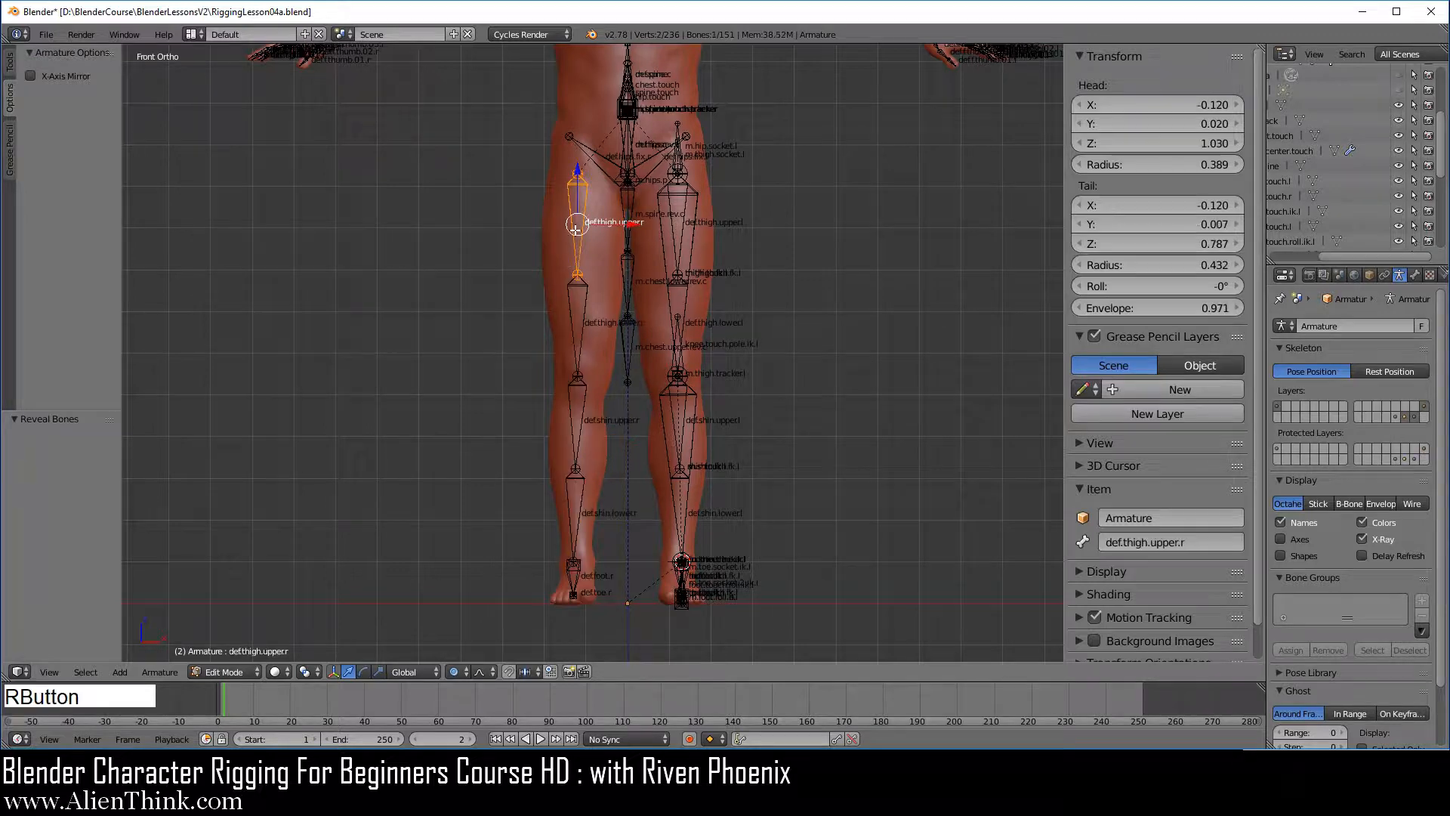
{"action": "right_click", "coordinate": [577, 323], "text": "shift"}
{"action": "right_click", "coordinate": [582, 416], "text": "shift"}
{"action": "right_click", "coordinate": [577, 485], "text": "shift"}
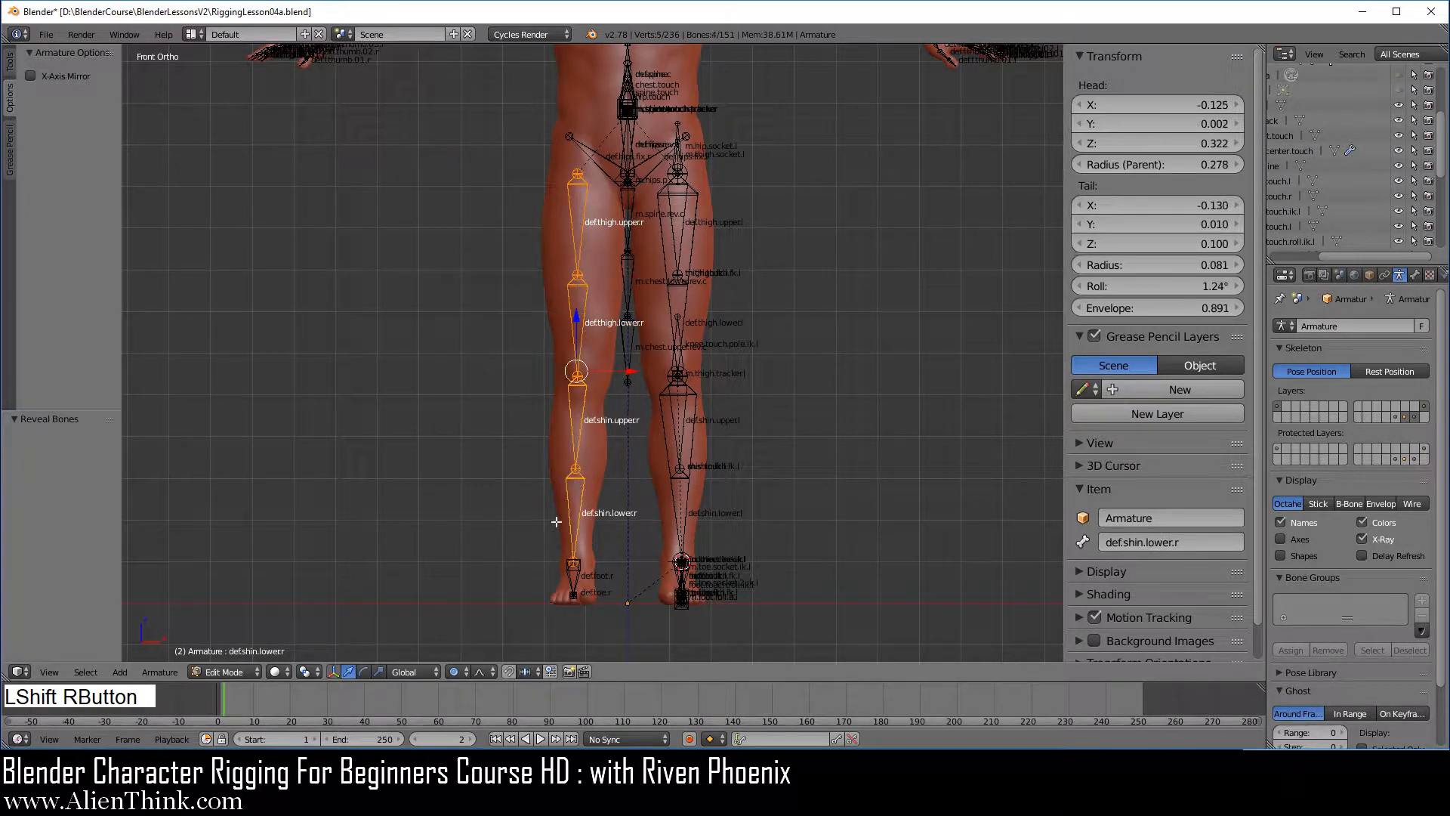
{"action": "middle_click_drag", "start_coordinate": [577, 485], "coordinate": [569, 335], "text": "shift"}
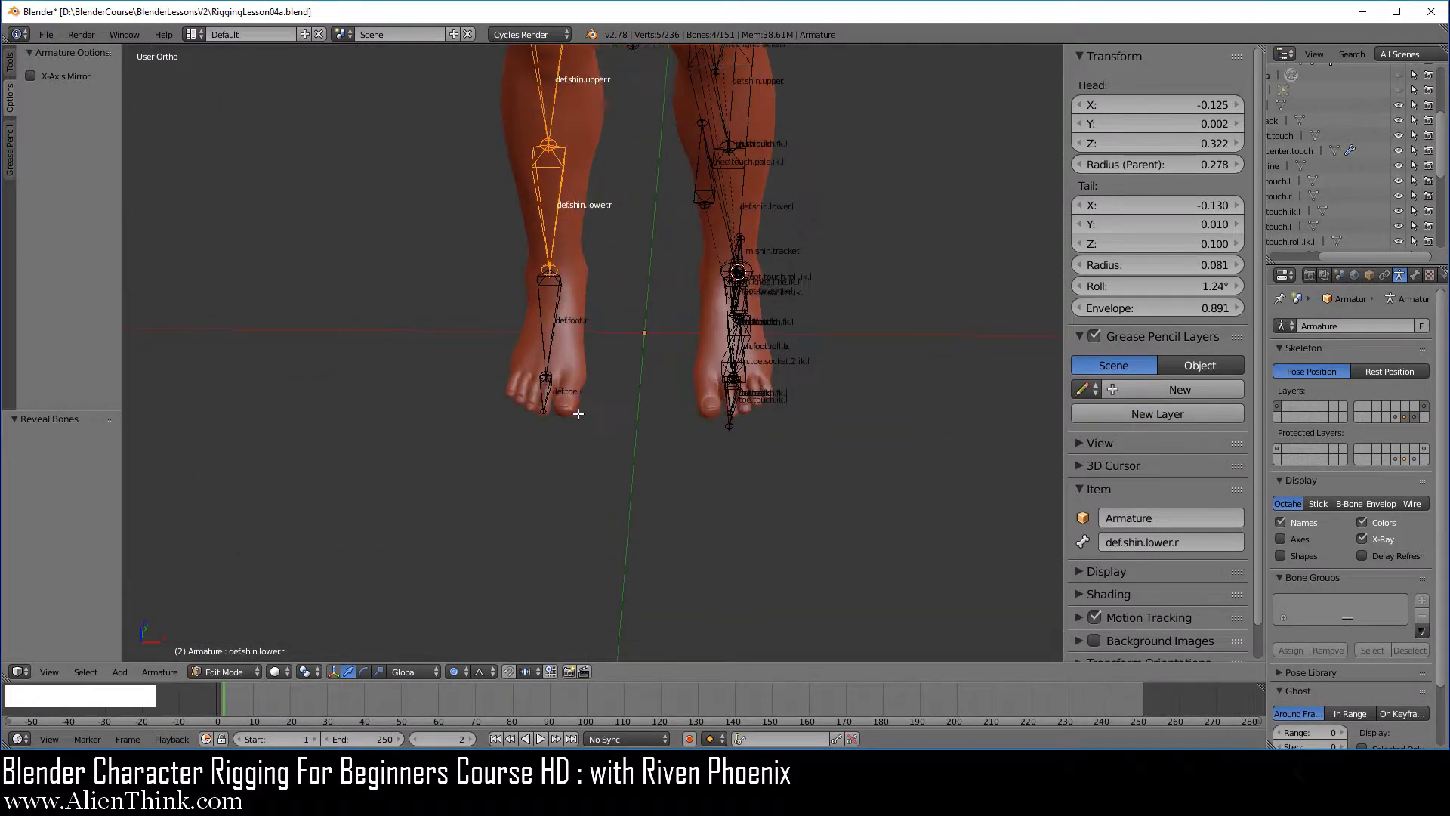
{"action": "right_click", "coordinate": [562, 321], "text": "shift"}
{"action": "scroll", "coordinate": [549, 433], "scroll_direction": "up", "scroll_amount": 5}
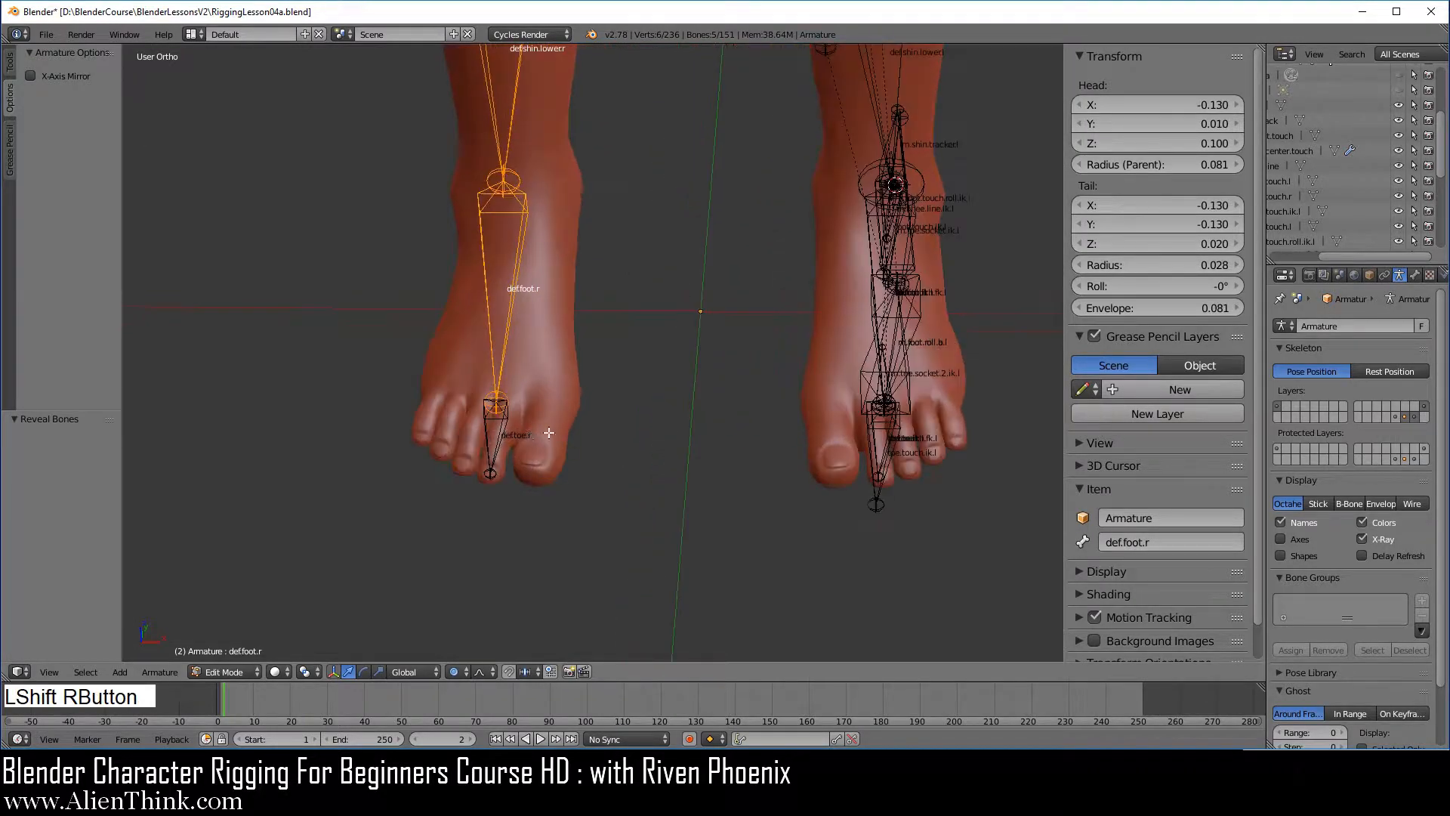
{"action": "right_click", "coordinate": [502, 432], "text": "shift"}
{"action": "key", "text": "KP_1"}
{"action": "middle_click_drag", "start_coordinate": [619, 239], "coordinate": [642, 470], "text": "shift"}
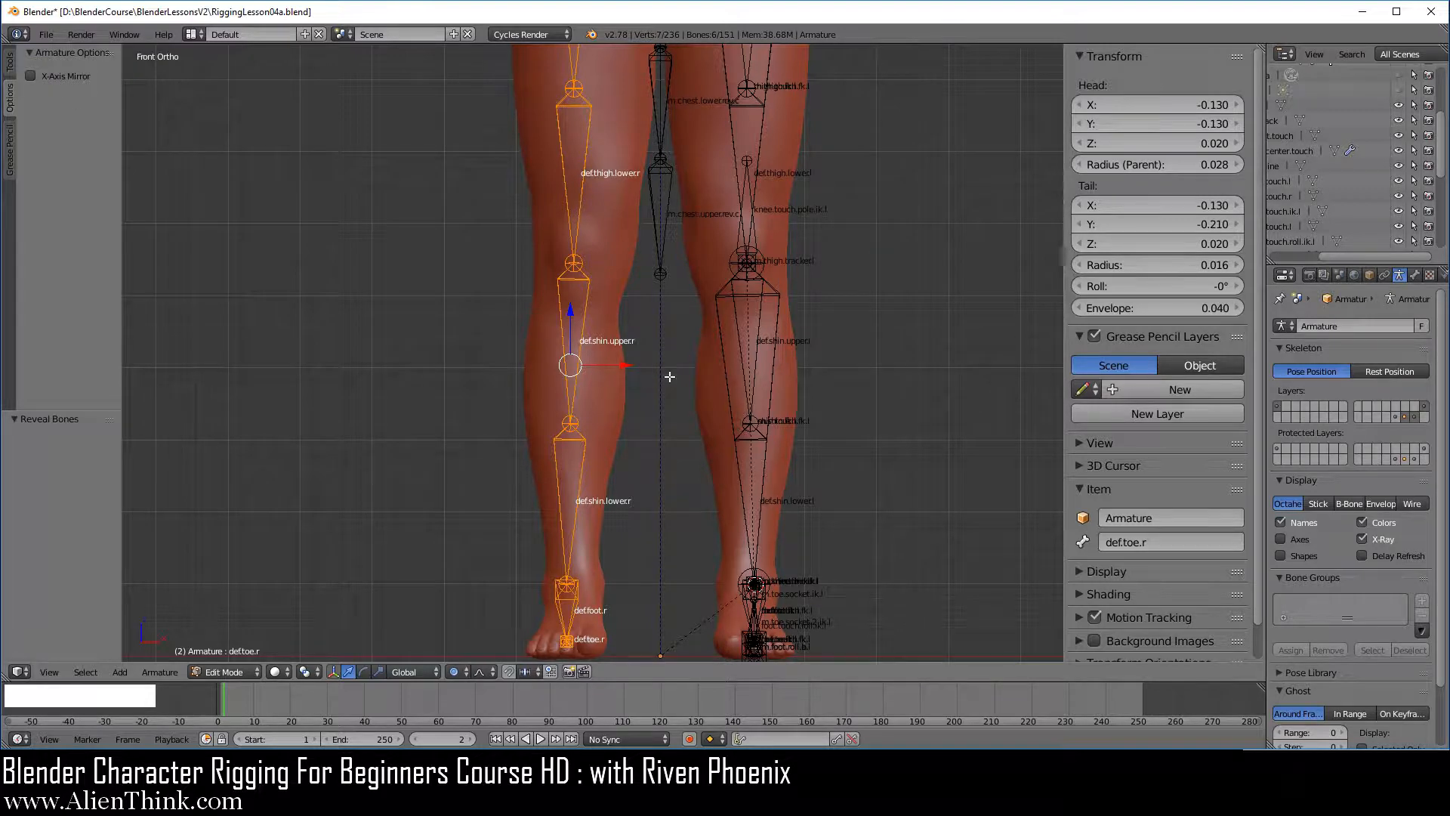
{"action": "key", "text": "x"}
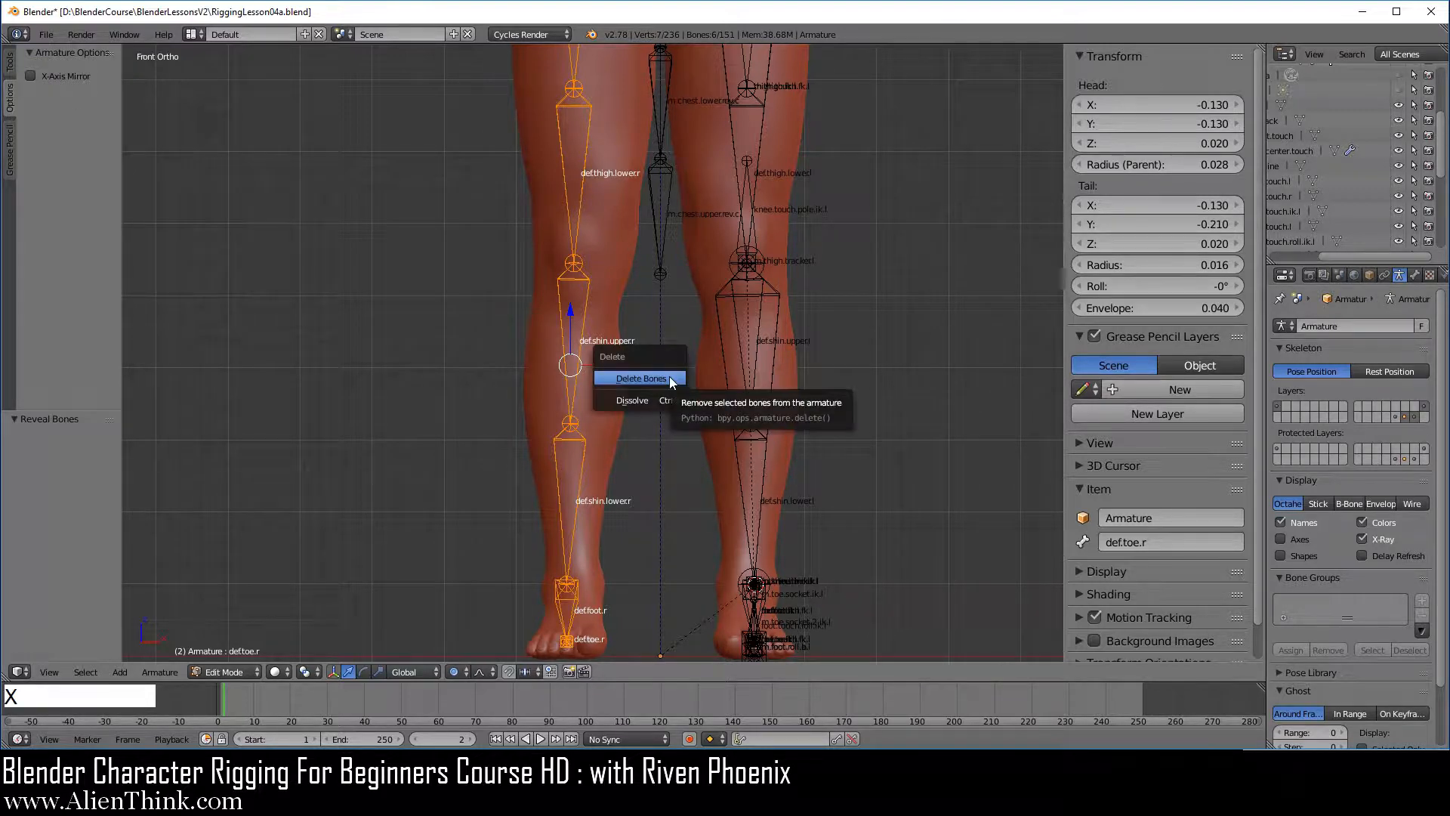
{"action": "left_click", "coordinate": [669, 376]}
Circle-select the left leg's hip socket, thigh and knee bones, from m.hip.socket.l down to m.thigh.tracker.l.
{"action": "middle_click_drag", "start_coordinate": [670, 377], "coordinate": [630, 384], "text": "shift"}
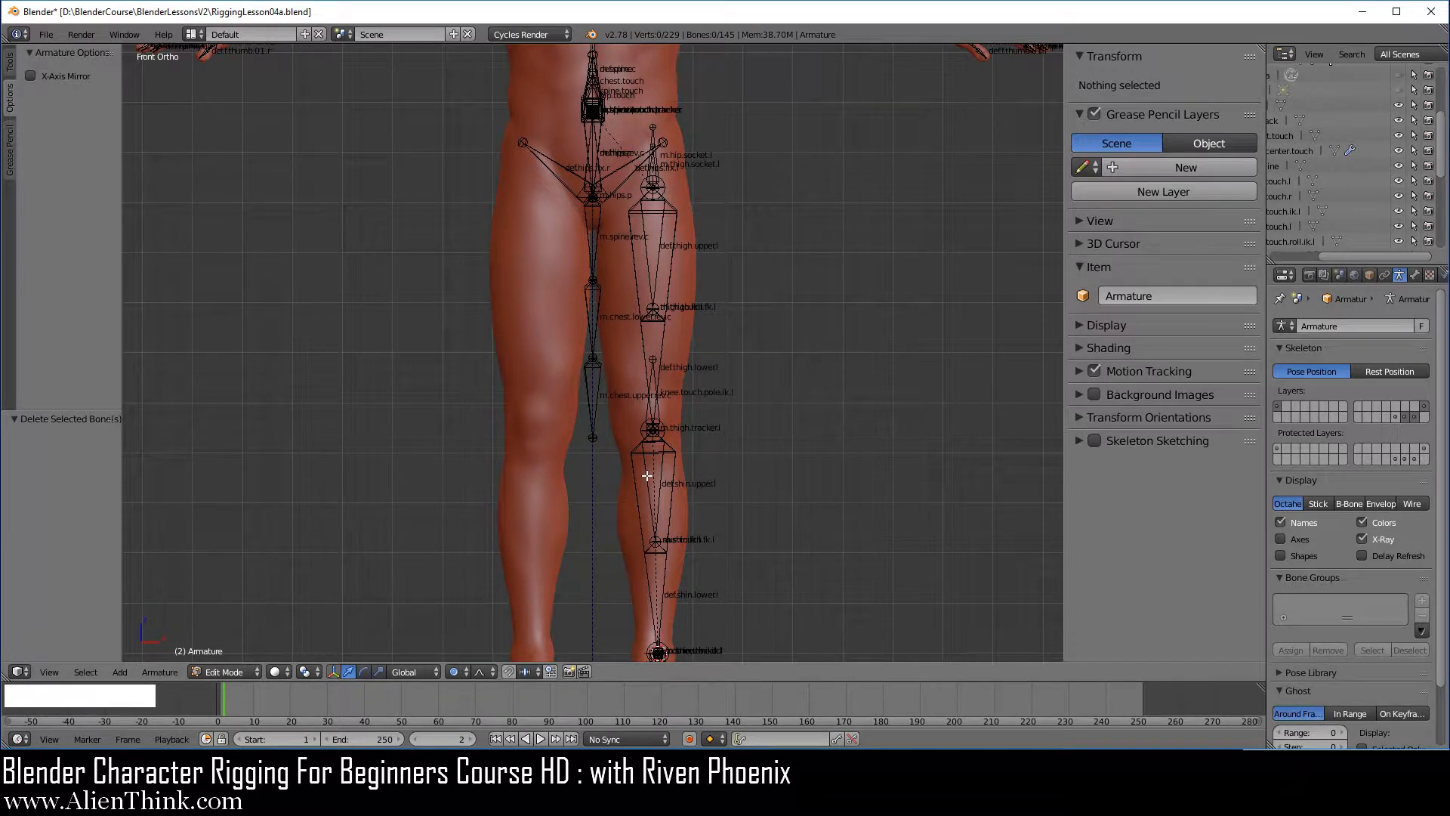
{"action": "middle_click_drag", "start_coordinate": [720, 287], "coordinate": [703, 367], "text": "shift"}
{"action": "scroll", "coordinate": [704, 367], "scroll_direction": "up", "scroll_amount": 2}
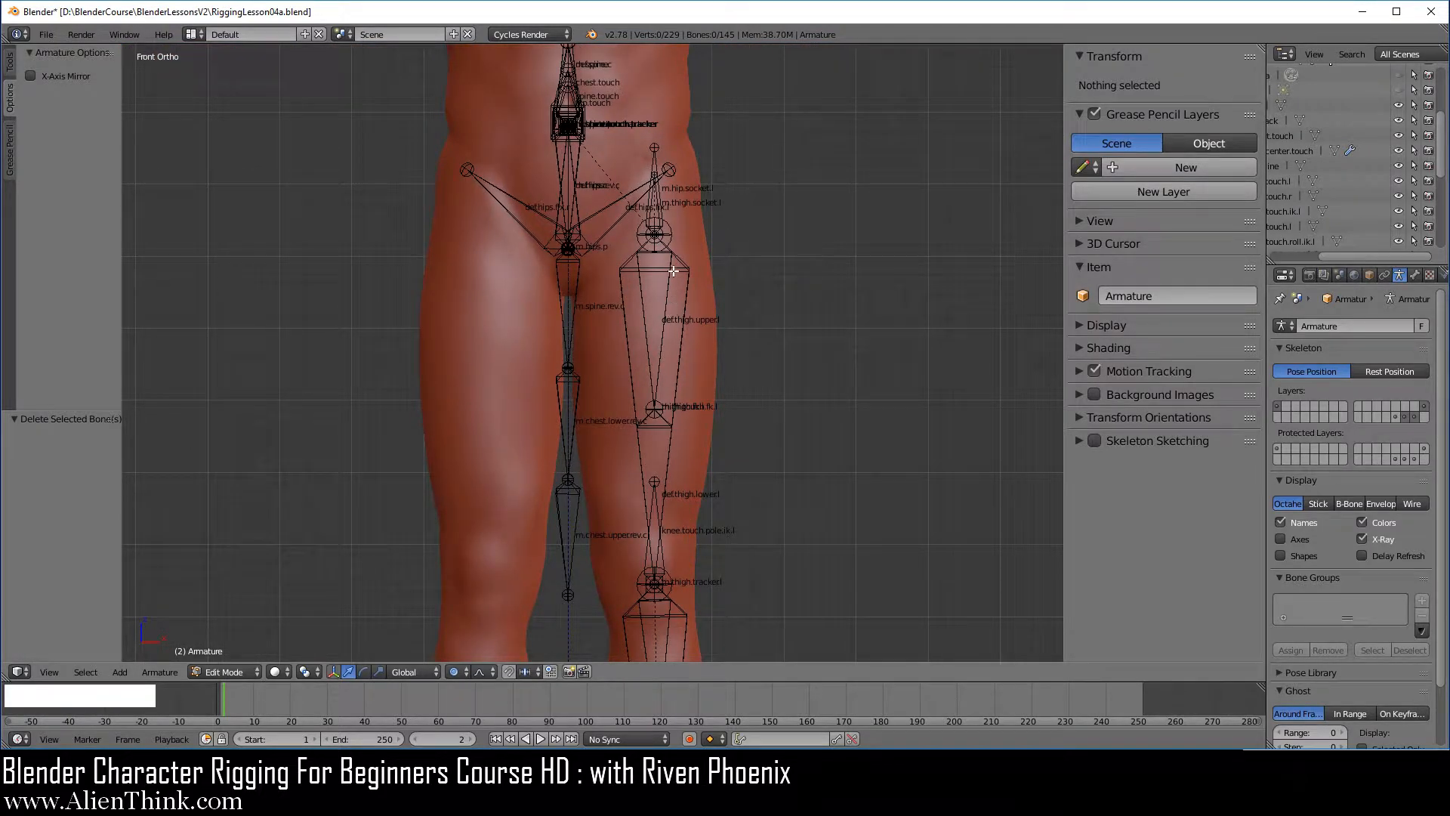
{"action": "key", "text": "c"}
{"action": "left_click", "coordinate": [659, 236]}
{"action": "left_click", "coordinate": [654, 150]}
{"action": "left_click_drag", "start_coordinate": [661, 291], "coordinate": [662, 583]}
{"action": "right_click", "coordinate": [710, 518]}
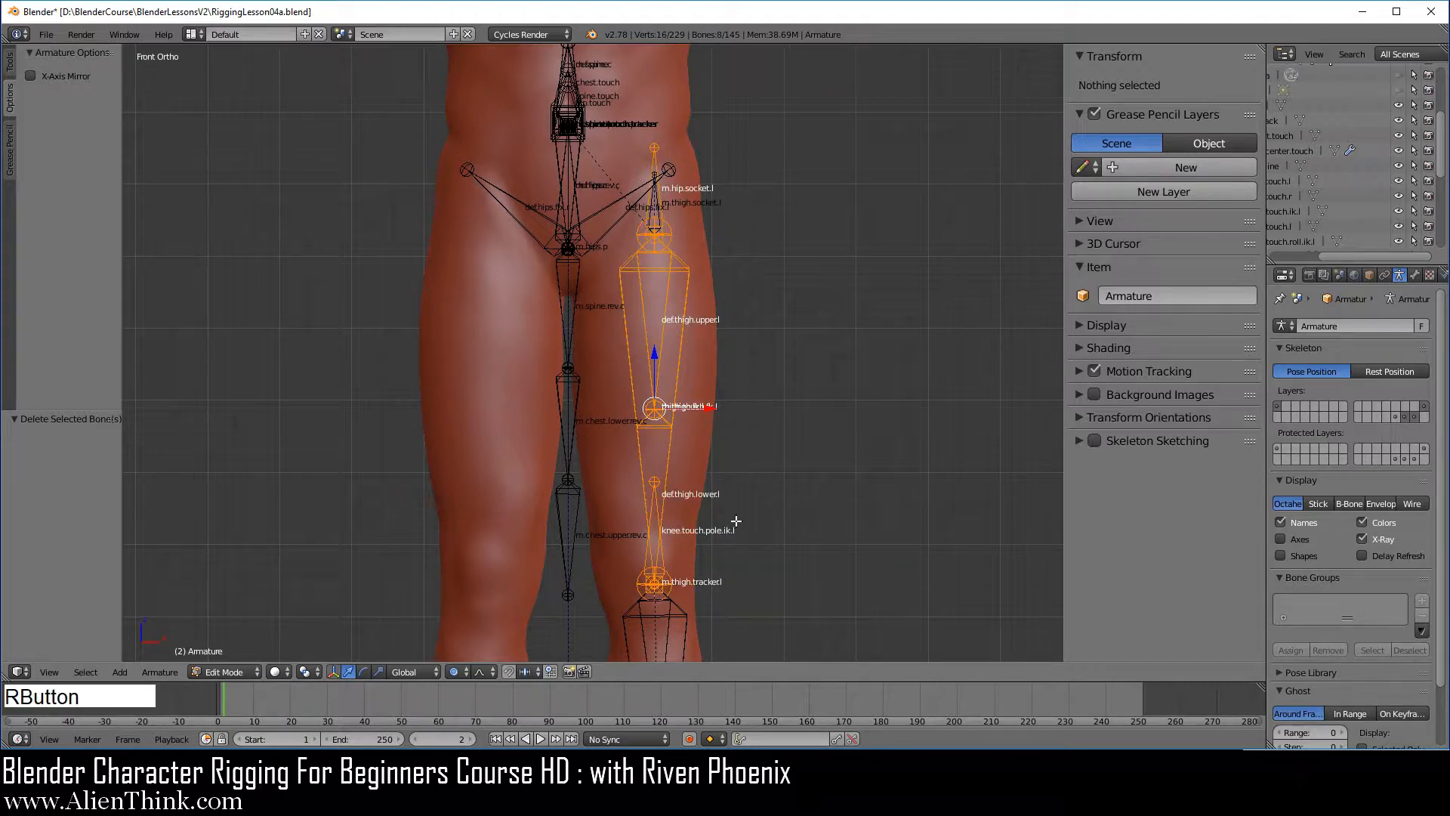
Add the left shin, foot and toe bones to the selection with circle select.
{"action": "mouse_move", "coordinate": [737, 521]}
{"action": "middle_mouse_down", "text": "shift"}
{"action": "mouse_move", "coordinate": [738, 249]}
{"action": "mouse_move", "coordinate": [762, 204]}
{"action": "middle_mouse_up", "text": "shift"}
{"action": "key", "text": "c"}
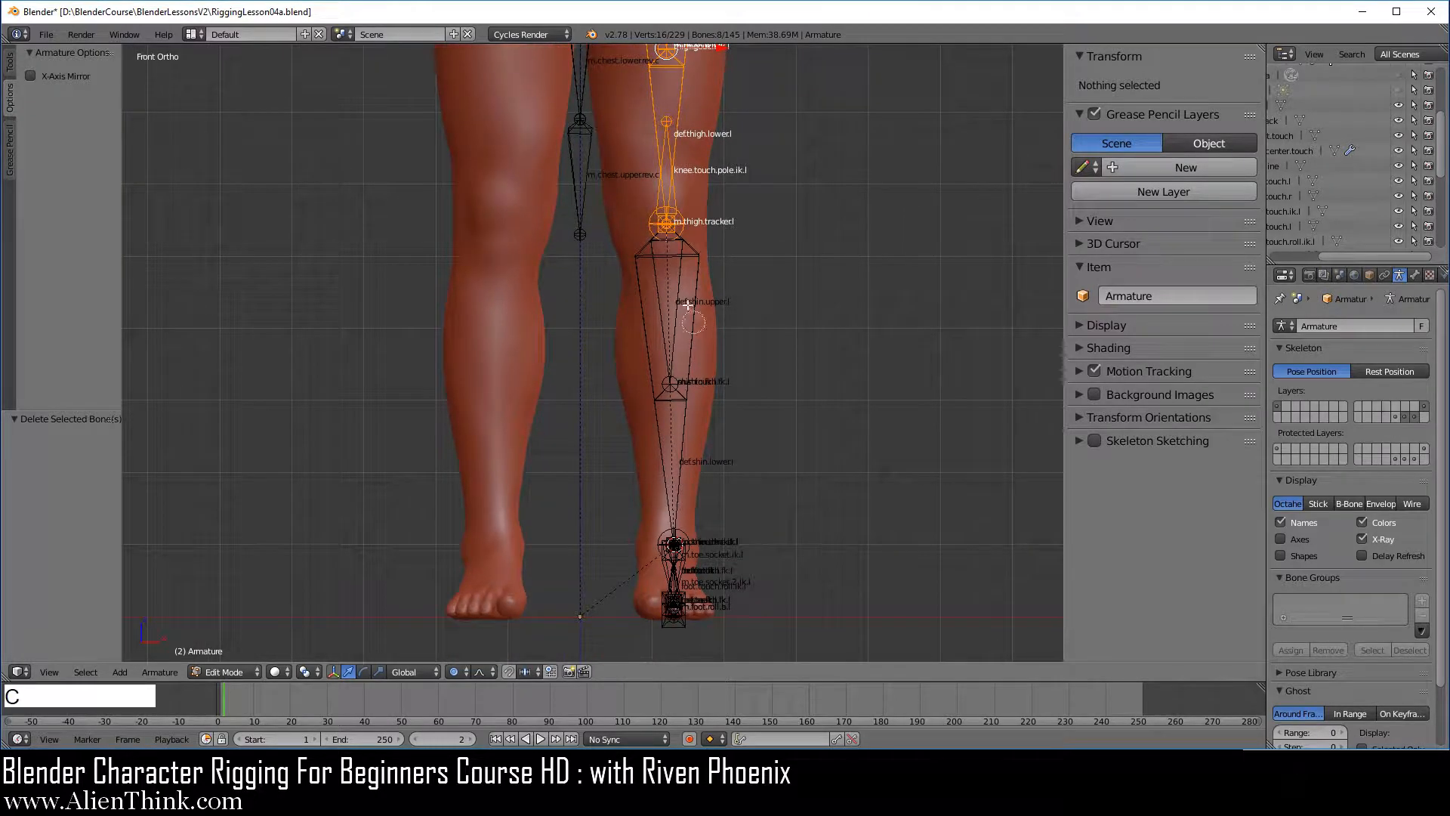
{"action": "mouse_move", "coordinate": [678, 240]}
{"action": "left_mouse_down"}
{"action": "mouse_move", "coordinate": [670, 440]}
{"action": "mouse_move", "coordinate": [693, 554]}
{"action": "mouse_move", "coordinate": [674, 621]}
{"action": "left_mouse_up"}
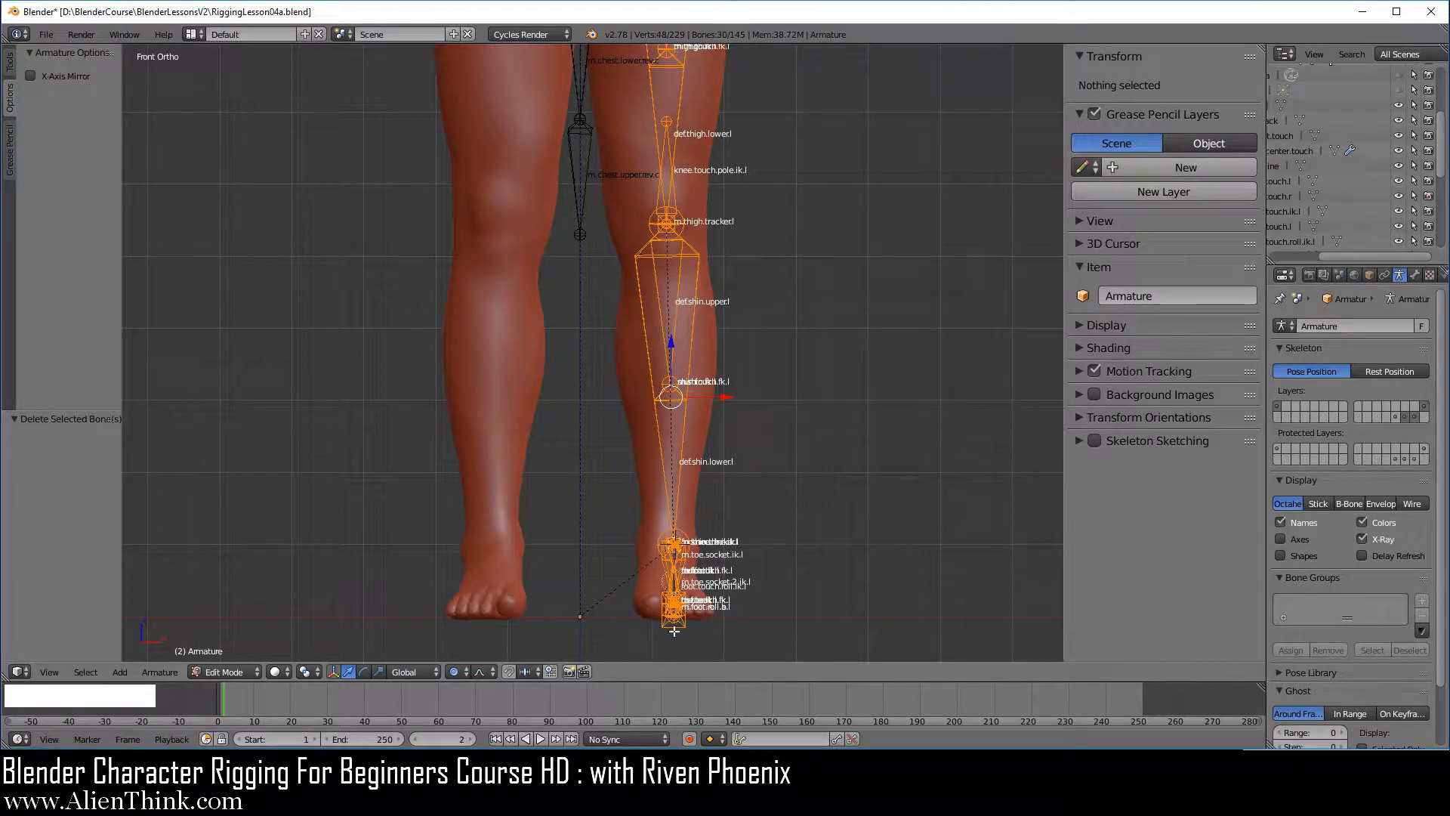
{"action": "right_click", "coordinate": [748, 462]}
{"action": "scroll", "coordinate": [751, 401], "scroll_direction": "down", "scroll_amount": 2}
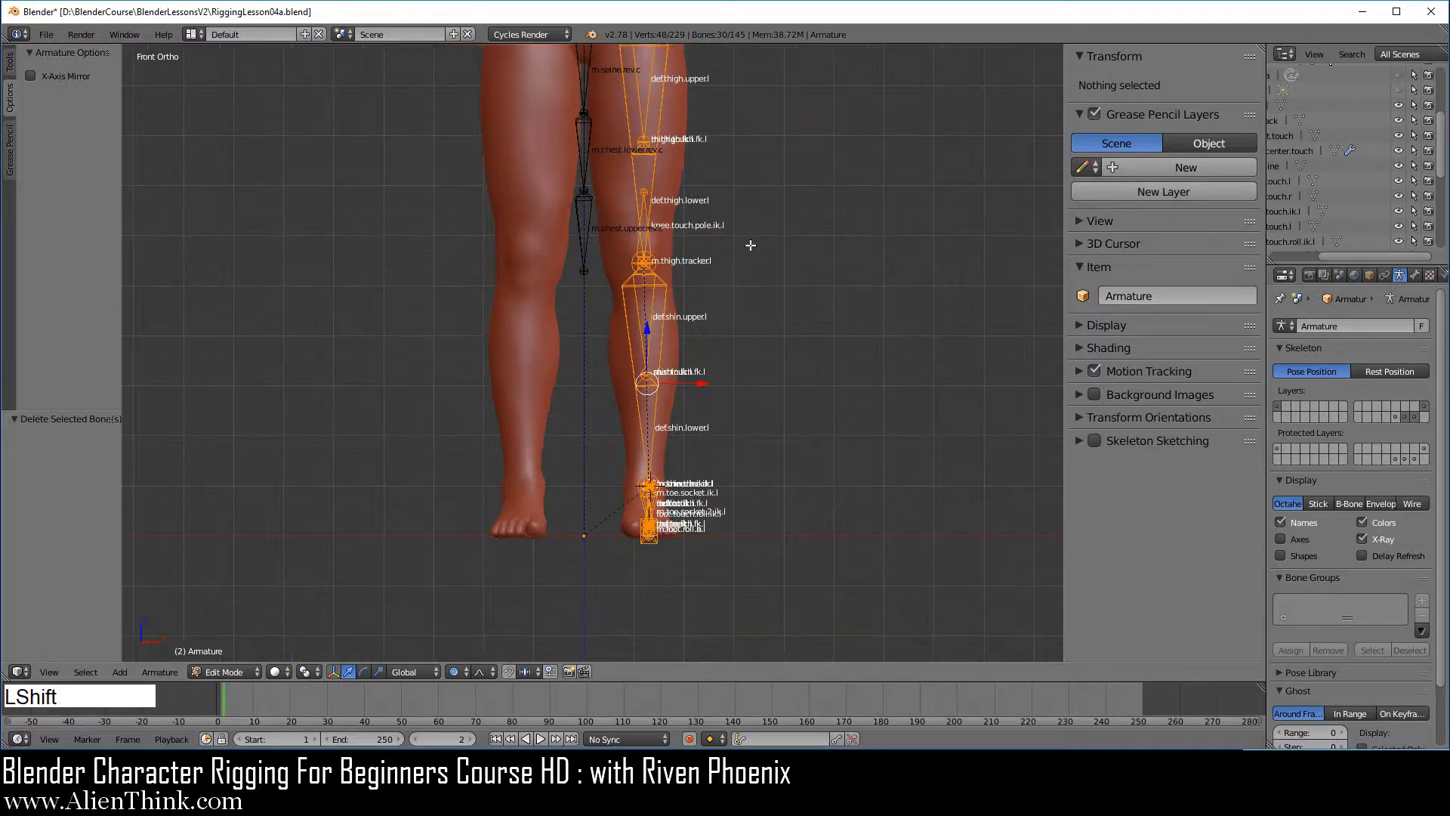
{"action": "middle_click_drag", "start_coordinate": [741, 236], "coordinate": [716, 368], "text": "shift"}
Test-move the selected left leg bones to check for missed ones, and add m.thigh.socket.l to the selection.
{"action": "key", "text": "g"}
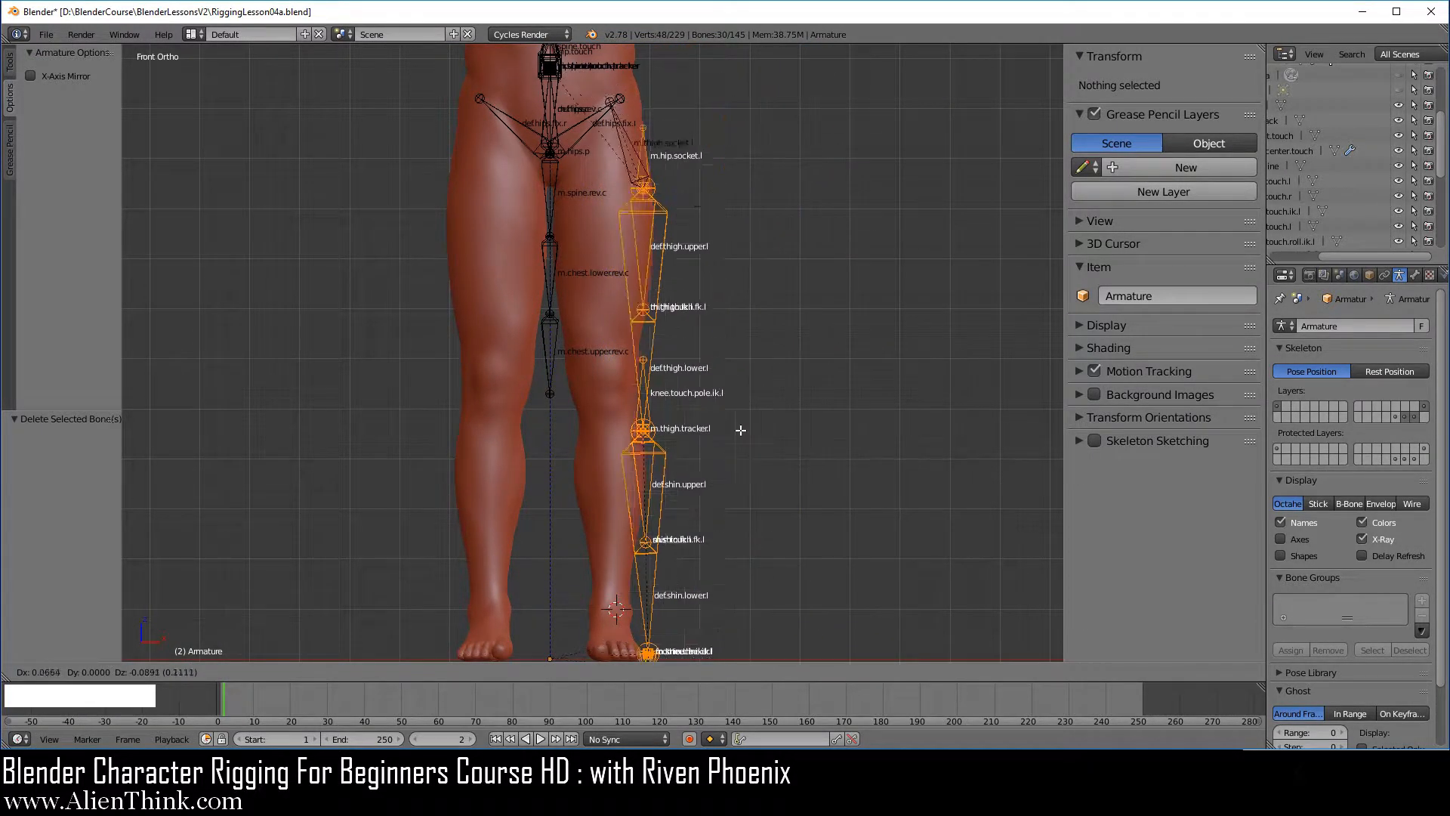
{"action": "right_click", "coordinate": [790, 472]}
{"action": "middle_click_drag", "start_coordinate": [685, 220], "coordinate": [642, 427], "text": "shift"}
{"action": "scroll", "coordinate": [616, 390], "scroll_direction": "up", "scroll_amount": 8}
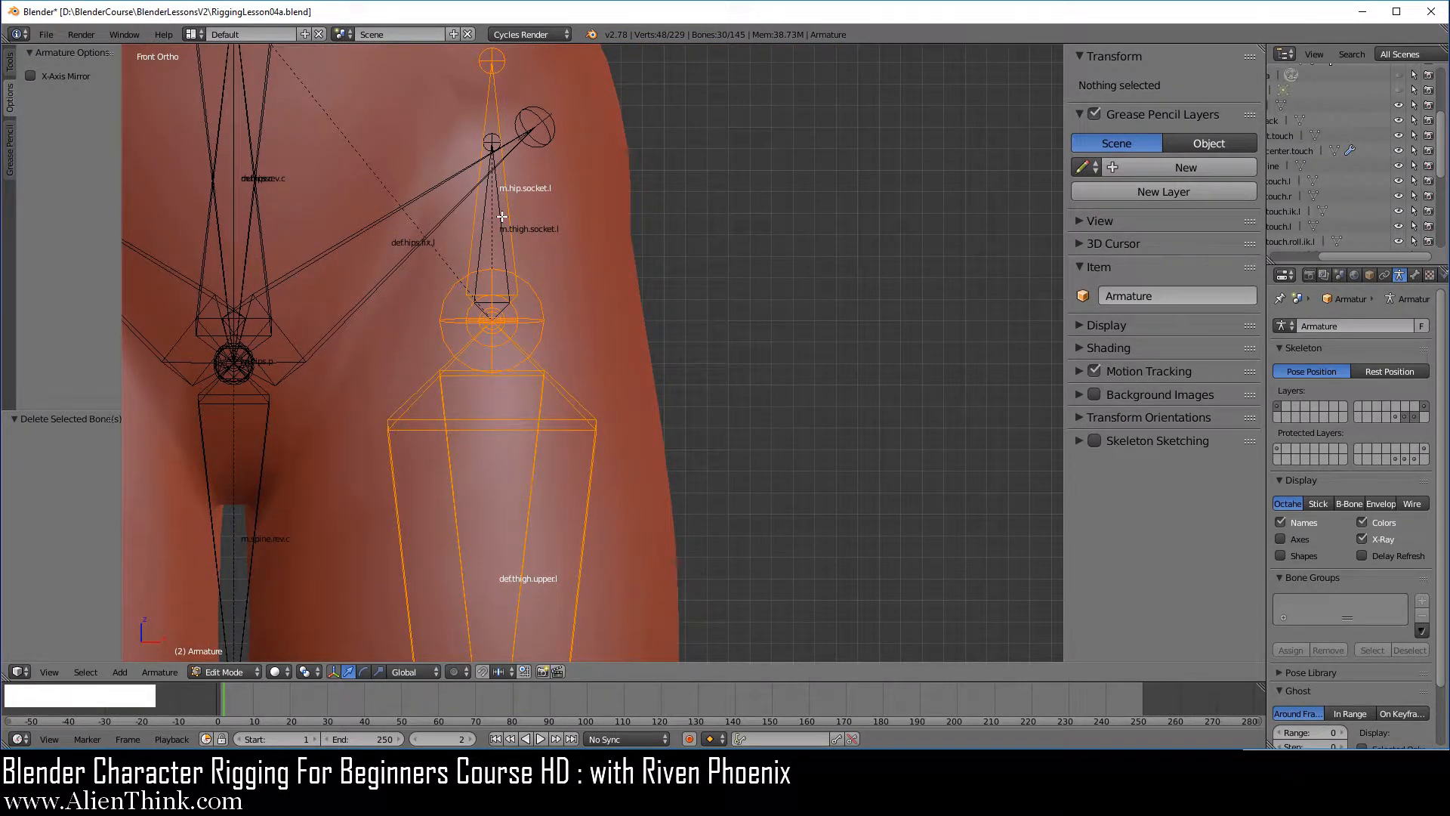
{"action": "right_click", "coordinate": [502, 216], "text": "shift"}
{"action": "scroll", "coordinate": [647, 346], "scroll_direction": "down", "scroll_amount": 5}
{"action": "middle_click_drag", "start_coordinate": [647, 346], "coordinate": [664, 285], "text": "shift"}
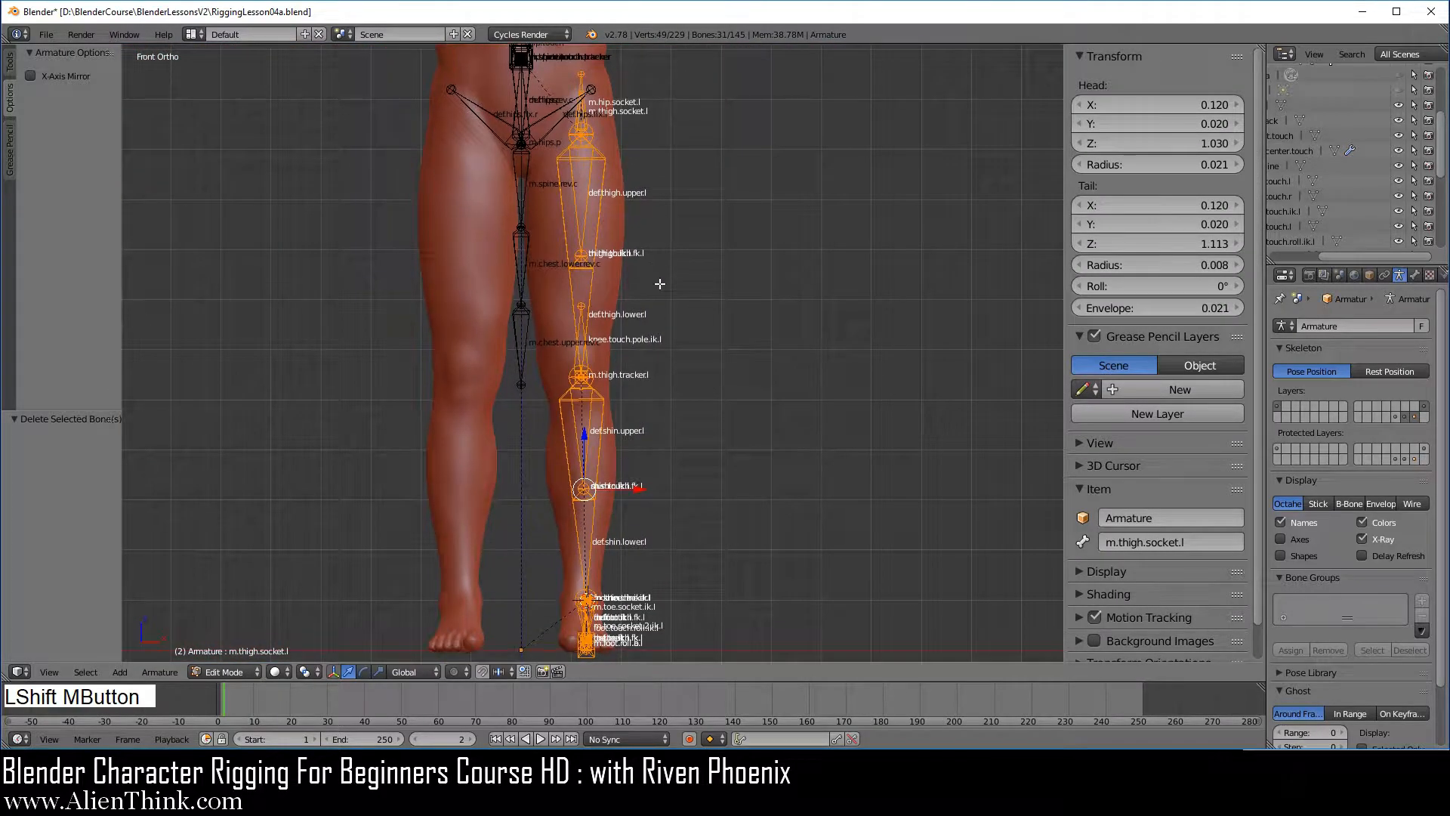
{"action": "key", "text": "g"}
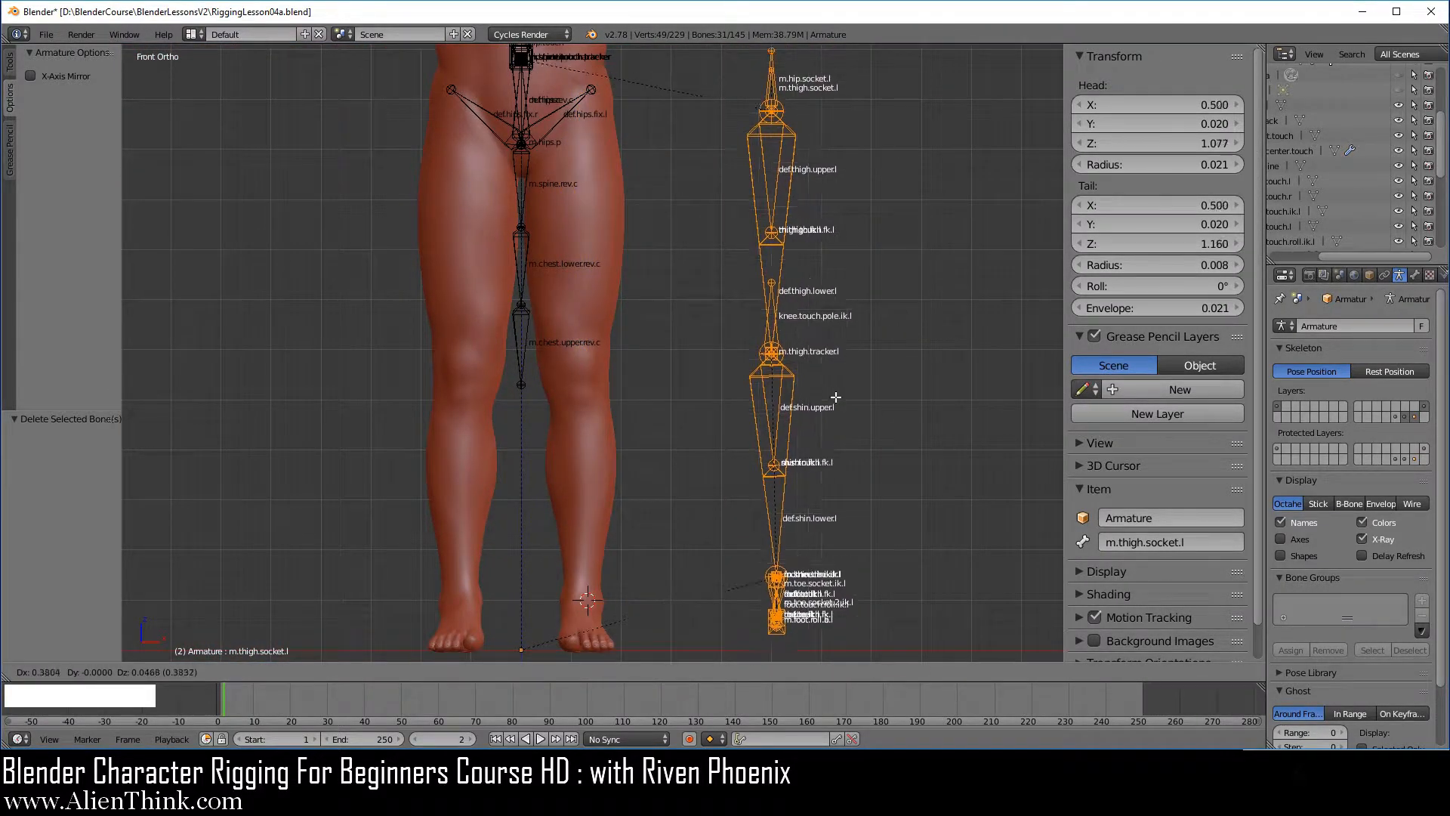
{"action": "right_click", "coordinate": [799, 380]}
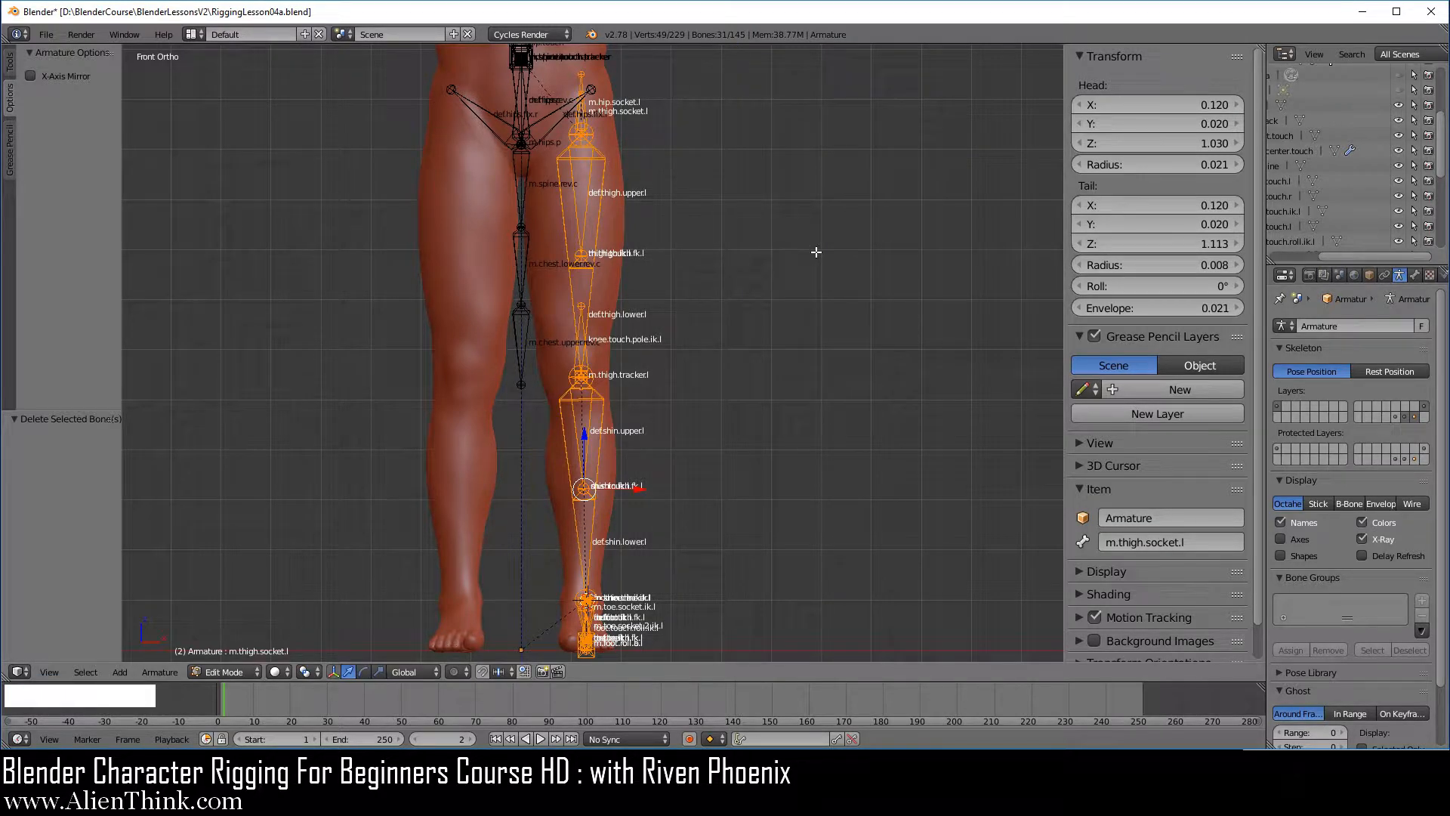
Symmetrize the selected left leg bones to build the matching right leg bones.
{"action": "middle_click_drag", "start_coordinate": [741, 302], "coordinate": [822, 299], "text": "shift"}
{"action": "key", "text": "w"}
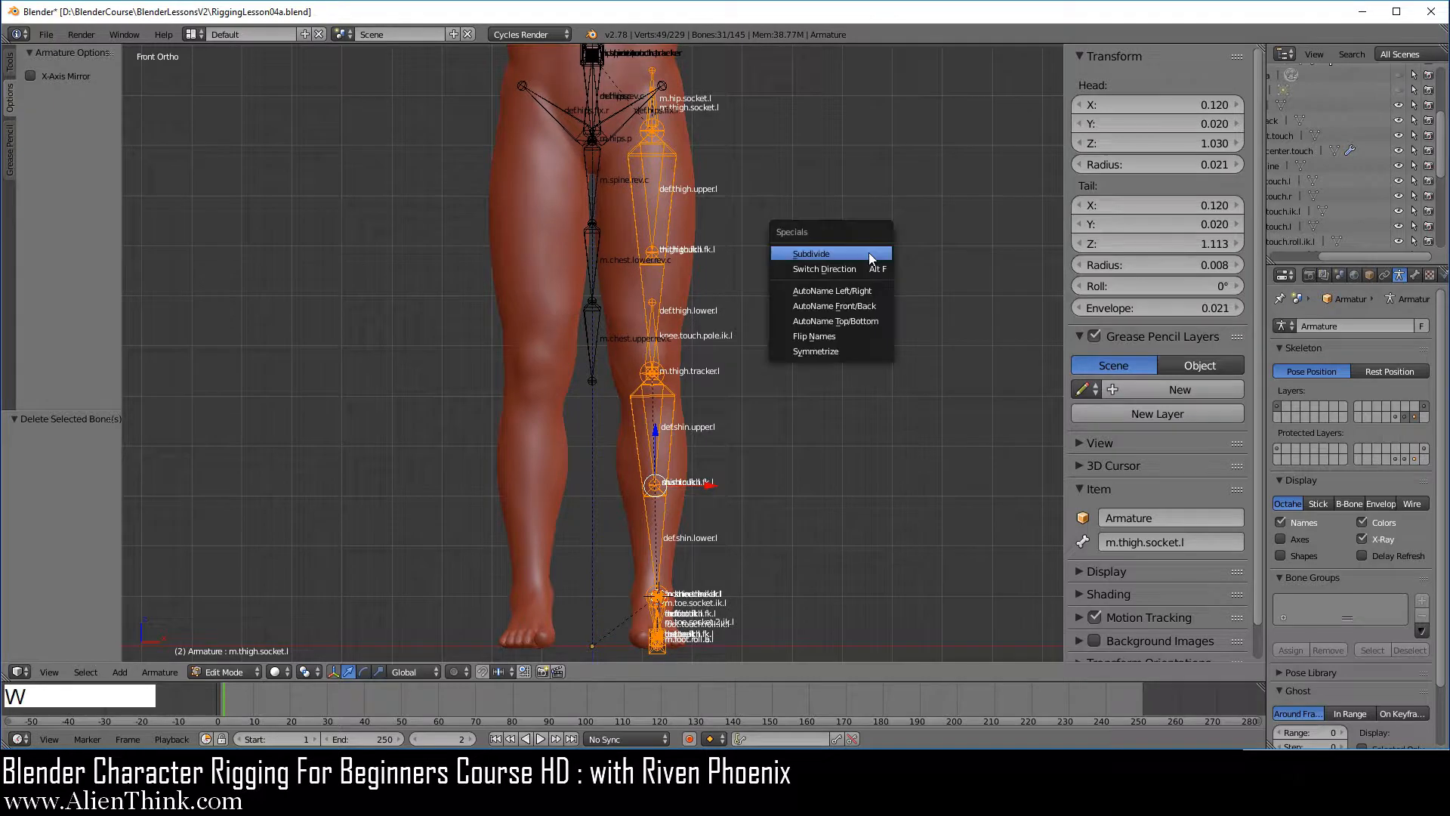
{"action": "left_click", "coordinate": [842, 351]}
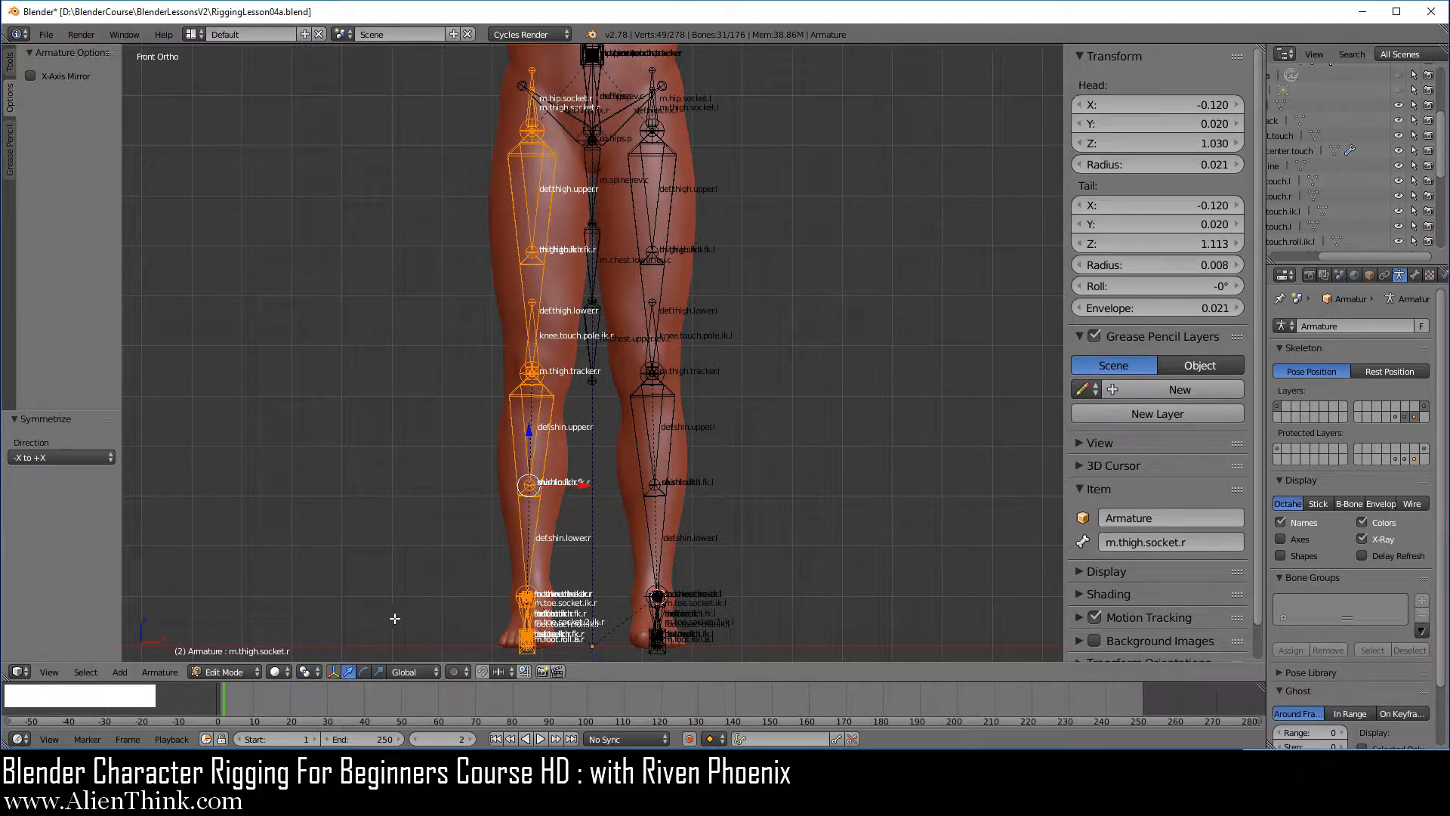
Switch the armature to Pose Mode and turn its custom bone shapes back on.
{"action": "left_click", "coordinate": [225, 674]}
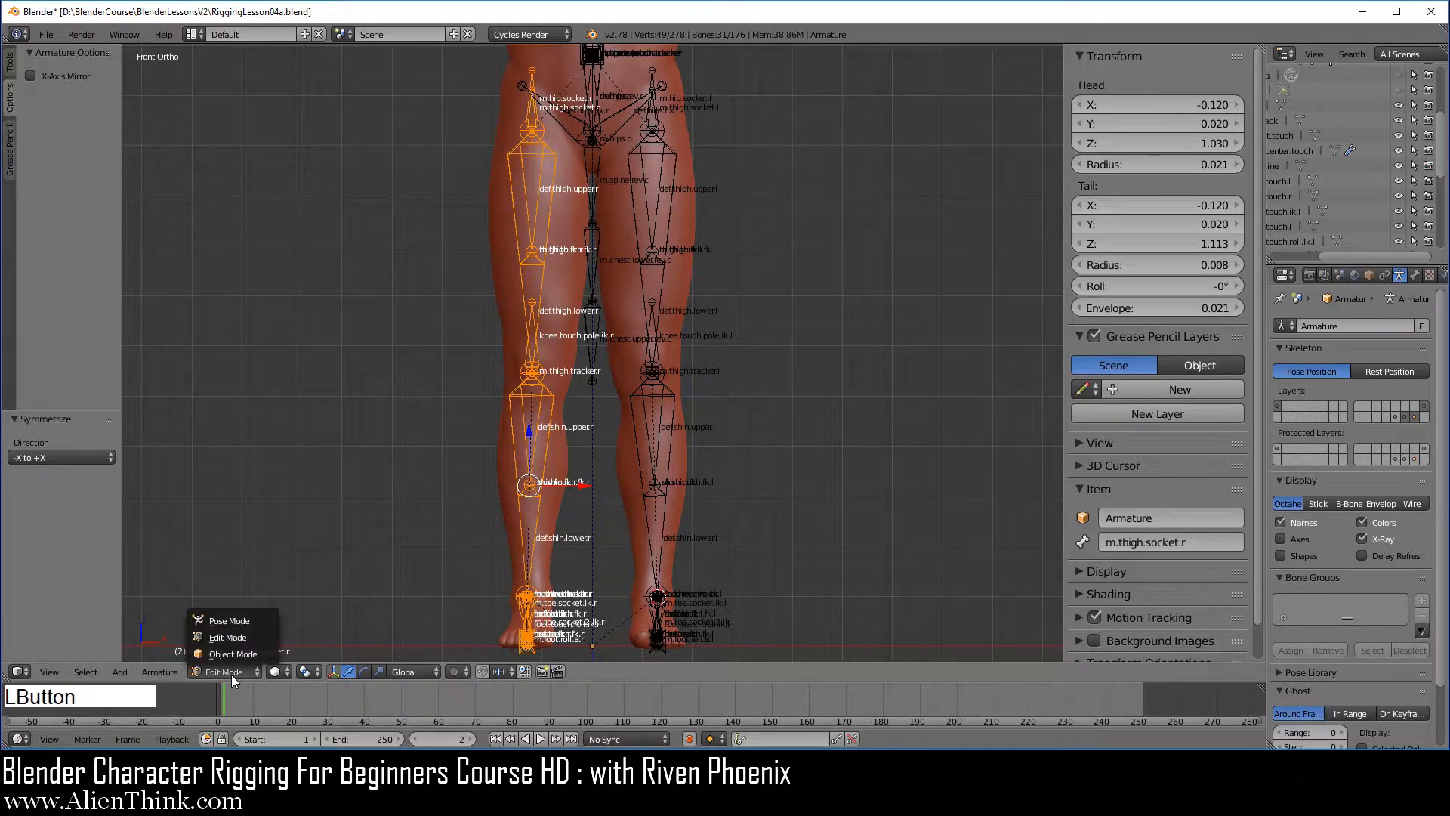
{"action": "left_click", "coordinate": [233, 622]}
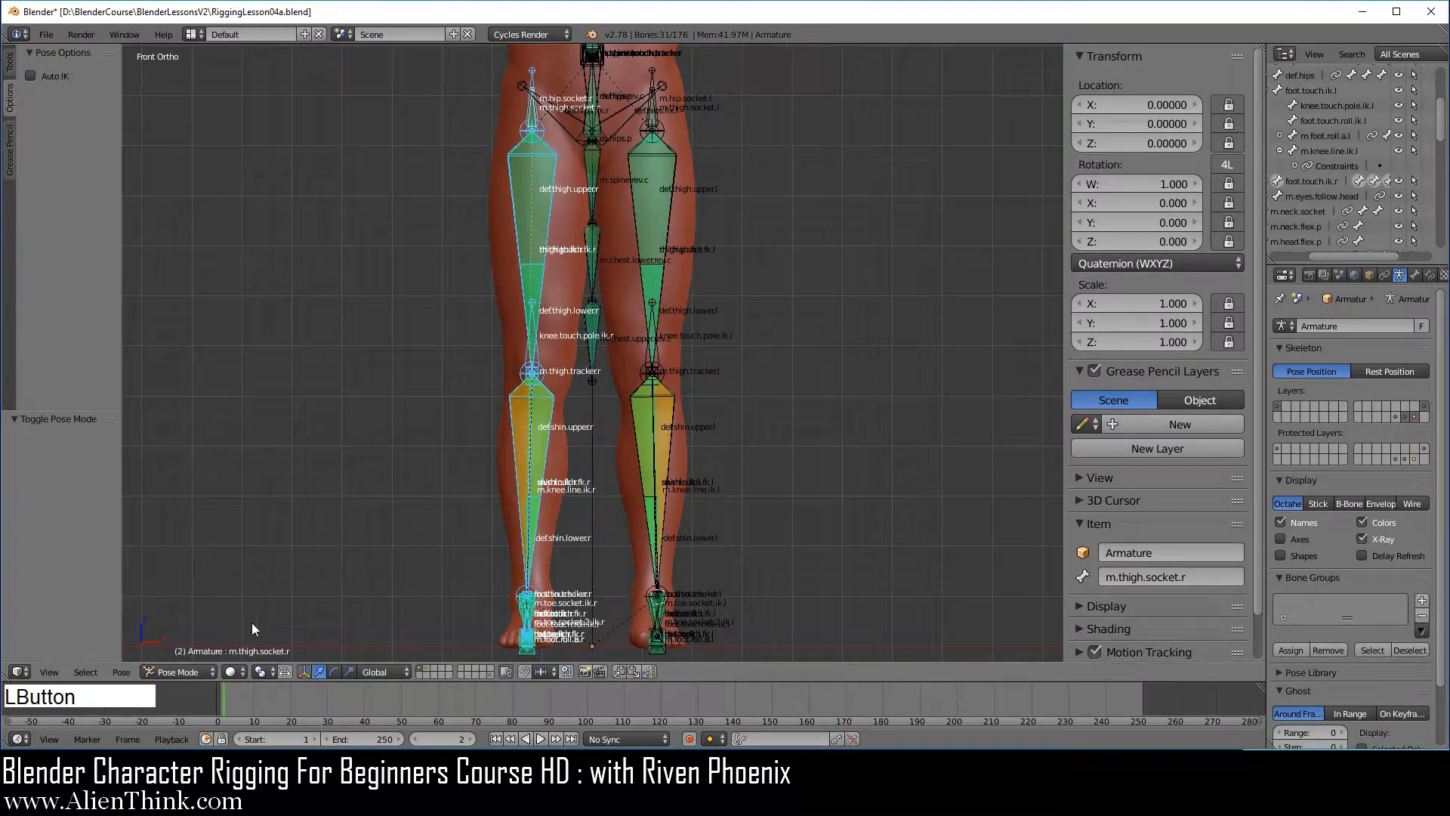
{"action": "left_click", "coordinate": [1299, 556]}
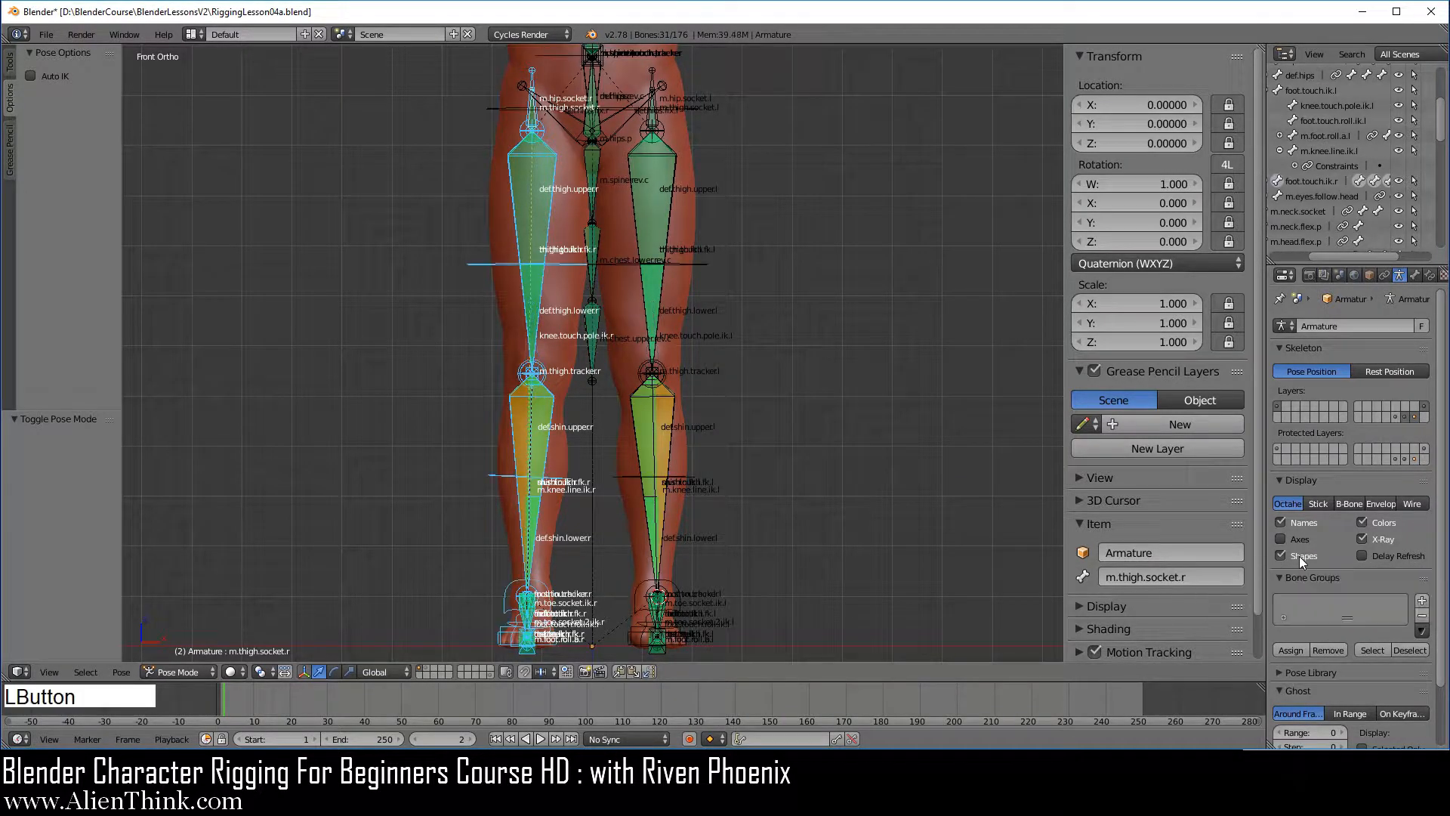
Inspect the mirrored right leg and foot controls against the left side, selecting toe.touch.ik.l and toe.touch.ik.r.
{"action": "mouse_move", "coordinate": [801, 345]}
{"action": "middle_mouse_down"}
{"action": "mouse_move", "coordinate": [690, 320]}
{"action": "mouse_move", "coordinate": [624, 392]}
{"action": "mouse_move", "coordinate": [631, 447]}
{"action": "middle_mouse_up"}
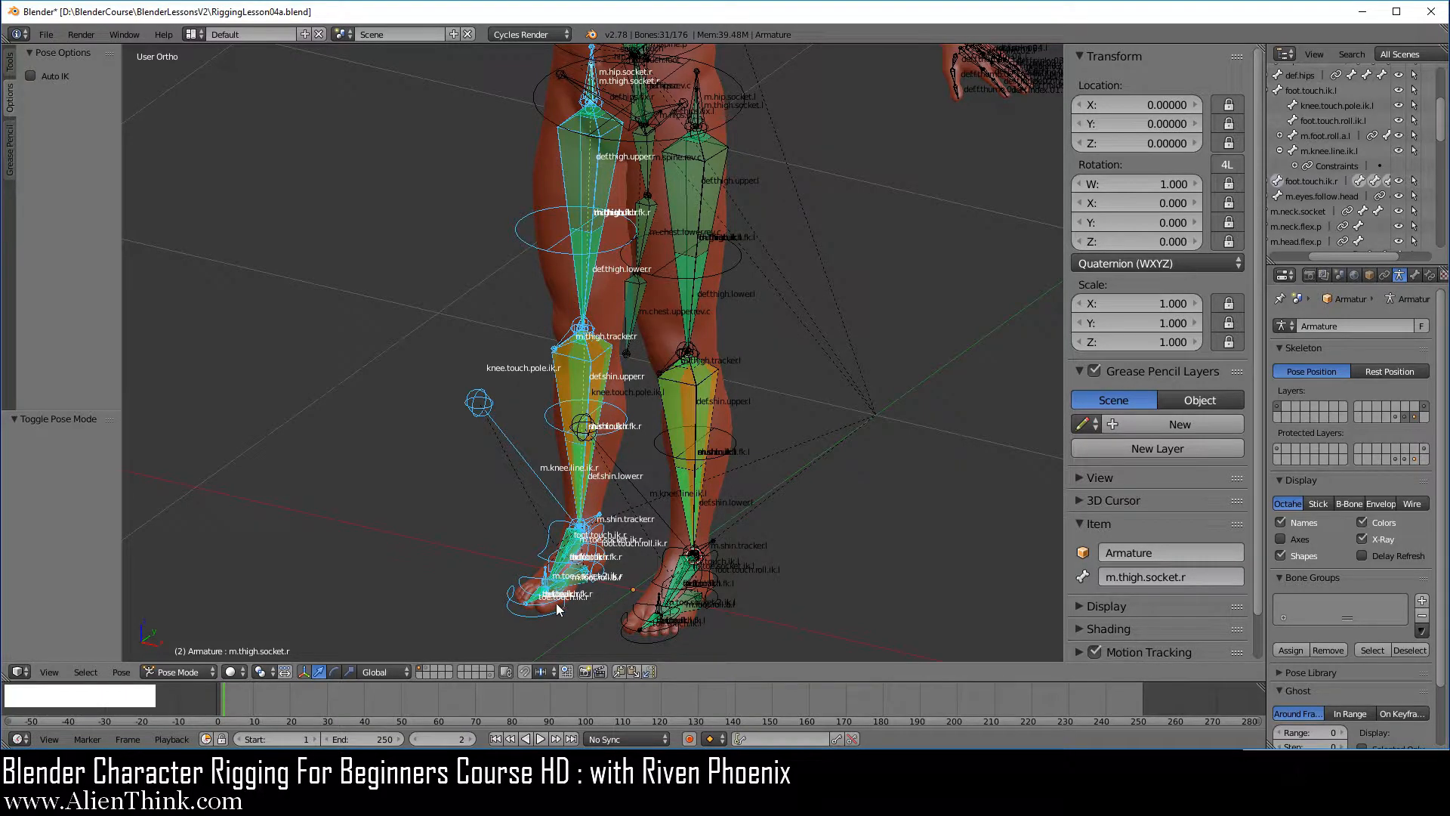
{"action": "middle_click_drag", "start_coordinate": [556, 602], "coordinate": [624, 379], "text": "shift"}
{"action": "scroll", "coordinate": [635, 400], "scroll_direction": "up", "scroll_amount": 4}
{"action": "middle_click_drag", "start_coordinate": [646, 429], "coordinate": [732, 453], "text": "shift"}
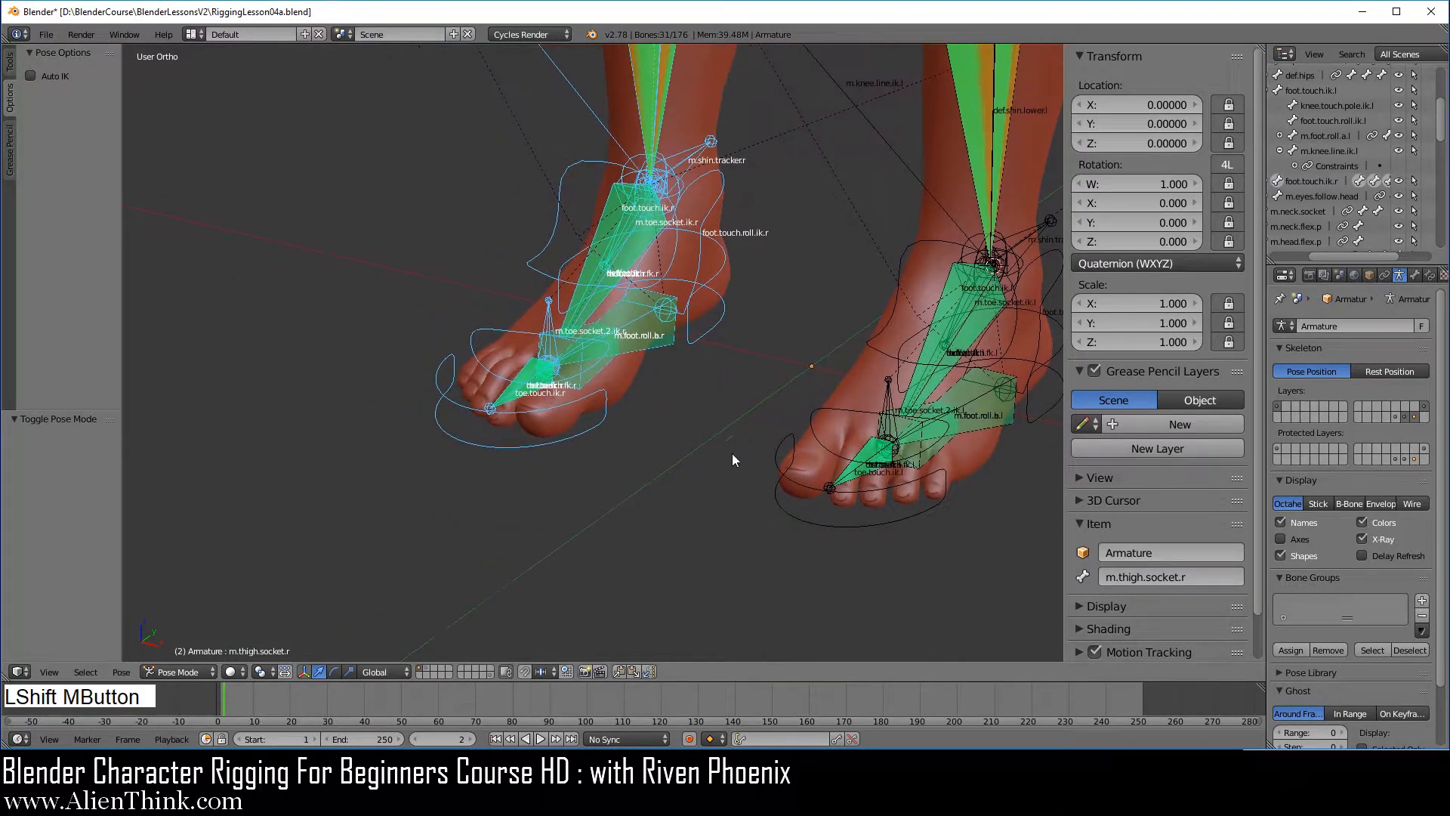
{"action": "right_click", "coordinate": [830, 451]}
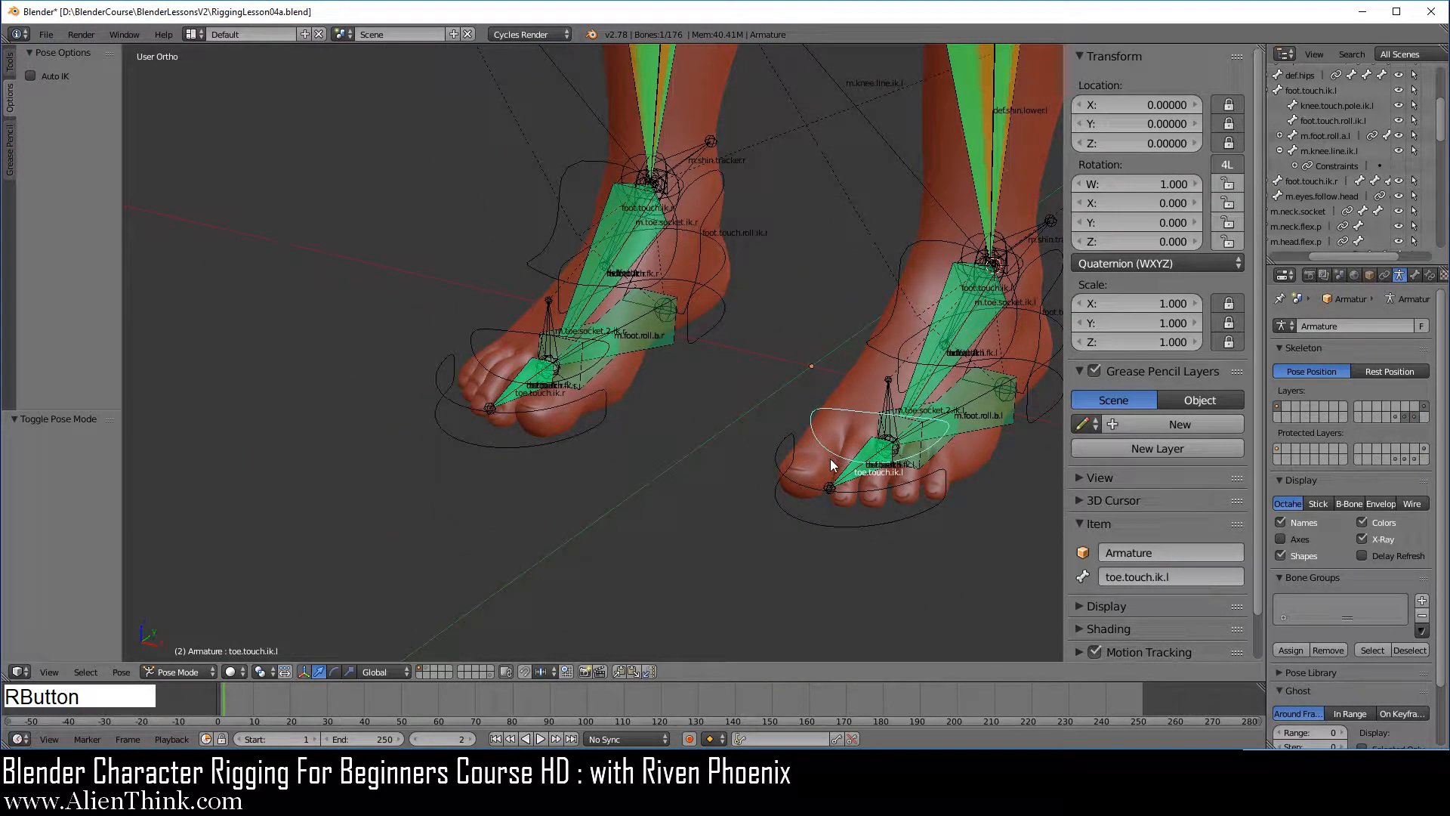
{"action": "right_click", "coordinate": [572, 375]}
{"action": "middle_click_drag", "start_coordinate": [491, 508], "coordinate": [557, 570]}
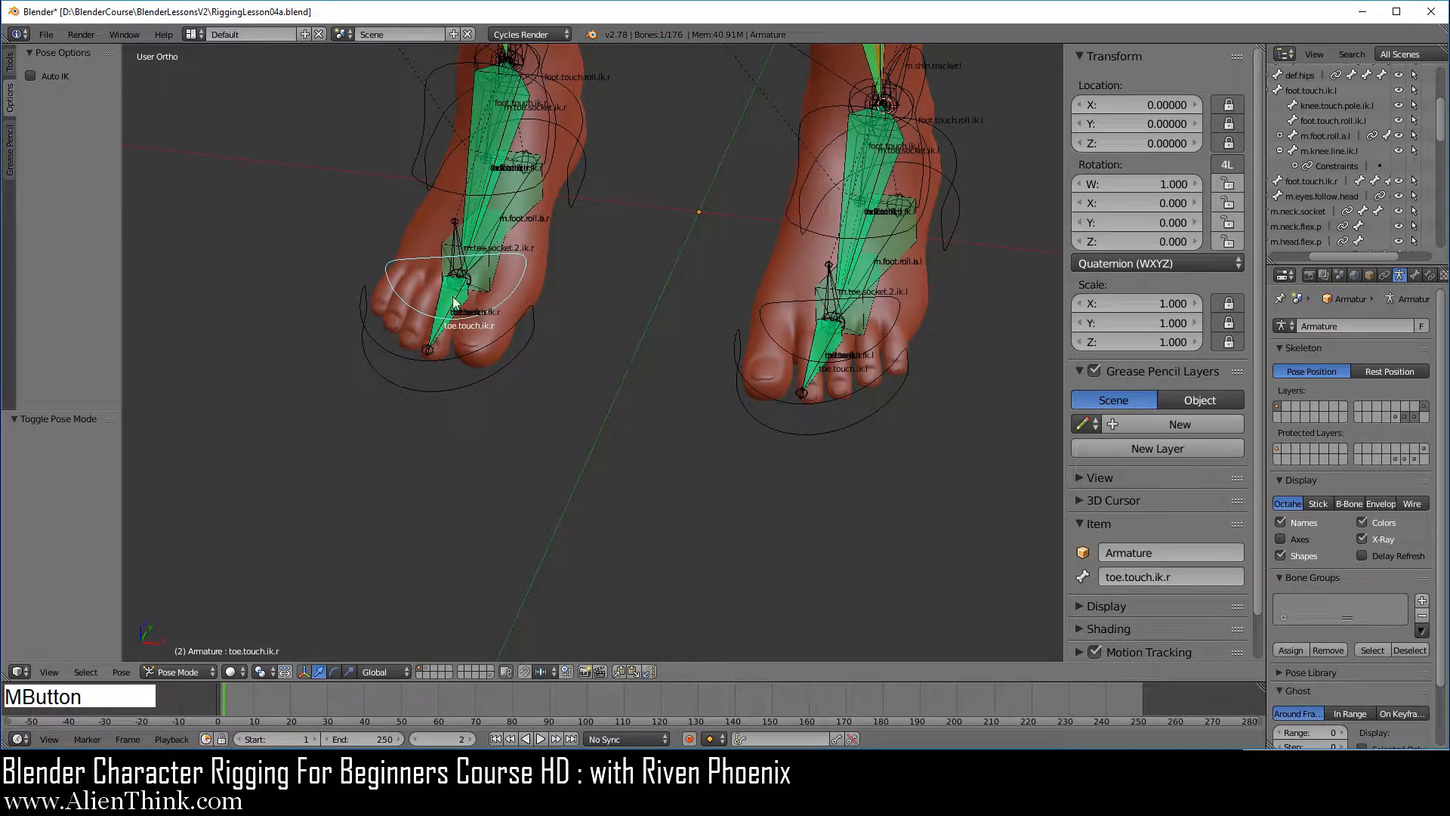
{"action": "middle_click_drag", "start_coordinate": [586, 375], "coordinate": [685, 433], "text": "shift"}
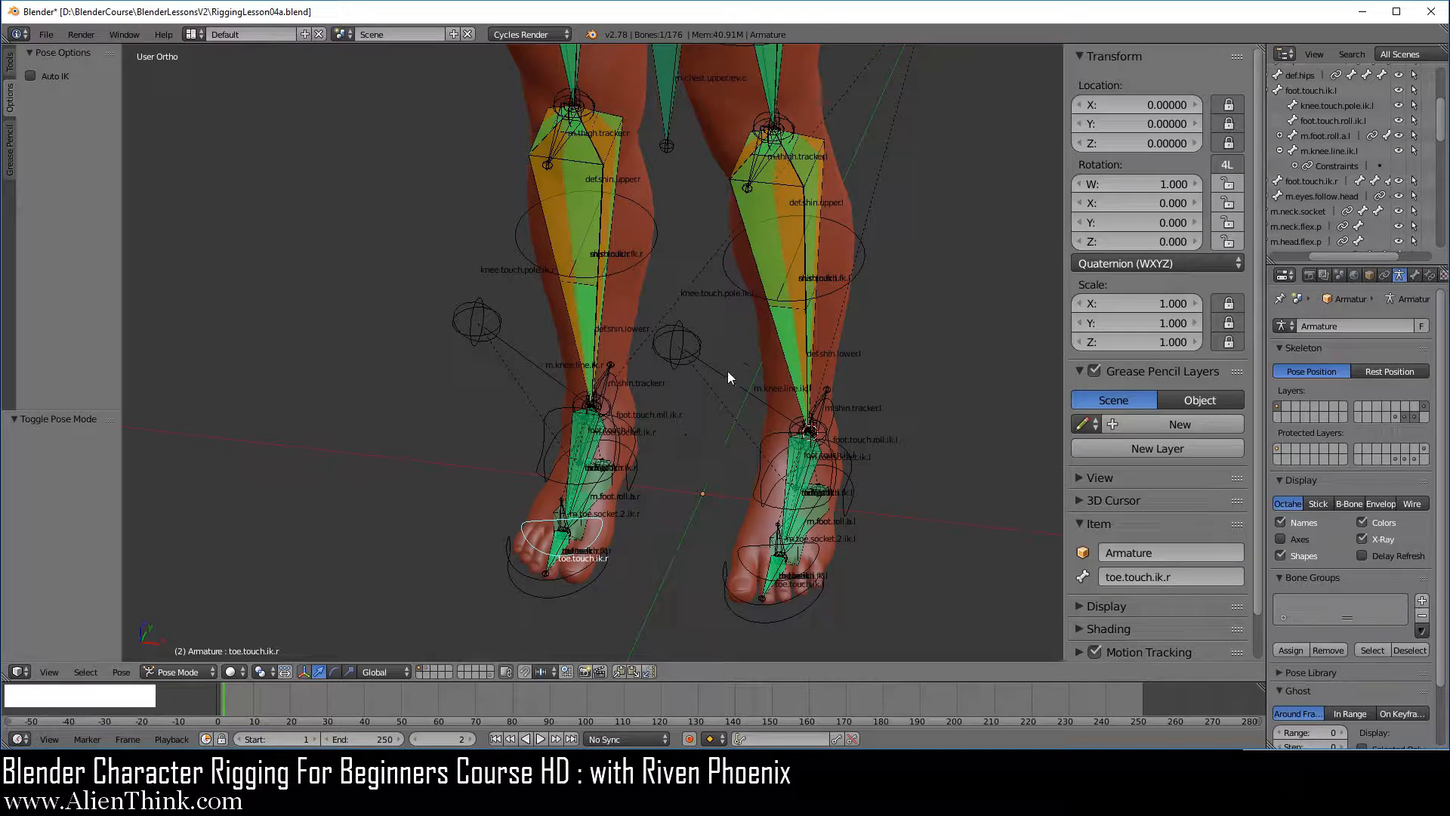
{"action": "middle_click_drag", "start_coordinate": [727, 371], "coordinate": [725, 368], "text": "shift"}
{"action": "middle_click_drag", "start_coordinate": [480, 284], "coordinate": [450, 262]}
{"action": "middle_click_drag", "start_coordinate": [651, 349], "coordinate": [639, 336], "text": "shift"}
{"action": "middle_click_drag", "start_coordinate": [772, 291], "coordinate": [772, 280]}
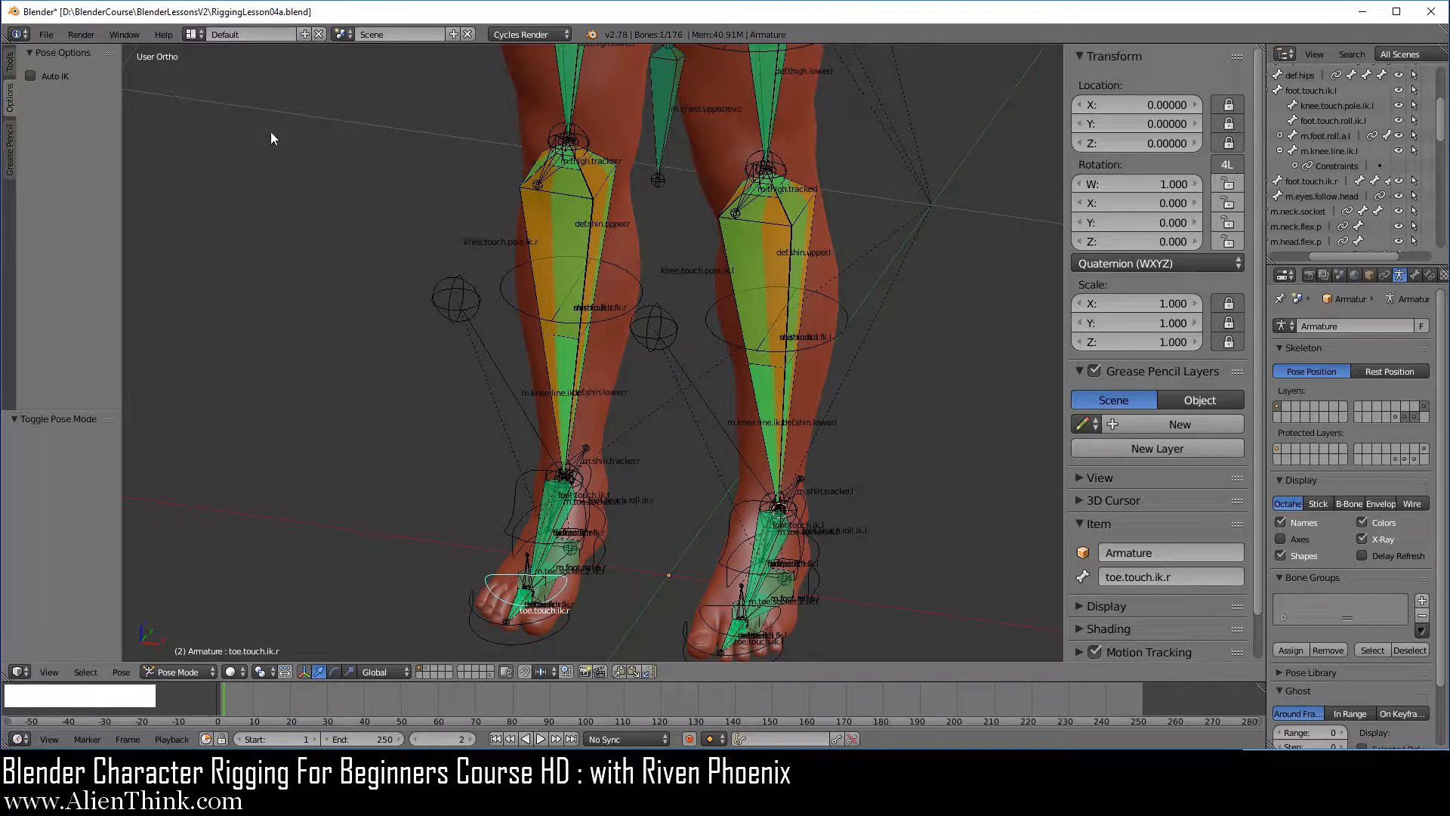
Save the scene as RiggingLesson04b.blend in the BlenderLessonsV2 folder, overwriting the existing file.
{"action": "left_click", "coordinate": [52, 34]}
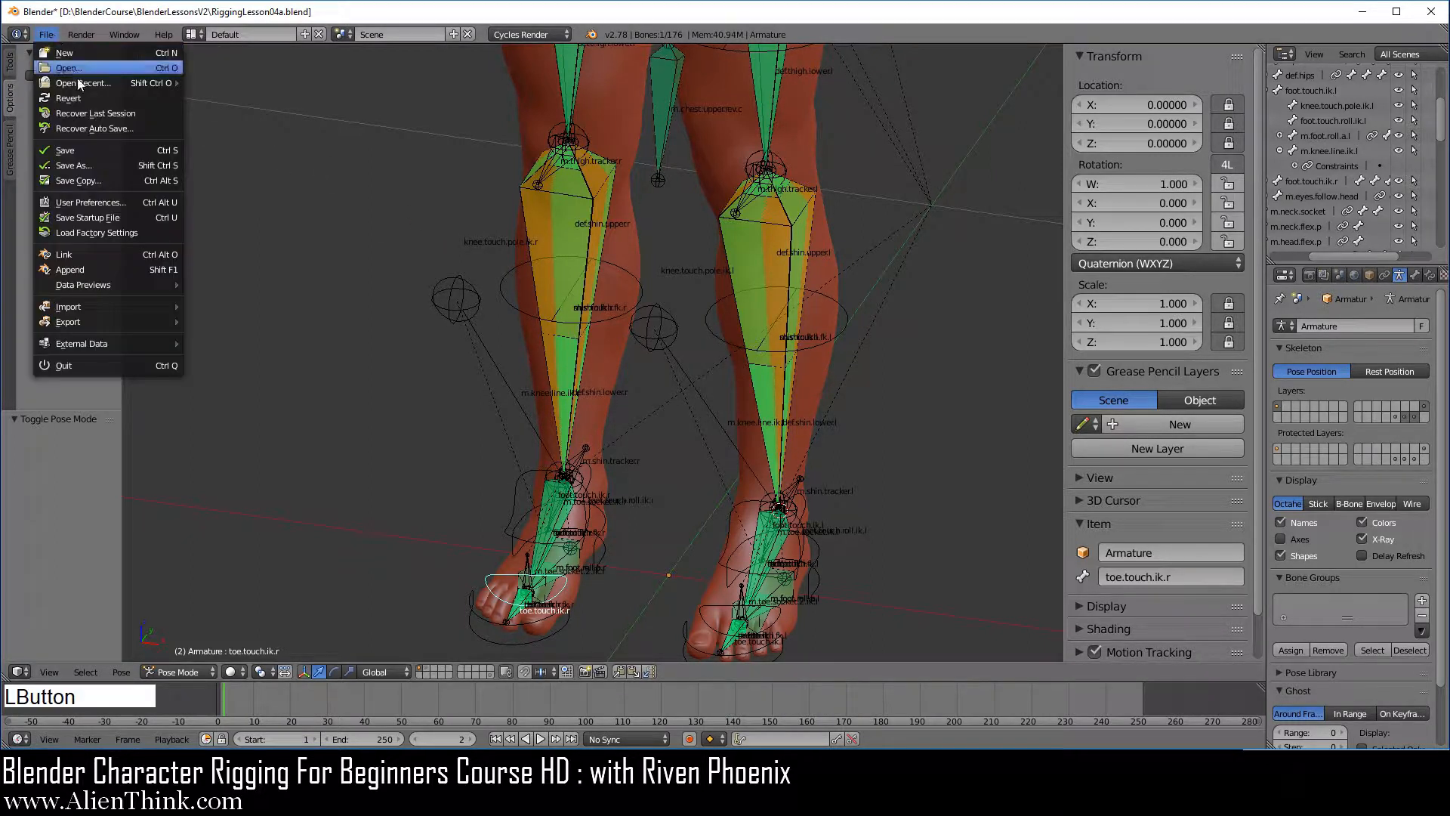
{"action": "left_click", "coordinate": [102, 164]}
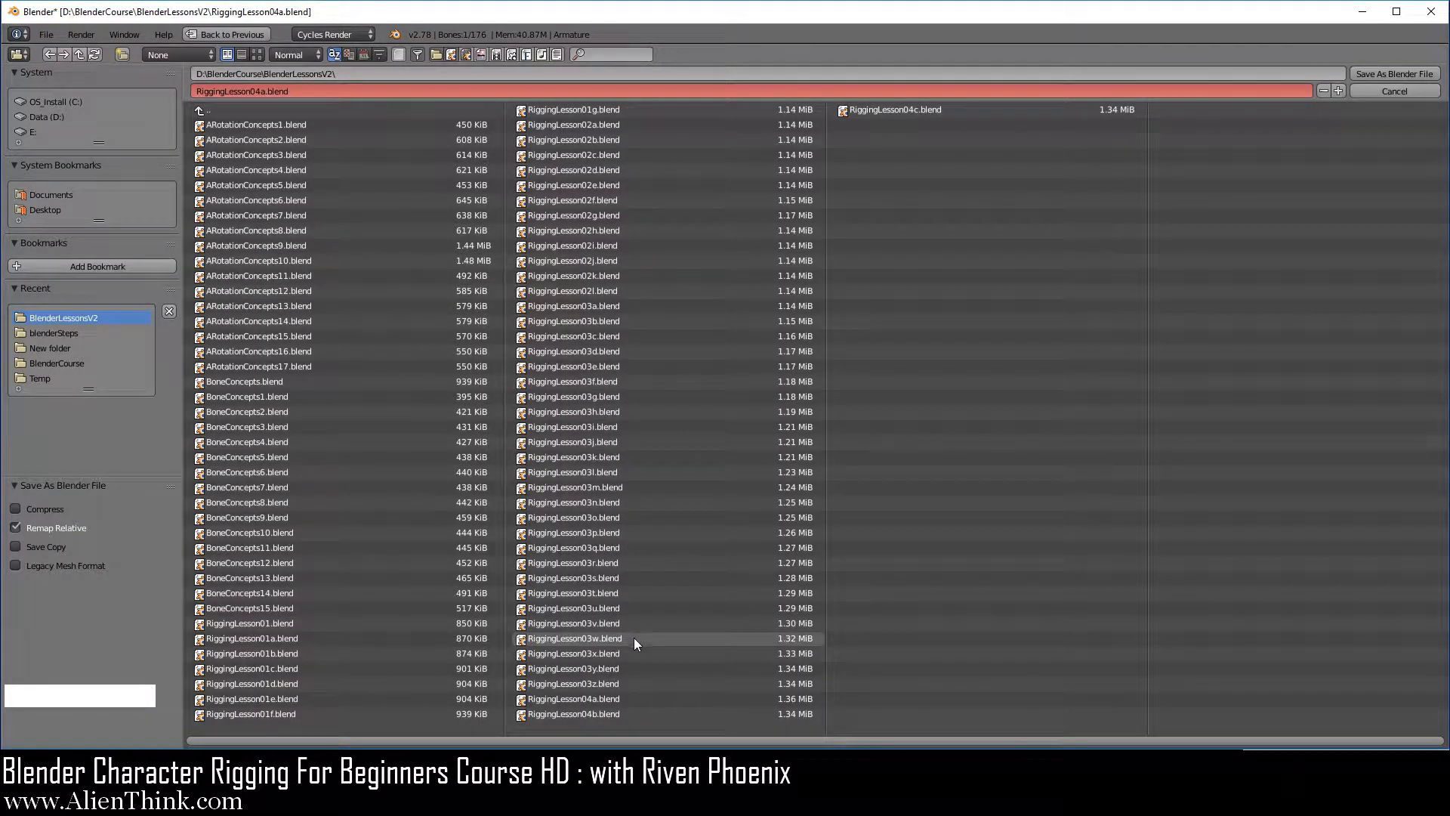
{"action": "left_click", "coordinate": [597, 713]}
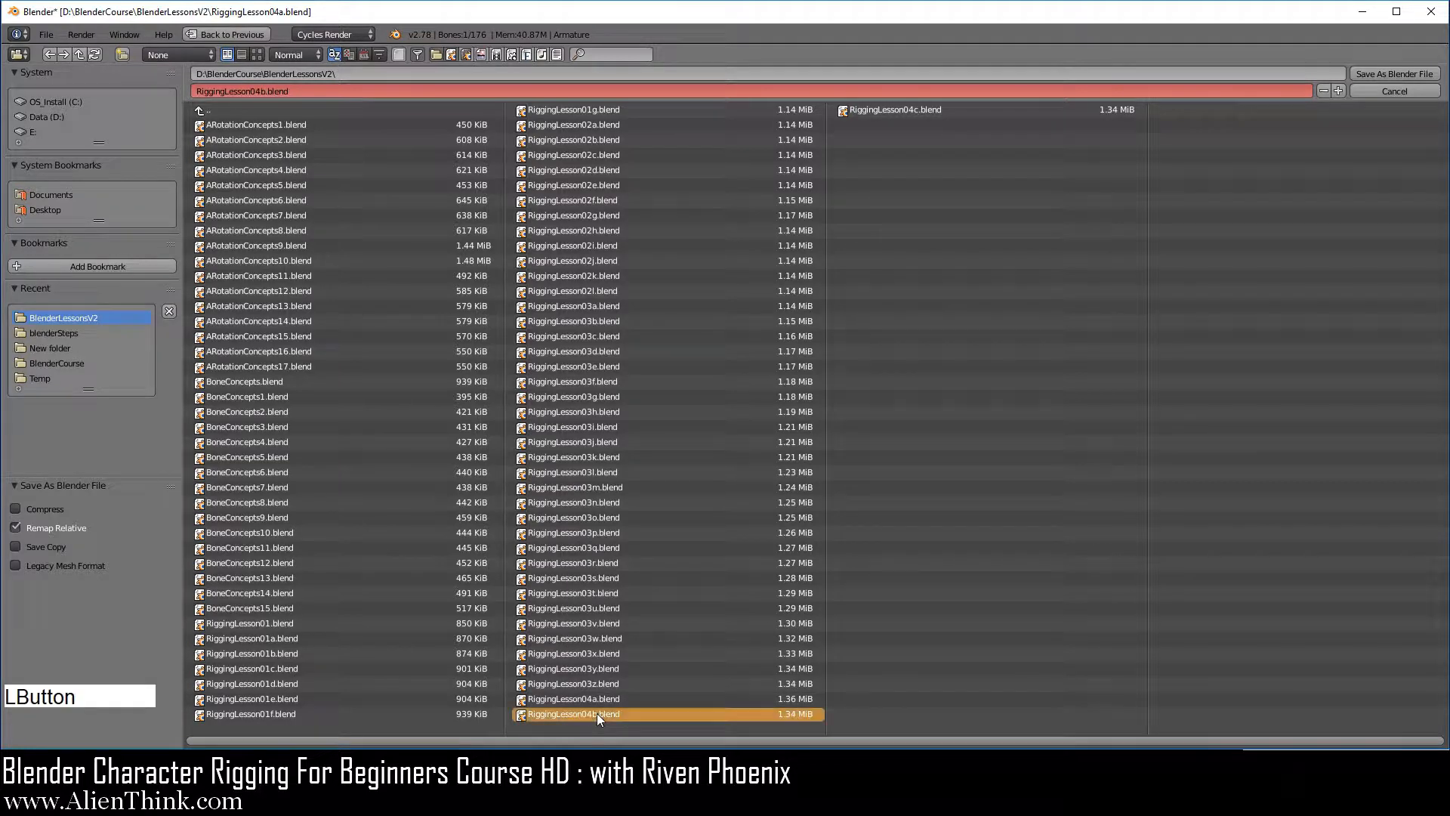
{"action": "left_click", "coordinate": [1385, 73]}
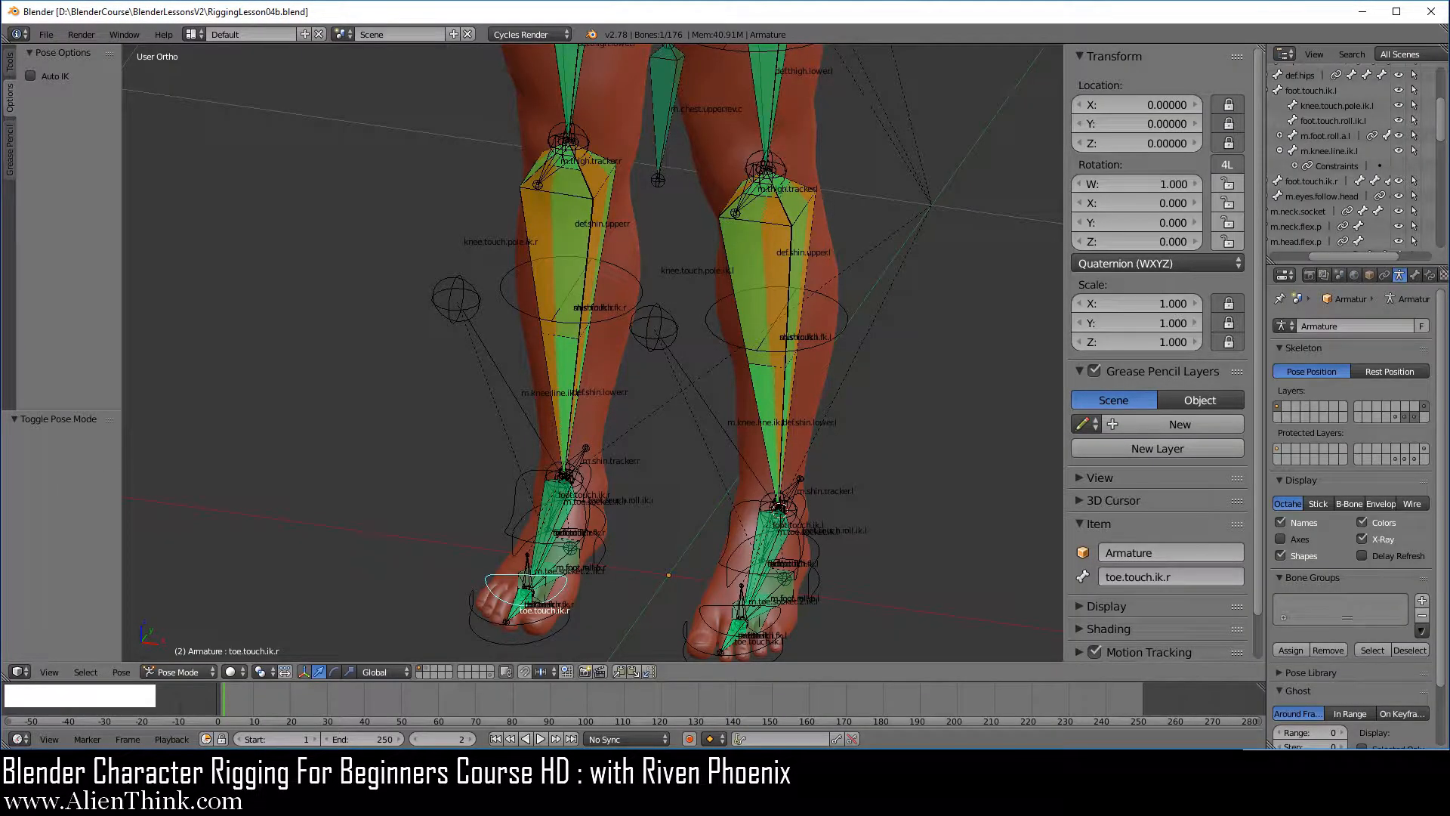
{"action": "key", "text": "F4"}
{"action": "key", "text": "F3"}
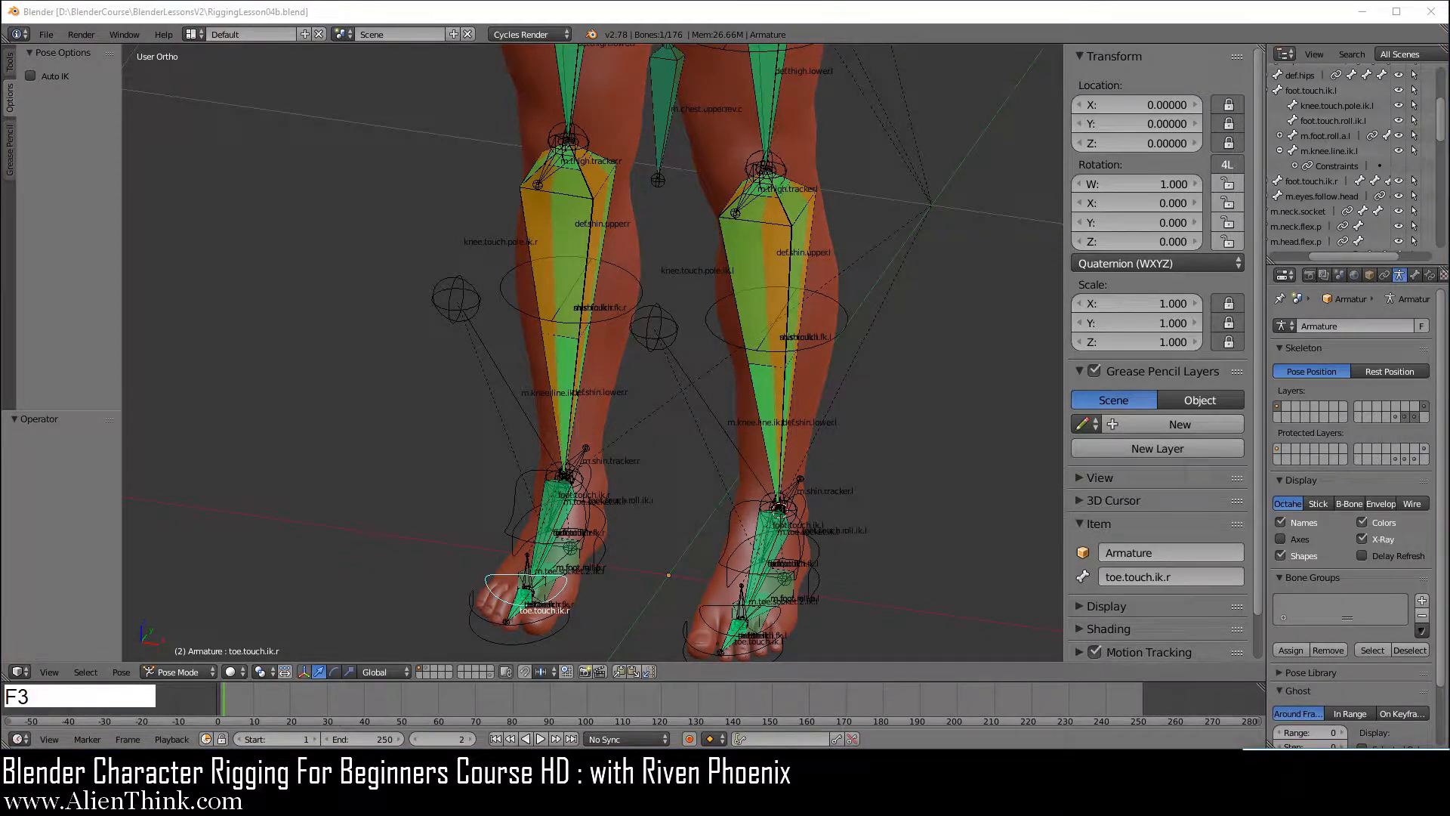
{"action": "left_click", "coordinate": [695, 18]}
Rotate the hip.touch control by about -15 degrees in the front view.
{"action": "key", "text": "1"}
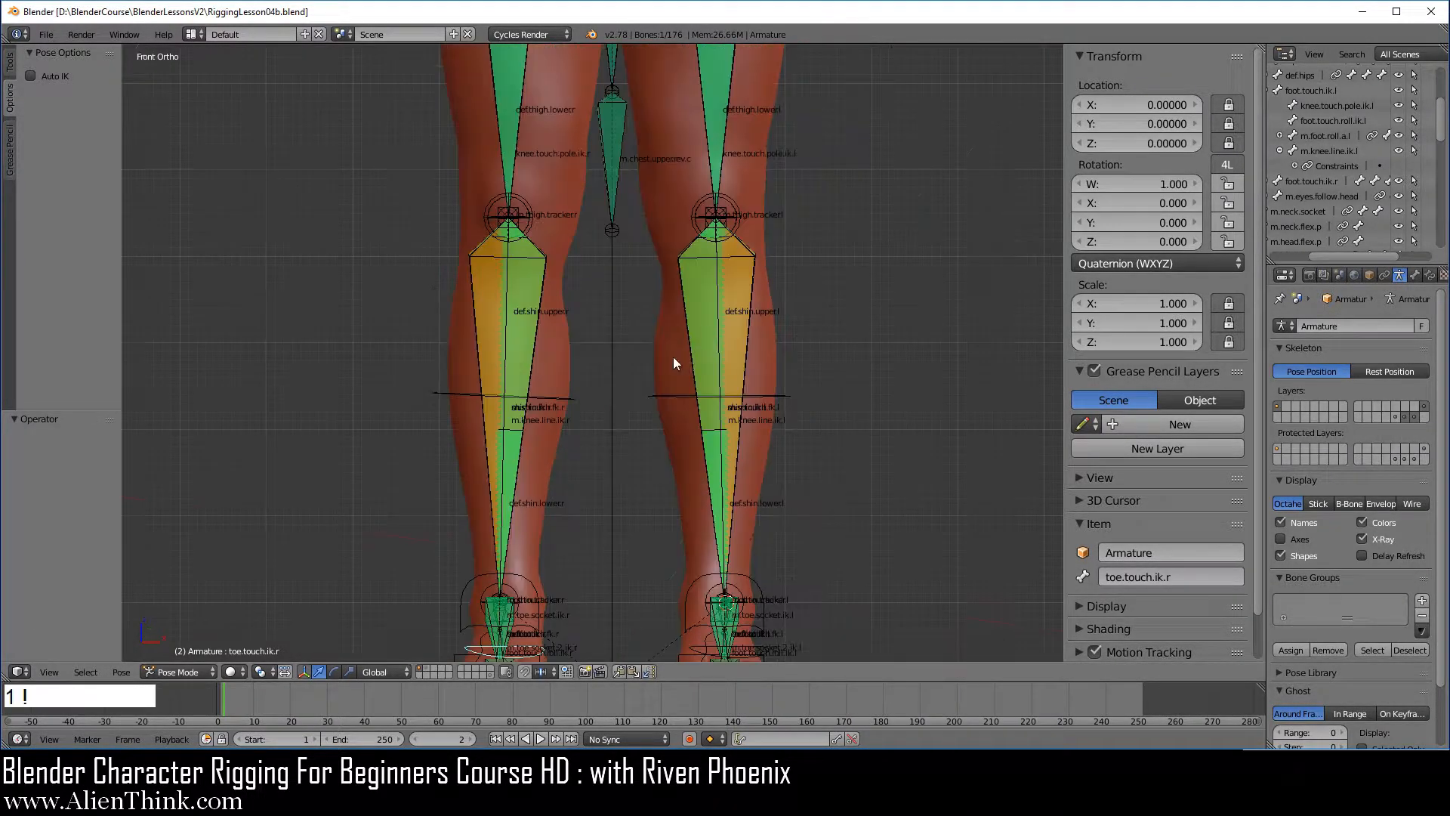
{"action": "key", "text": "shift"}
{"action": "middle_click_drag", "start_coordinate": [647, 107], "coordinate": [683, 396], "text": "shift"}
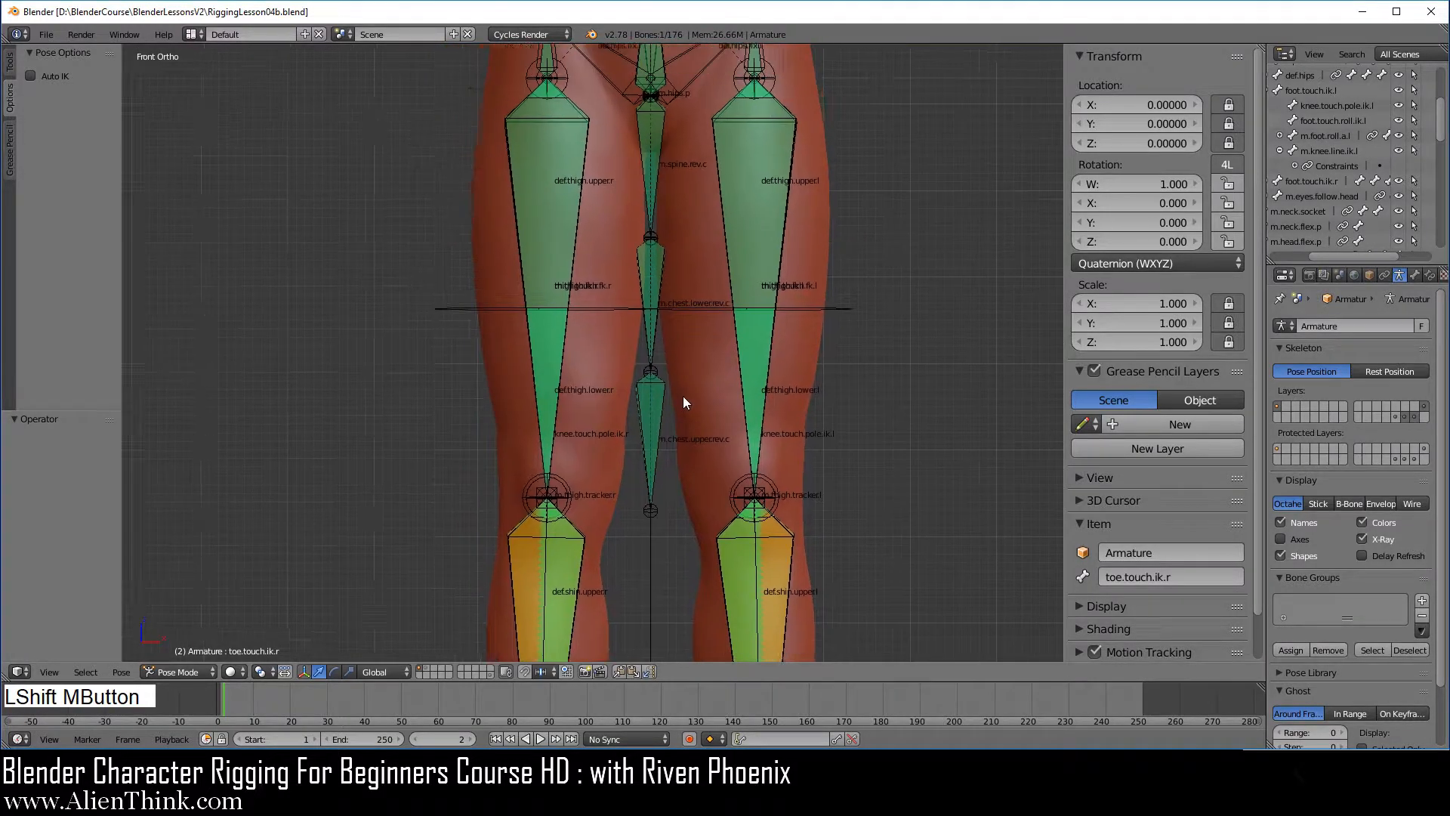
{"action": "middle_click_drag", "start_coordinate": [685, 243], "coordinate": [692, 339], "text": "shift"}
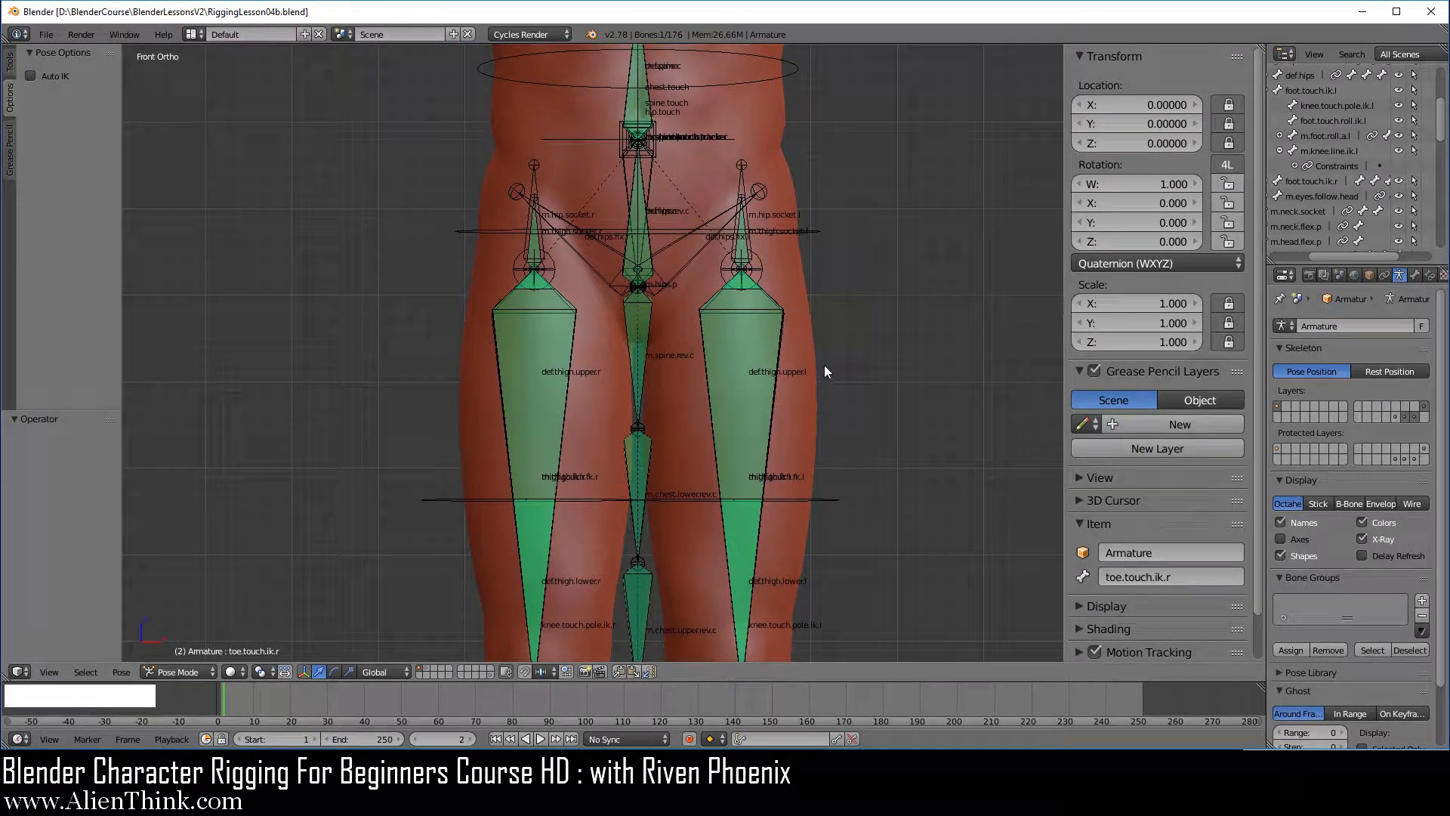
{"action": "right_click", "coordinate": [813, 236]}
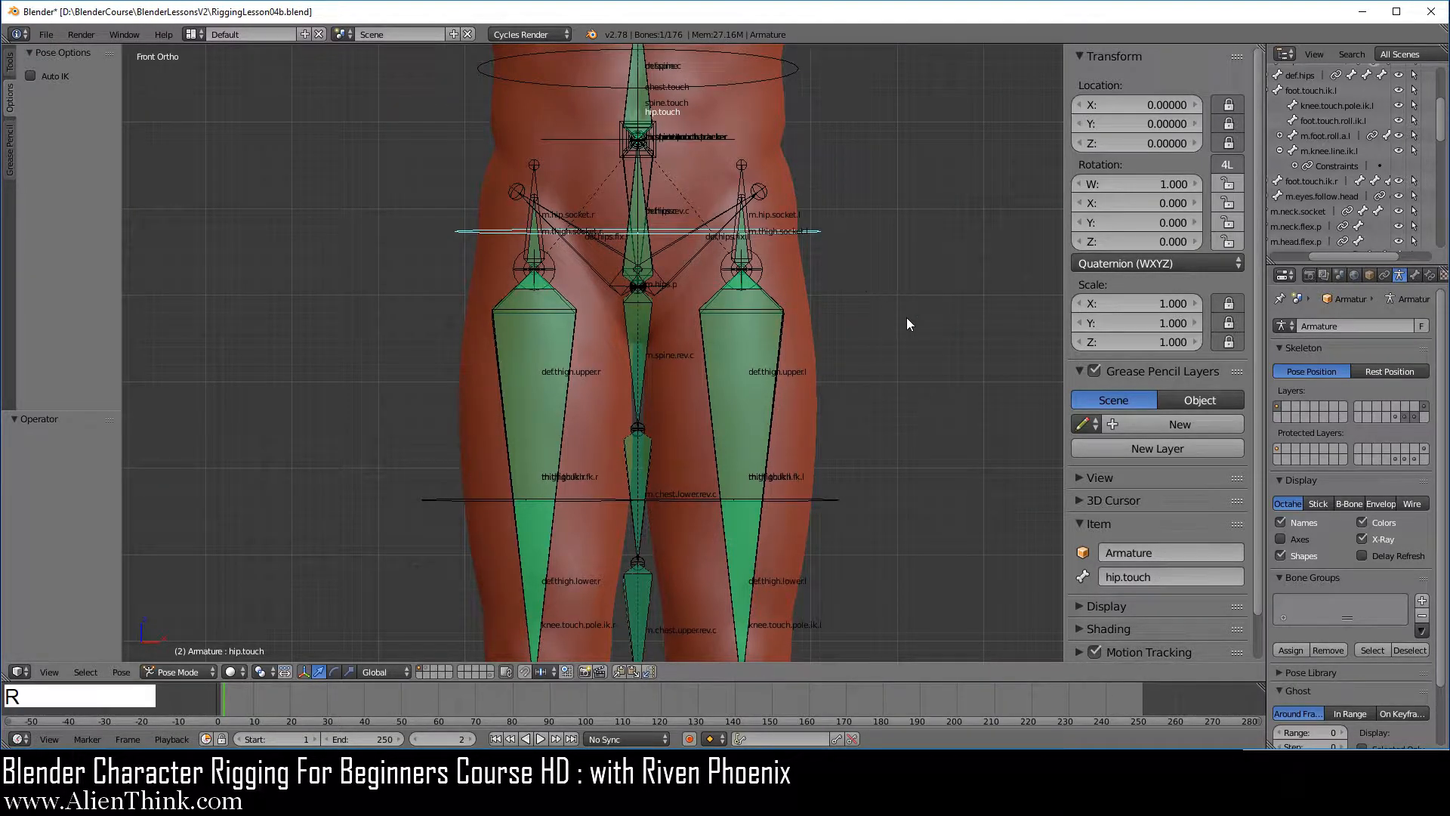
{"action": "key", "text": "r"}
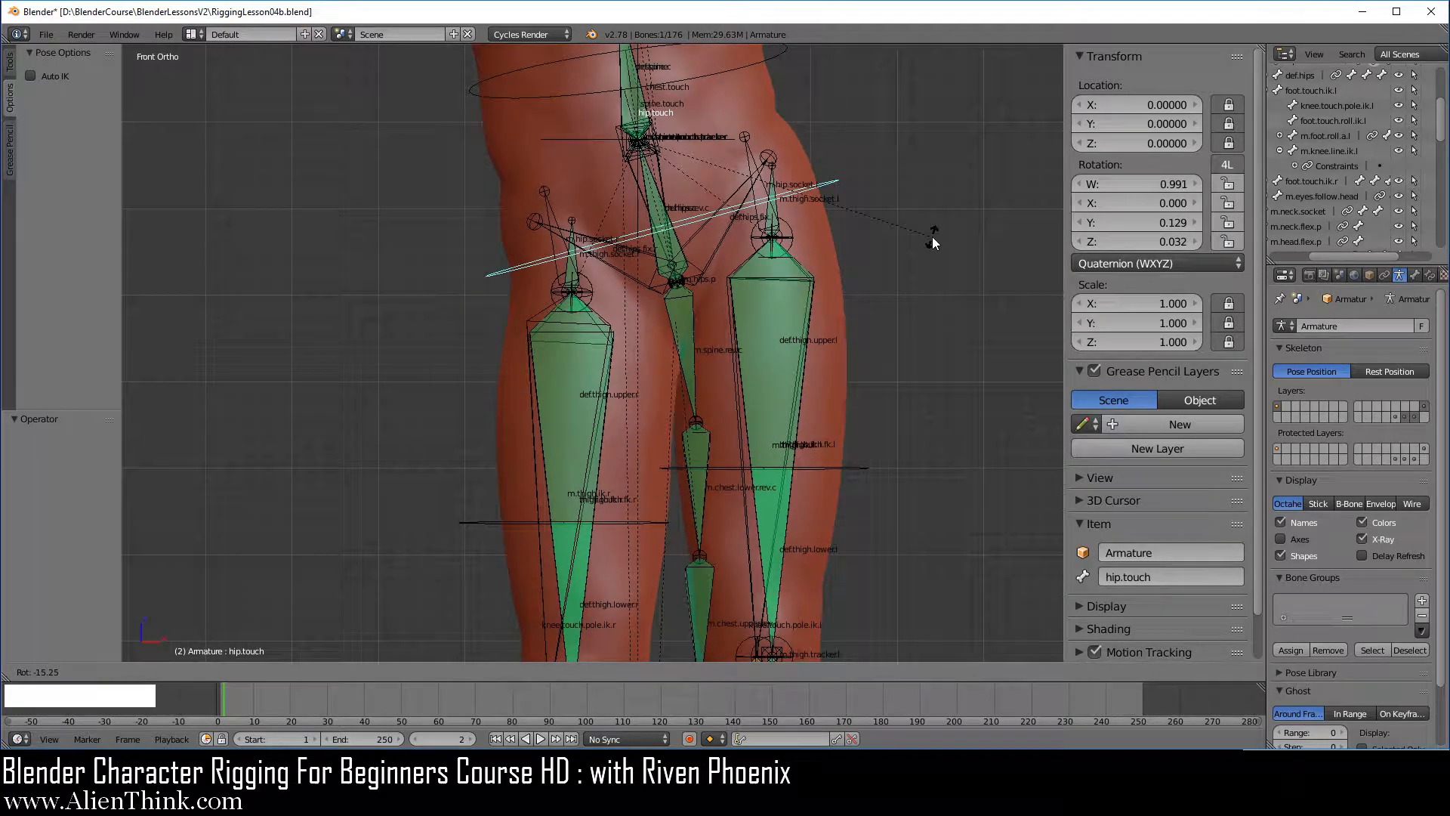
{"action": "left_click", "coordinate": [932, 235]}
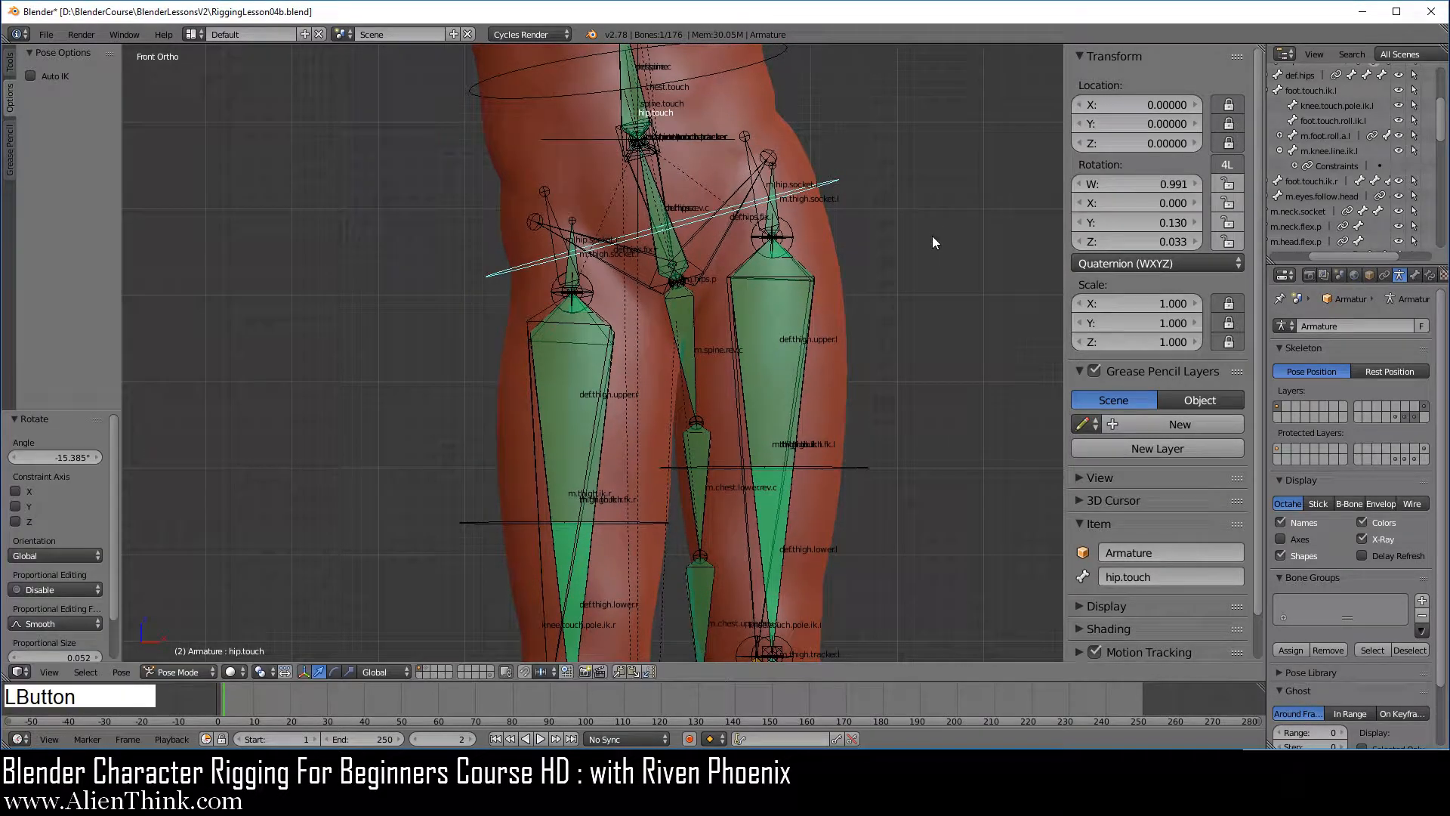
Test how the Leg Follow Hip property affects the legs on thigh.touch.fk.l and thigh.touch.fk.r.
{"action": "right_click", "coordinate": [846, 464]}
{"action": "scroll", "coordinate": [1184, 571], "scroll_direction": "down", "scroll_amount": 4}
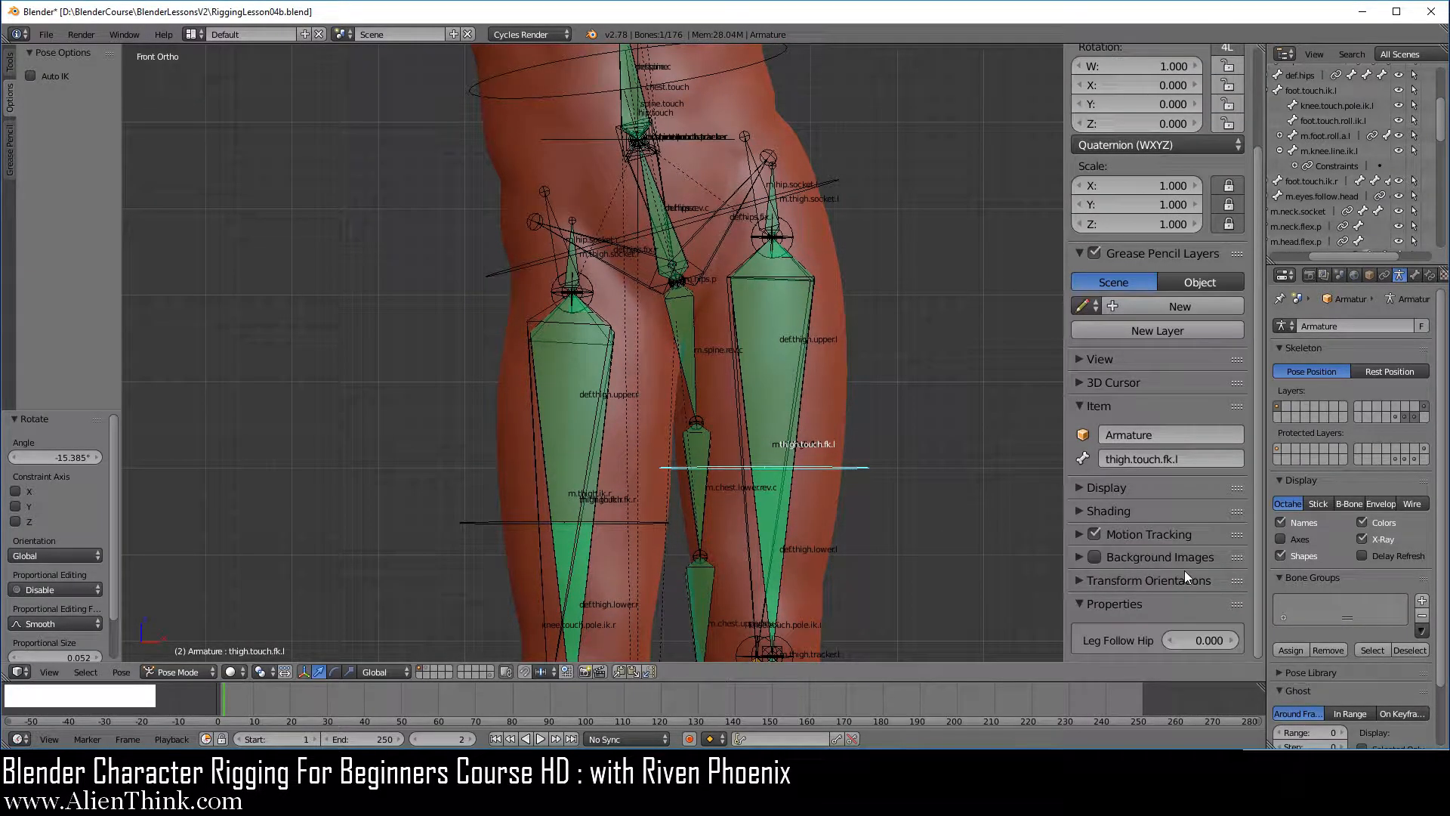
{"action": "left_click", "coordinate": [1194, 640]}
{"action": "mouse_move", "coordinate": [1194, 640]}
{"action": "left_mouse_down"}
{"action": "mouse_move", "coordinate": [1239, 640]}
{"action": "mouse_move", "coordinate": [1189, 640]}
{"action": "left_mouse_up"}
{"action": "right_click", "coordinate": [656, 522]}
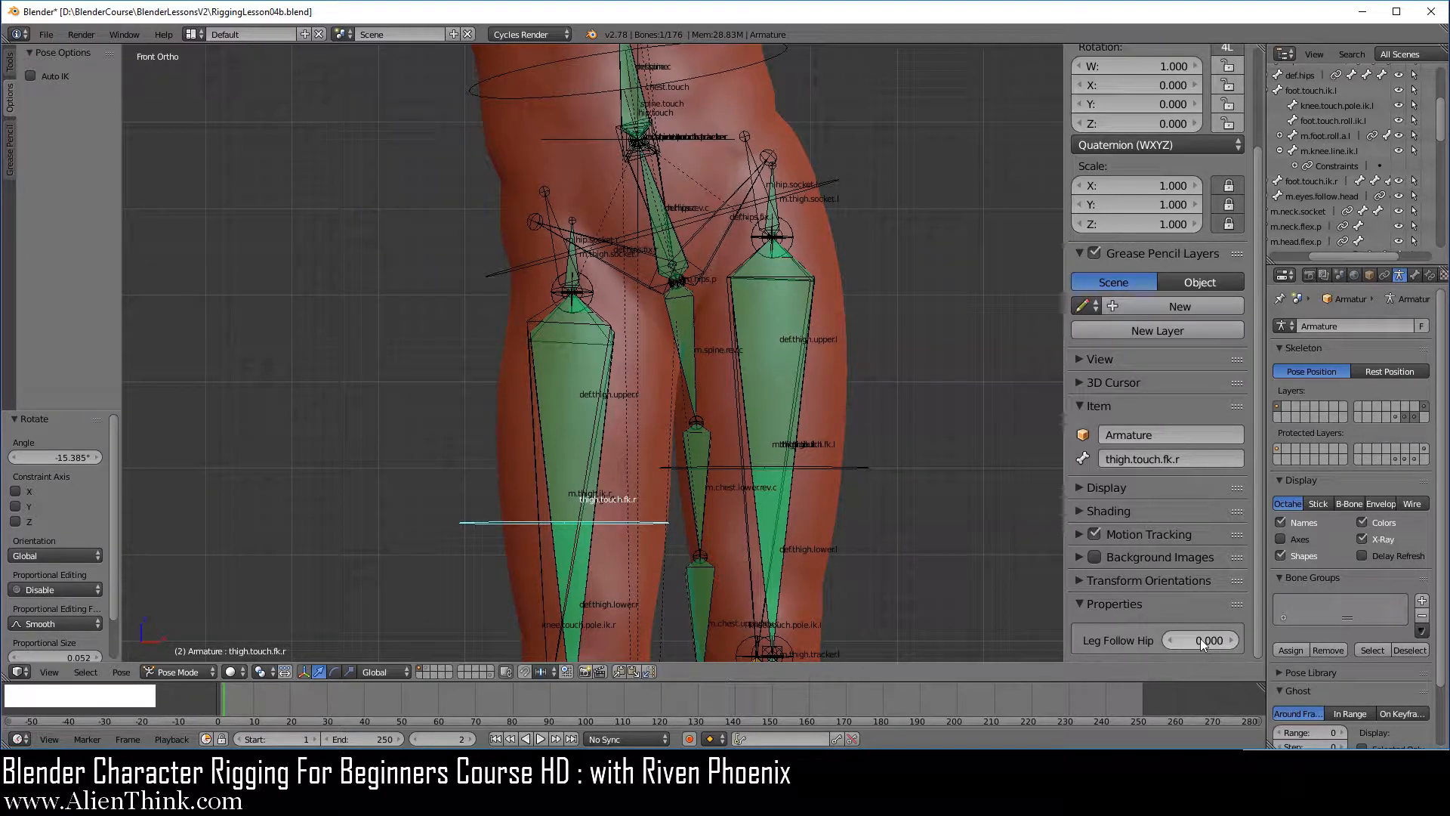
{"action": "mouse_move", "coordinate": [1198, 641]}
{"action": "left_mouse_down"}
{"action": "mouse_move", "coordinate": [1262, 641]}
{"action": "mouse_move", "coordinate": [1198, 640]}
{"action": "left_mouse_up"}
Copy the driver from the influence of the Copy Transforms constraint on the m.thigh.socket.l bone.
{"action": "right_click", "coordinate": [776, 208]}
{"action": "right_click", "coordinate": [774, 214]}
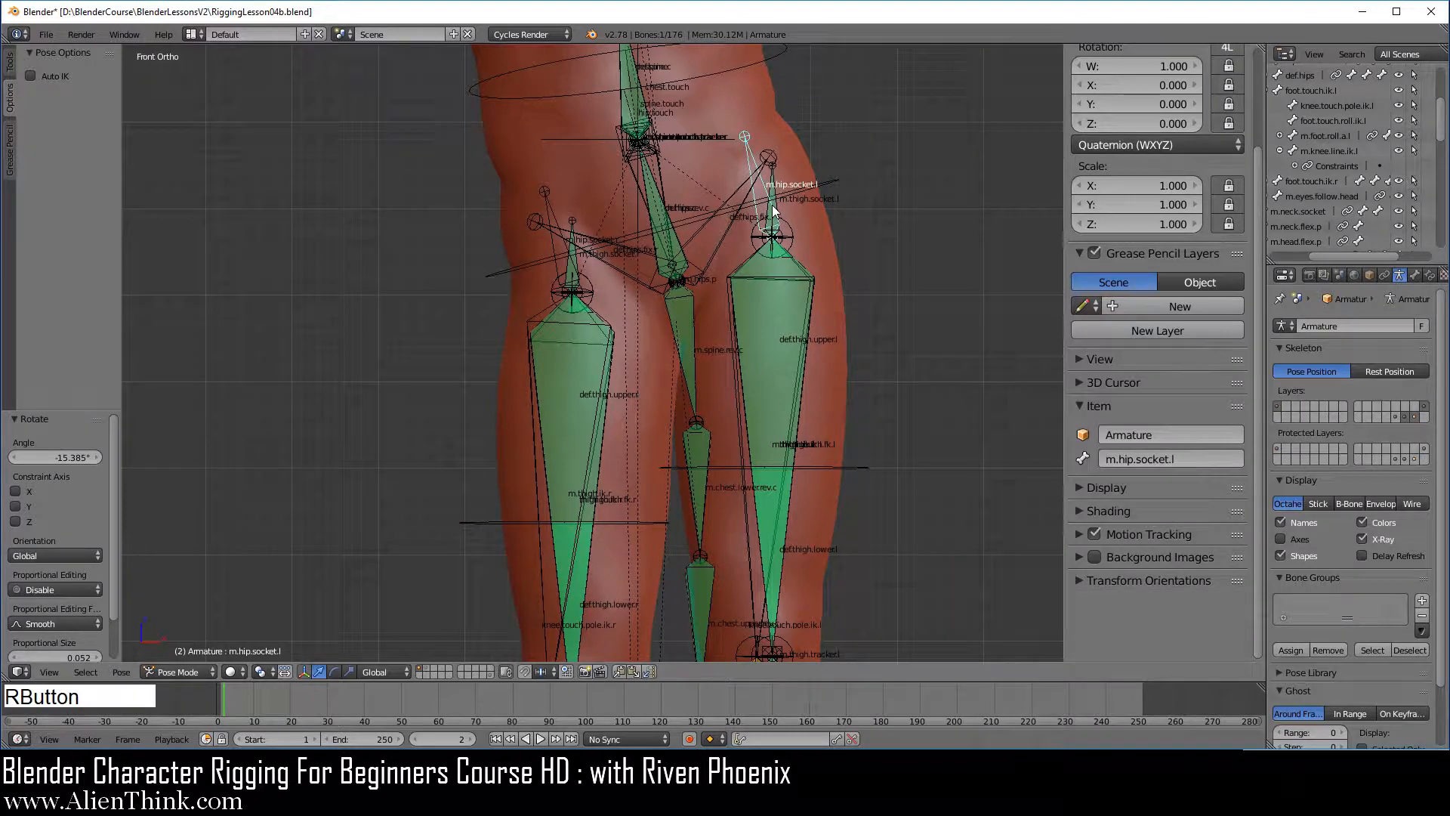
{"action": "left_click", "coordinate": [1431, 276]}
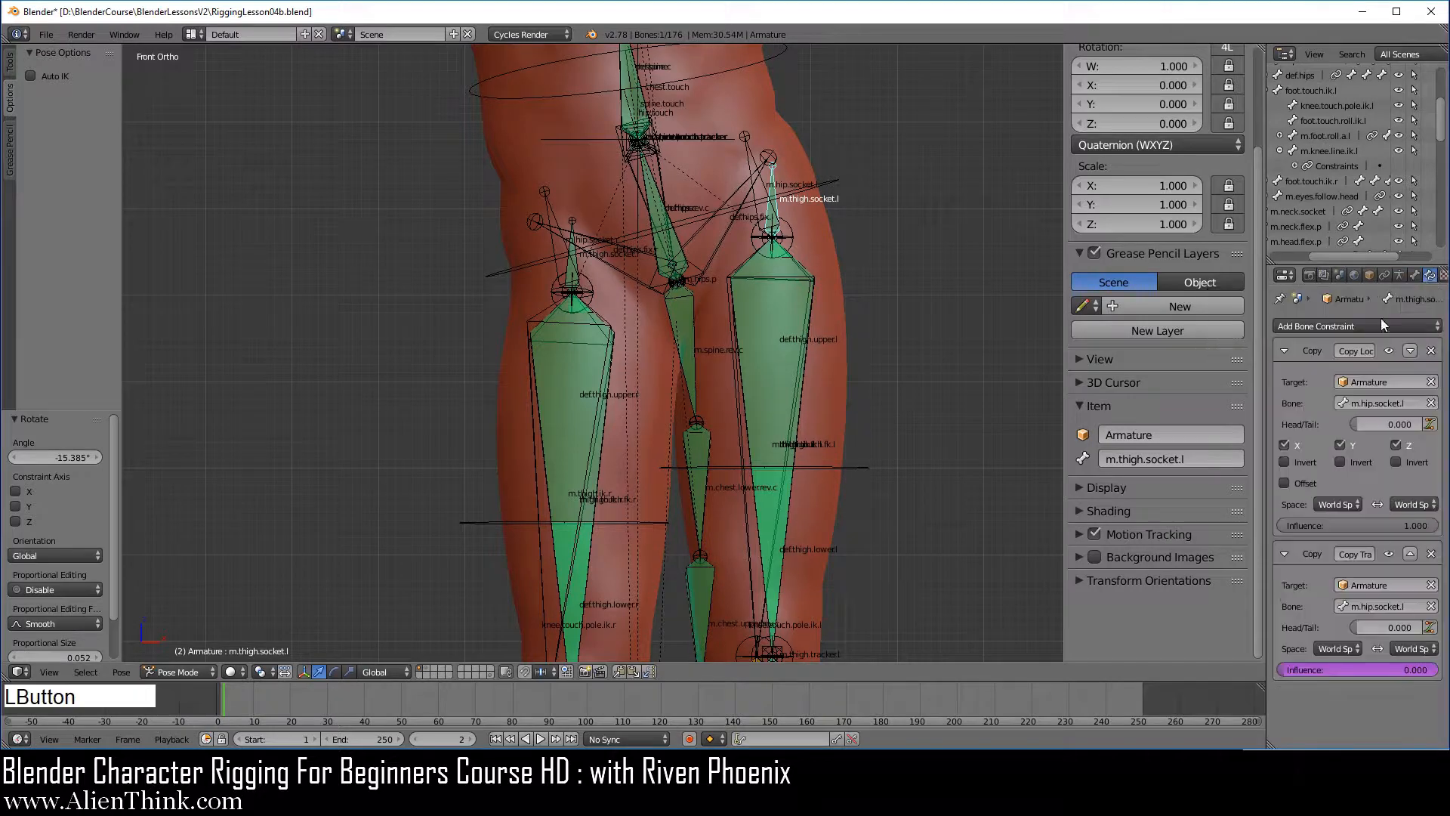
{"action": "right_click", "coordinate": [1356, 668]}
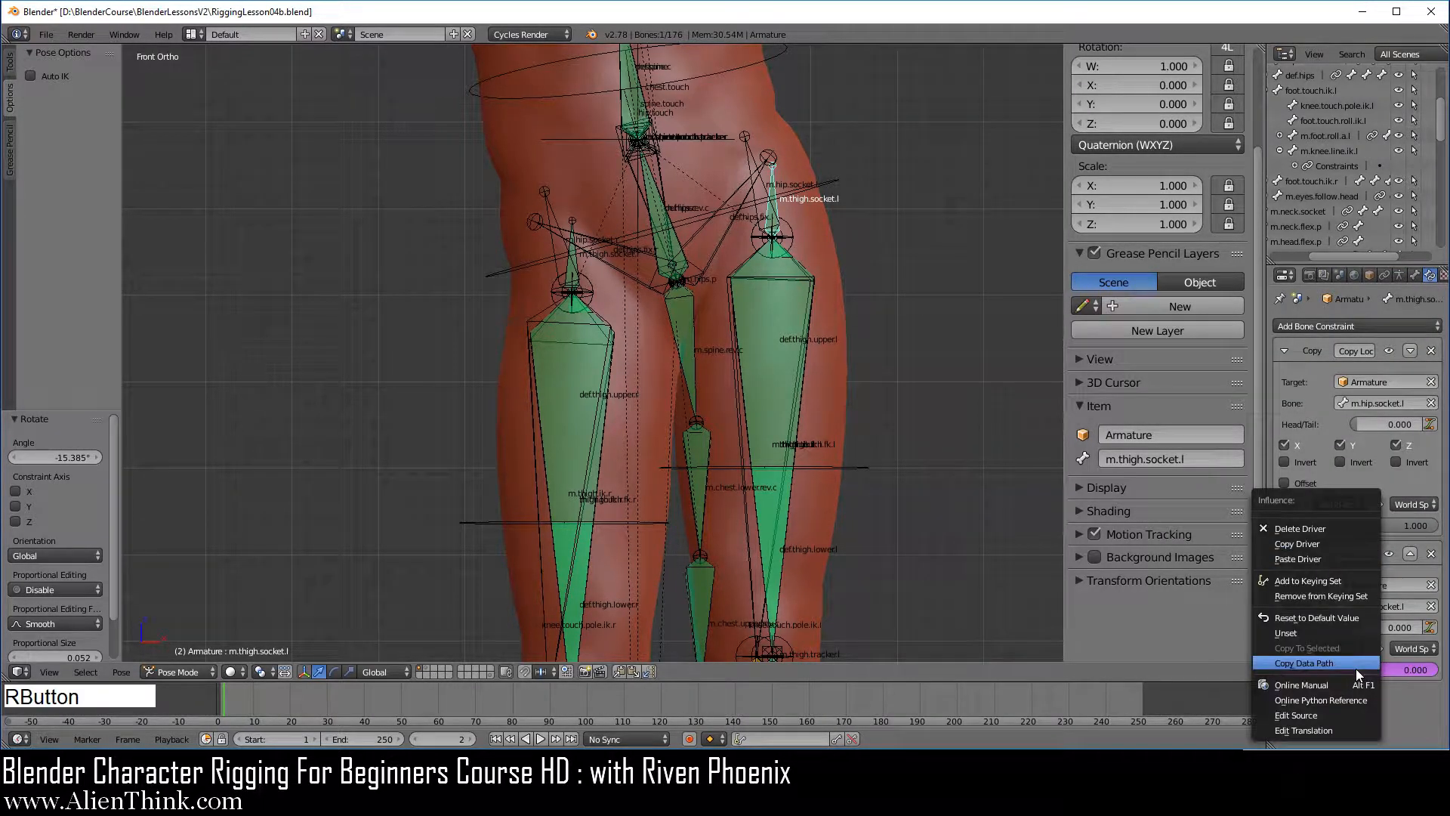
{"action": "left_click", "coordinate": [1306, 546]}
Paste the copied driver onto the influence of the Copy Transforms constraint on the m.thigh.socket.r bone.
{"action": "right_click", "coordinate": [569, 260]}
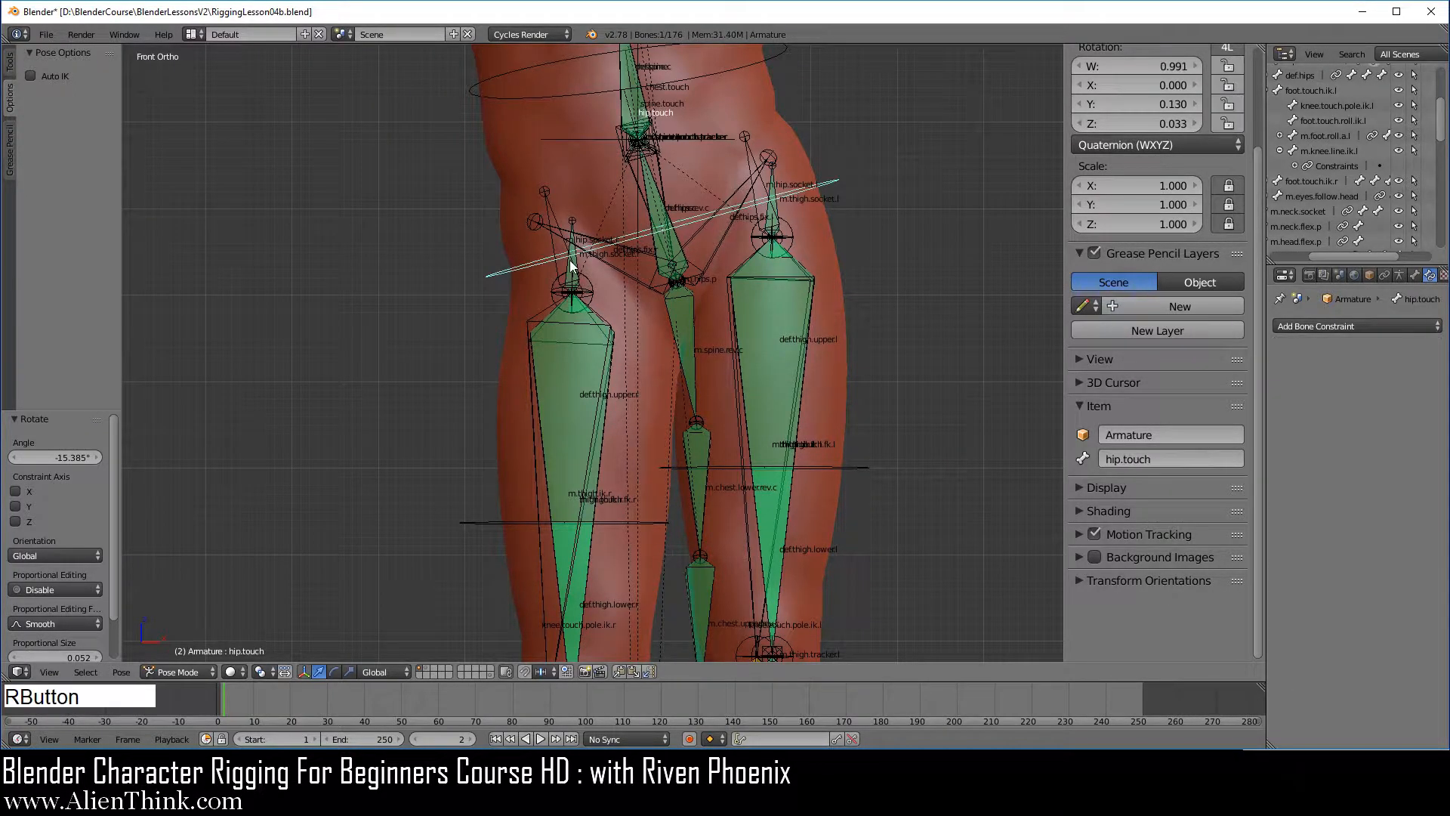
{"action": "right_click", "coordinate": [569, 260]}
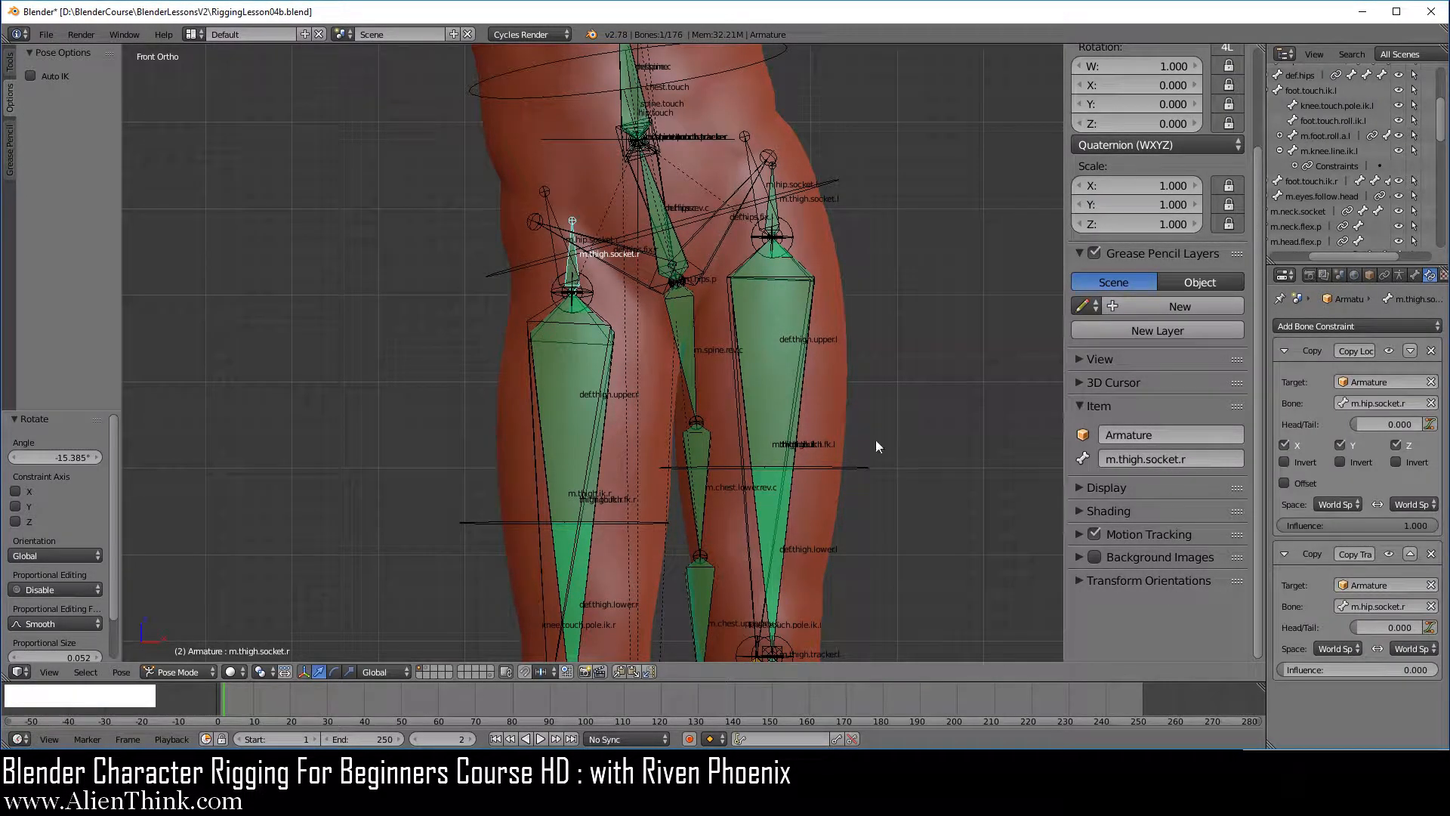
{"action": "right_click", "coordinate": [1349, 672]}
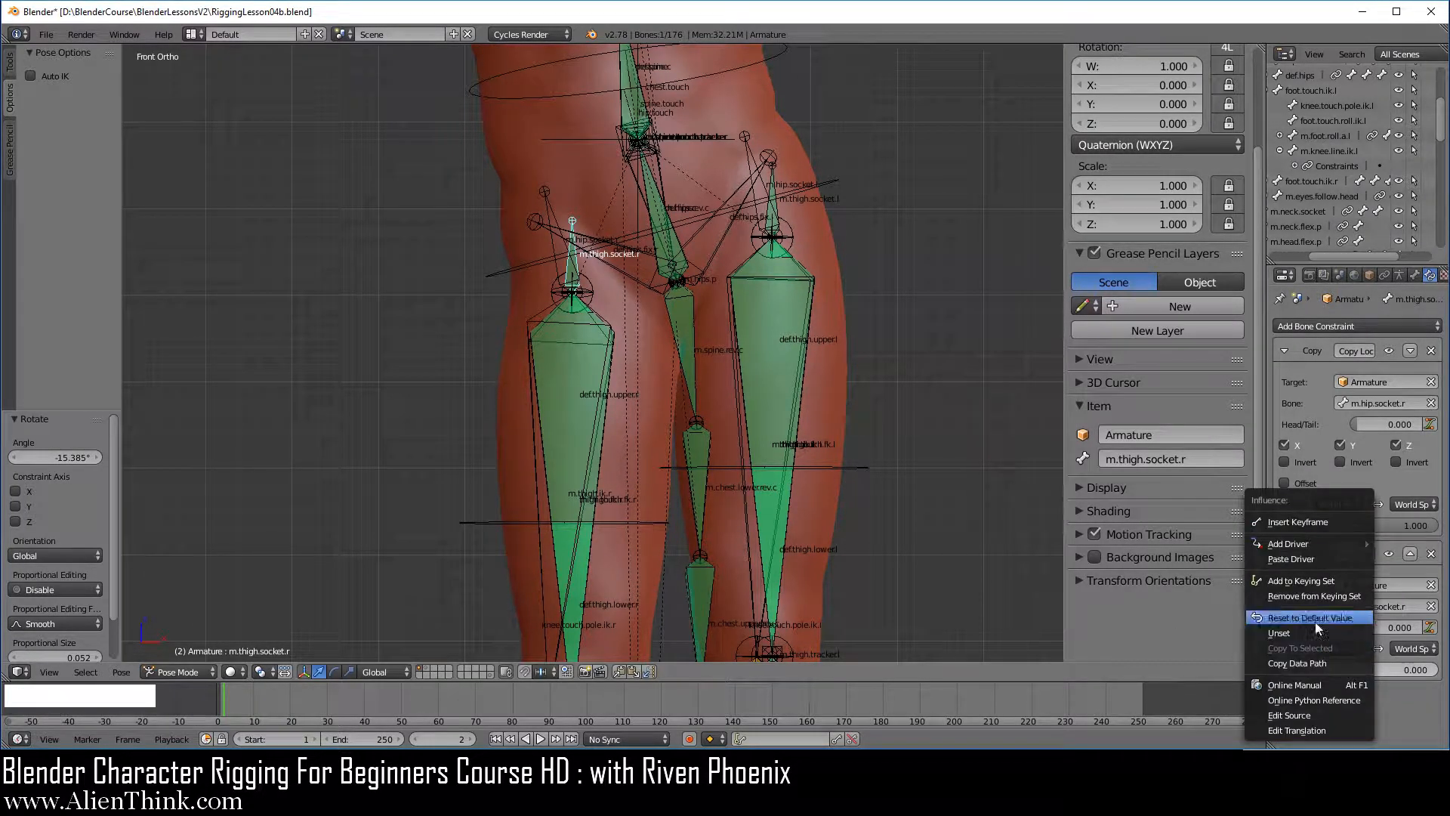
{"action": "left_click", "coordinate": [1301, 561]}
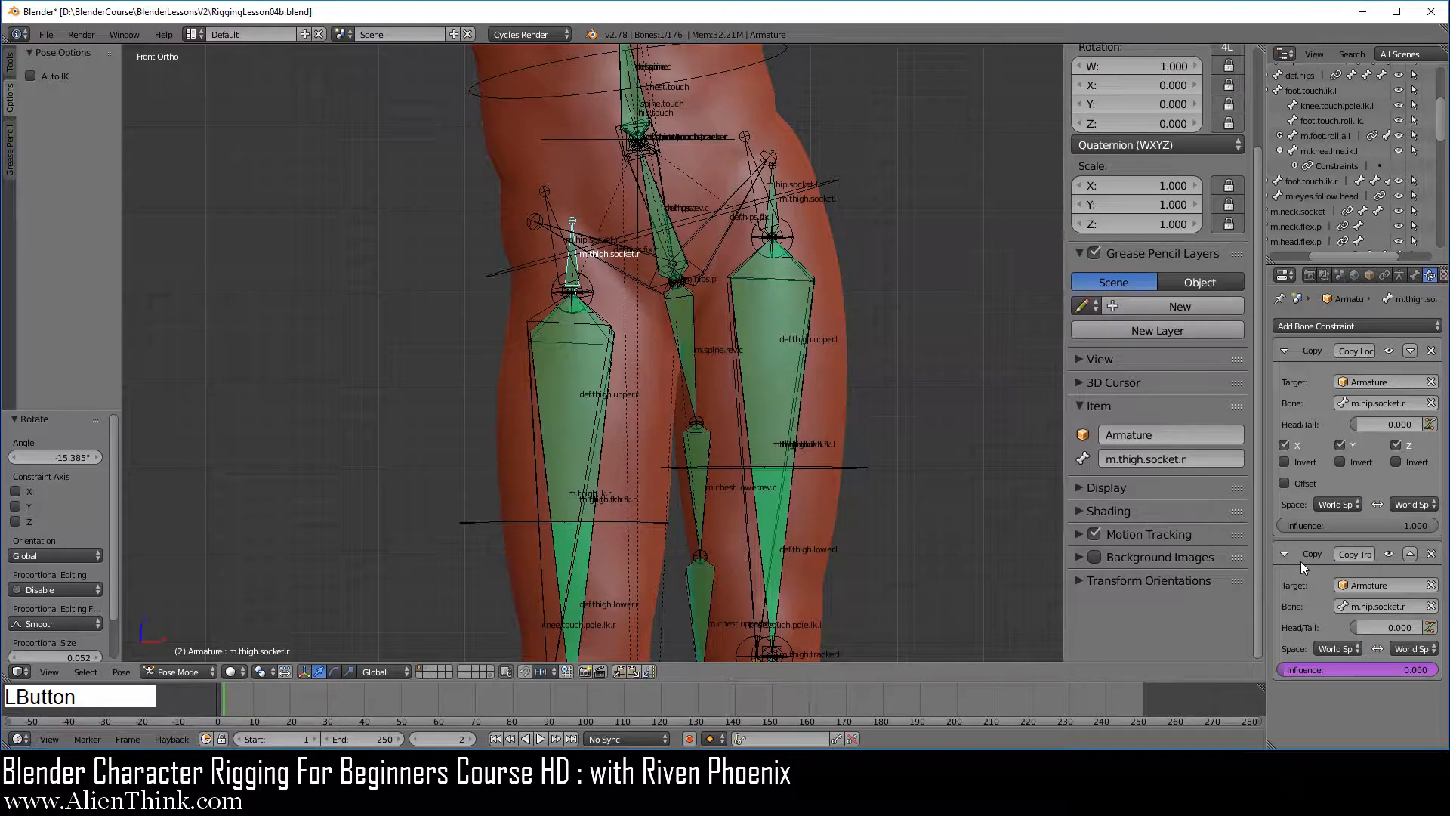
Copy the data path of the Leg Follow Hip property on thigh.touch.fk.r.
{"action": "right_click", "coordinate": [657, 523]}
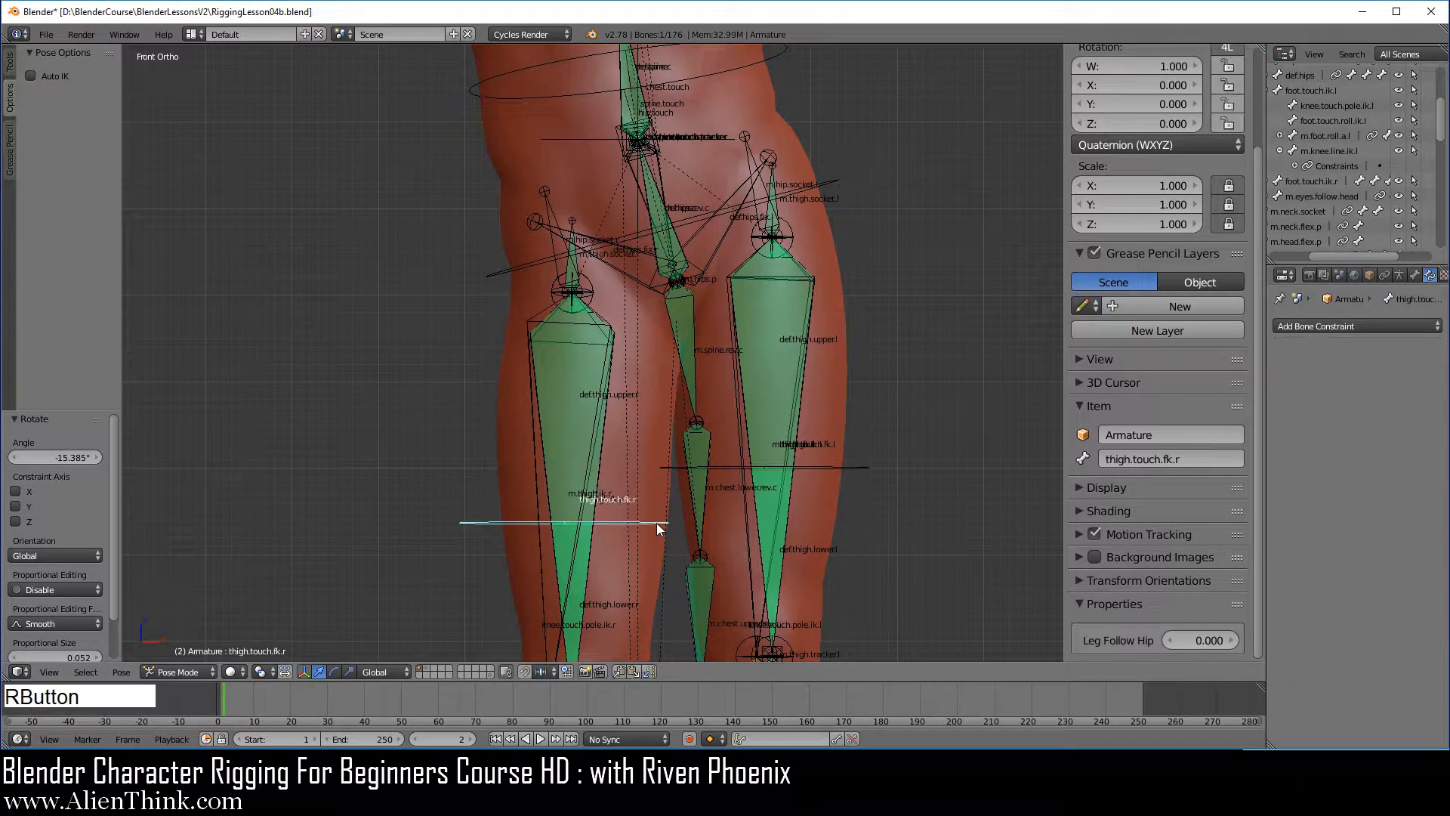
{"action": "right_click", "coordinate": [1197, 638]}
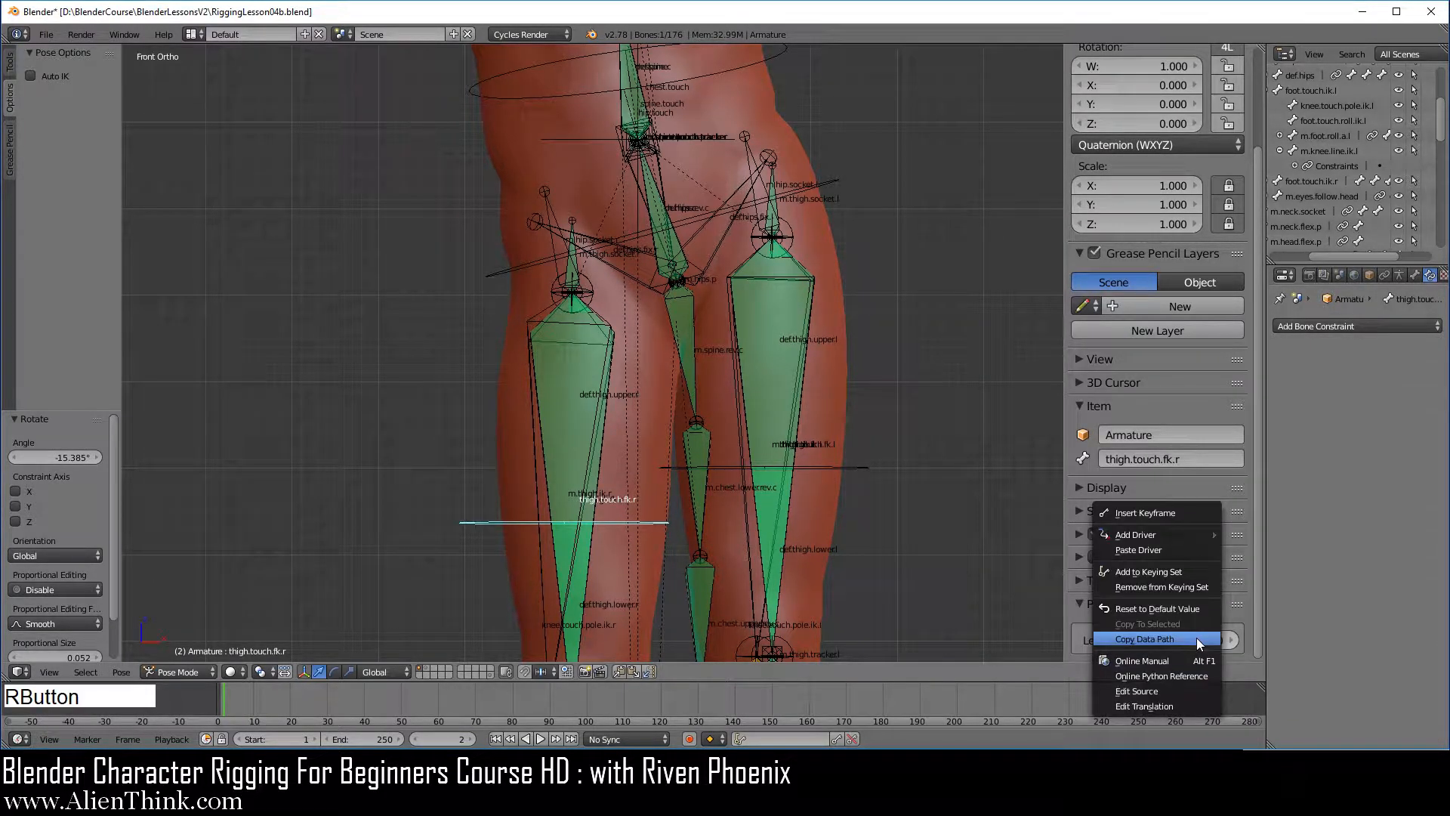
{"action": "left_click", "coordinate": [1196, 639]}
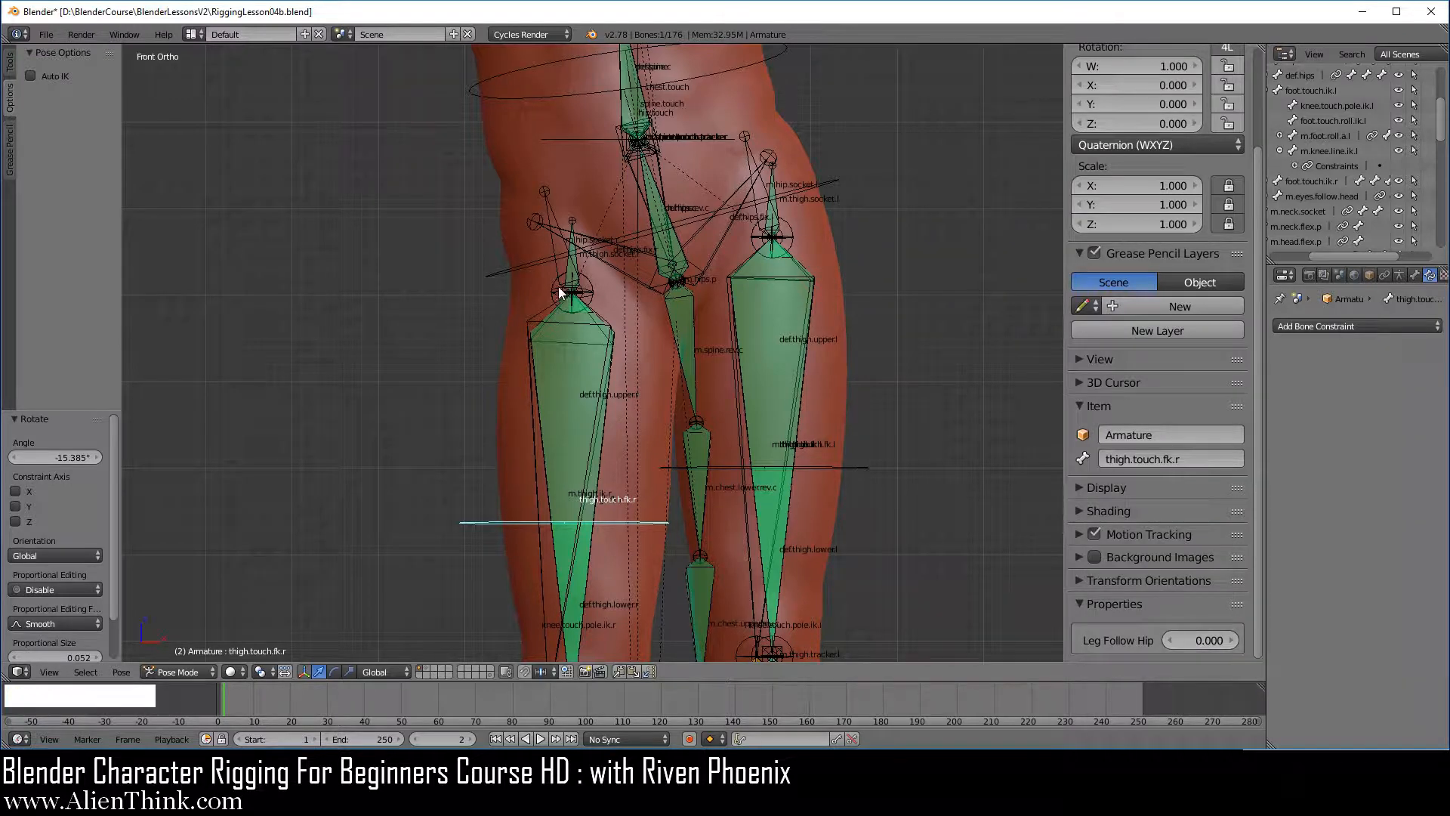
Select m.thigh.socket.r and split the 3D view to add a Graph Editor in Drivers mode above it.
{"action": "right_click", "coordinate": [572, 275]}
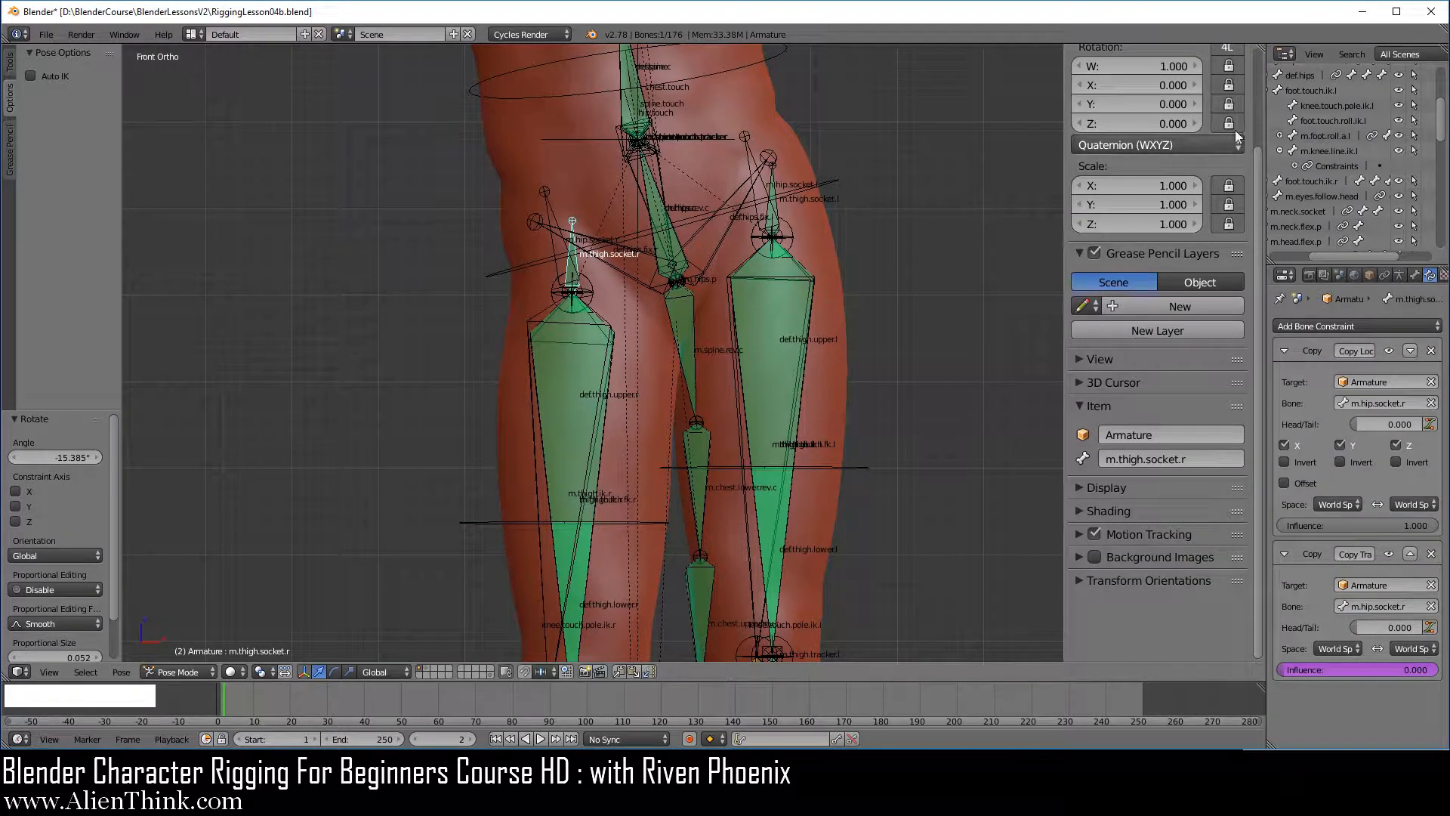
{"action": "left_click_drag", "start_coordinate": [1261, 49], "coordinate": [1260, 202]}
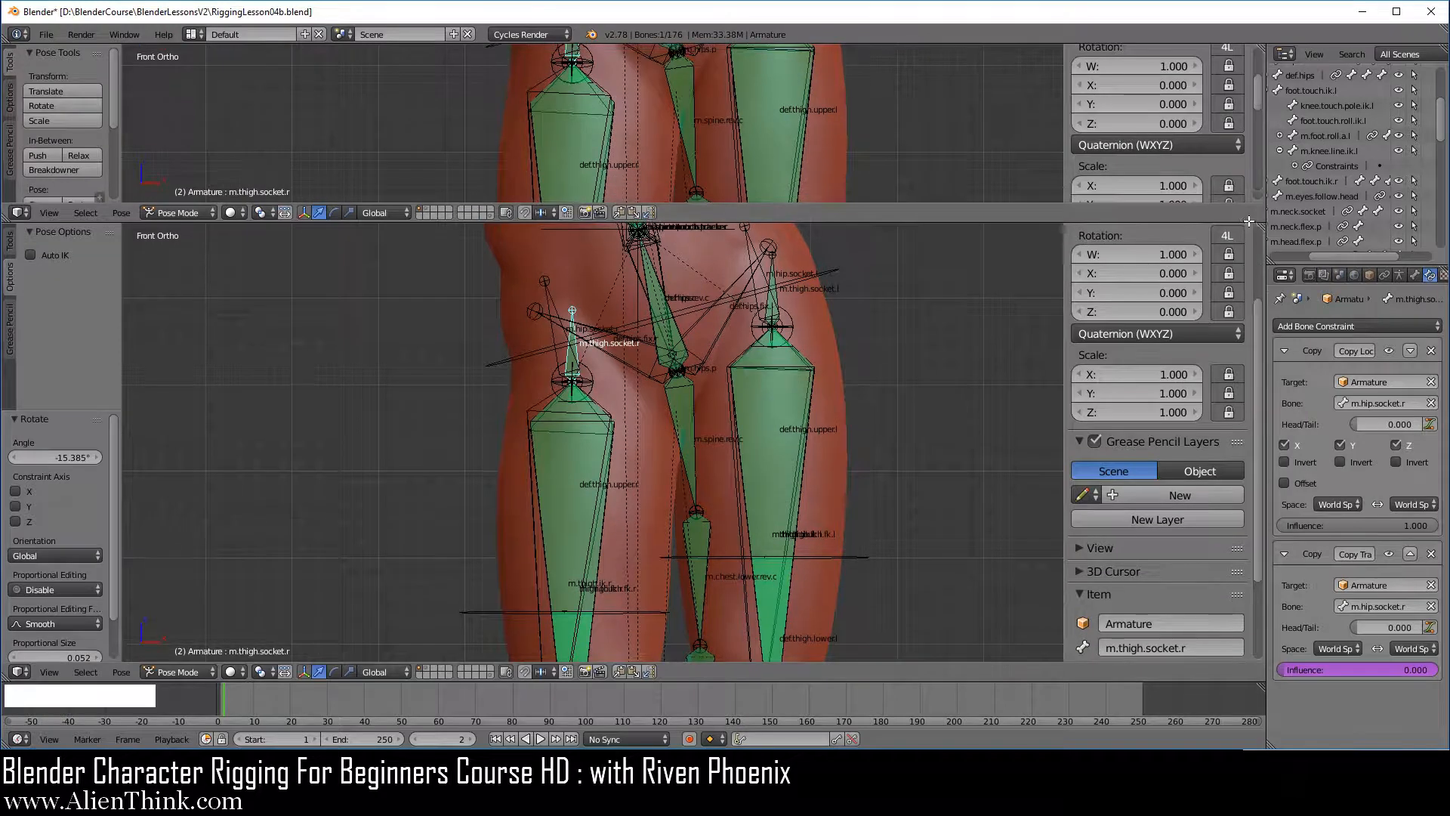
{"action": "left_click", "coordinate": [23, 213]}
{"action": "left_click", "coordinate": [56, 259]}
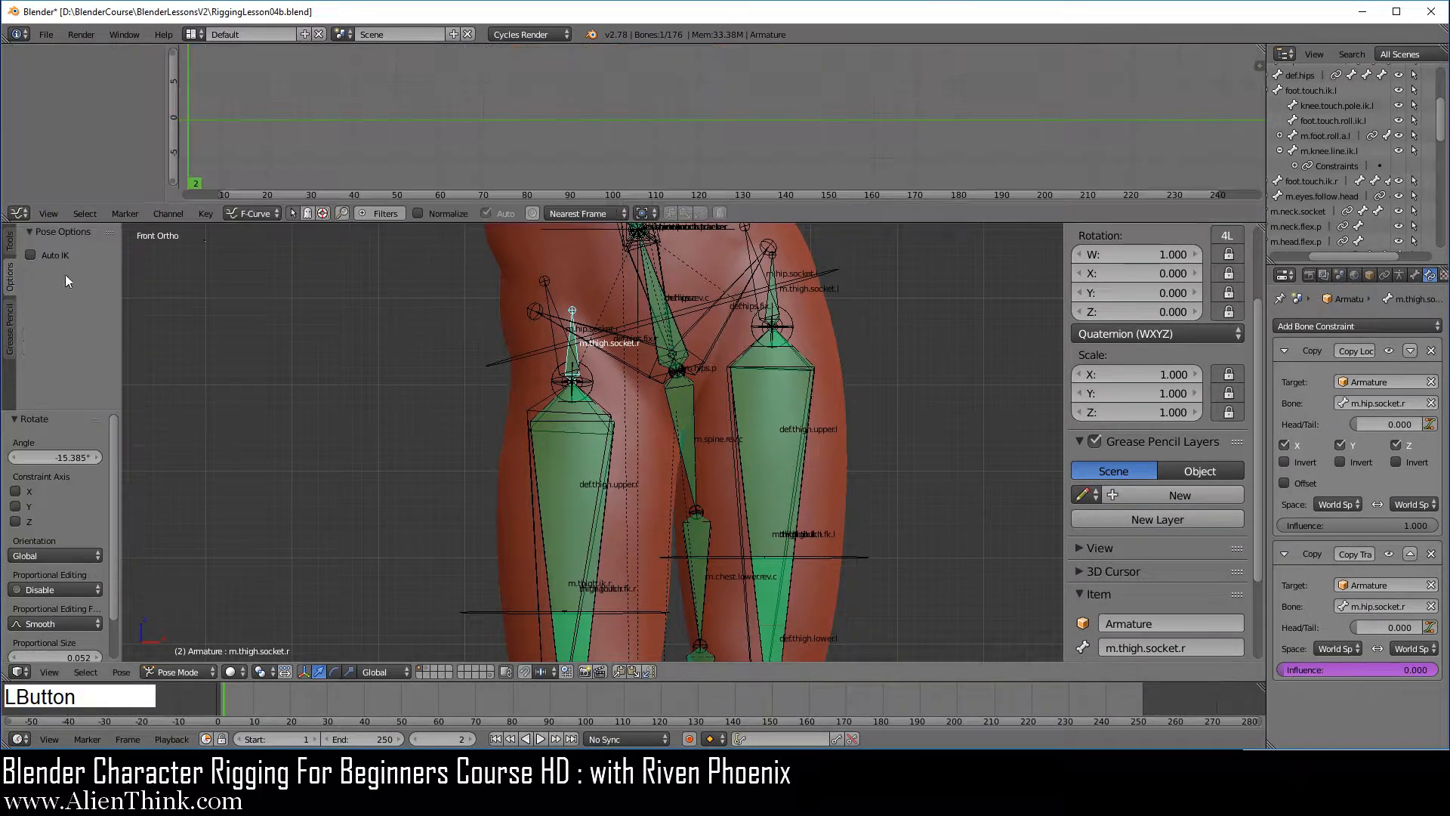
{"action": "left_click", "coordinate": [246, 213]}
{"action": "left_click", "coordinate": [253, 181]}
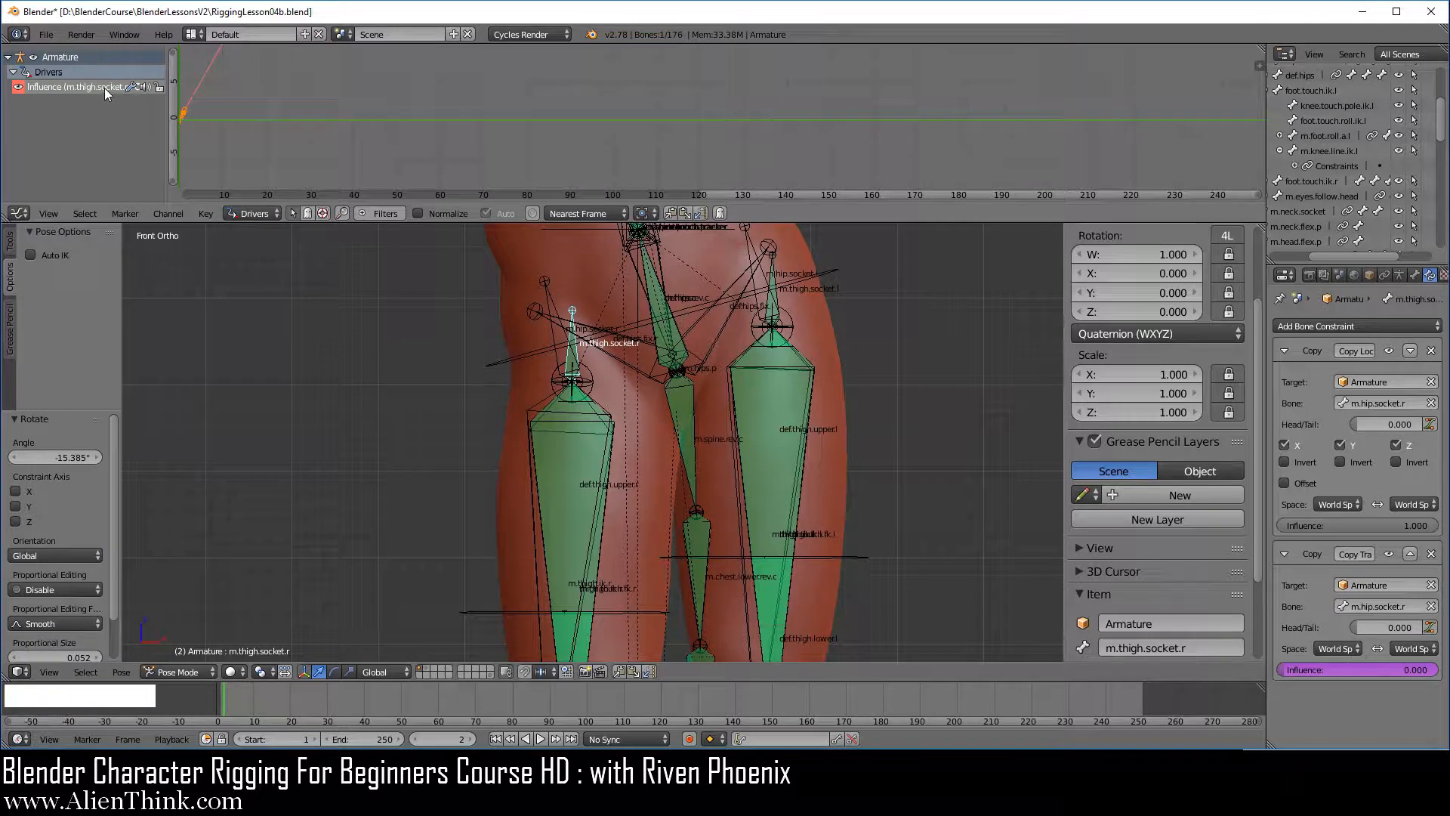
Set the m.thigh.socket.r influence driver's variable path to pose.bones["thigh.touch.fk.r"]["Leg Follow Hip"] and update its dependencies.
{"action": "left_click", "coordinate": [104, 87]}
{"action": "left_click", "coordinate": [1261, 66]}
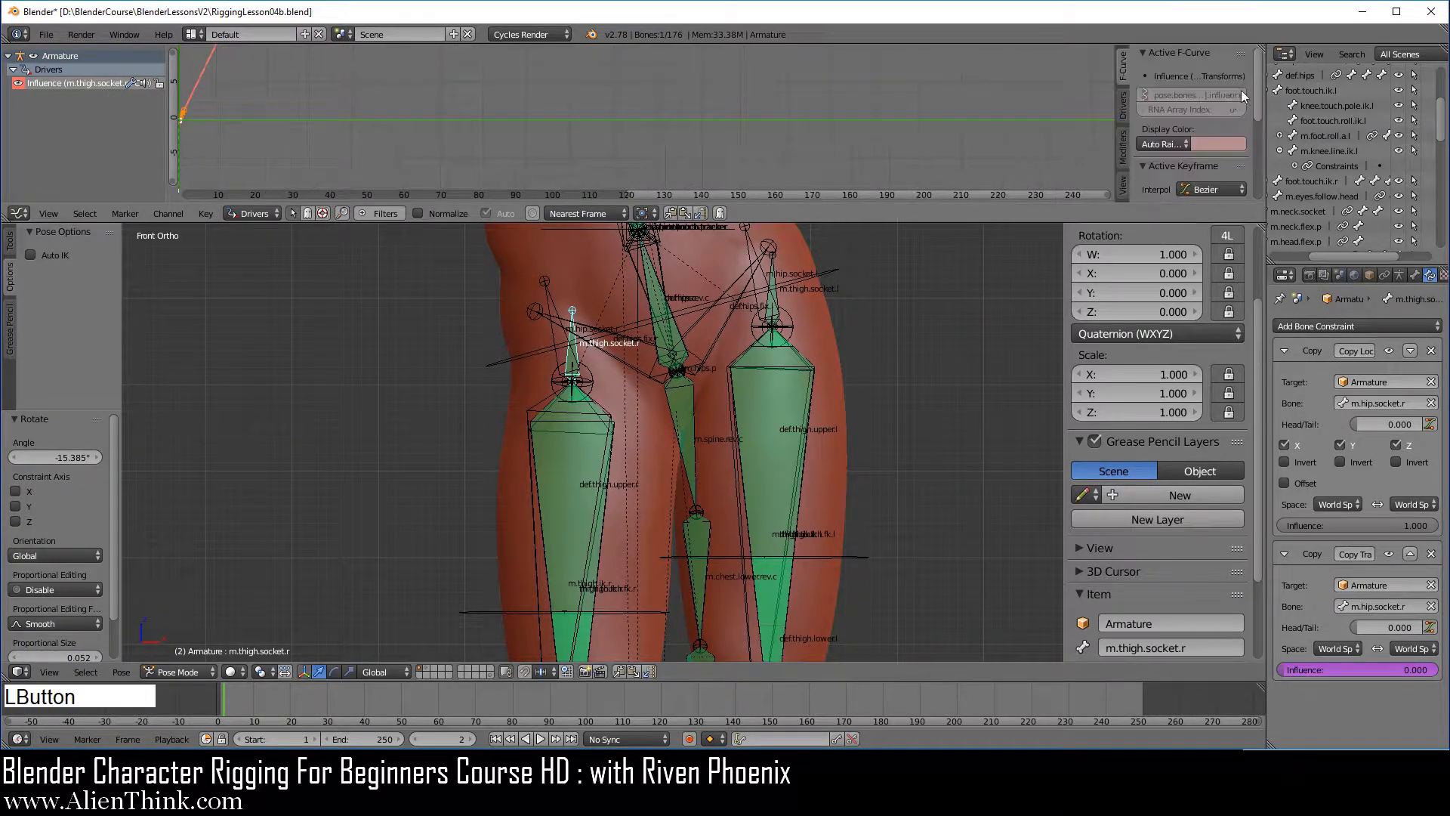
{"action": "left_click", "coordinate": [1124, 109]}
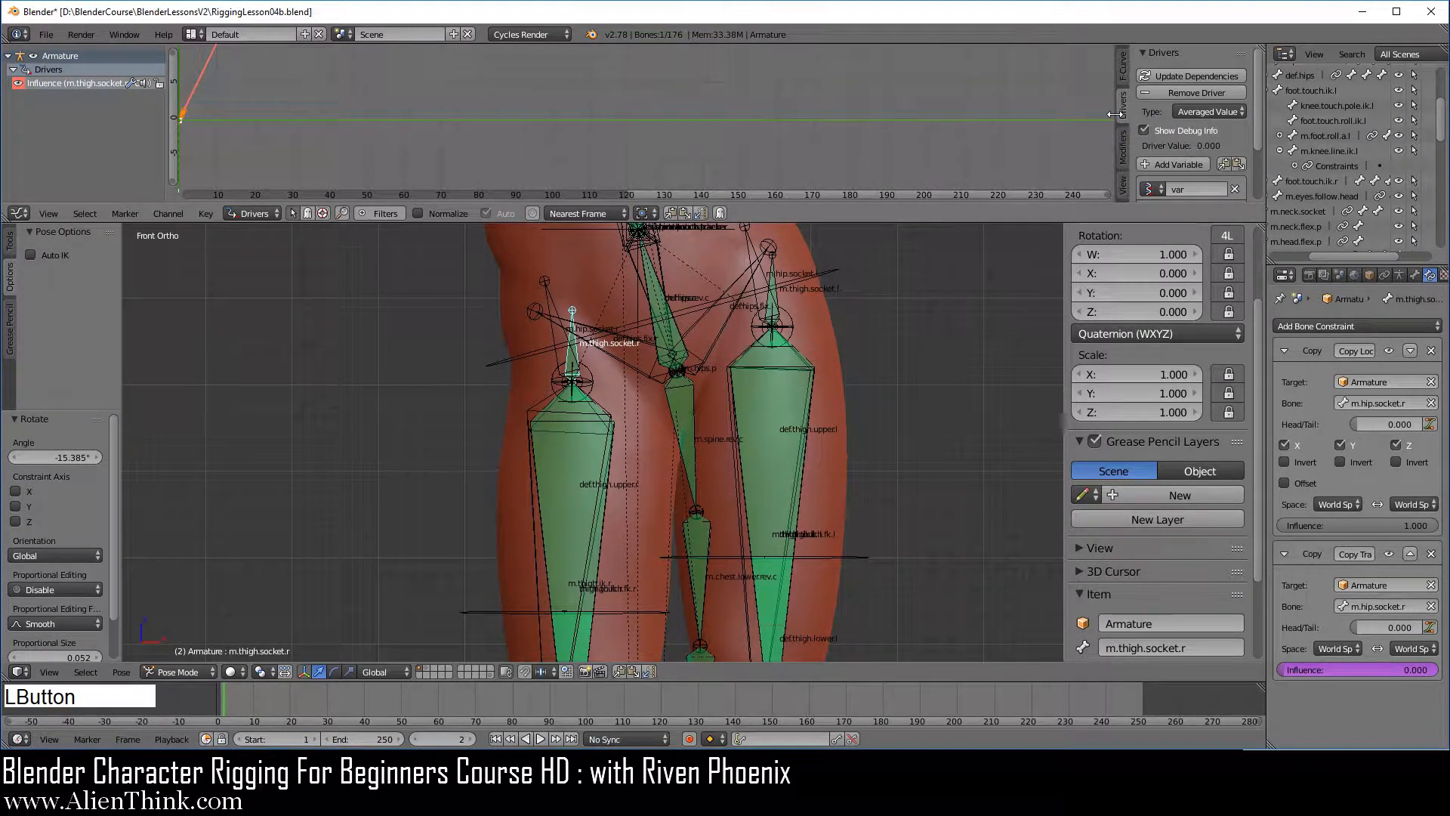
{"action": "left_click_drag", "start_coordinate": [1115, 121], "coordinate": [786, 104]}
{"action": "scroll", "coordinate": [897, 120], "scroll_direction": "down", "scroll_amount": 4}
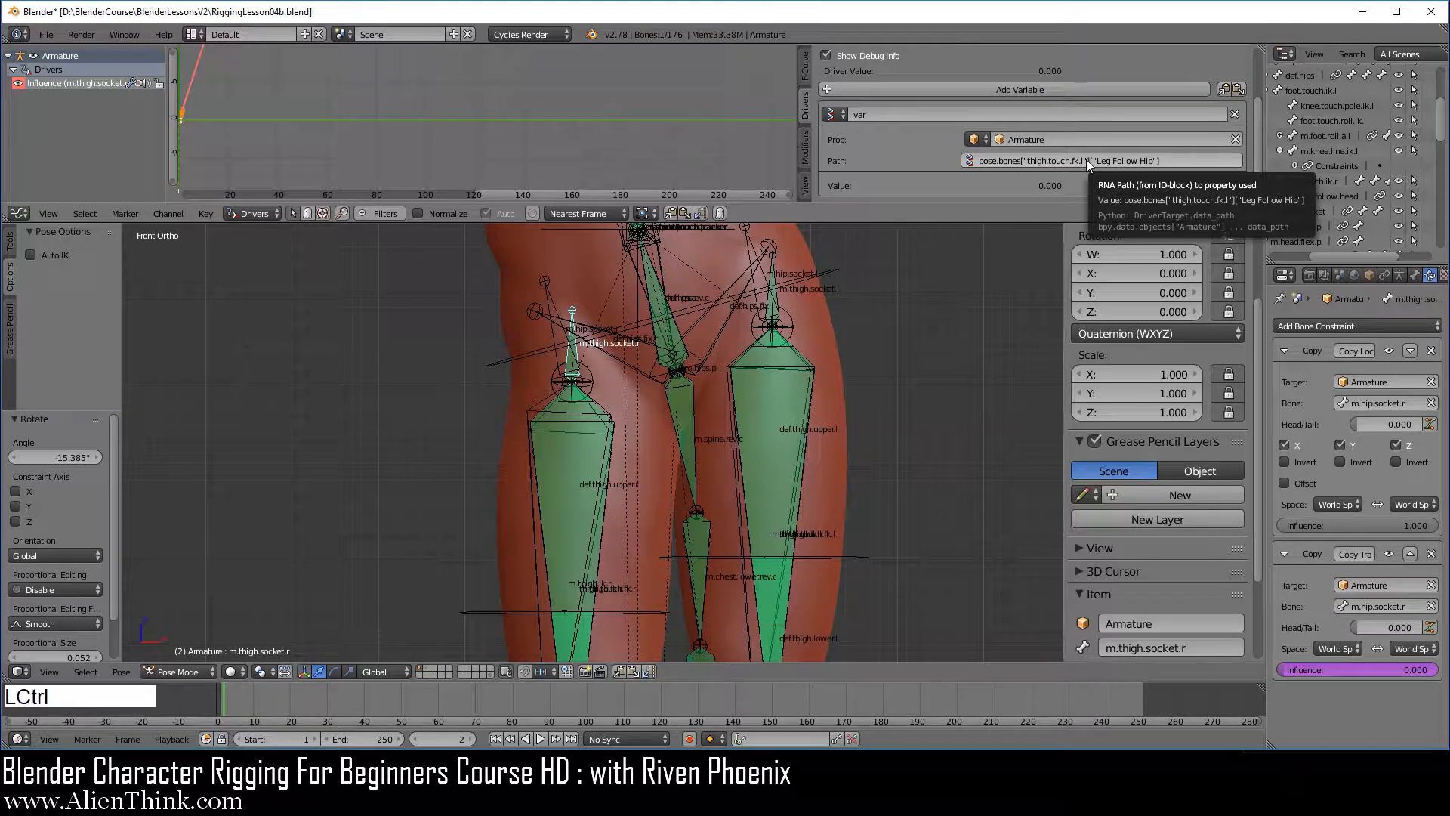
{"action": "key", "text": "ctrl+v"}
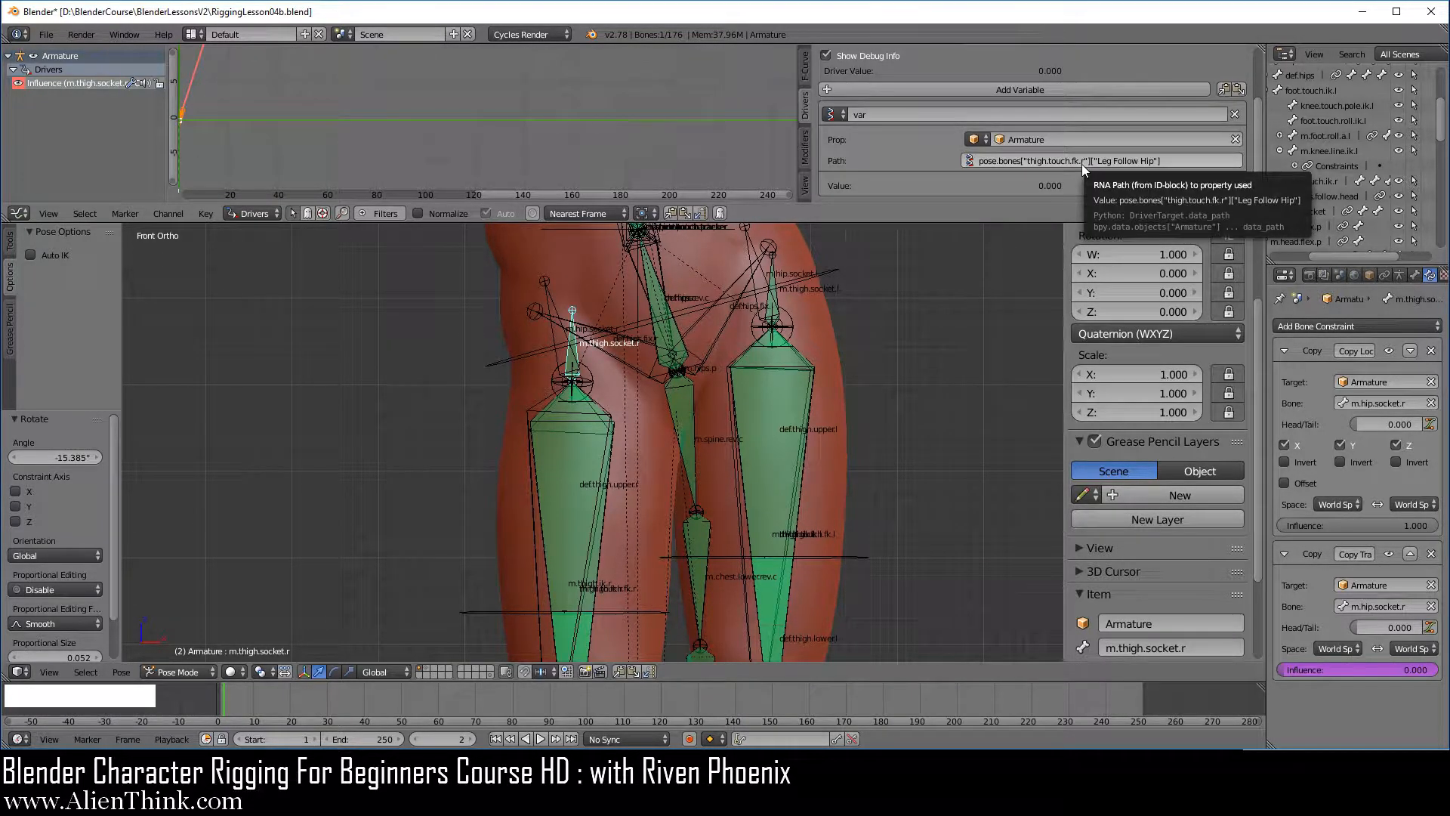
{"action": "scroll", "coordinate": [1163, 165], "scroll_direction": "up", "scroll_amount": 3}
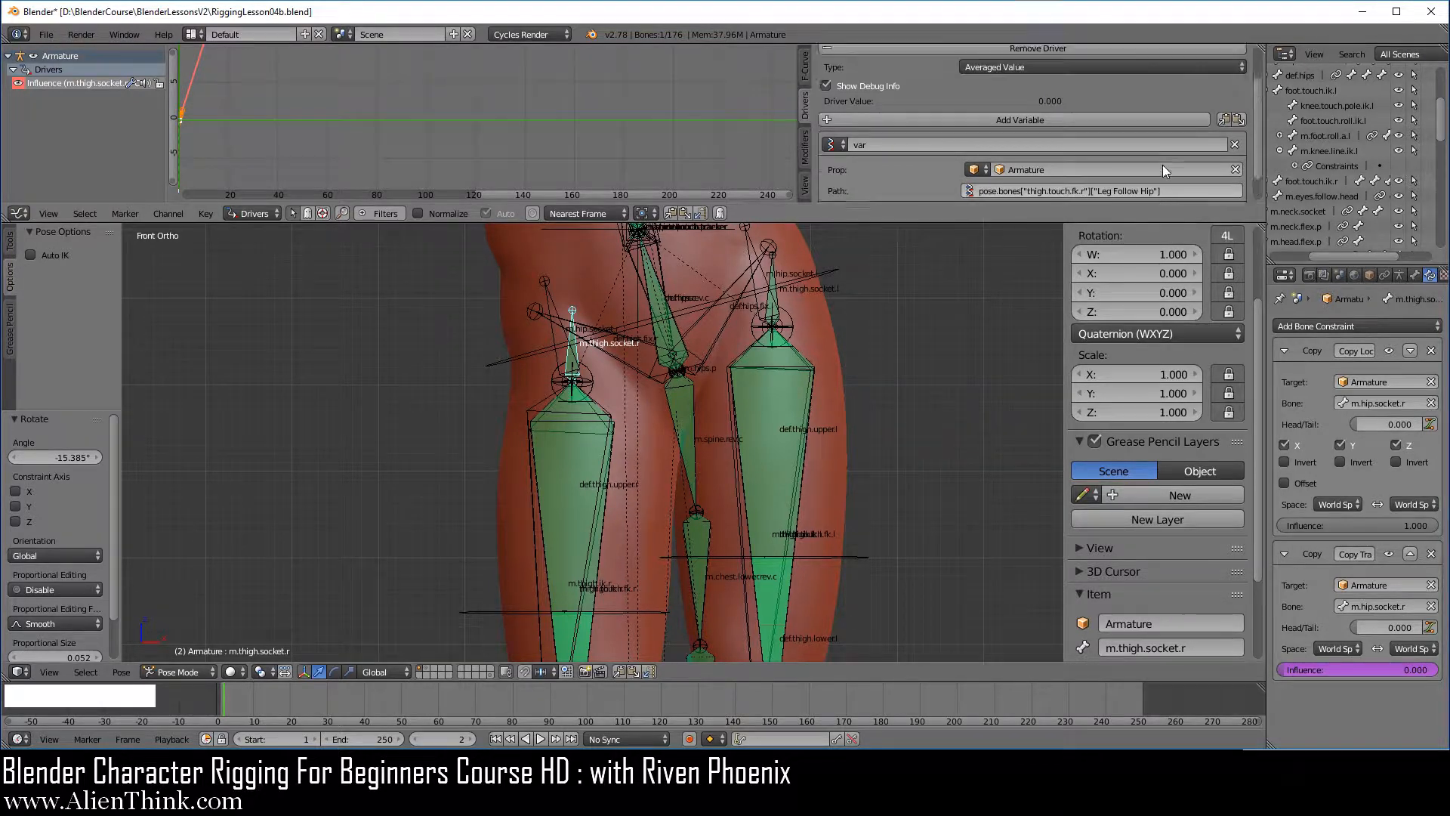
{"action": "left_click", "coordinate": [1009, 75]}
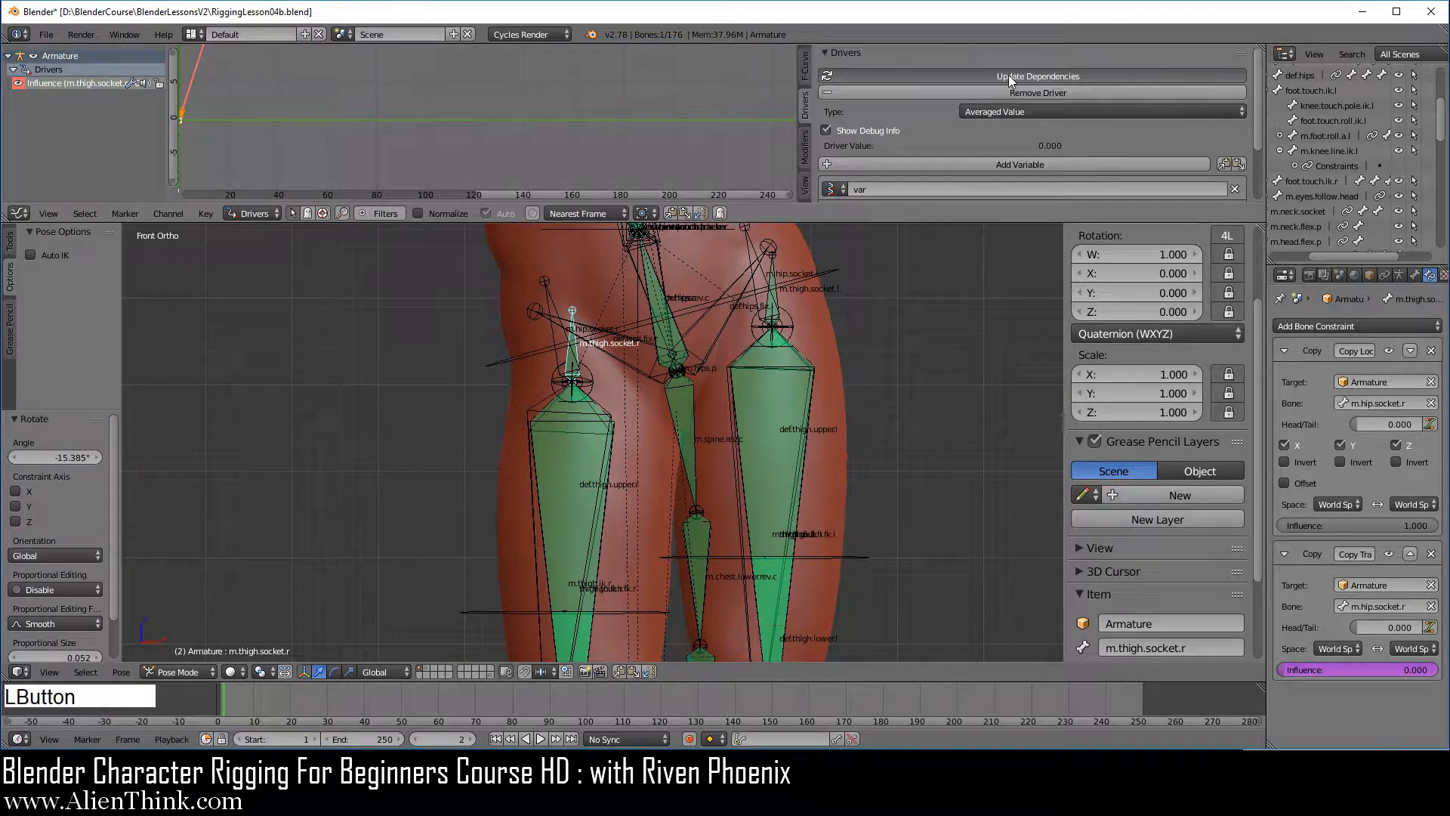
Test the Leg Follow Hip property on thigh.touch.fk.r with the new driver.
{"action": "right_click", "coordinate": [660, 610]}
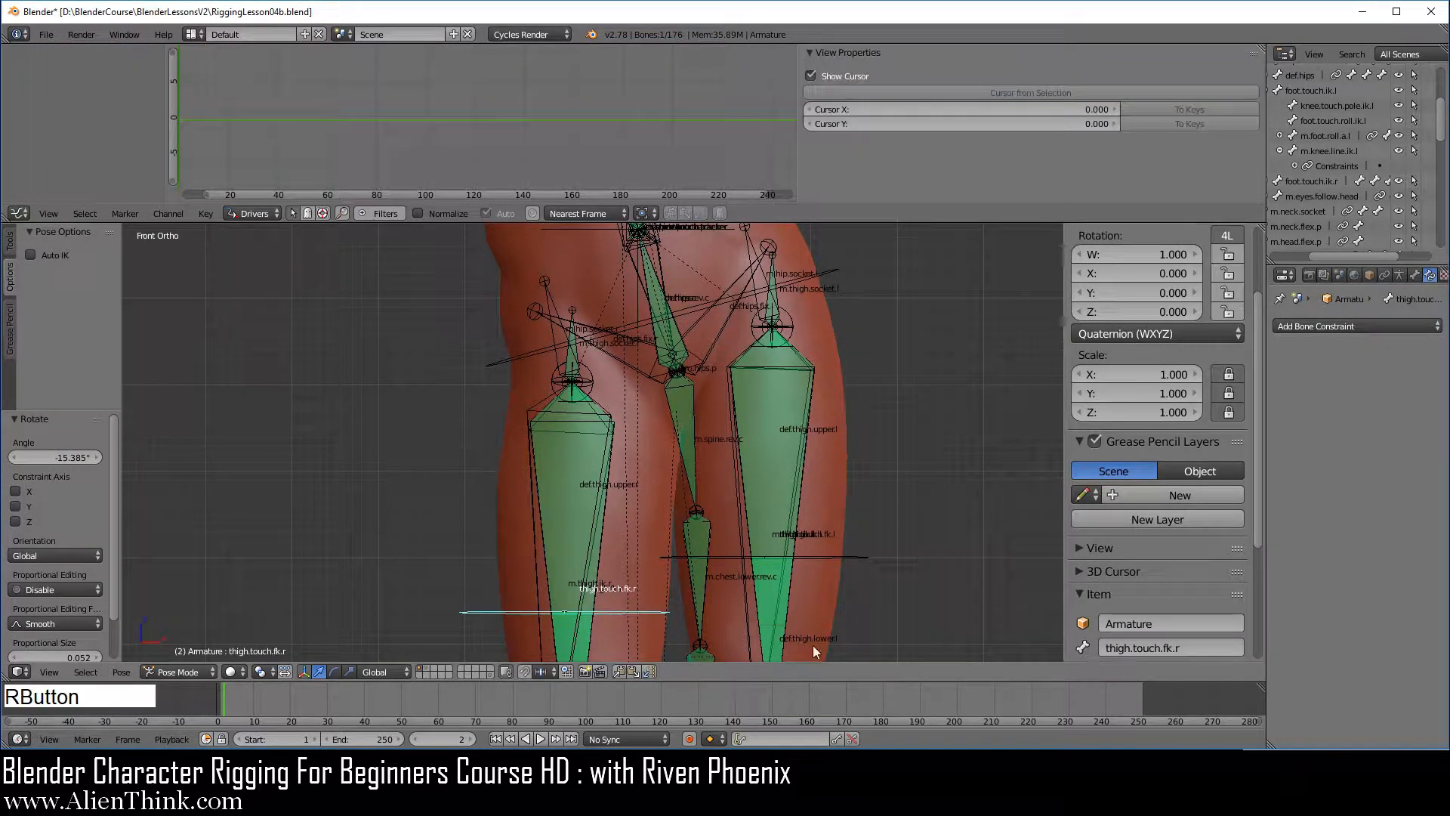
{"action": "scroll", "coordinate": [1142, 586], "scroll_direction": "down", "scroll_amount": 5}
{"action": "mouse_move", "coordinate": [1198, 646]}
{"action": "left_mouse_down"}
{"action": "mouse_move", "coordinate": [1314, 646]}
{"action": "mouse_move", "coordinate": [1197, 645]}
{"action": "left_mouse_up"}
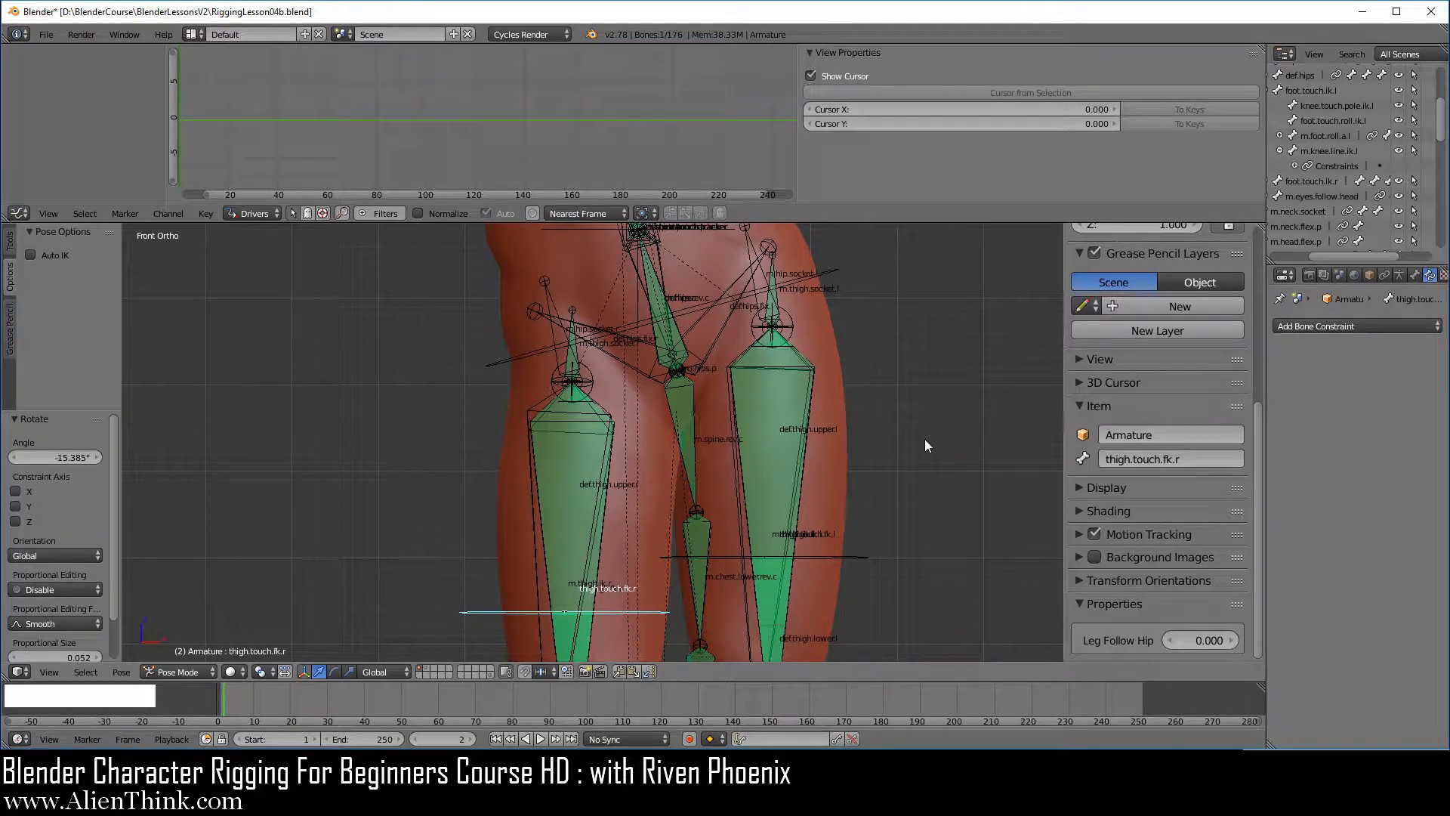
Clear the pose rotation of all bones and check Leg Follow Hip on both thigh FK controls.
{"action": "key", "text": "a"}
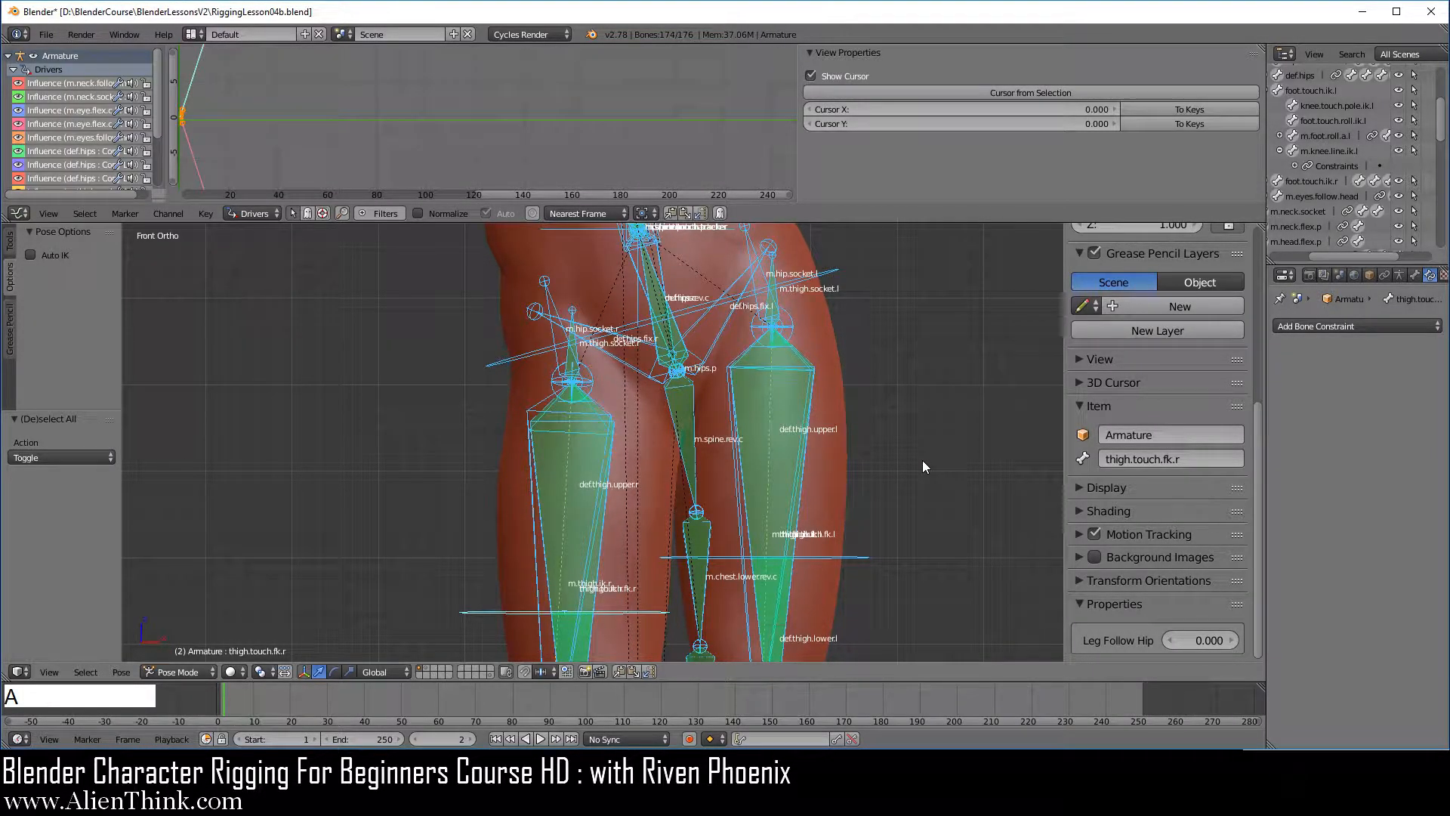
{"action": "key", "text": "alt+r"}
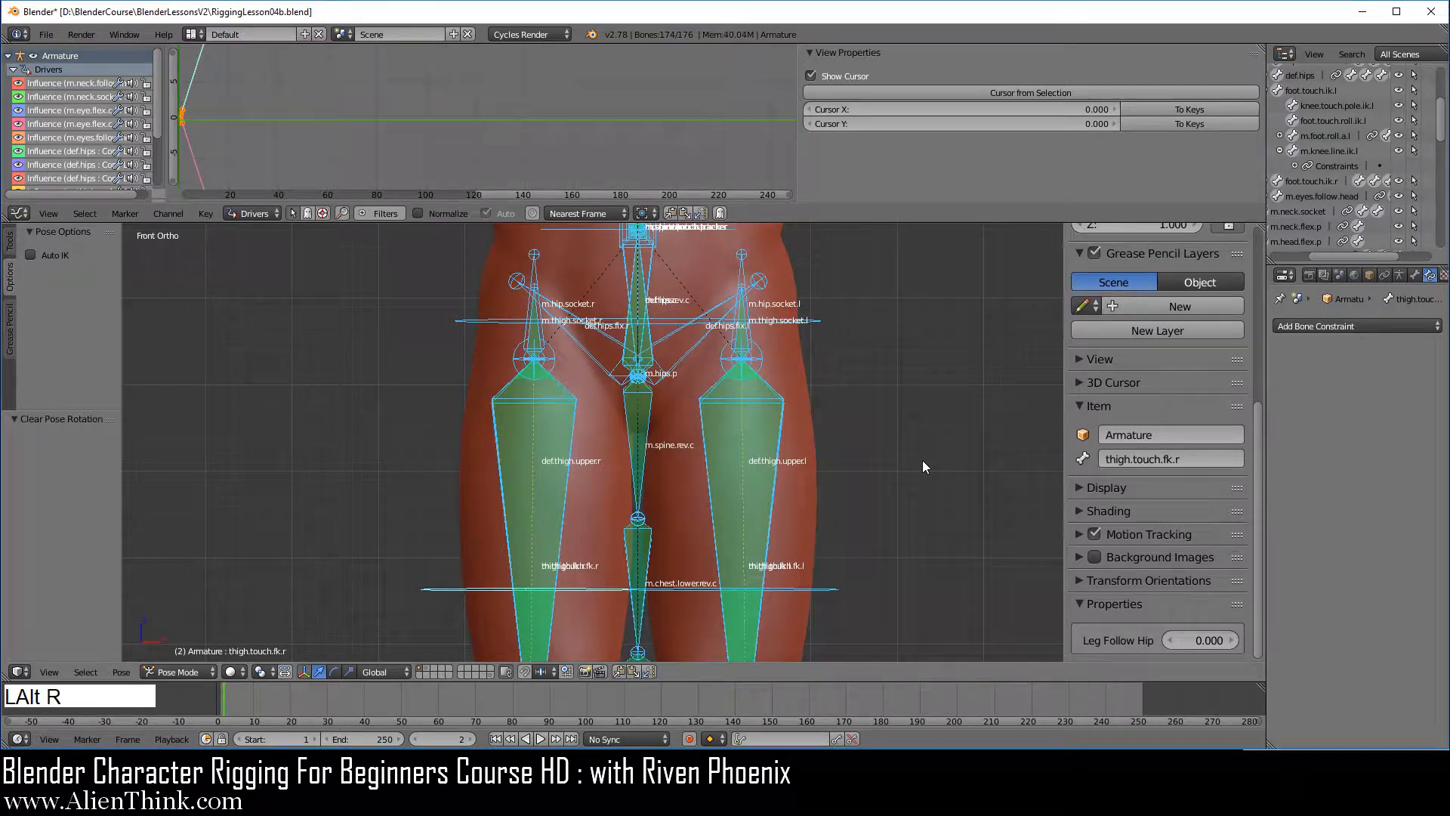
{"action": "key", "text": "a"}
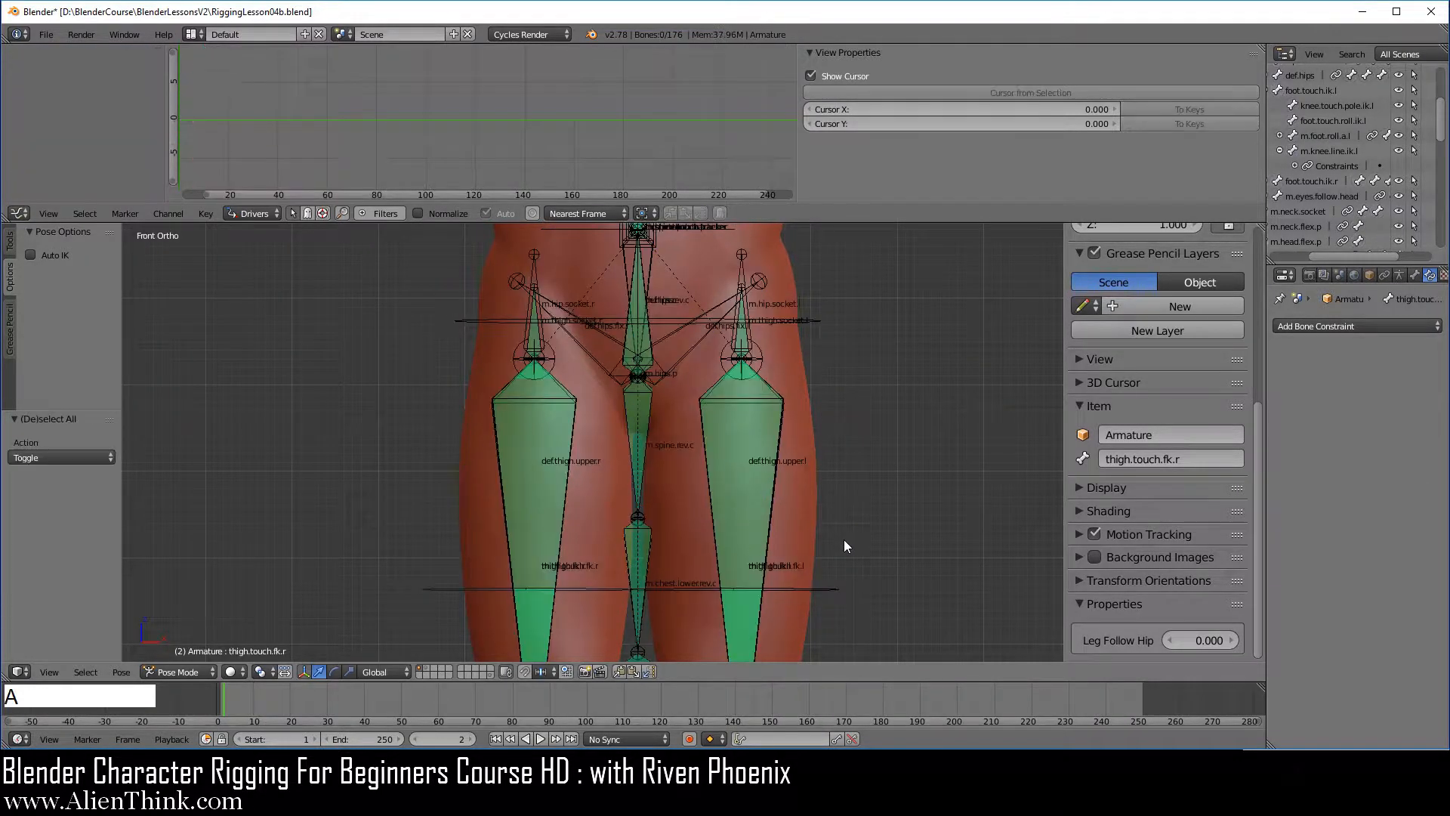
{"action": "right_click", "coordinate": [829, 587]}
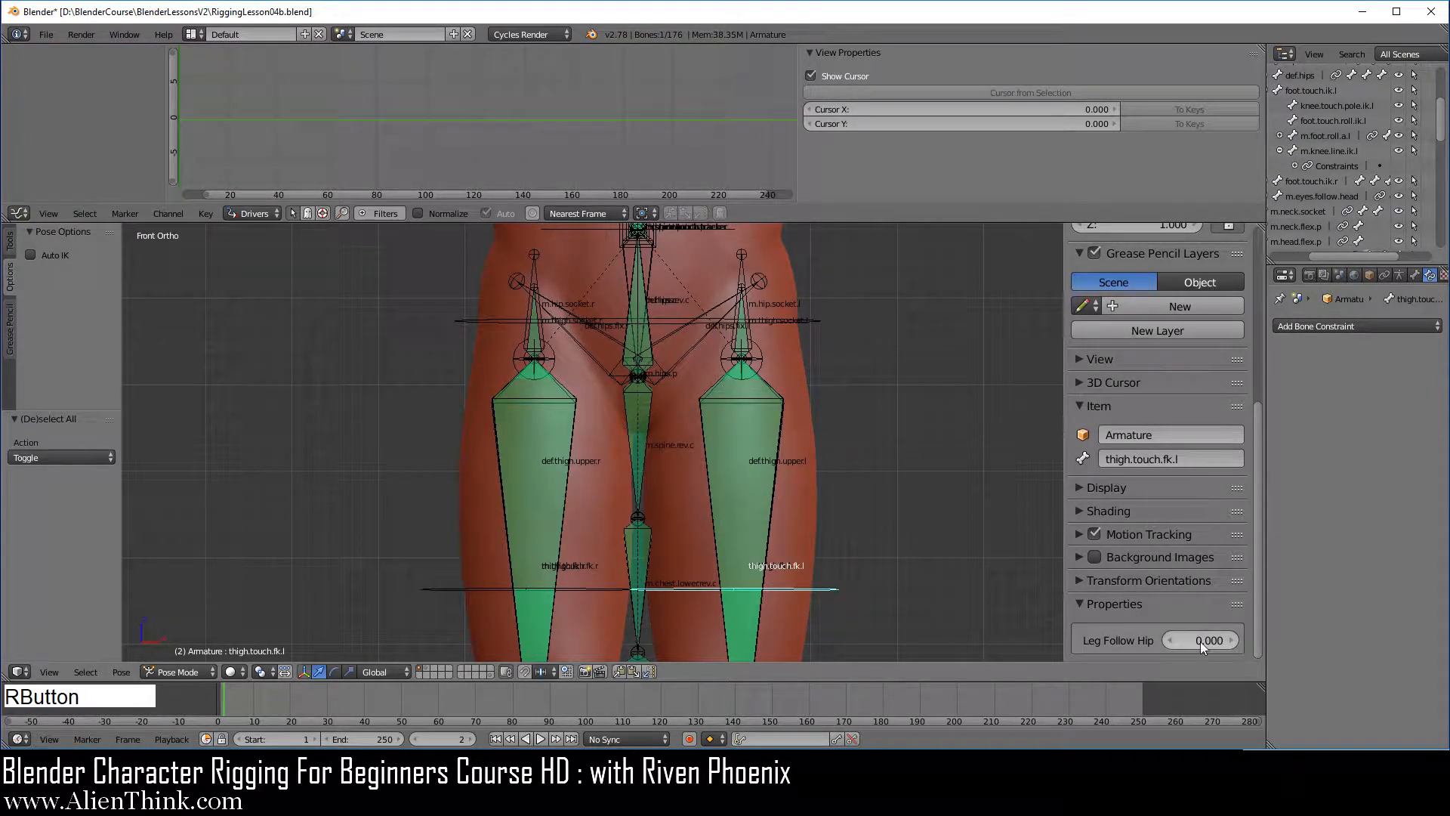
{"action": "right_click", "coordinate": [442, 588]}
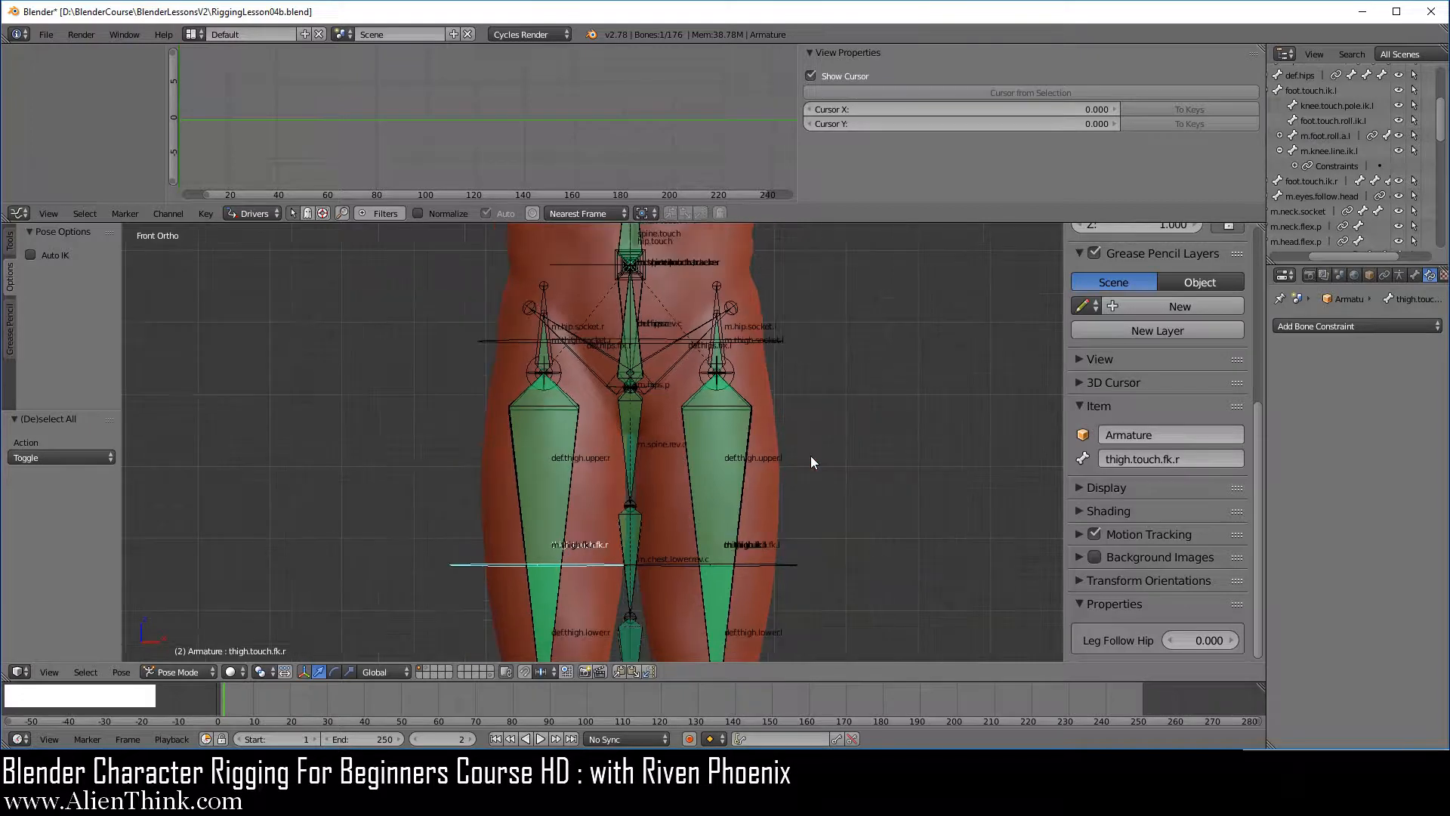
Select the right foot control foot.touch.ik.r and test-move it, cancelling the move.
{"action": "middle_click_drag", "start_coordinate": [765, 554], "coordinate": [762, 357], "text": "shift"}
{"action": "middle_click_drag", "start_coordinate": [758, 556], "coordinate": [788, 358], "text": "shift"}
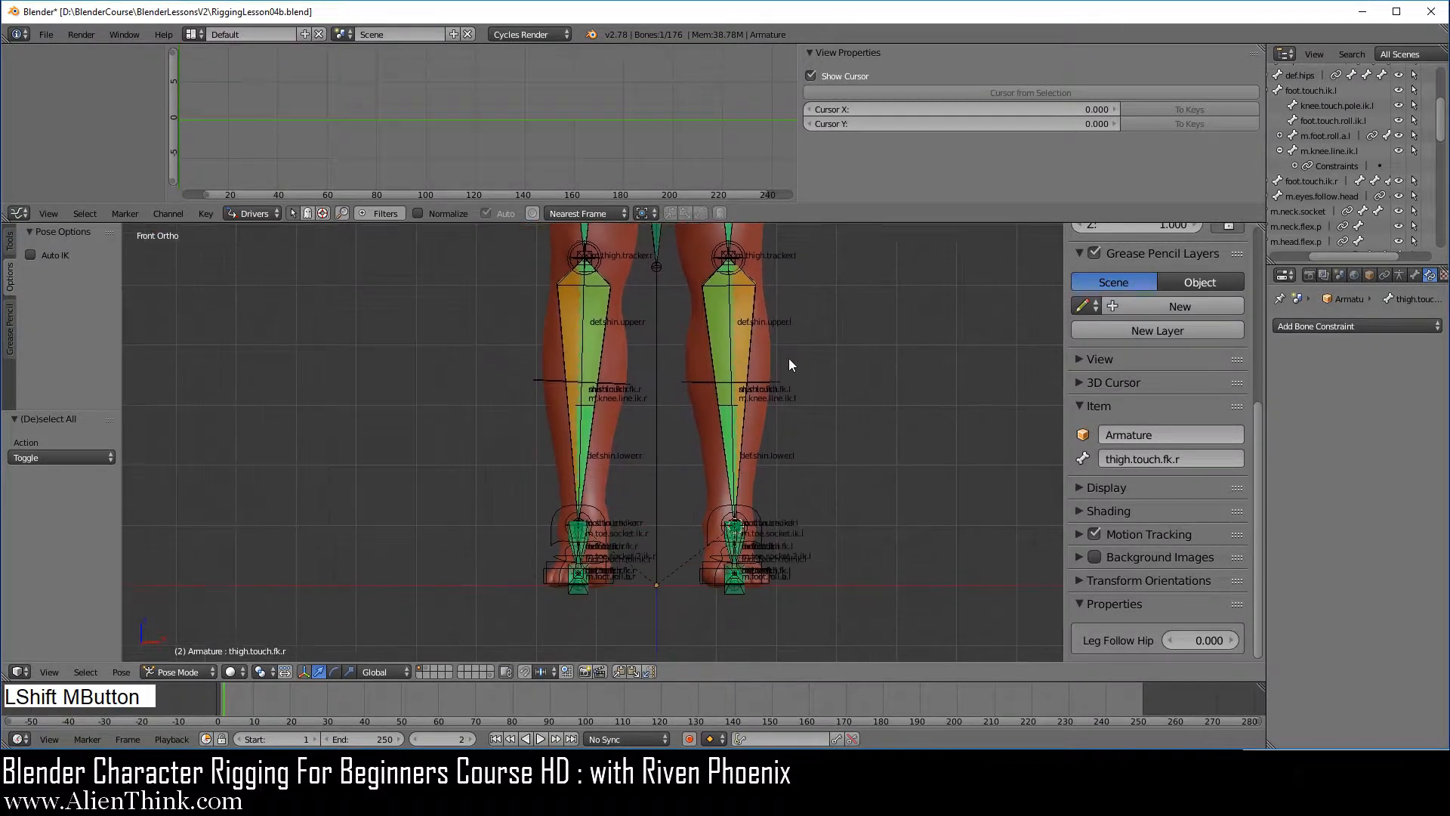
{"action": "middle_click_drag", "start_coordinate": [731, 508], "coordinate": [664, 463], "text": "shift"}
{"action": "scroll", "coordinate": [705, 449], "scroll_direction": "up", "scroll_amount": 2}
{"action": "scroll", "coordinate": [685, 502], "scroll_direction": "up", "scroll_amount": 2}
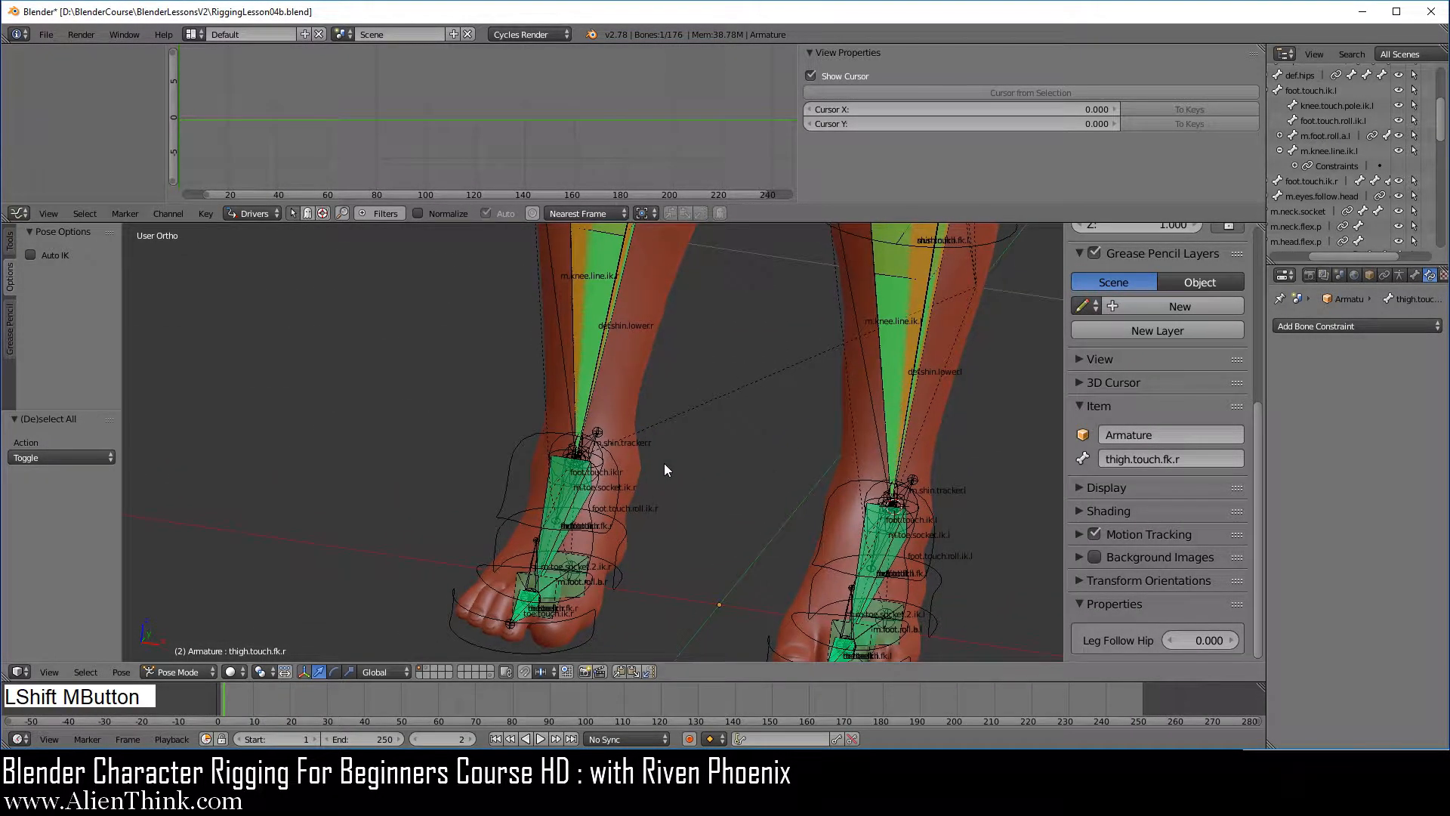
{"action": "right_click", "coordinate": [543, 440]}
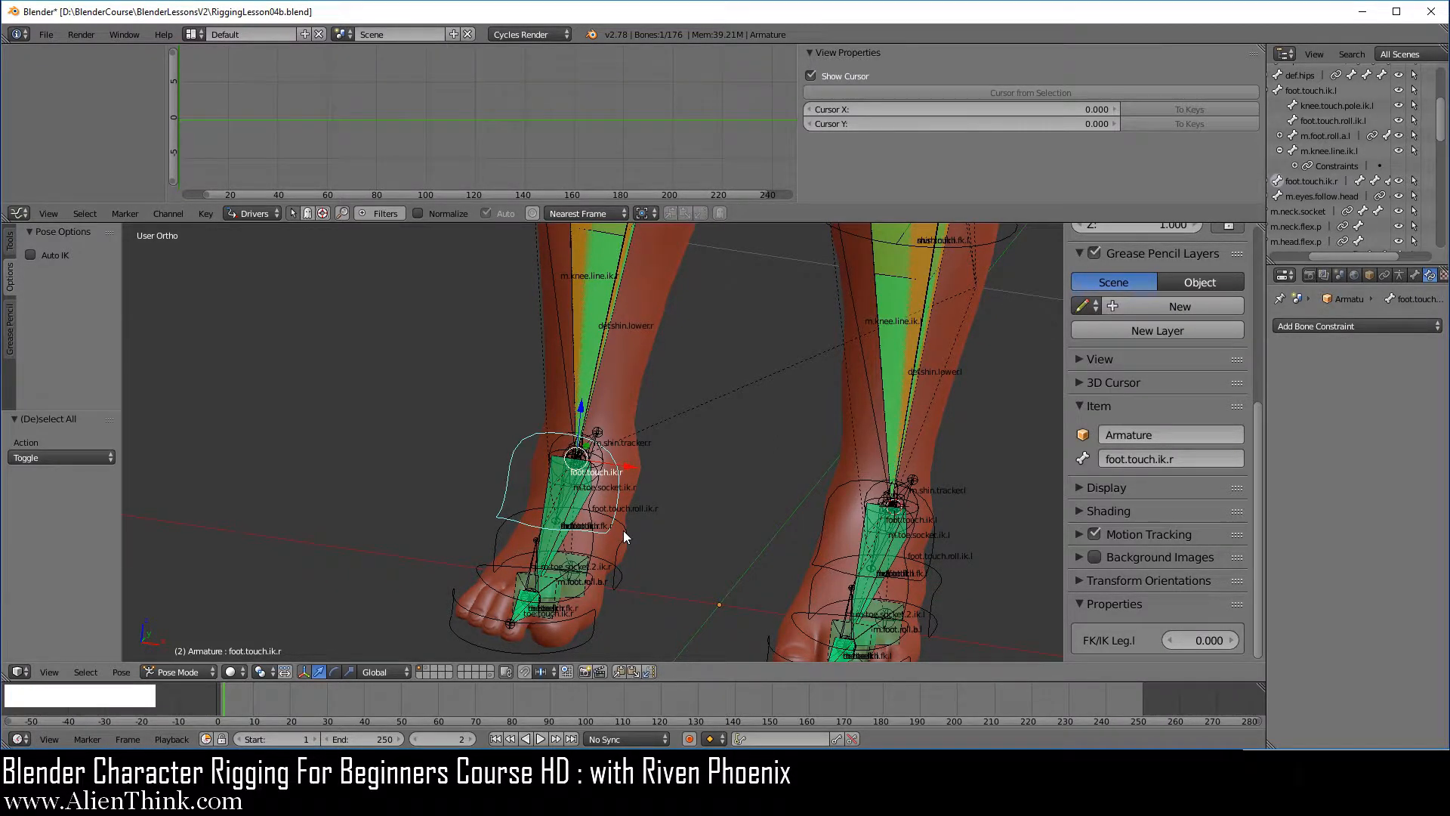
{"action": "key", "text": "g"}
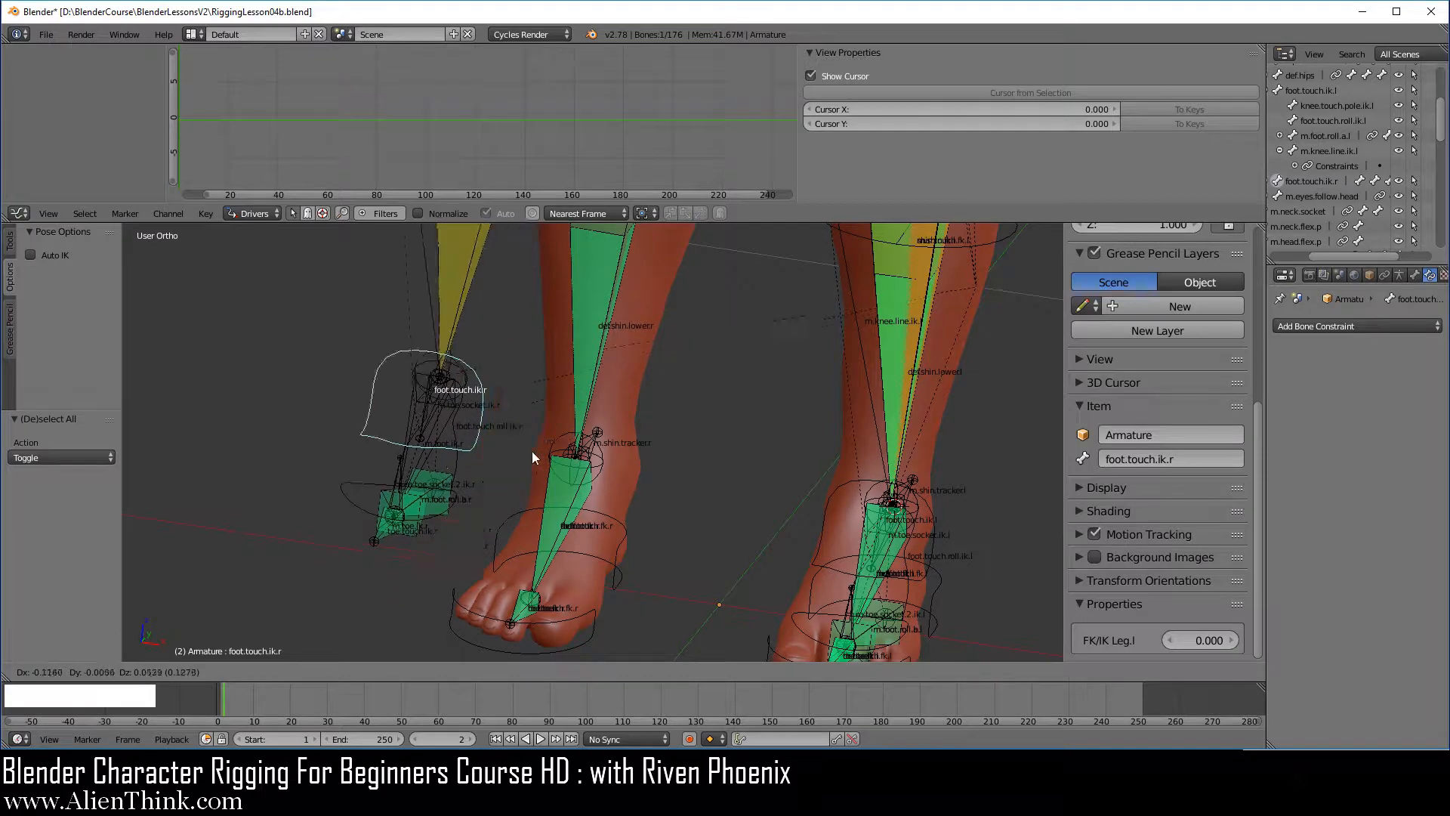
{"action": "right_click", "coordinate": [523, 456]}
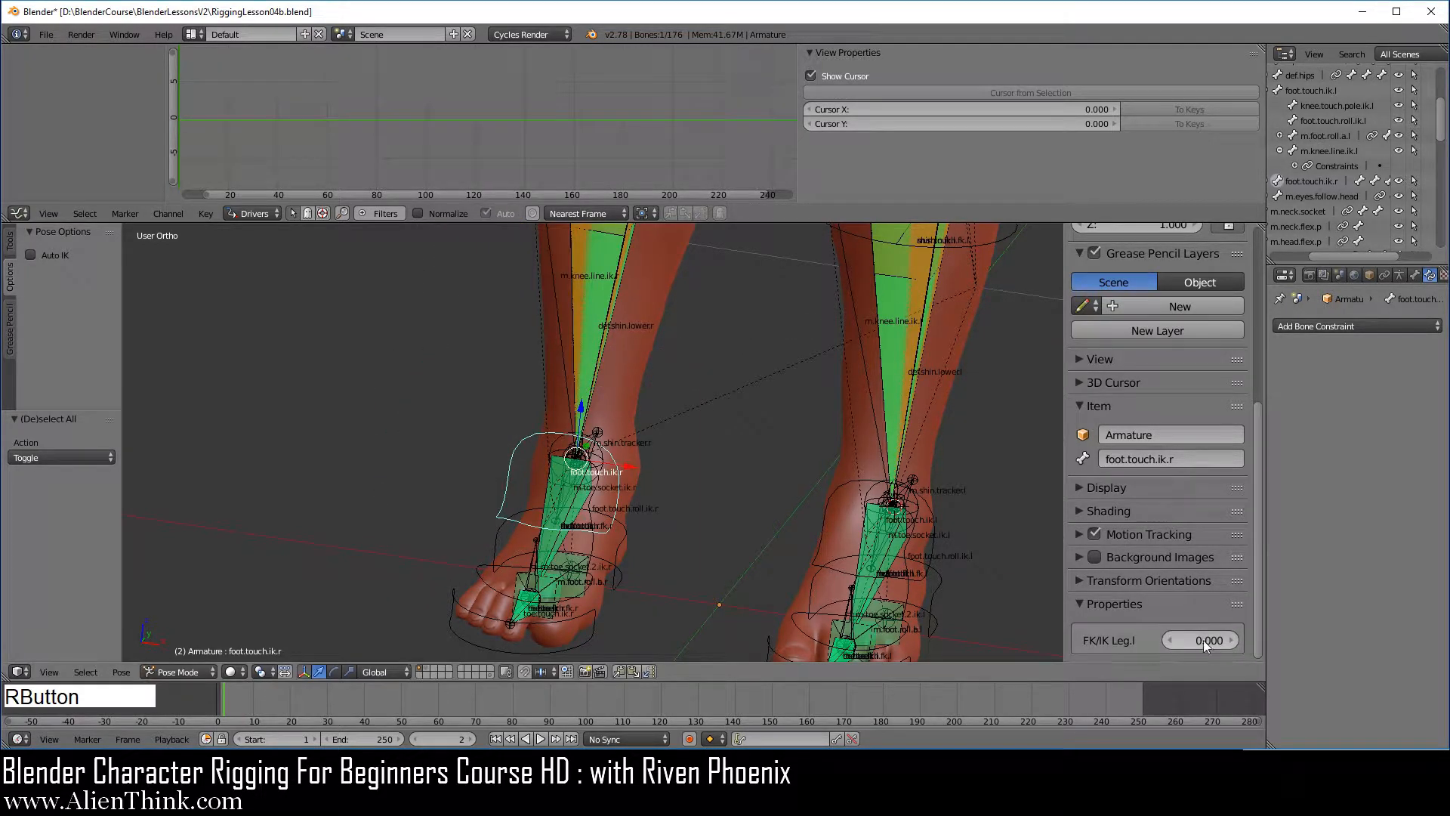
Set the FK/IK Leg.l property of foot.touch.ik.r to 1.000 and test moving the control.
{"action": "left_click_drag", "start_coordinate": [1204, 641], "coordinate": [1239, 640]}
{"action": "key", "text": "g"}
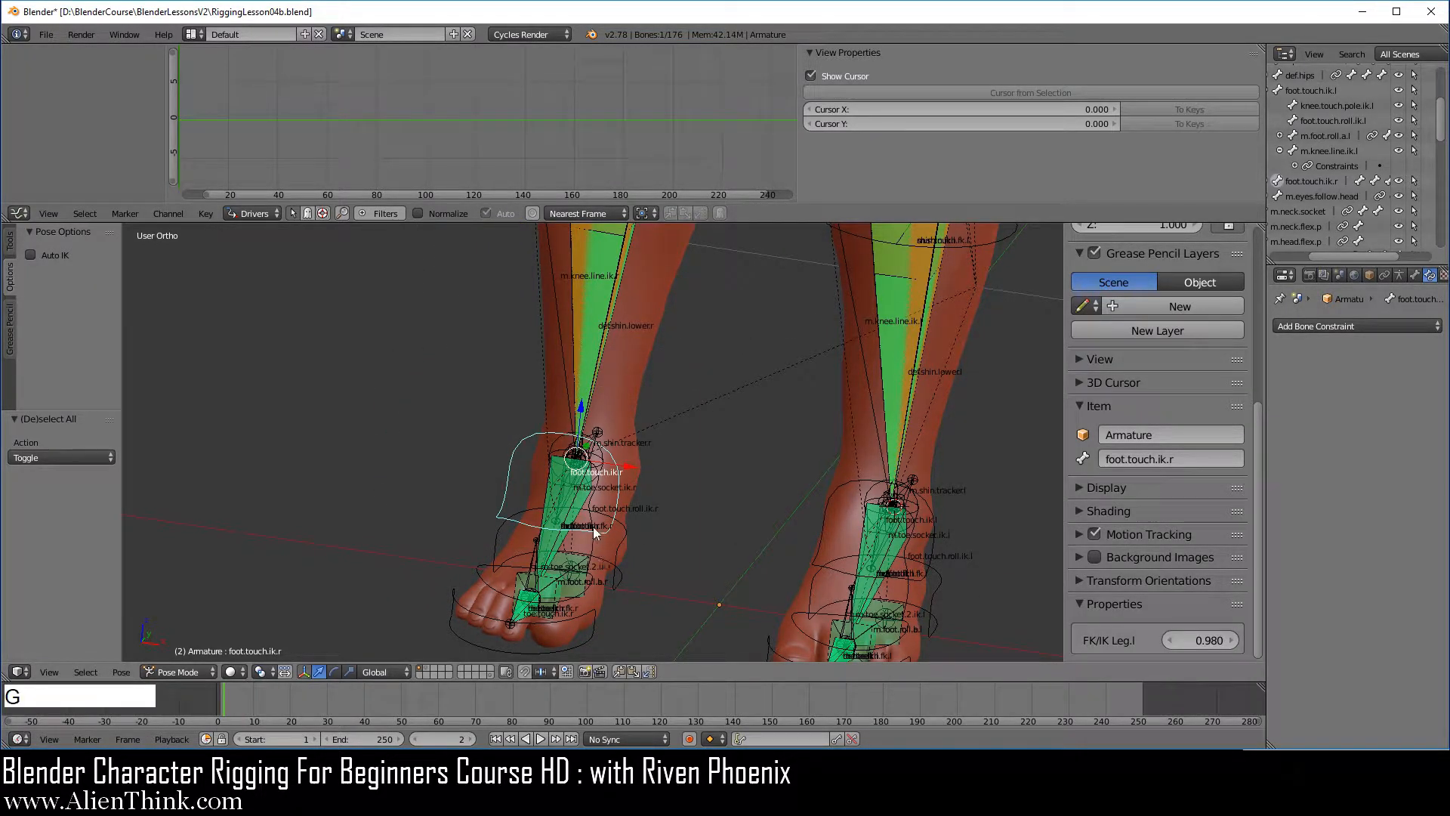
{"action": "right_click", "coordinate": [514, 503]}
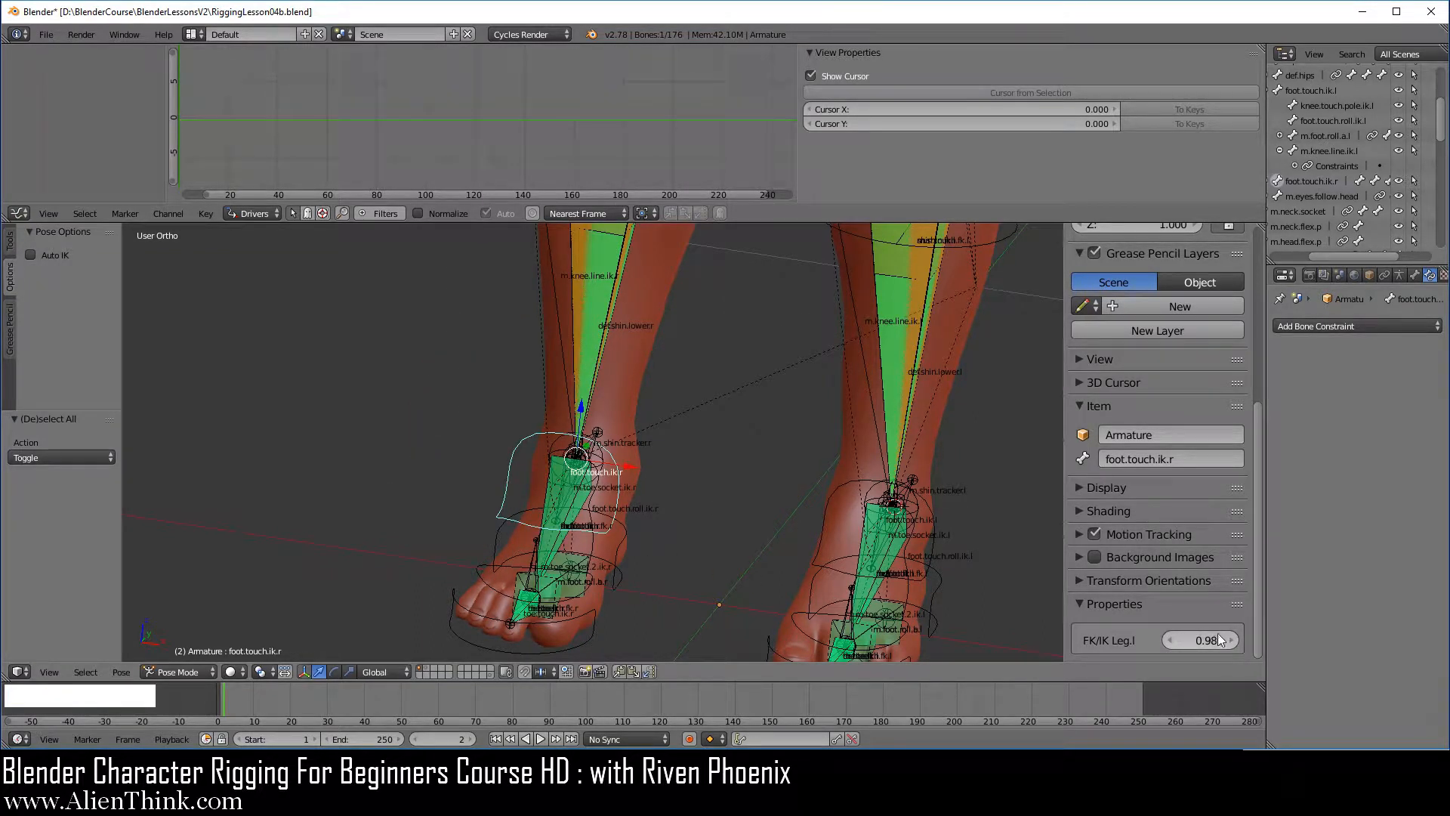
{"action": "left_click", "coordinate": [1191, 641]}
Show only the armature's first layer and layers[30], hiding the layer that holds the IK leg bones.
{"action": "left_click", "coordinate": [1399, 272]}
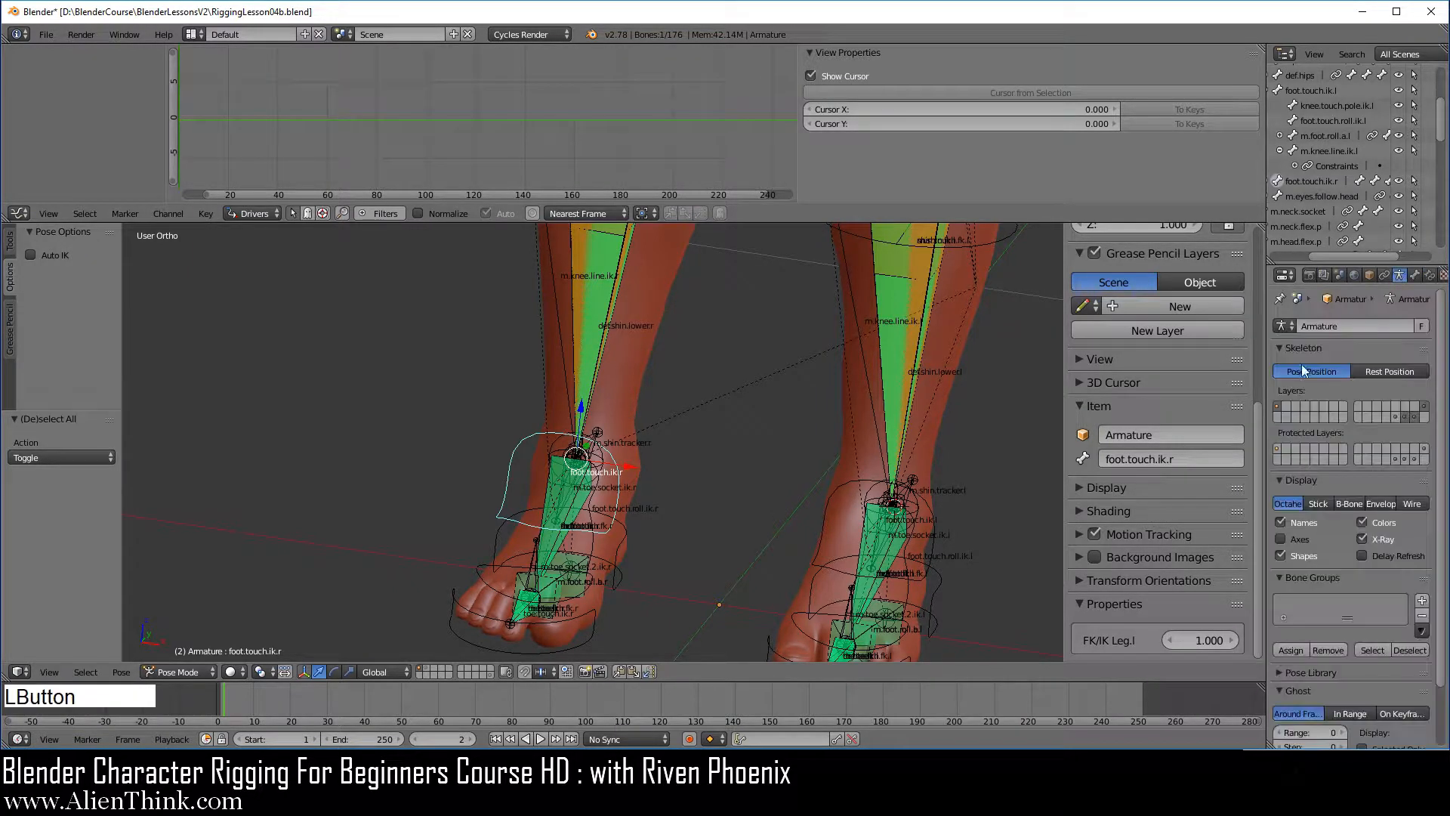
{"action": "left_click", "coordinate": [1426, 408]}
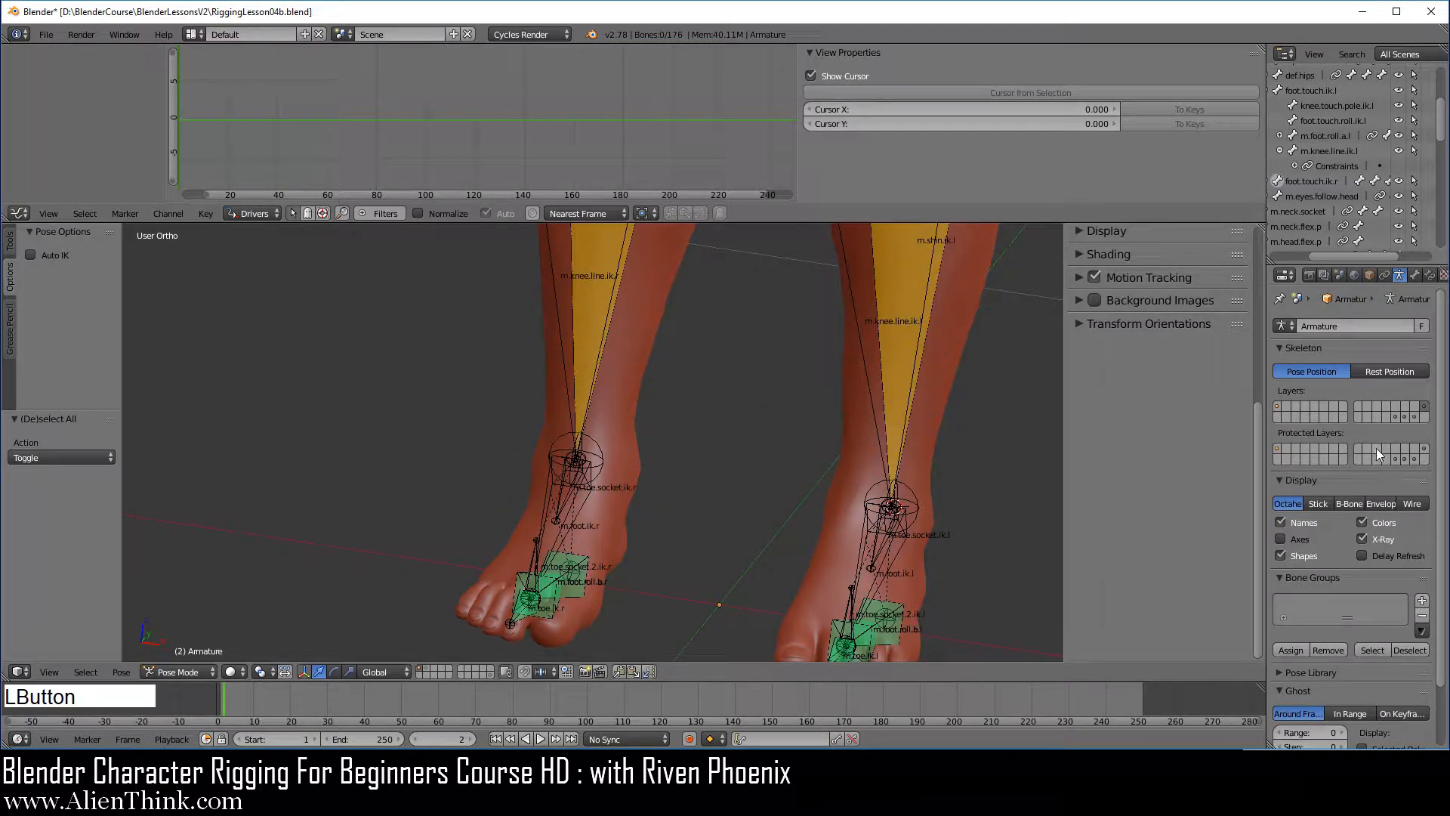
{"action": "left_click", "coordinate": [1278, 405], "text": "shift"}
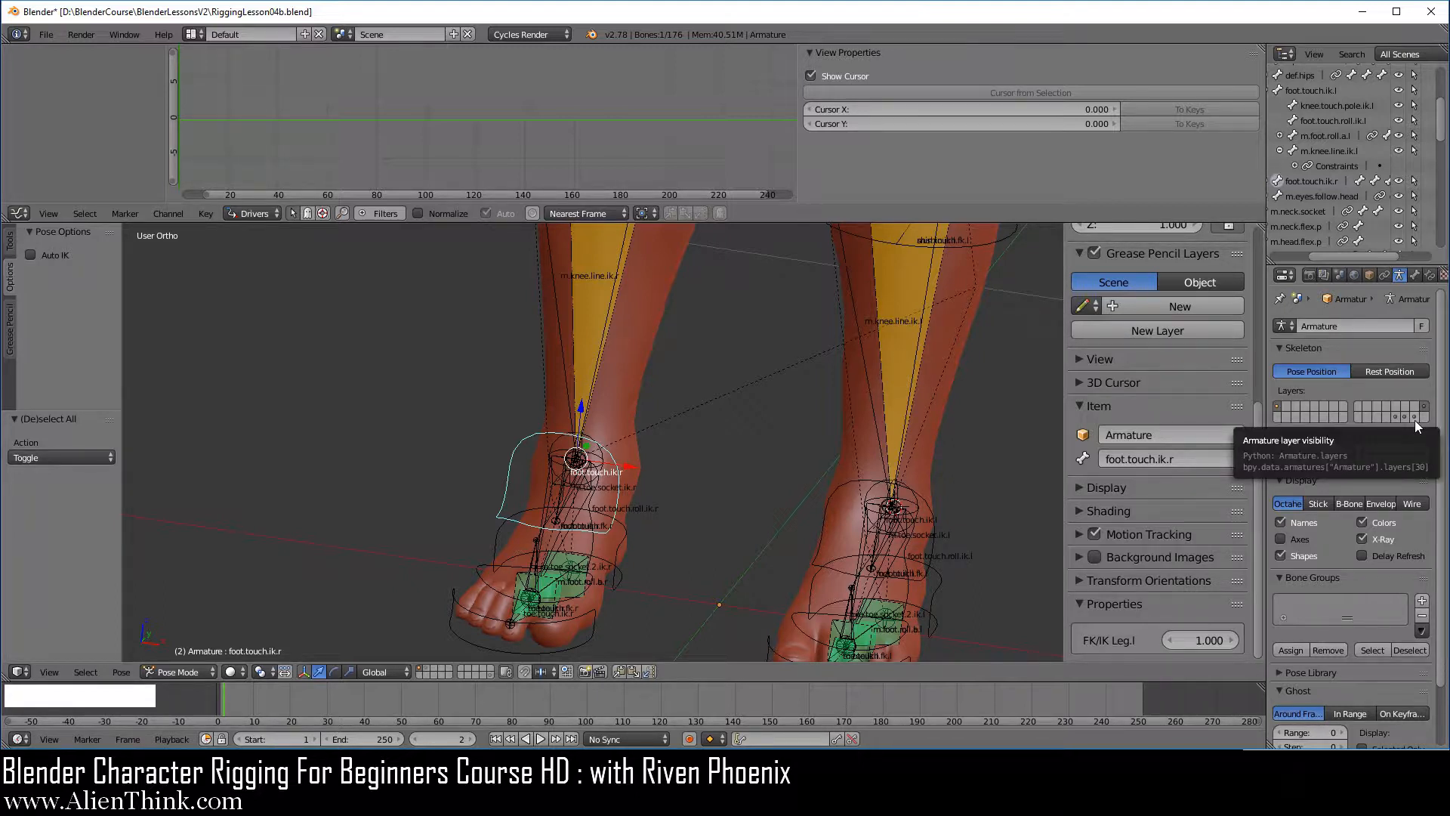
{"action": "key", "text": "shift"}
{"action": "left_click", "coordinate": [1415, 414], "text": "shift"}
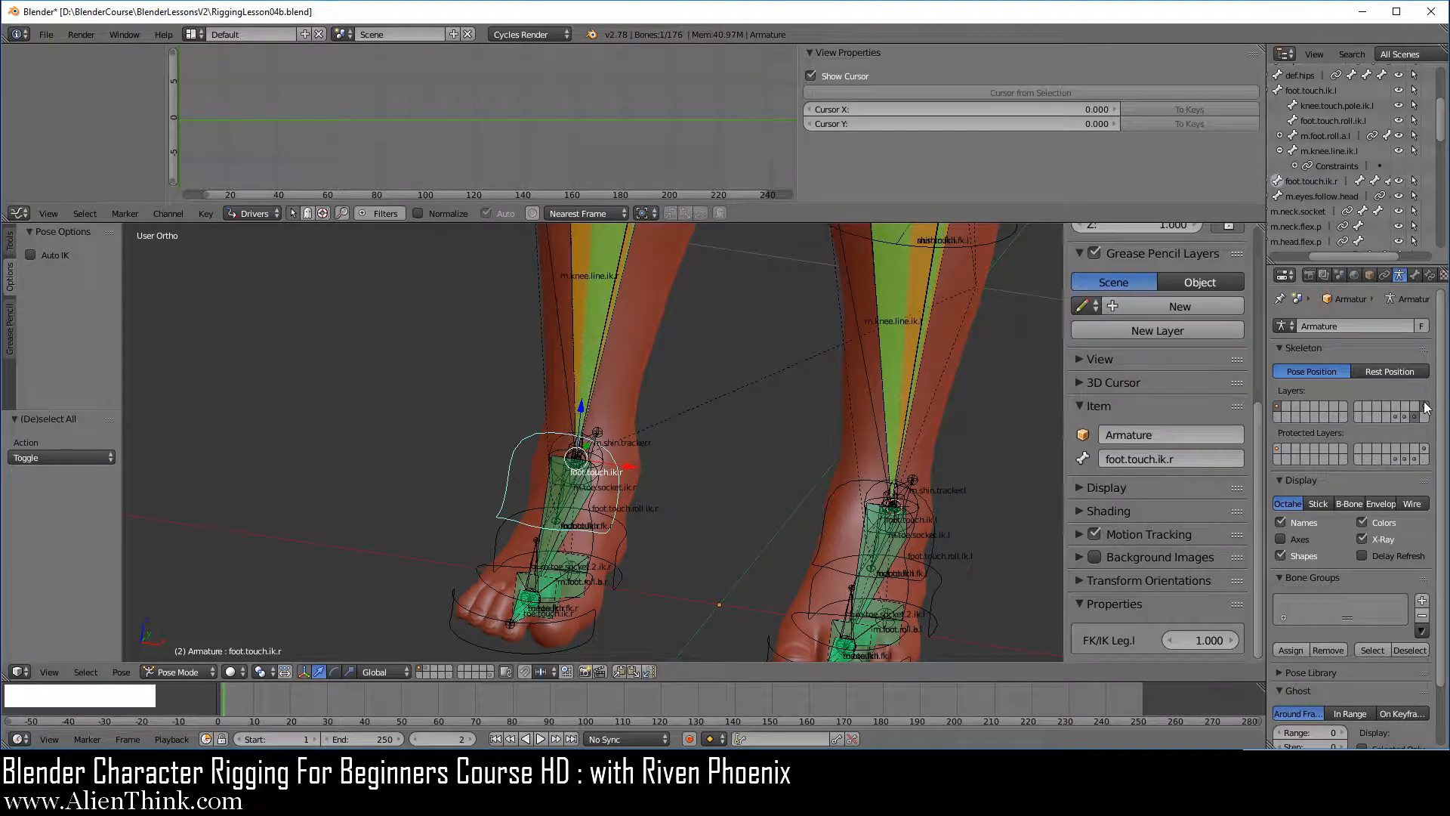
{"action": "left_click", "coordinate": [1425, 413], "text": "shift"}
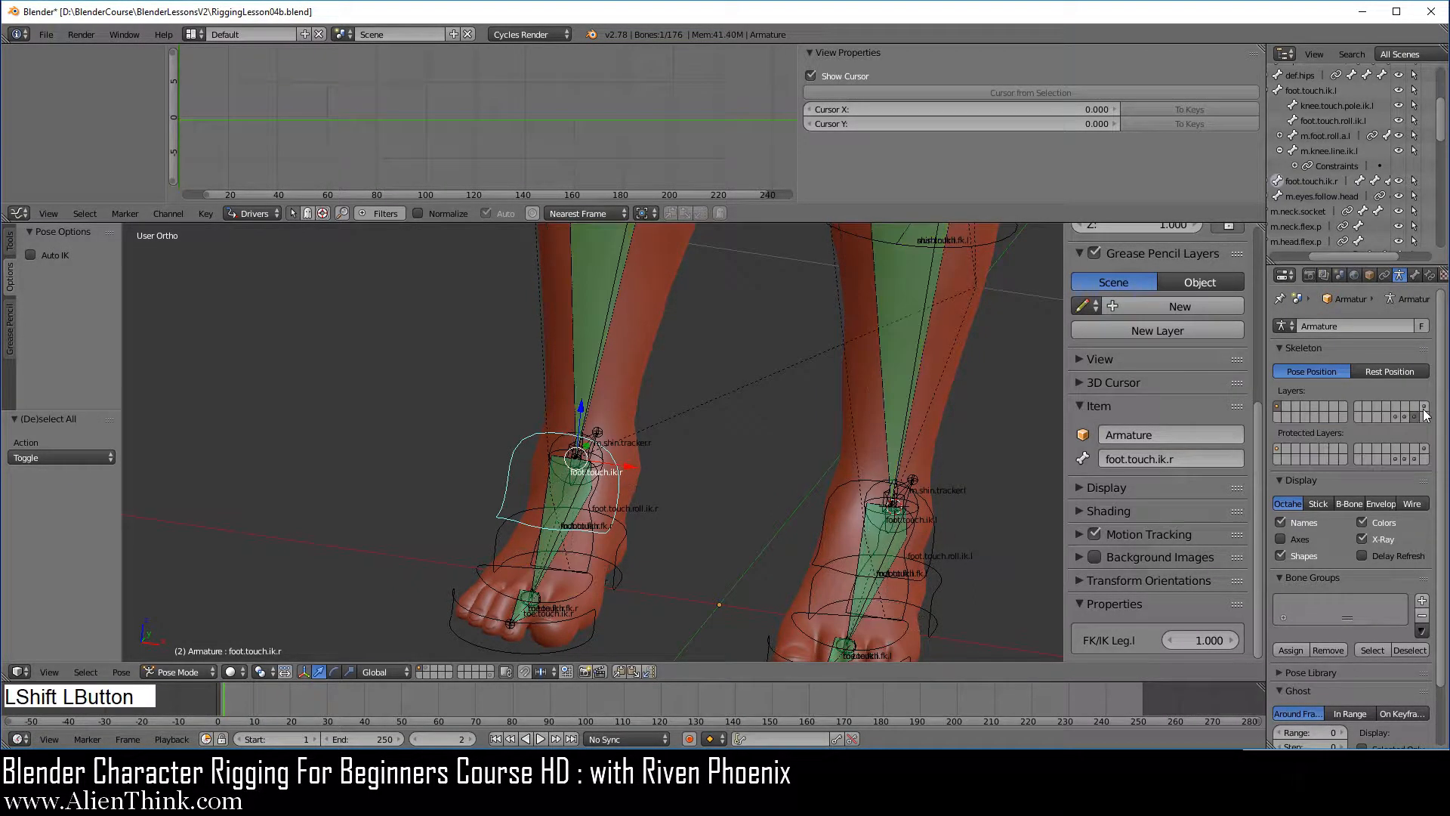
Copy the Influence driver from the ik constraint of m.thigh.fk.l to the ik constraint of m.thigh.fk.r.
{"action": "middle_click_drag", "start_coordinate": [744, 451], "coordinate": [667, 547], "text": "shift"}
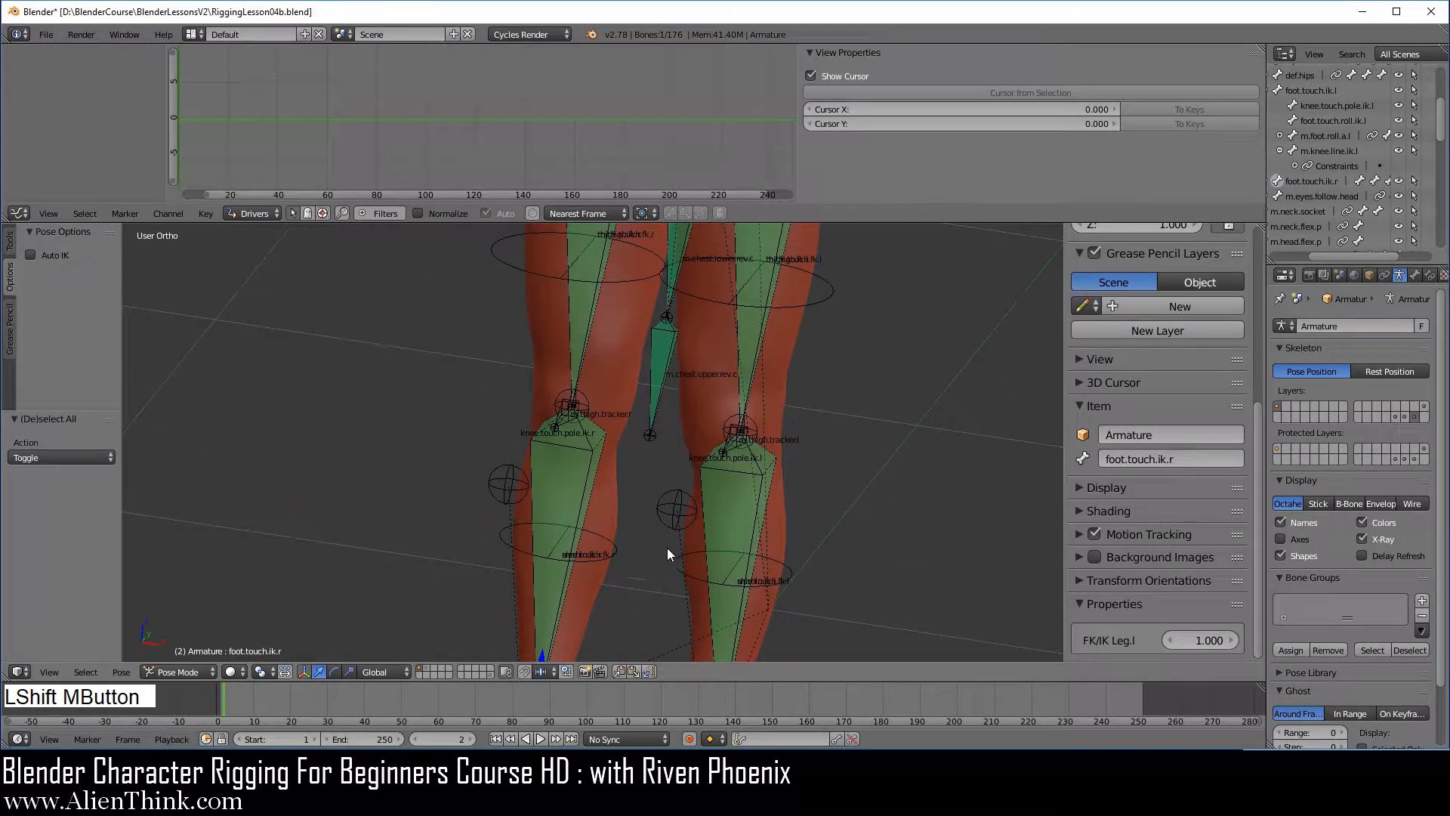
{"action": "key", "text": "KP_1"}
{"action": "middle_click_drag", "start_coordinate": [678, 452], "coordinate": [699, 505], "text": "shift"}
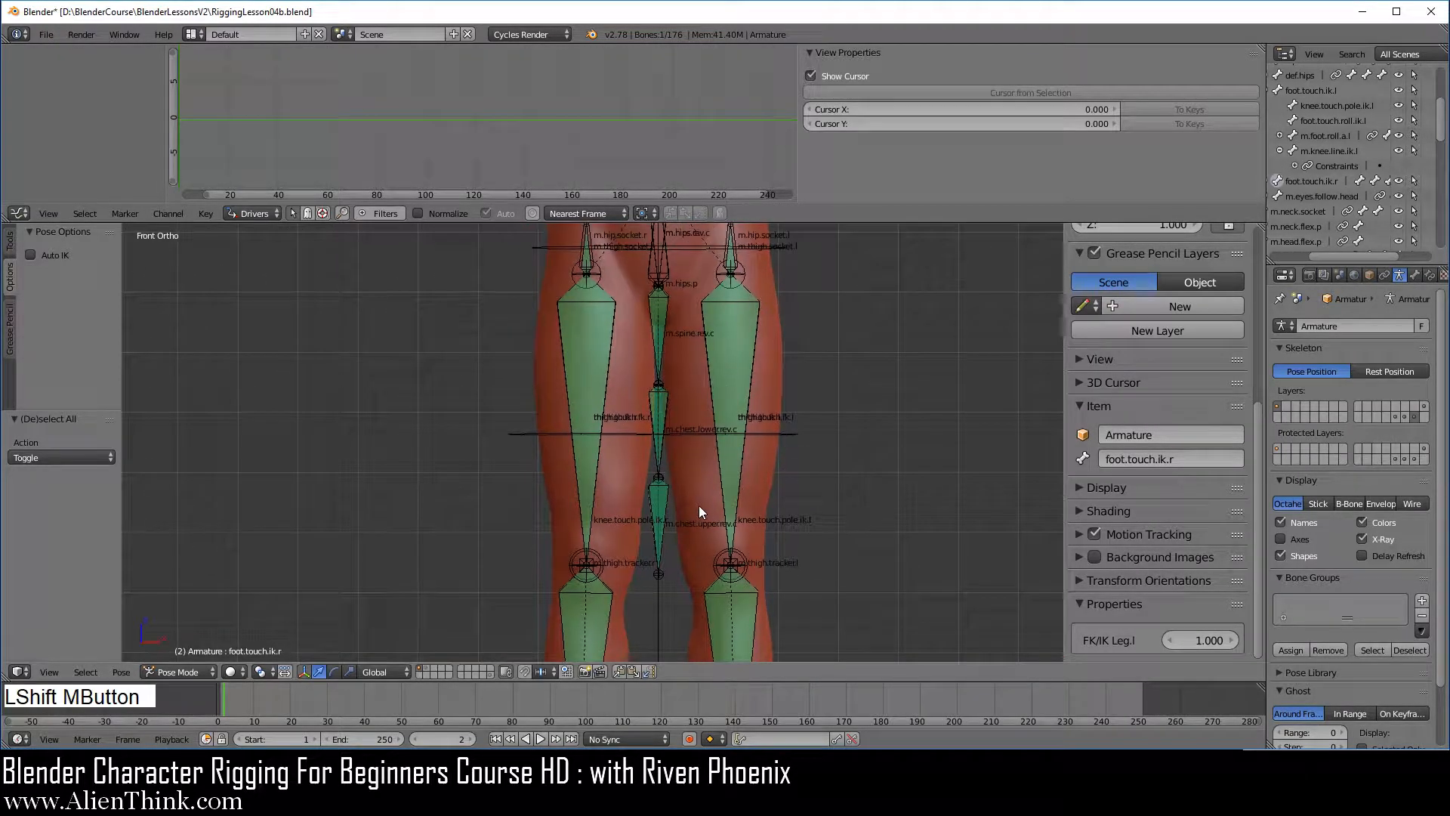
{"action": "right_click", "coordinate": [726, 357]}
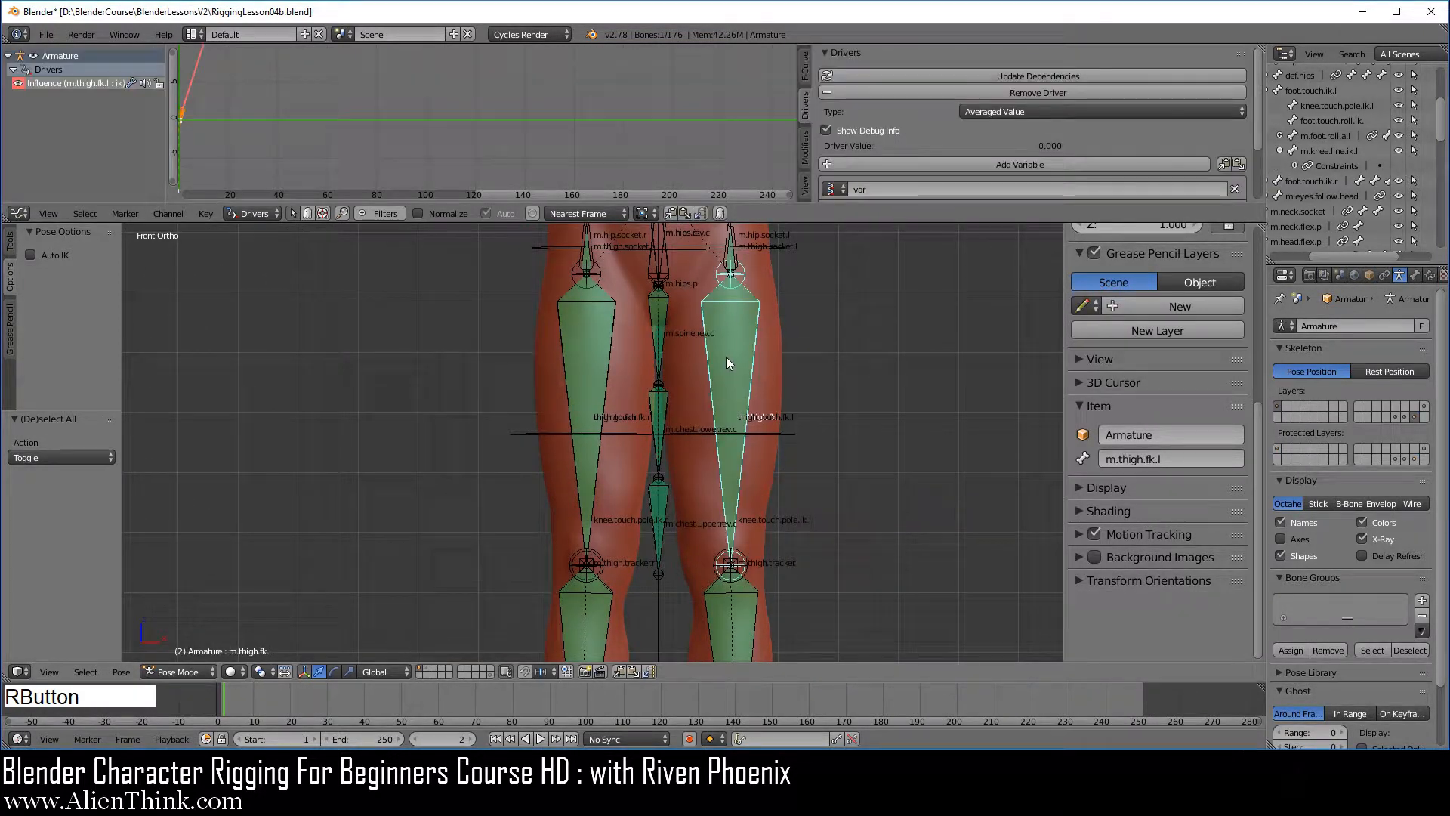
{"action": "left_click", "coordinate": [1429, 275]}
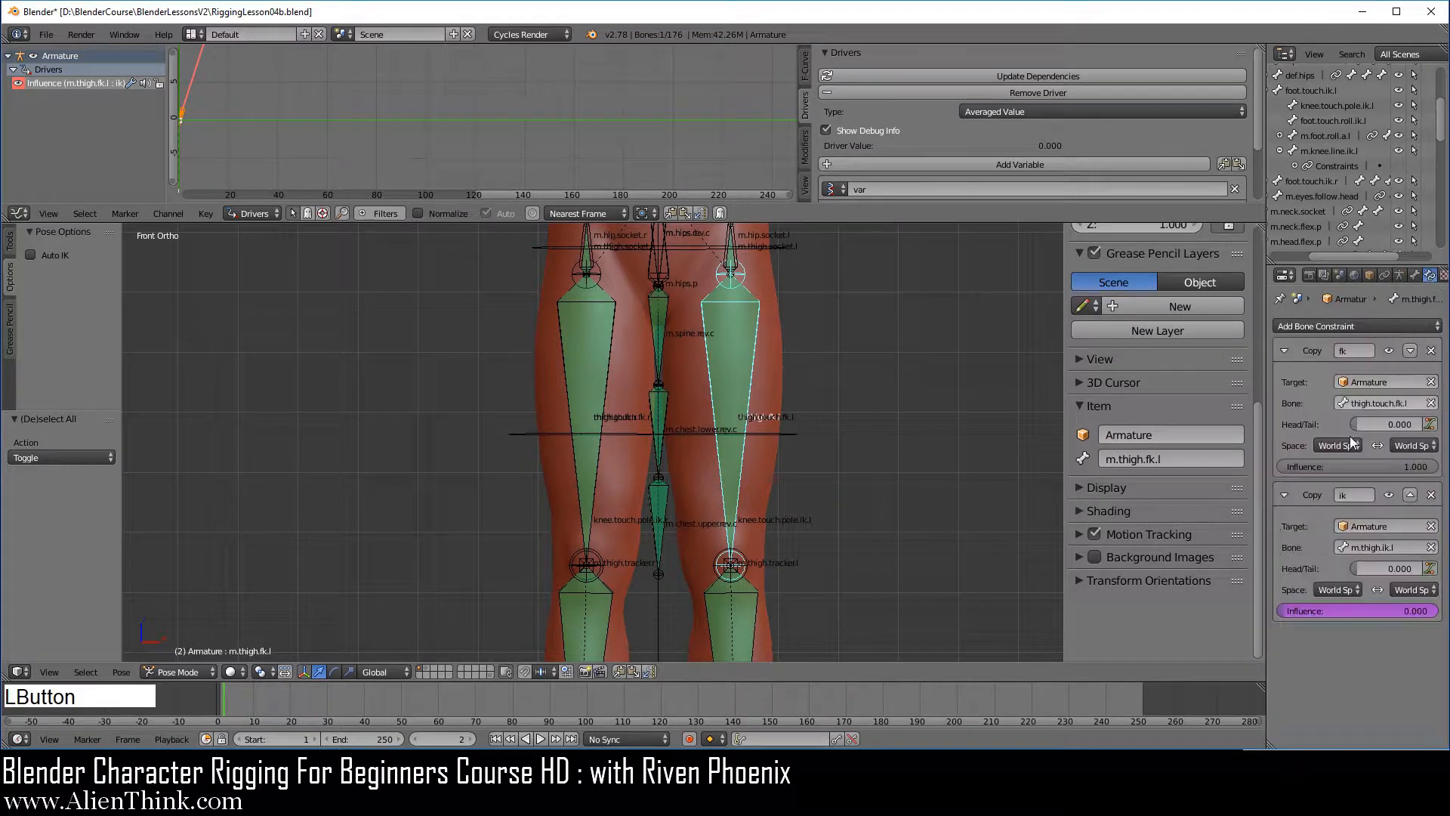
{"action": "right_click", "coordinate": [1357, 609]}
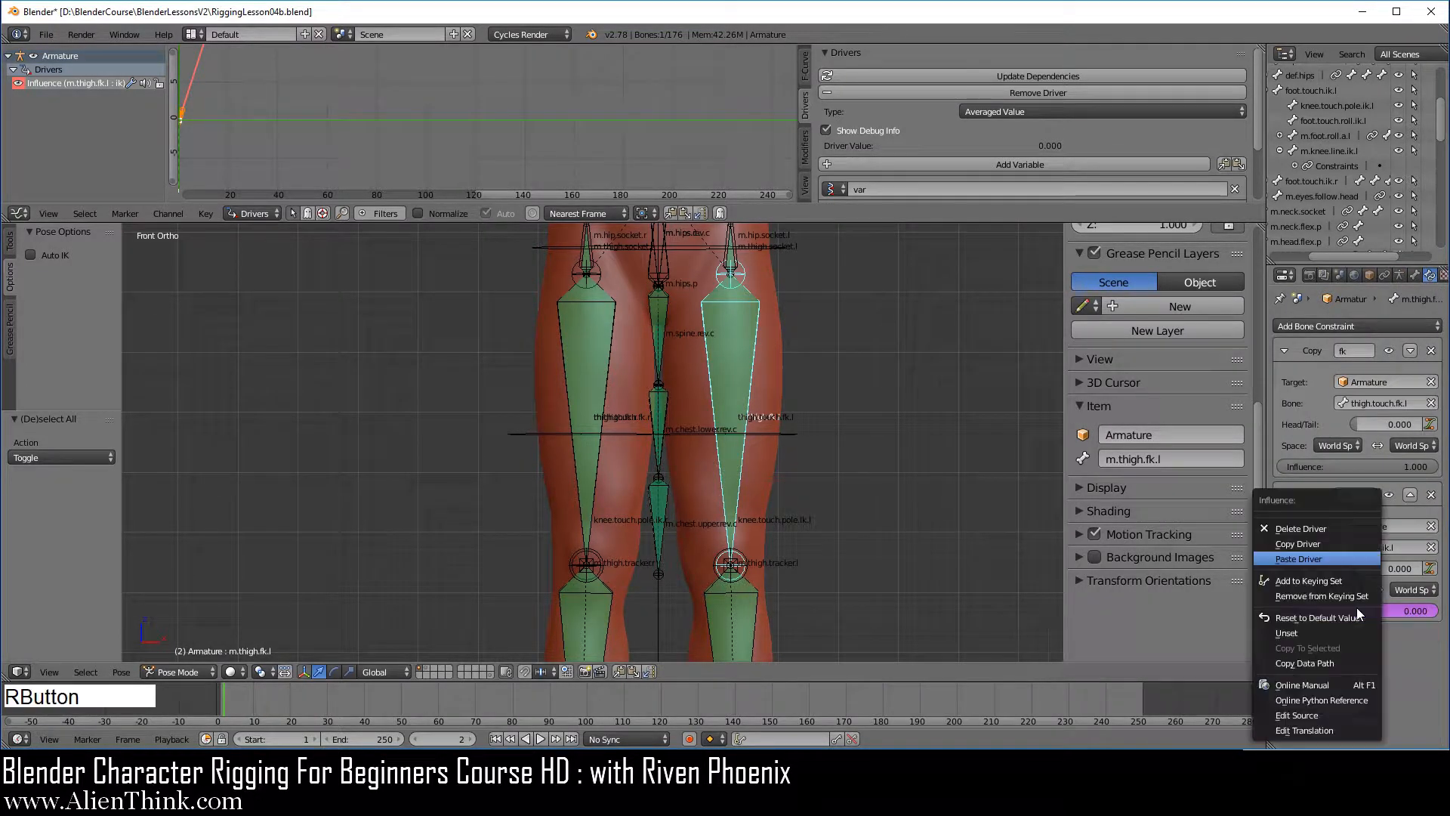
{"action": "left_click", "coordinate": [1300, 559]}
{"action": "right_click", "coordinate": [592, 370]}
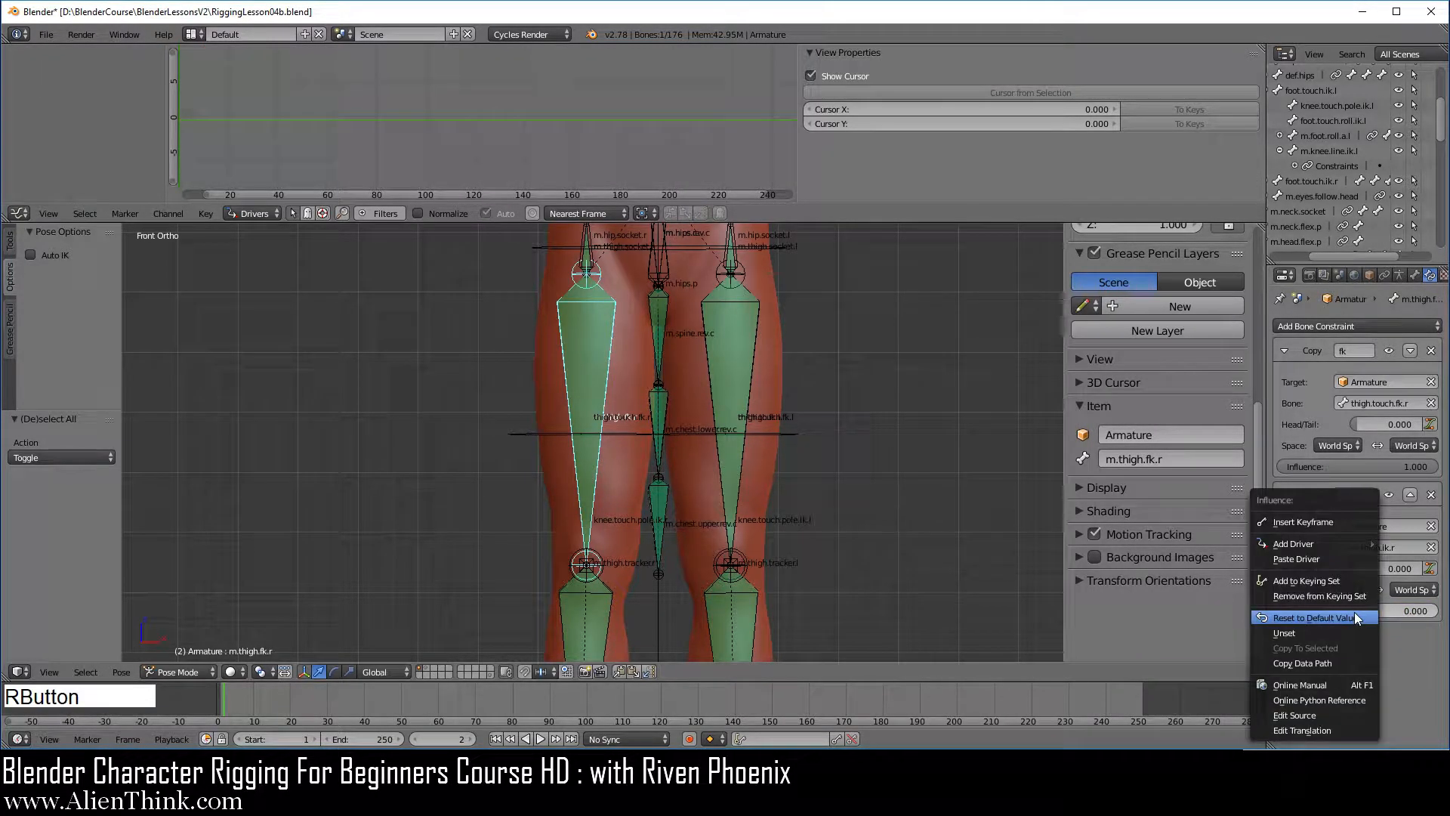
{"action": "left_click", "coordinate": [1311, 559]}
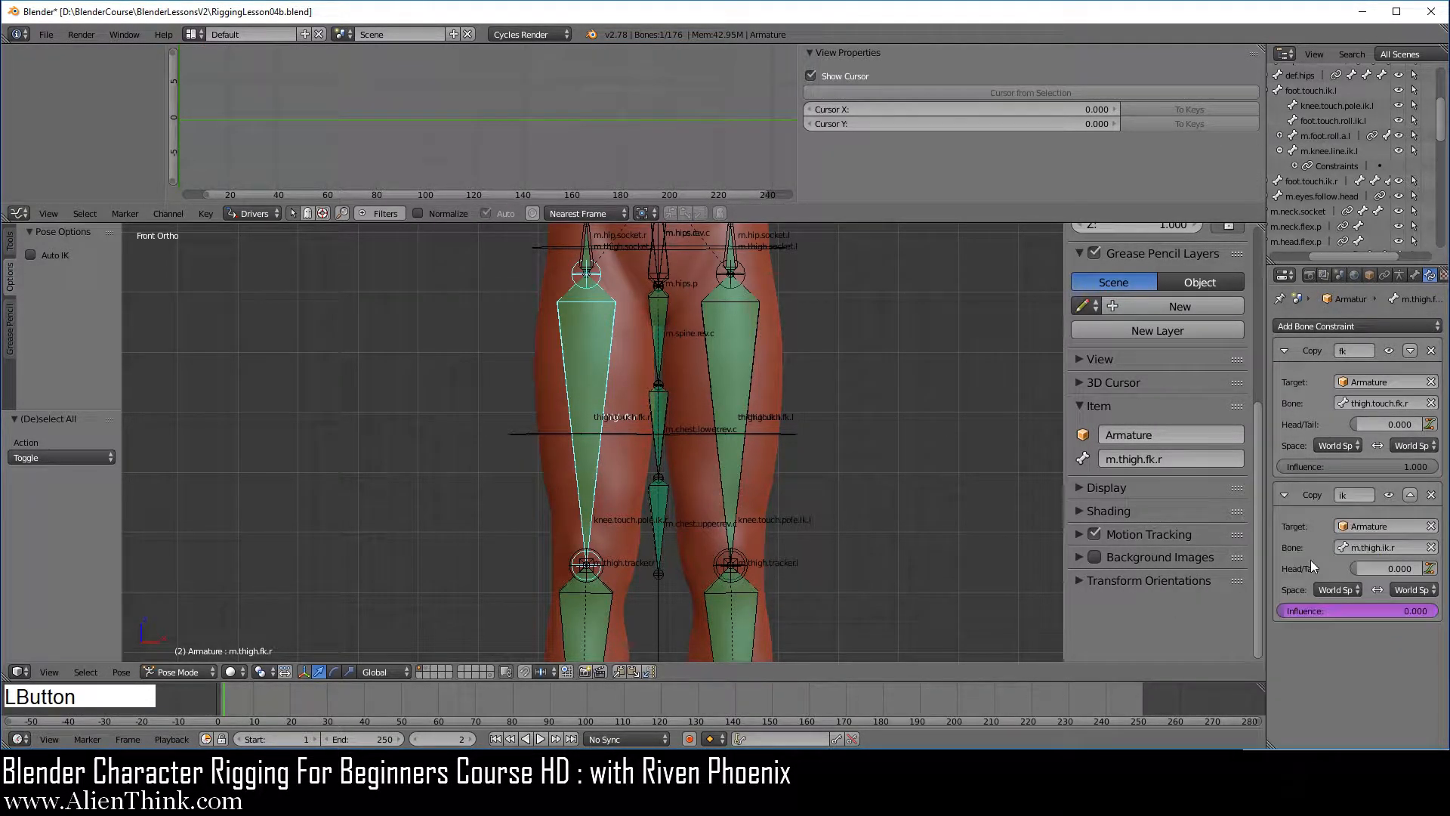
Copy the Influence driver from the ik constraint of m.shin.fk.l to the ik constraint of m.shin.fk.r.
{"action": "middle_click_drag", "start_coordinate": [692, 524], "coordinate": [701, 397], "text": "shift"}
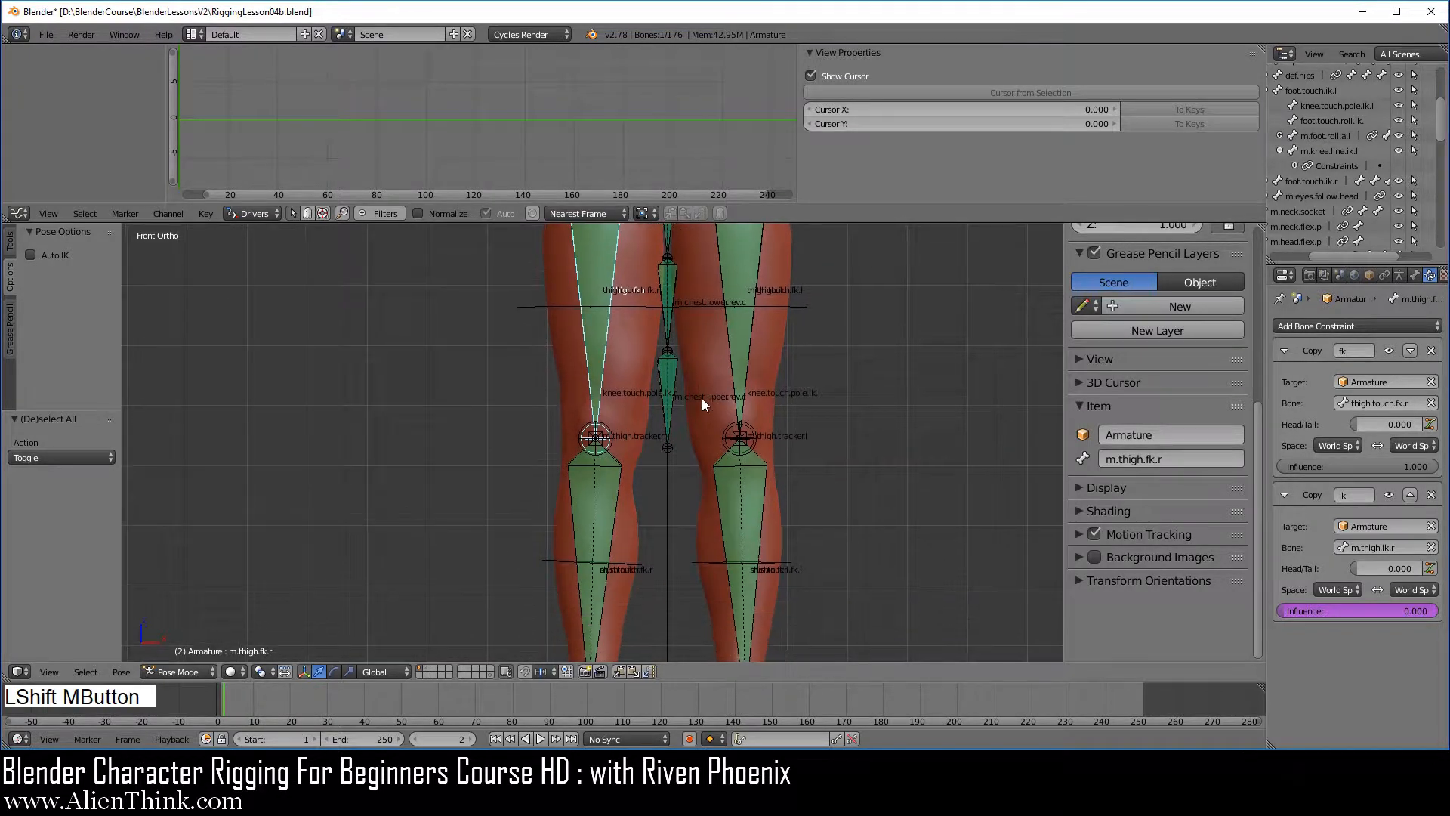
{"action": "middle_click_drag", "start_coordinate": [686, 506], "coordinate": [675, 415], "text": "shift"}
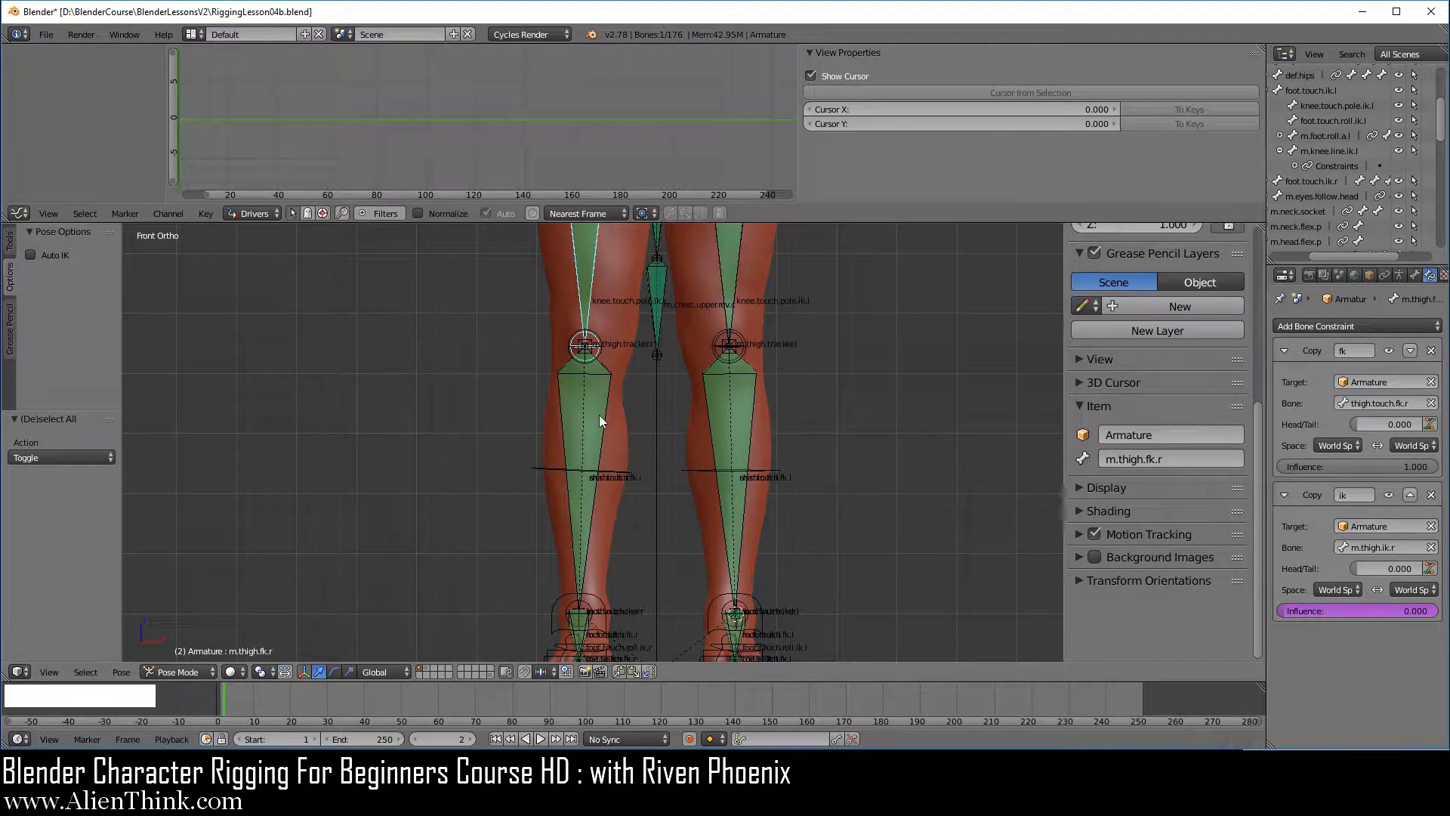
{"action": "right_click", "coordinate": [743, 410]}
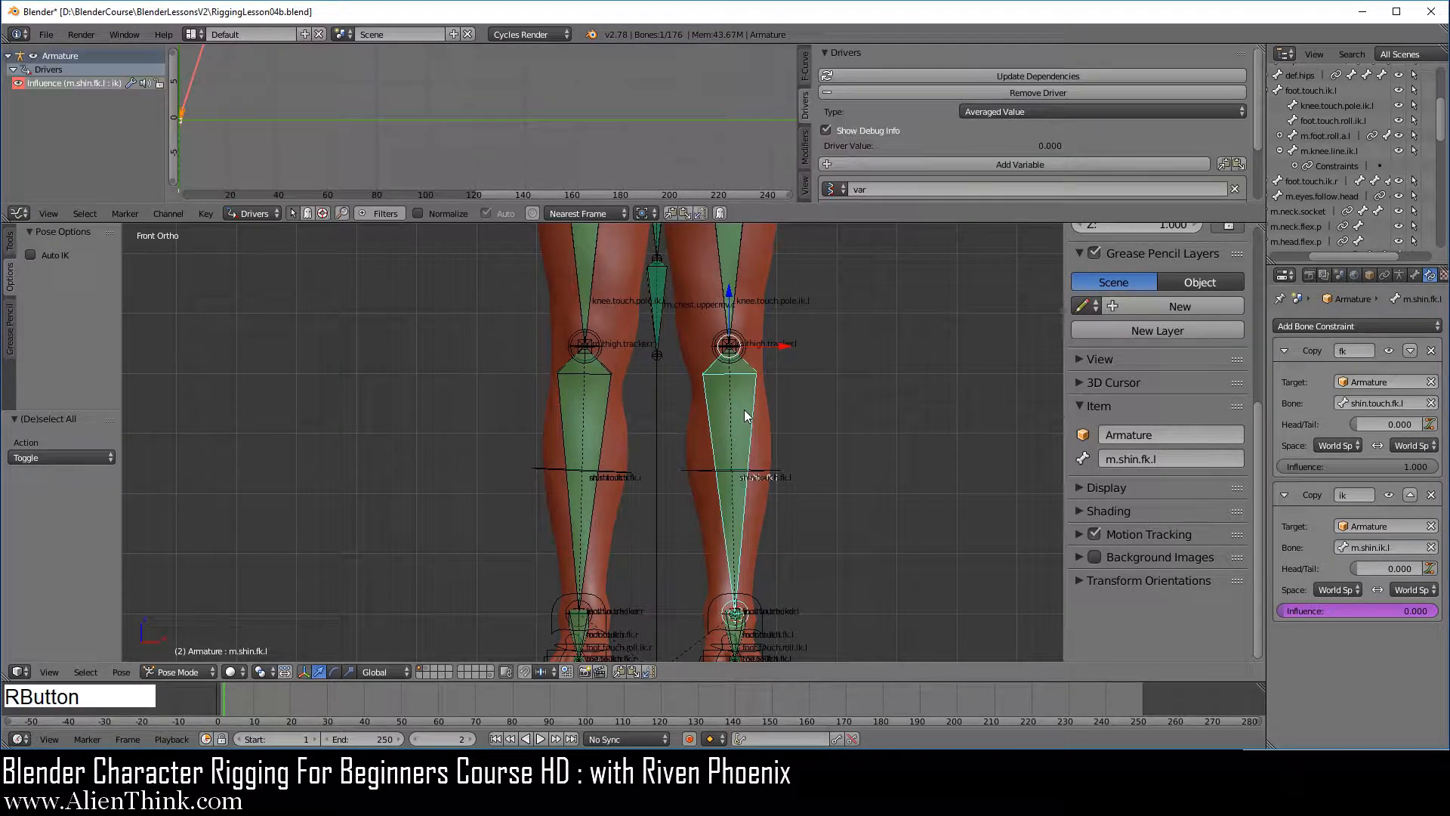
{"action": "right_click", "coordinate": [1358, 611]}
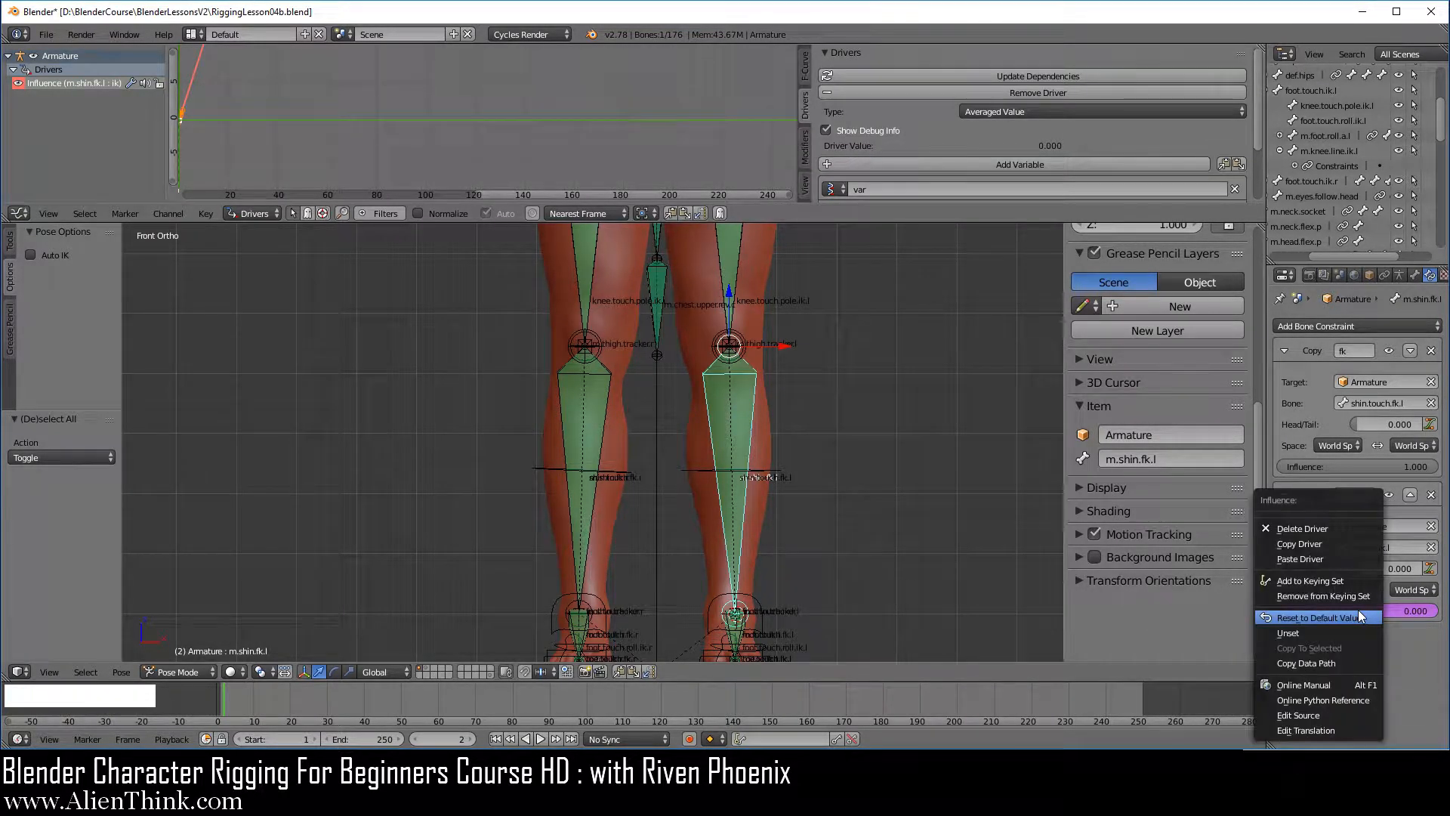
{"action": "left_click", "coordinate": [1289, 545]}
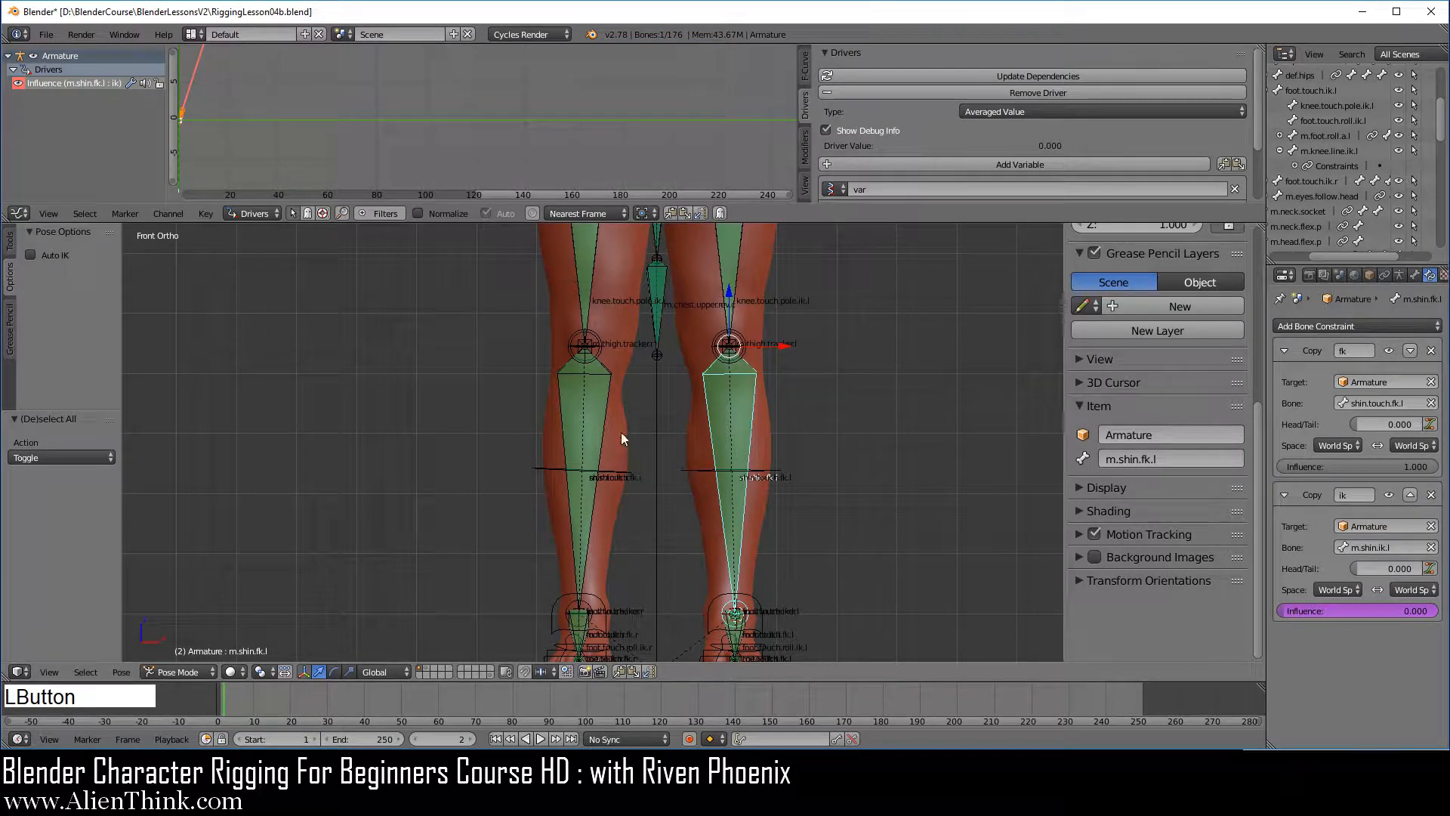
{"action": "right_click", "coordinate": [600, 417]}
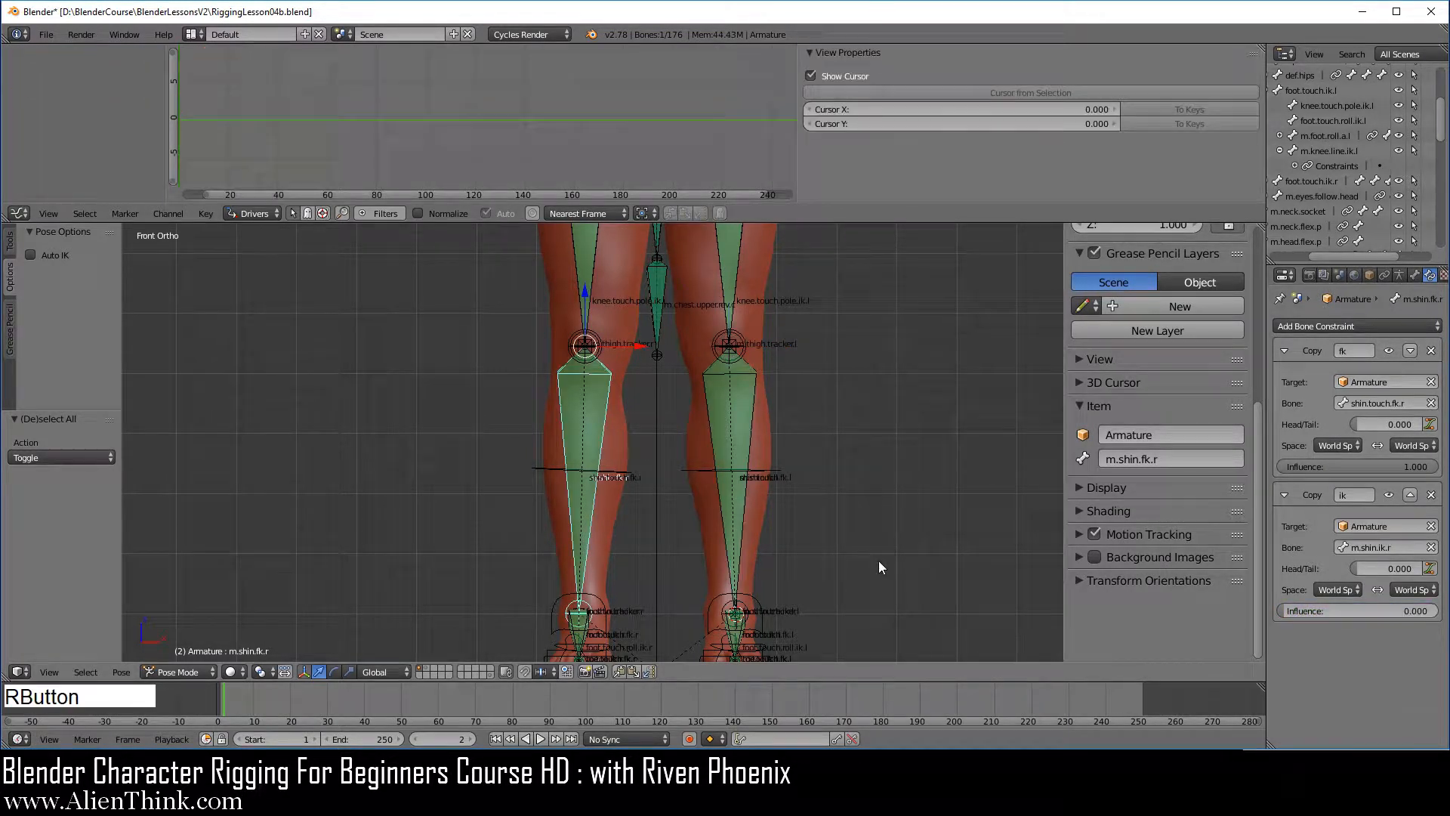
{"action": "right_click", "coordinate": [1352, 610]}
{"action": "left_click", "coordinate": [1312, 557]}
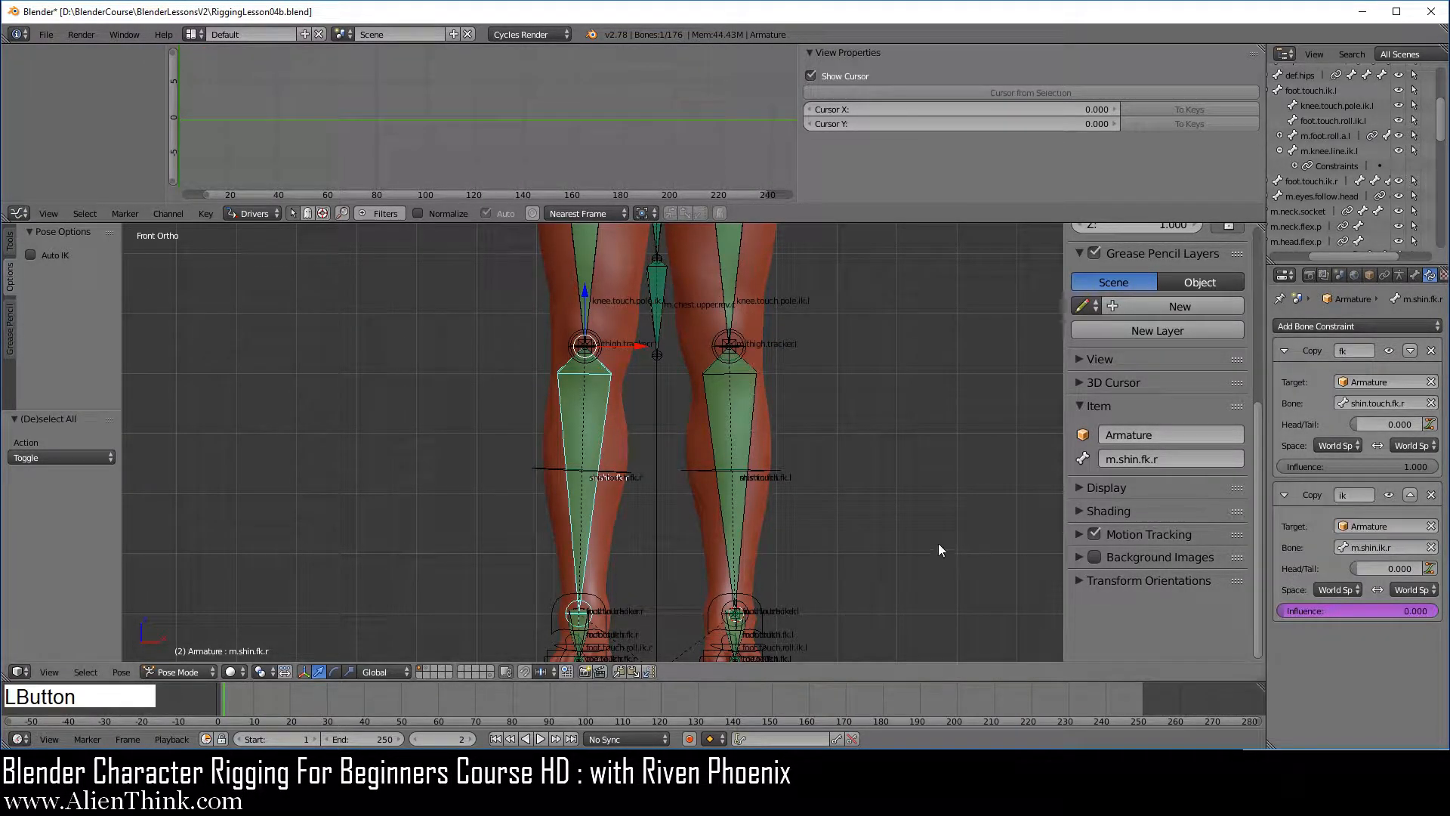
Copy the Influence driver from the ik constraint of m.foot.fk.l to the ik constraint of m.foot.fk.r.
{"action": "middle_click_drag", "start_coordinate": [706, 565], "coordinate": [665, 496], "text": "shift"}
{"action": "scroll", "coordinate": [692, 430], "scroll_direction": "up", "scroll_amount": 3}
{"action": "right_click", "coordinate": [822, 441]}
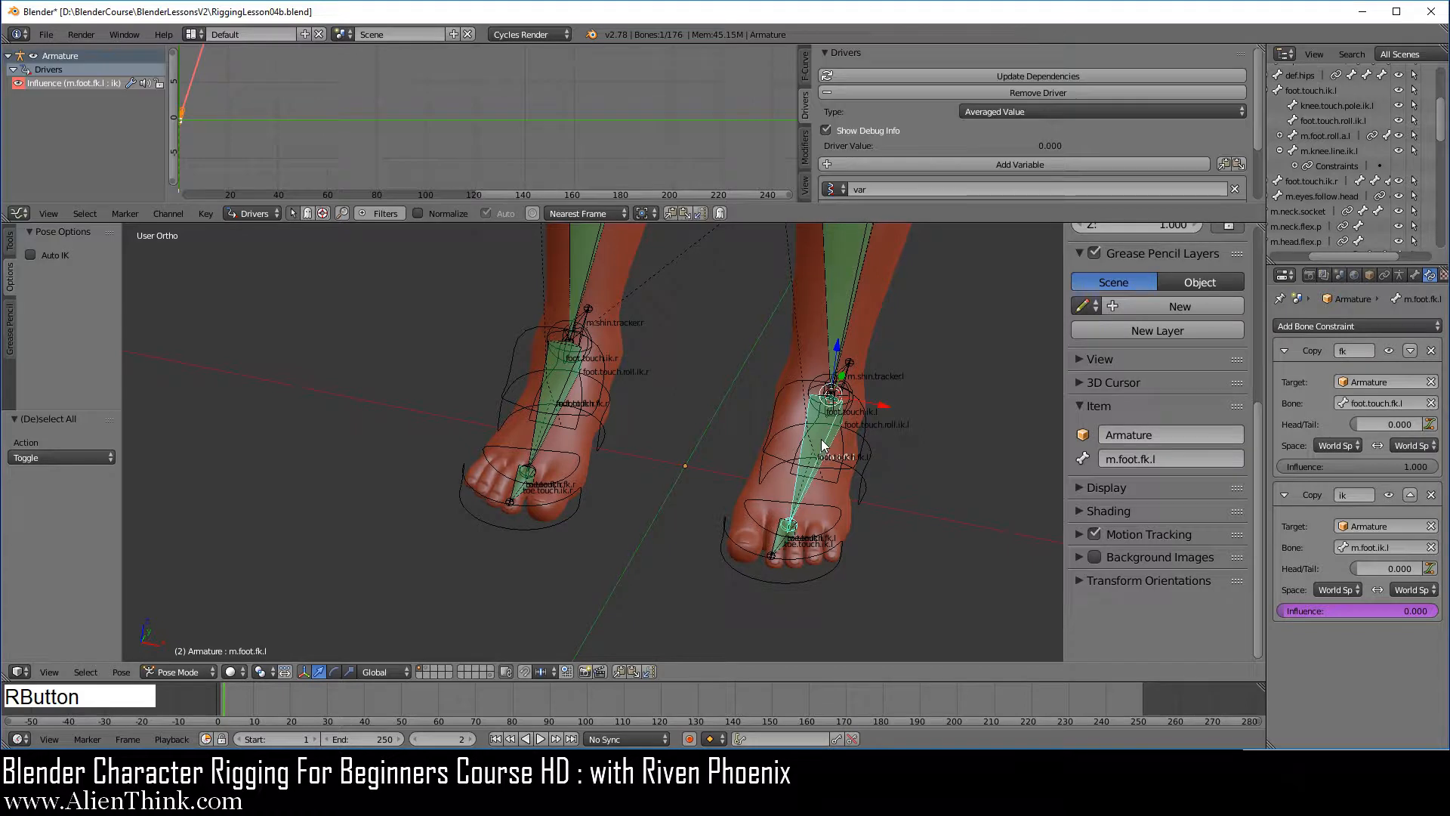
{"action": "right_click", "coordinate": [1390, 610]}
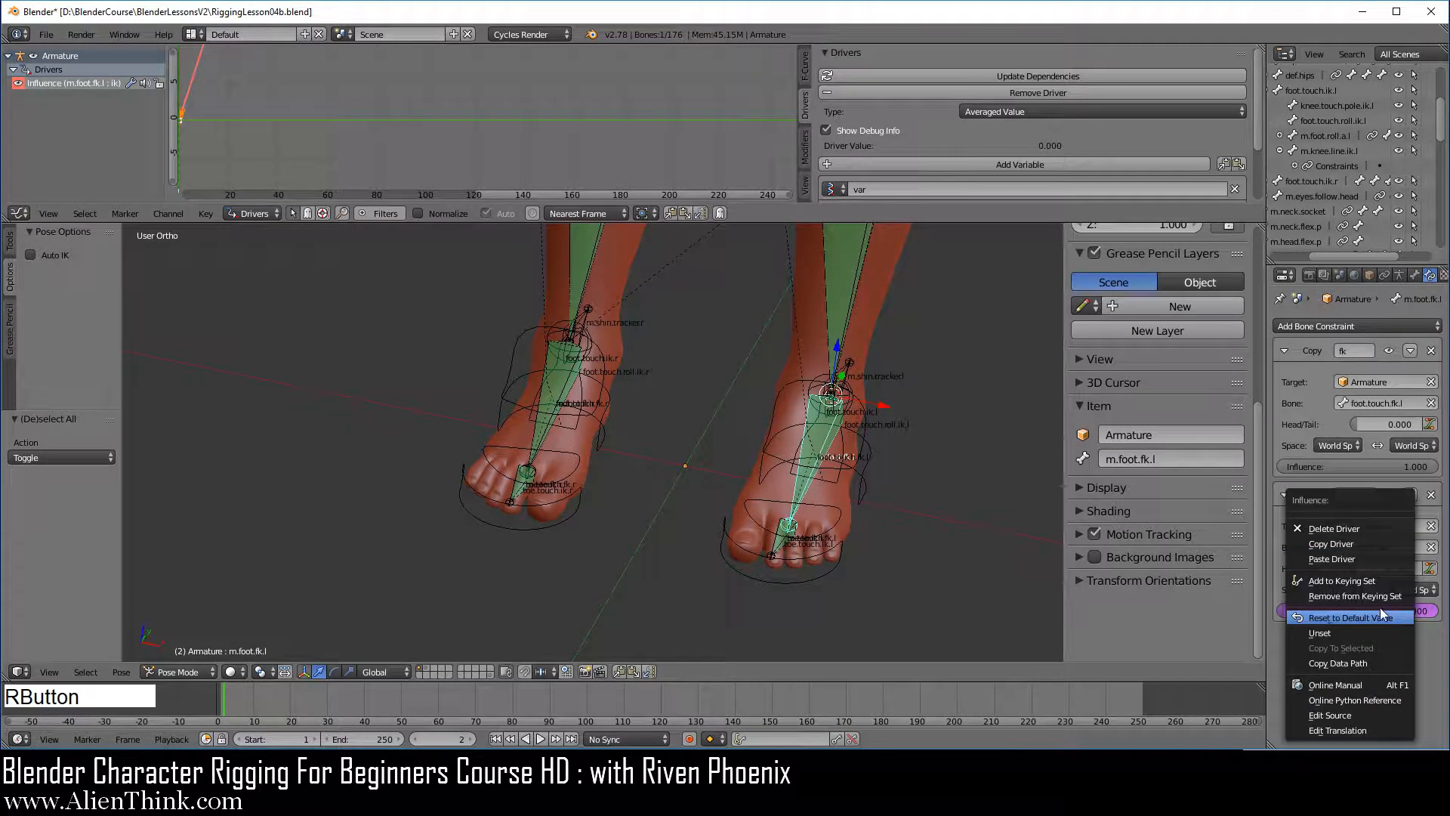
{"action": "left_click", "coordinate": [1380, 616]}
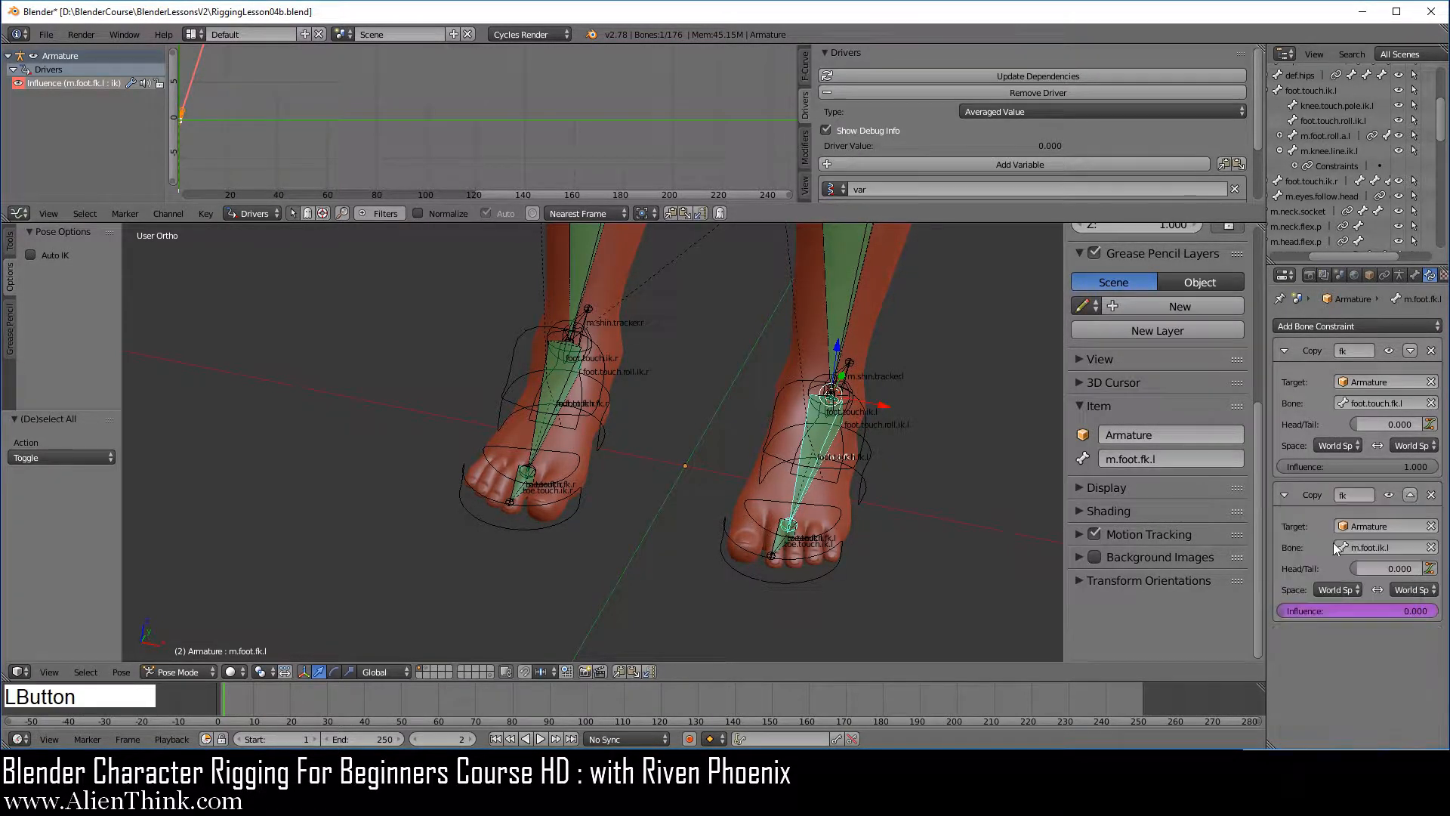
{"action": "right_click", "coordinate": [565, 388]}
{"action": "right_click", "coordinate": [1342, 608]}
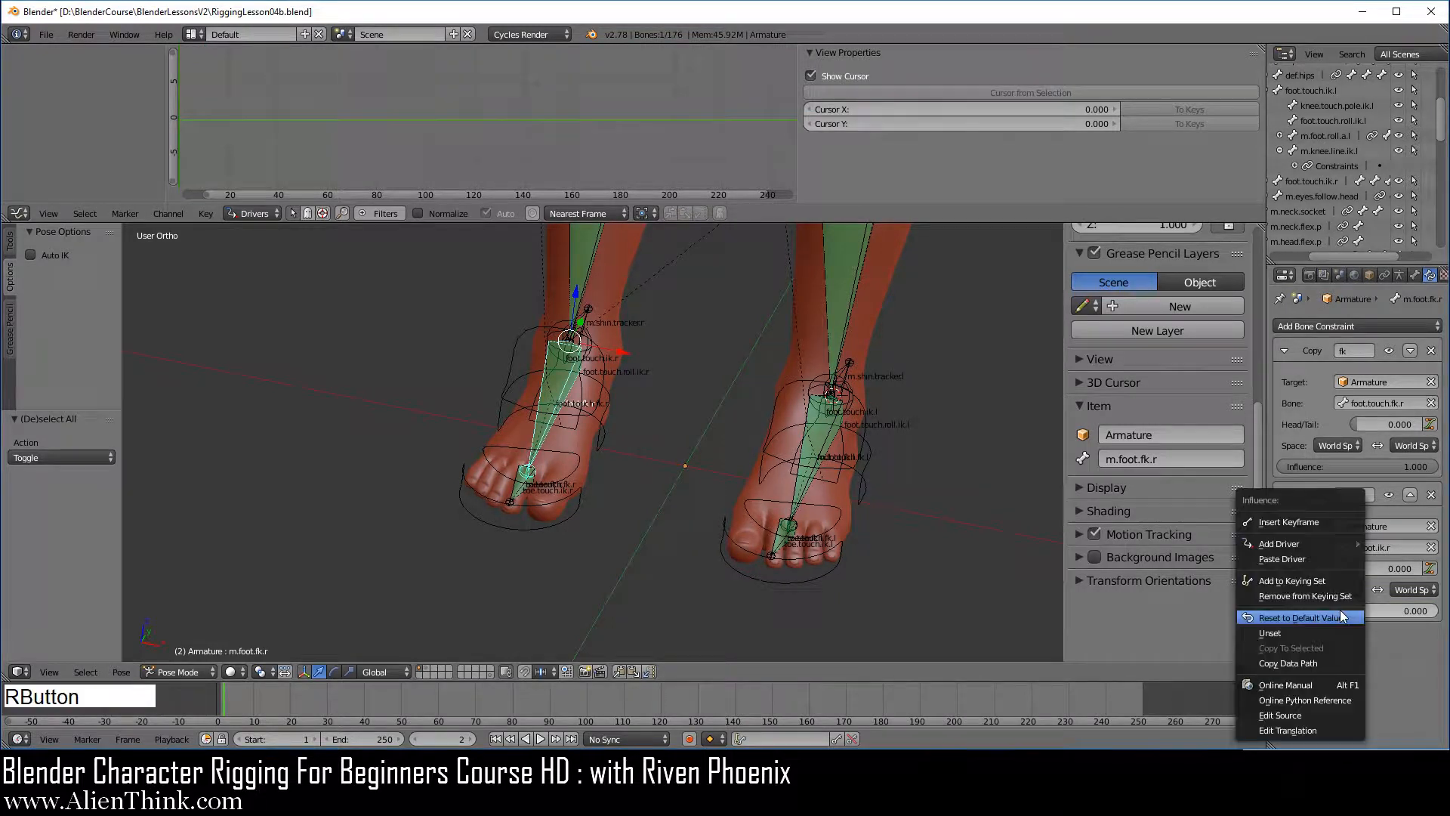
{"action": "left_click", "coordinate": [1282, 559]}
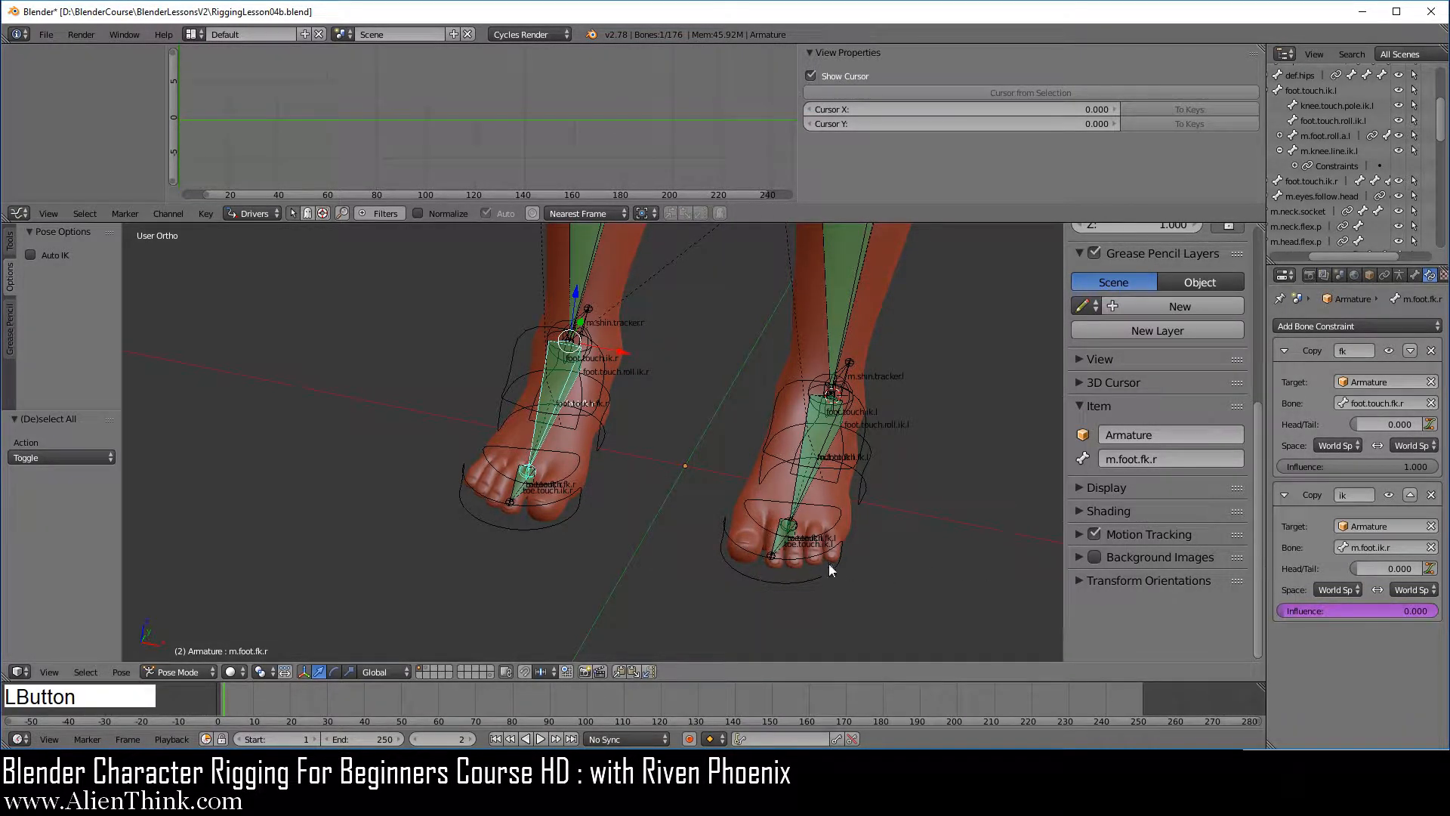
Copy the Influence driver from the ik constraint of m.toe.fk.l to the ik constraint of m.toe.fk.r.
{"action": "right_click", "coordinate": [786, 533]}
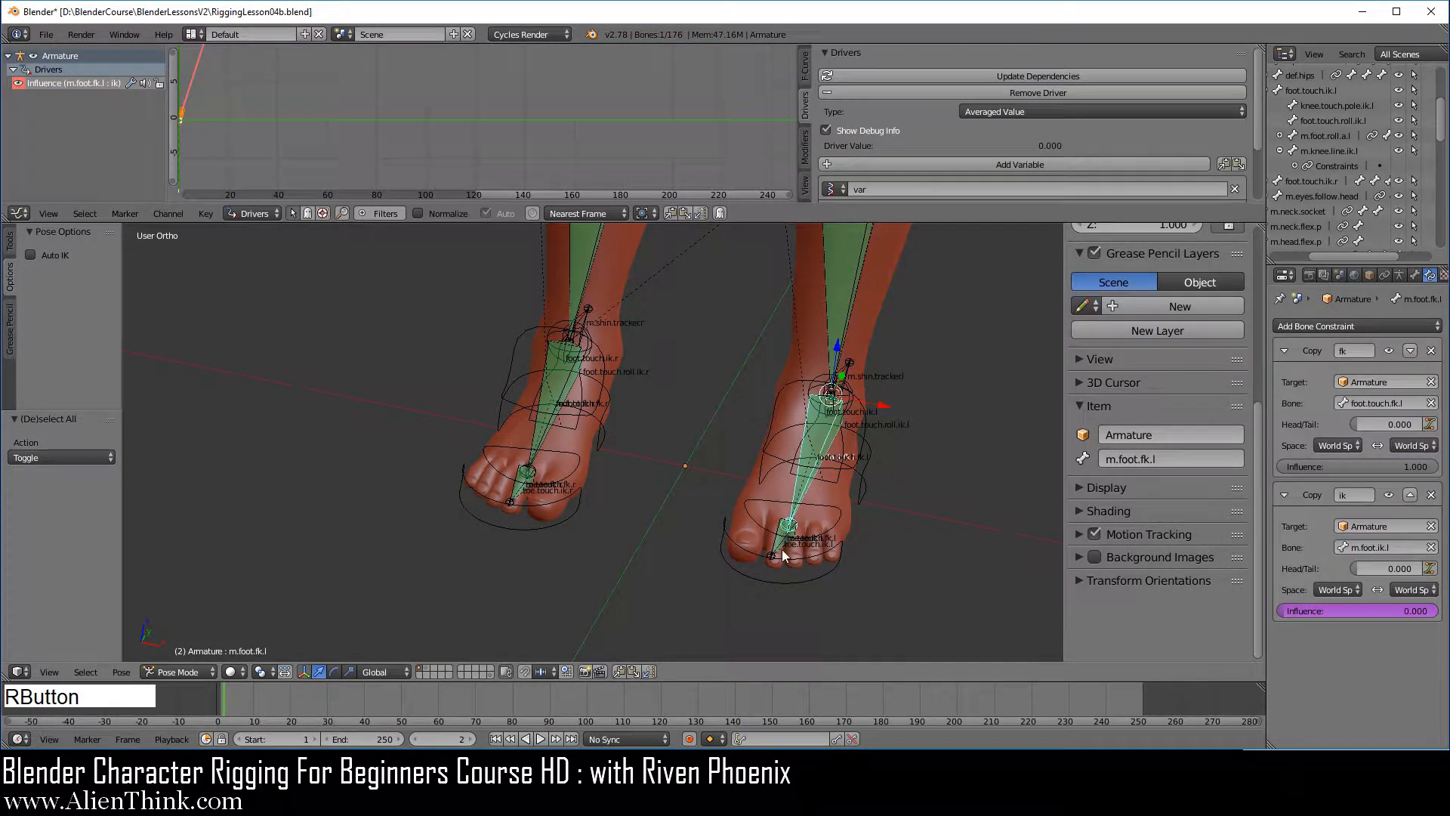
{"action": "right_click", "coordinate": [782, 550]}
{"action": "right_click", "coordinate": [1346, 609]}
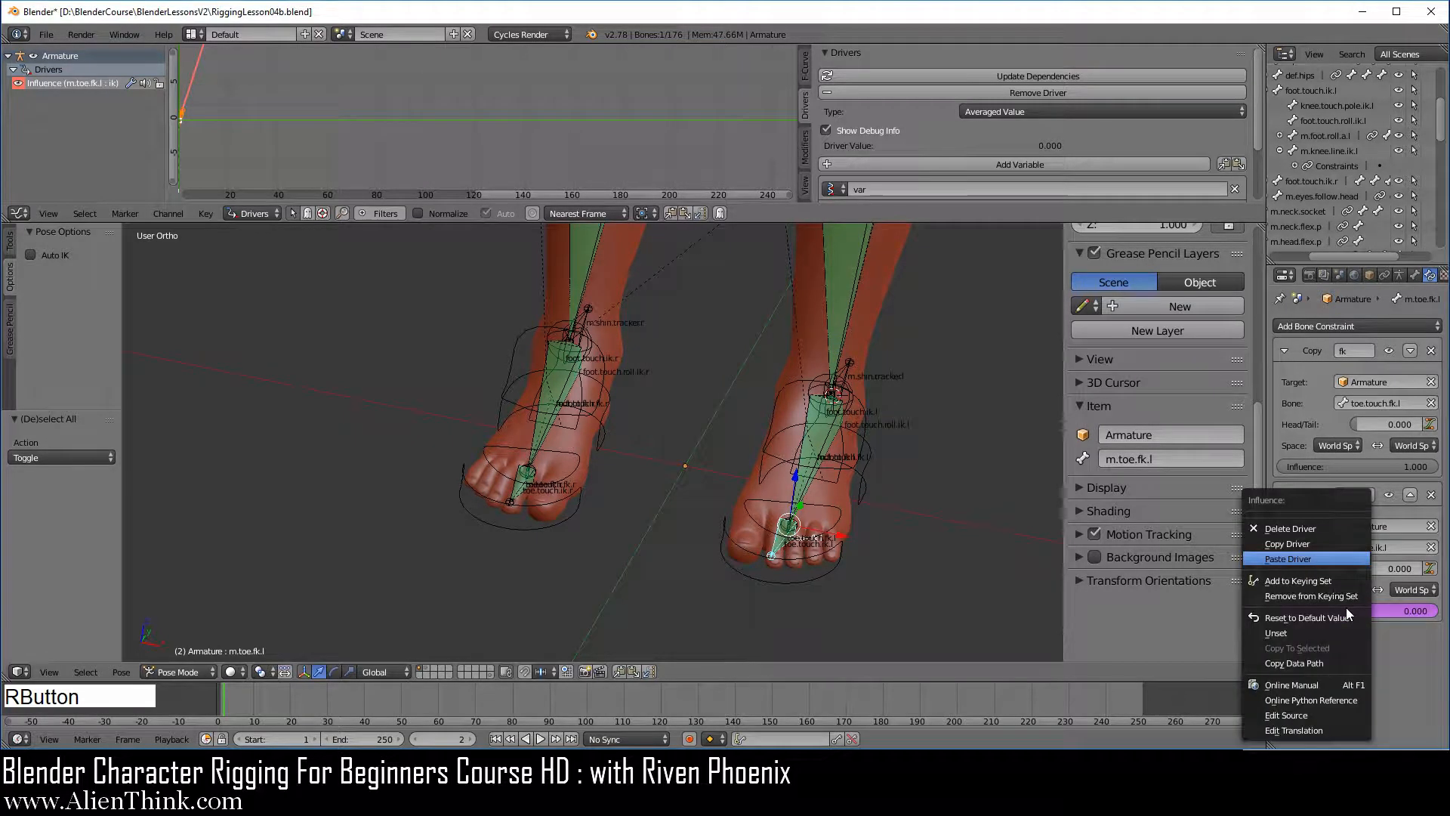
{"action": "left_click", "coordinate": [1294, 545]}
{"action": "scroll", "coordinate": [642, 566], "scroll_direction": "up", "scroll_amount": 3}
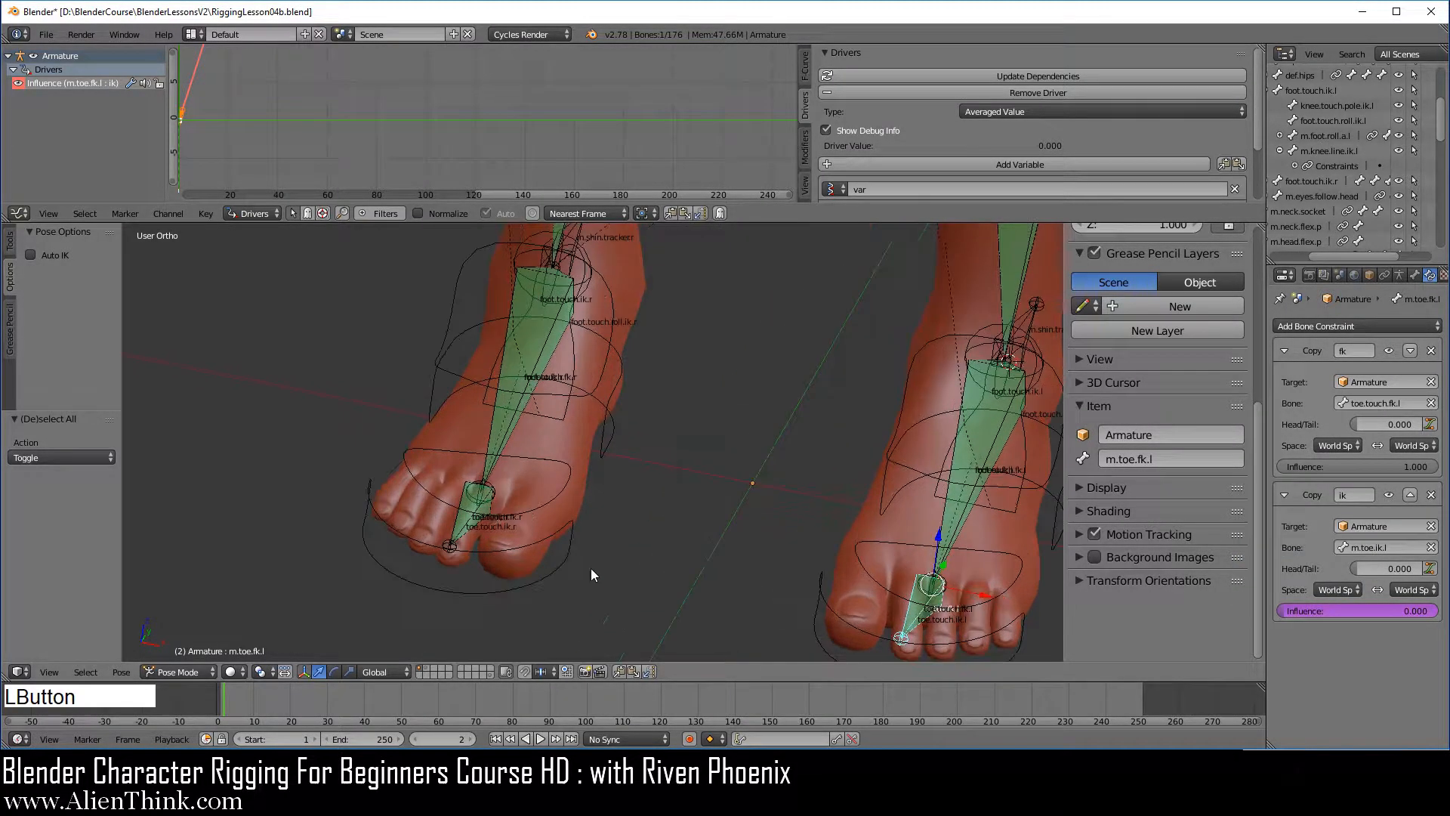
{"action": "right_click", "coordinate": [479, 503]}
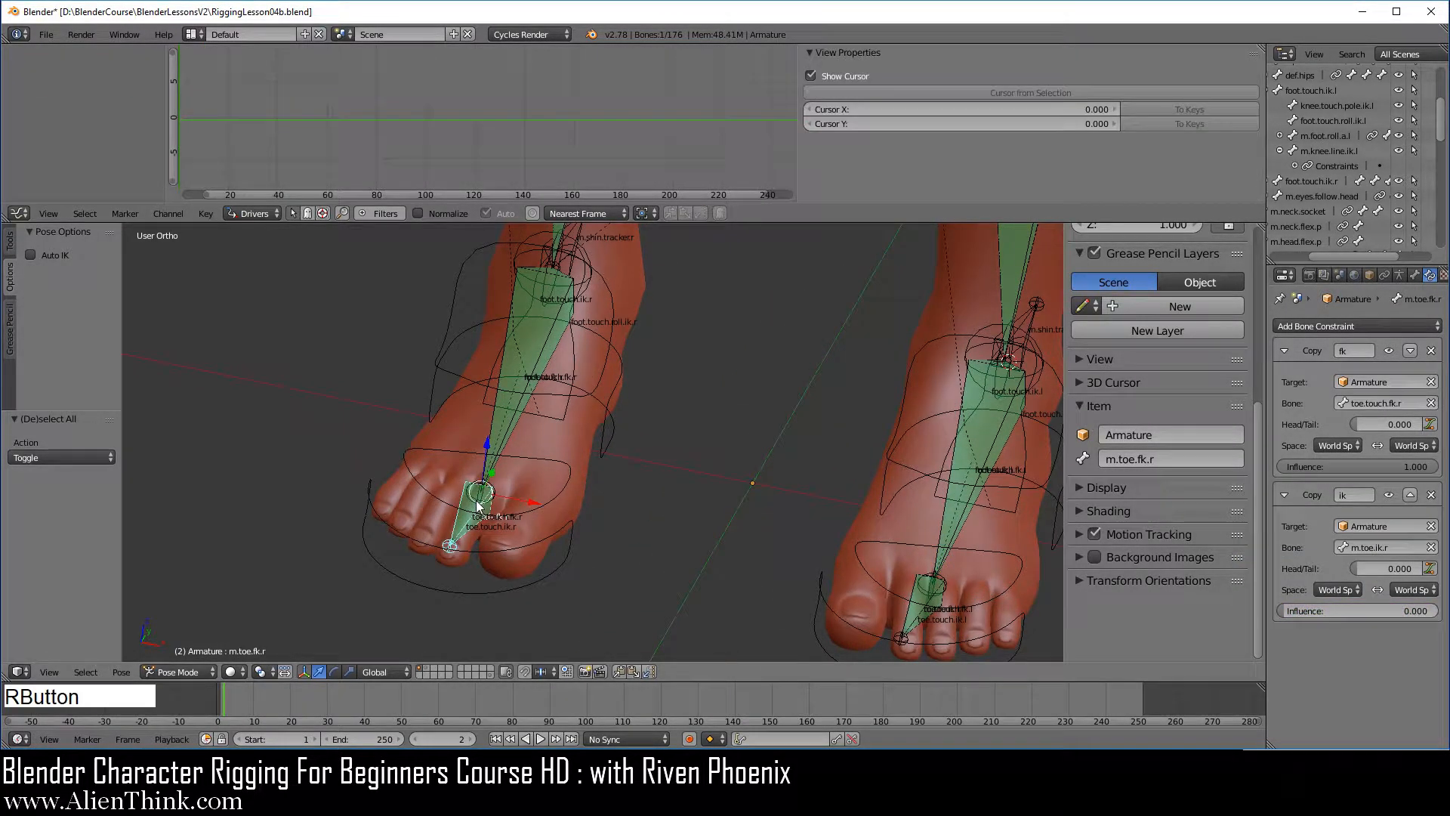
{"action": "right_click", "coordinate": [1336, 612]}
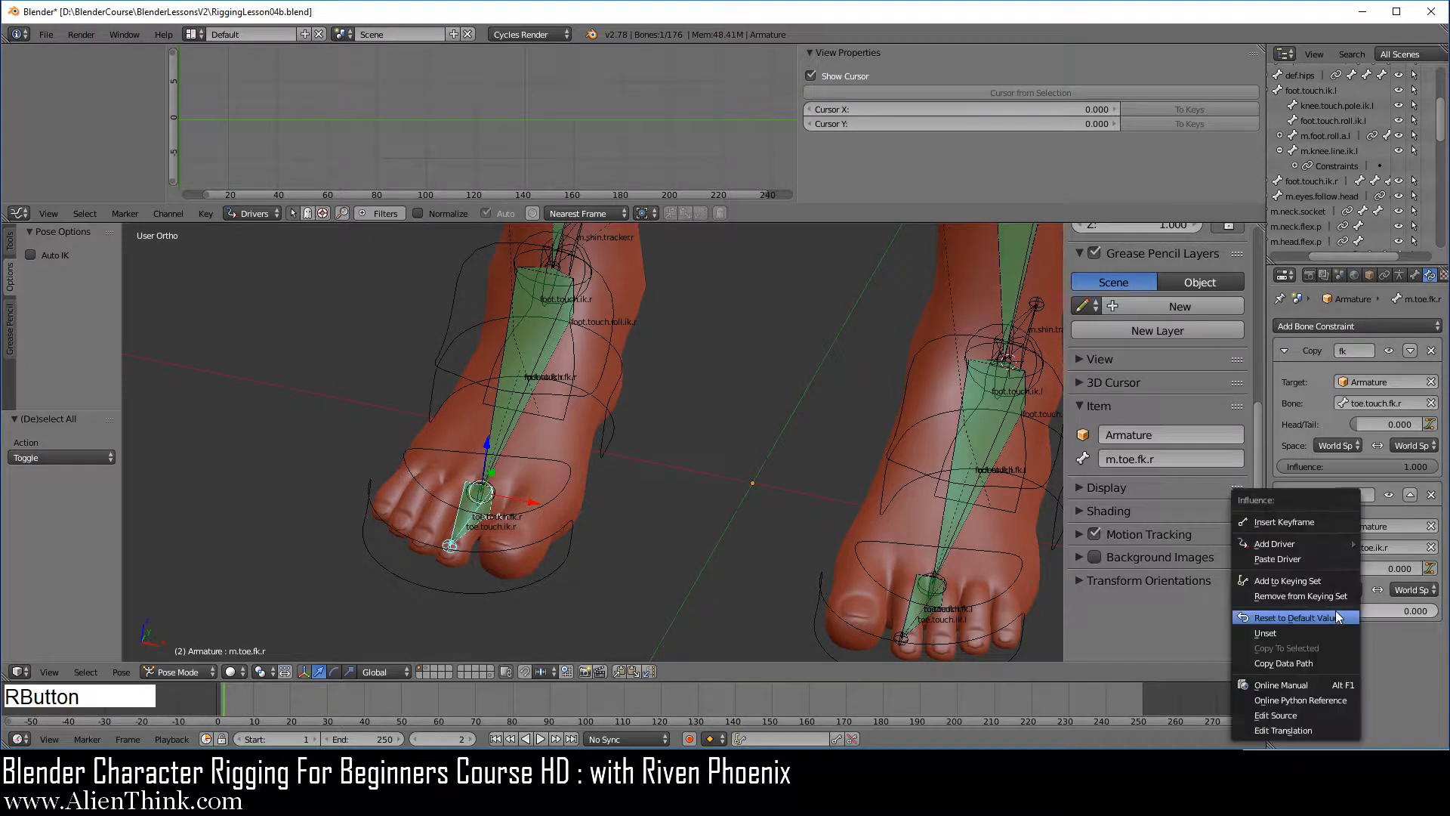
{"action": "left_click", "coordinate": [1308, 560]}
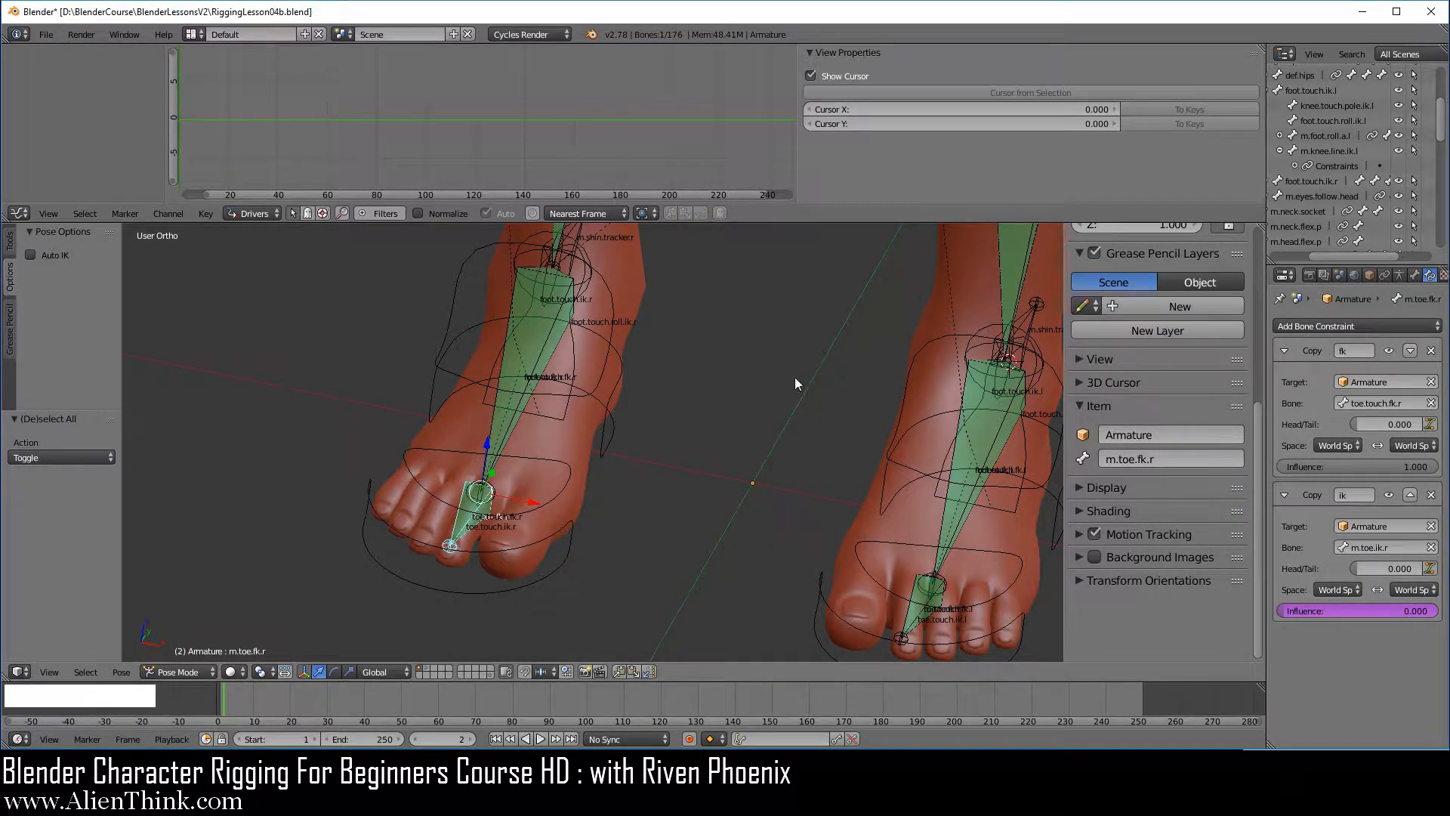
Rename the custom property of the foot.touch.ik.r bone to FK/IK Leg.r.
{"action": "right_click", "coordinate": [455, 290]}
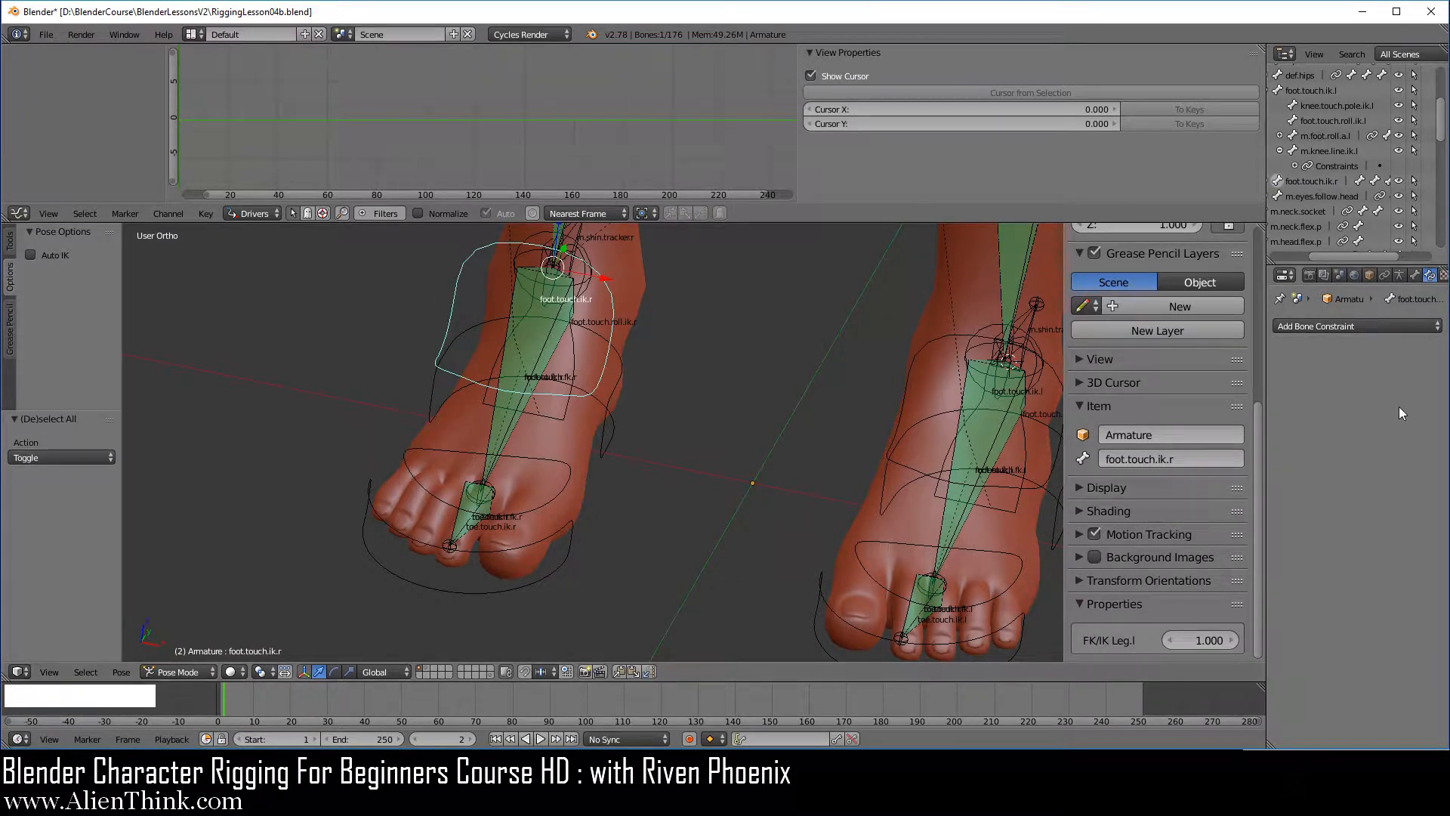
{"action": "left_click", "coordinate": [1414, 277]}
{"action": "scroll", "coordinate": [1395, 537], "scroll_direction": "down", "scroll_amount": 5}
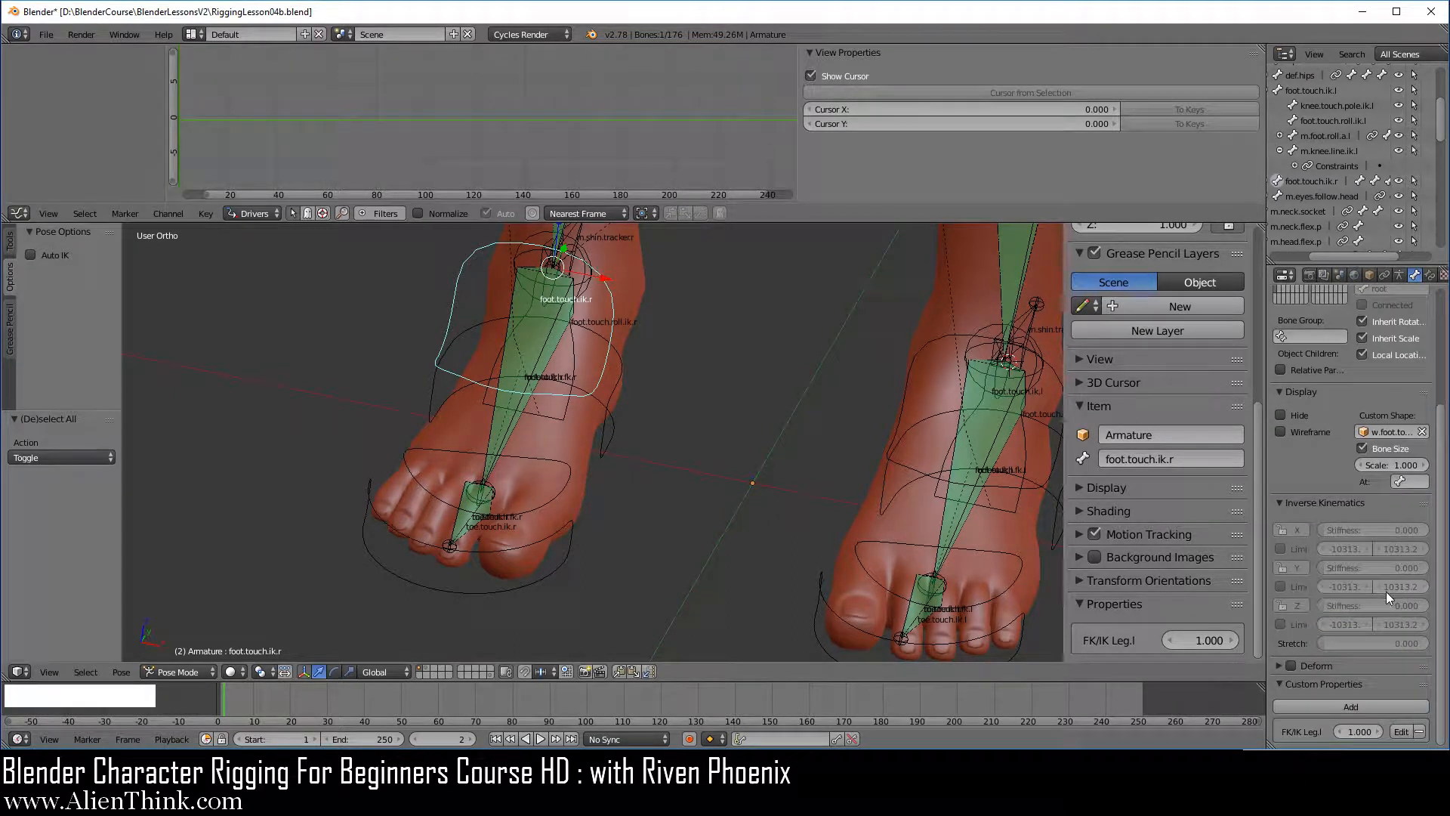
{"action": "left_click", "coordinate": [1399, 731]}
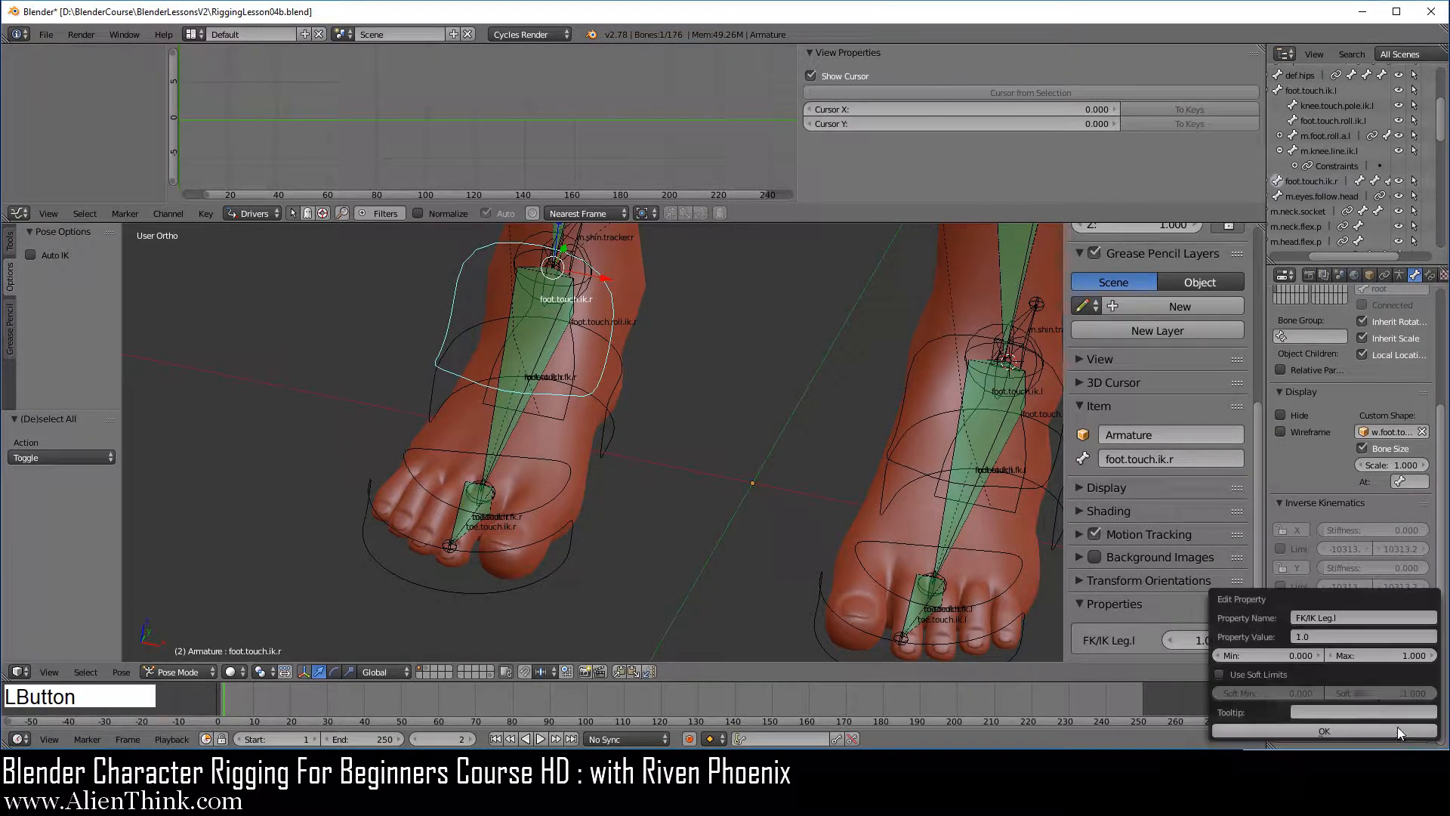
{"action": "left_click", "coordinate": [1356, 619]}
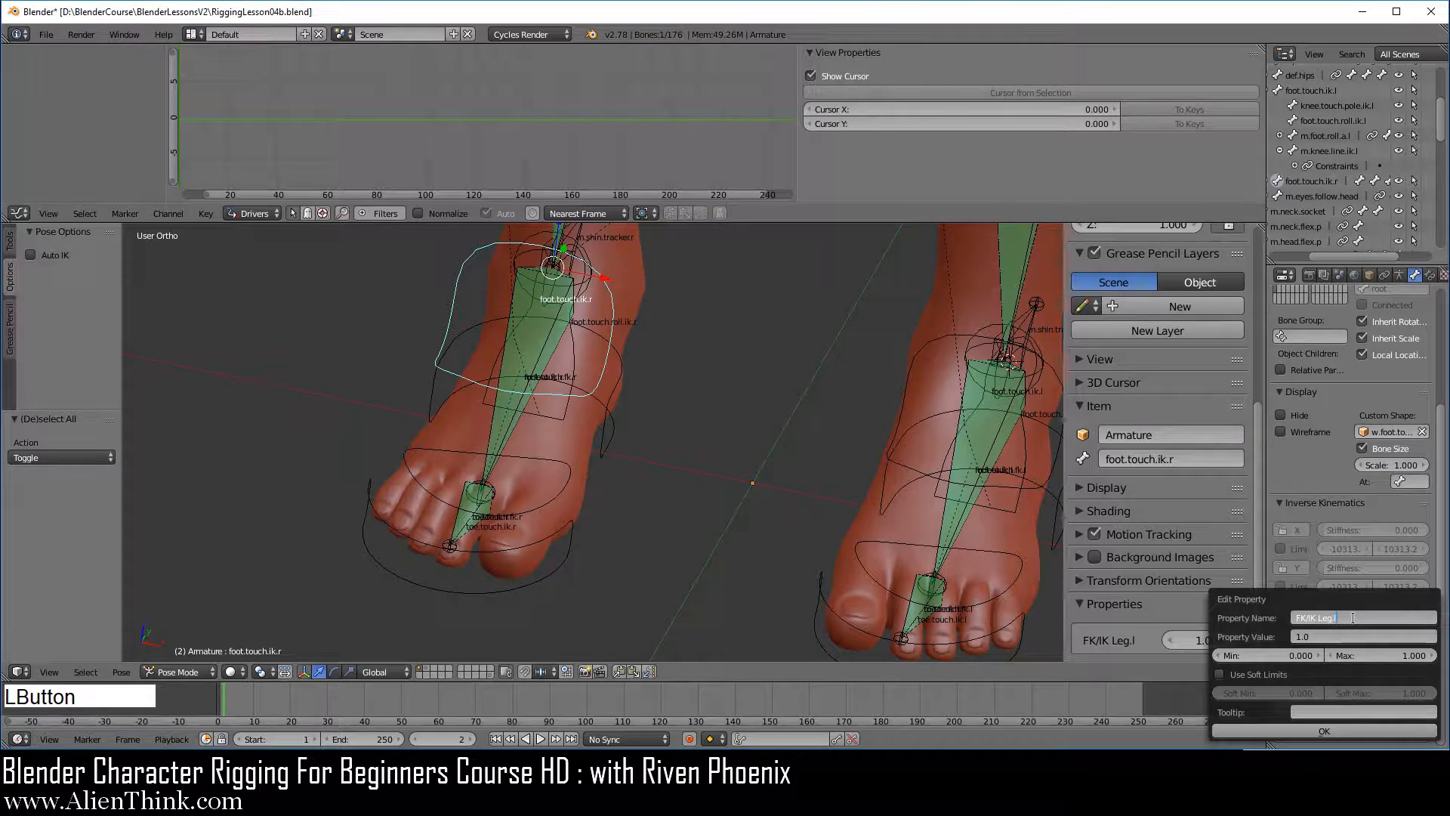
{"action": "key", "text": "BackSpace"}
{"action": "type", "text": "r"}
{"action": "key", "text": "Return"}
{"action": "left_click", "coordinate": [1323, 729]}
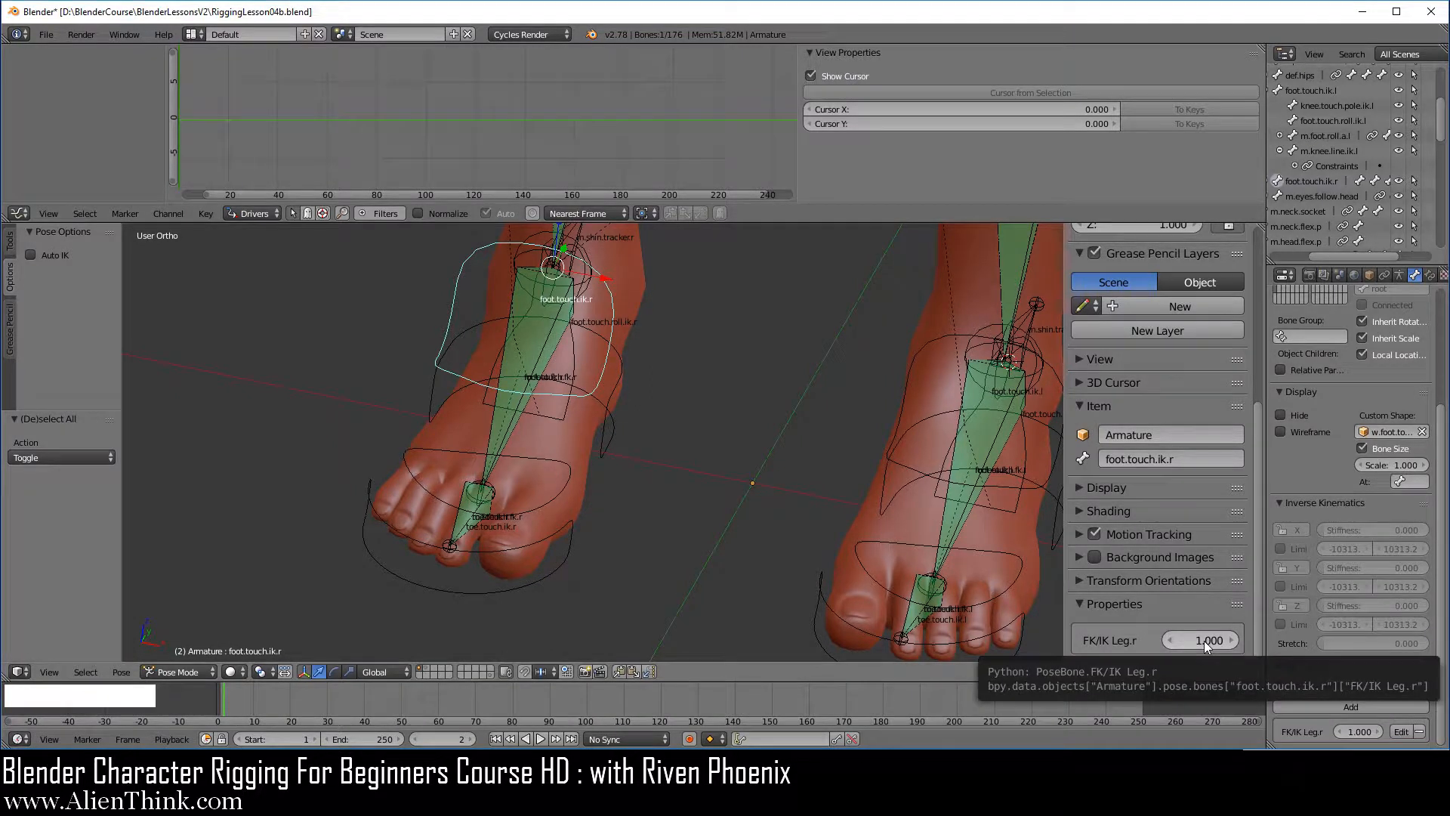
Copy the FK/IK Leg.r data path, use it as the driver variable's path on m.toe.fk.r, and update the driver's dependencies.
{"action": "right_click", "coordinate": [1204, 641]}
{"action": "left_click", "coordinate": [1203, 640]}
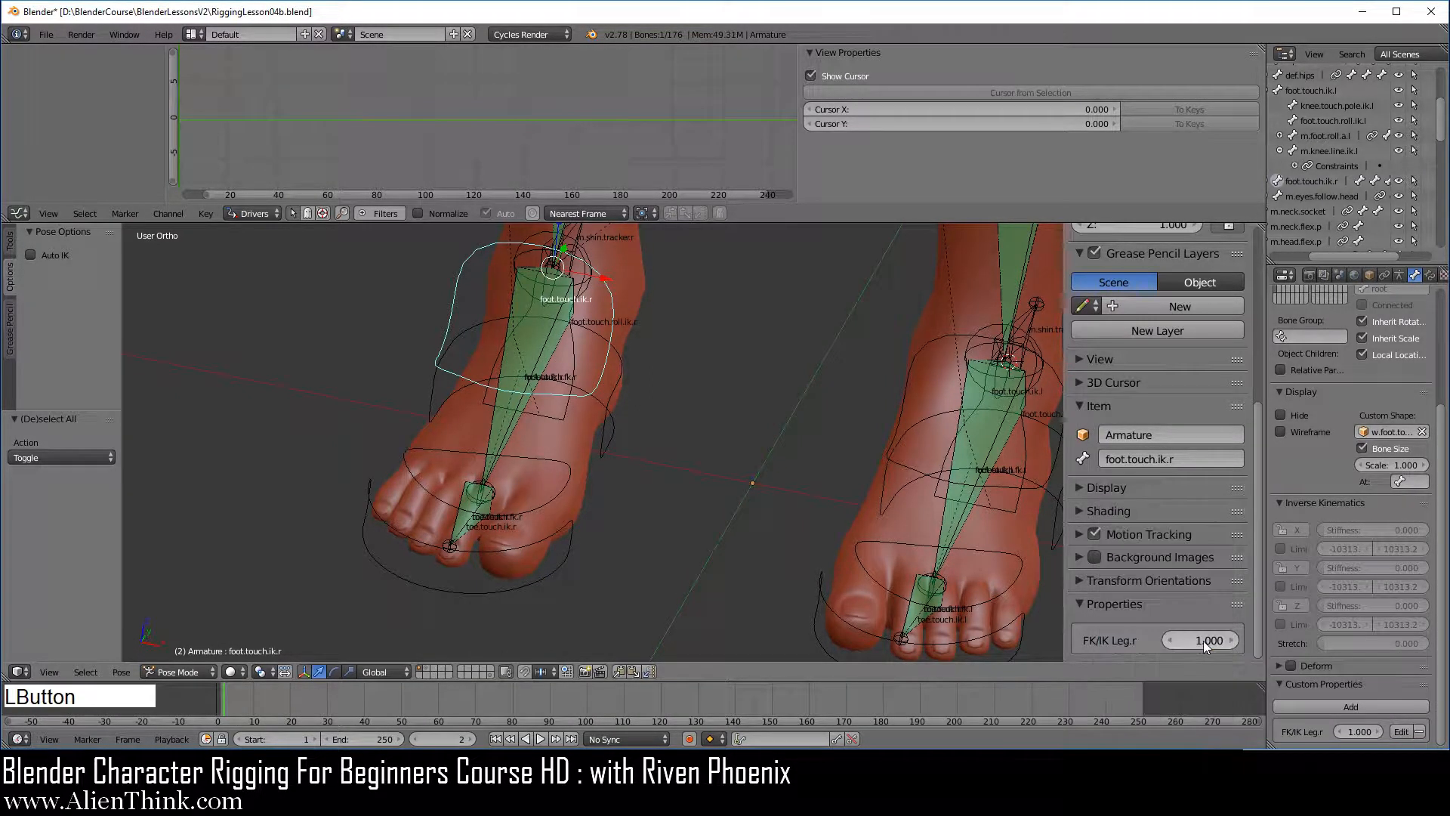
{"action": "right_click", "coordinate": [480, 507]}
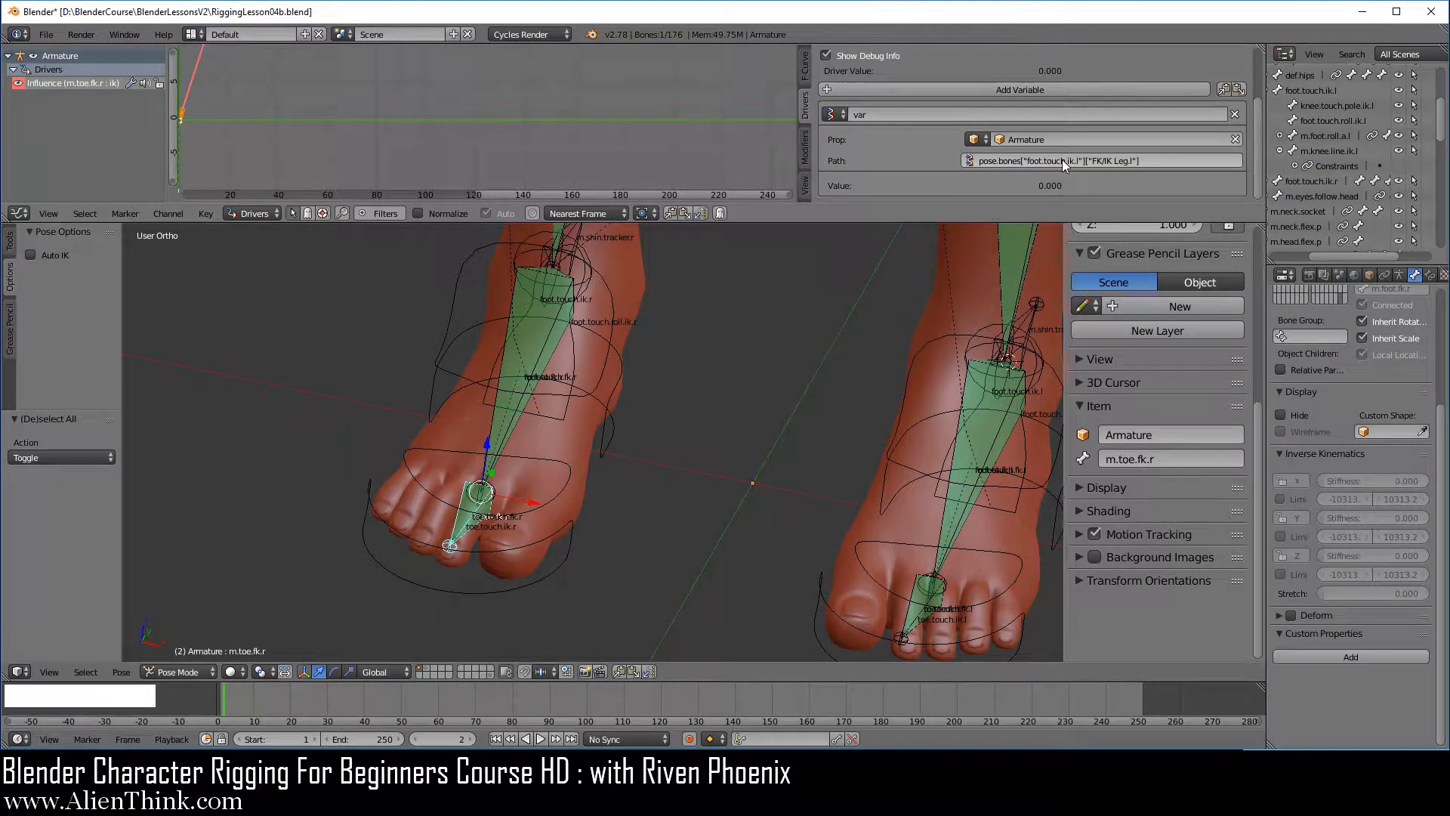
{"action": "key", "text": "ctrl"}
{"action": "type", "text": "pose.bones[\"foot.touch.ik.r\"][\"FK/IK Leg.r\"]"}
{"action": "scroll", "coordinate": [1123, 156], "scroll_direction": "up", "scroll_amount": 3}
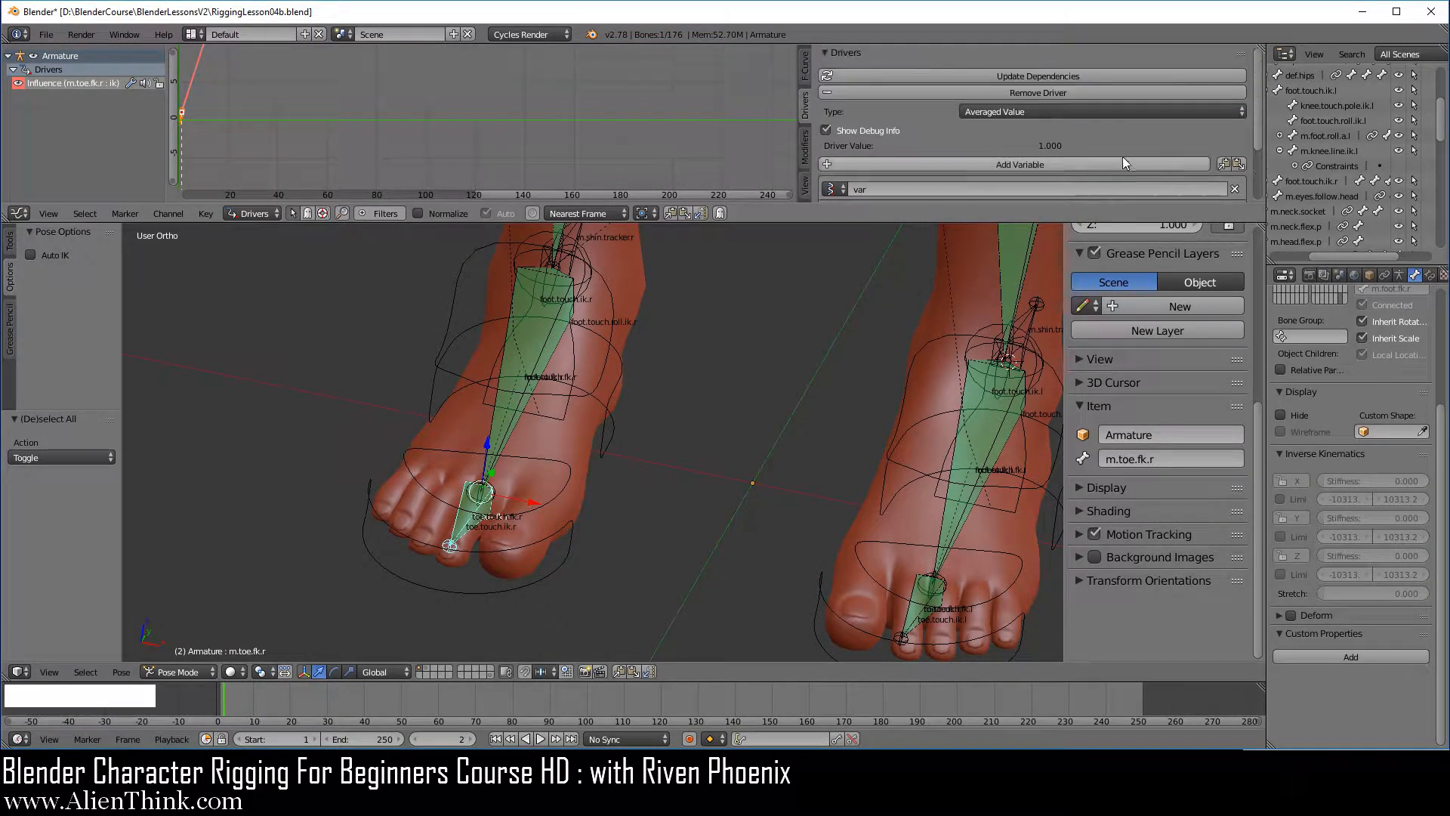
{"action": "left_click", "coordinate": [1044, 75]}
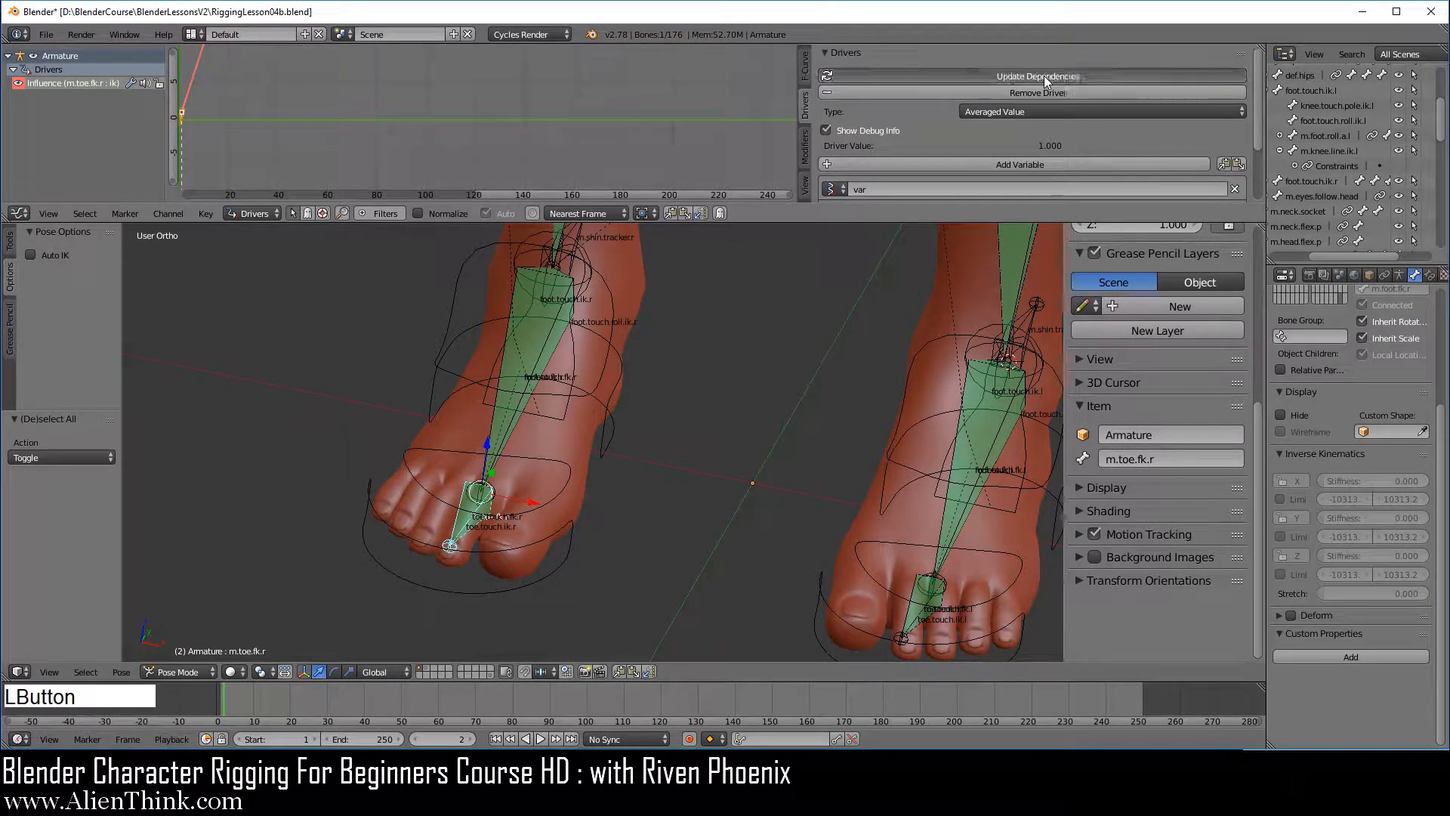
Set the m.foot.fk.r driver path to pose.bones["foot.touch.ik.r"]["FK/IK Leg.r"] and update its dependencies.
{"action": "right_click", "coordinate": [537, 342]}
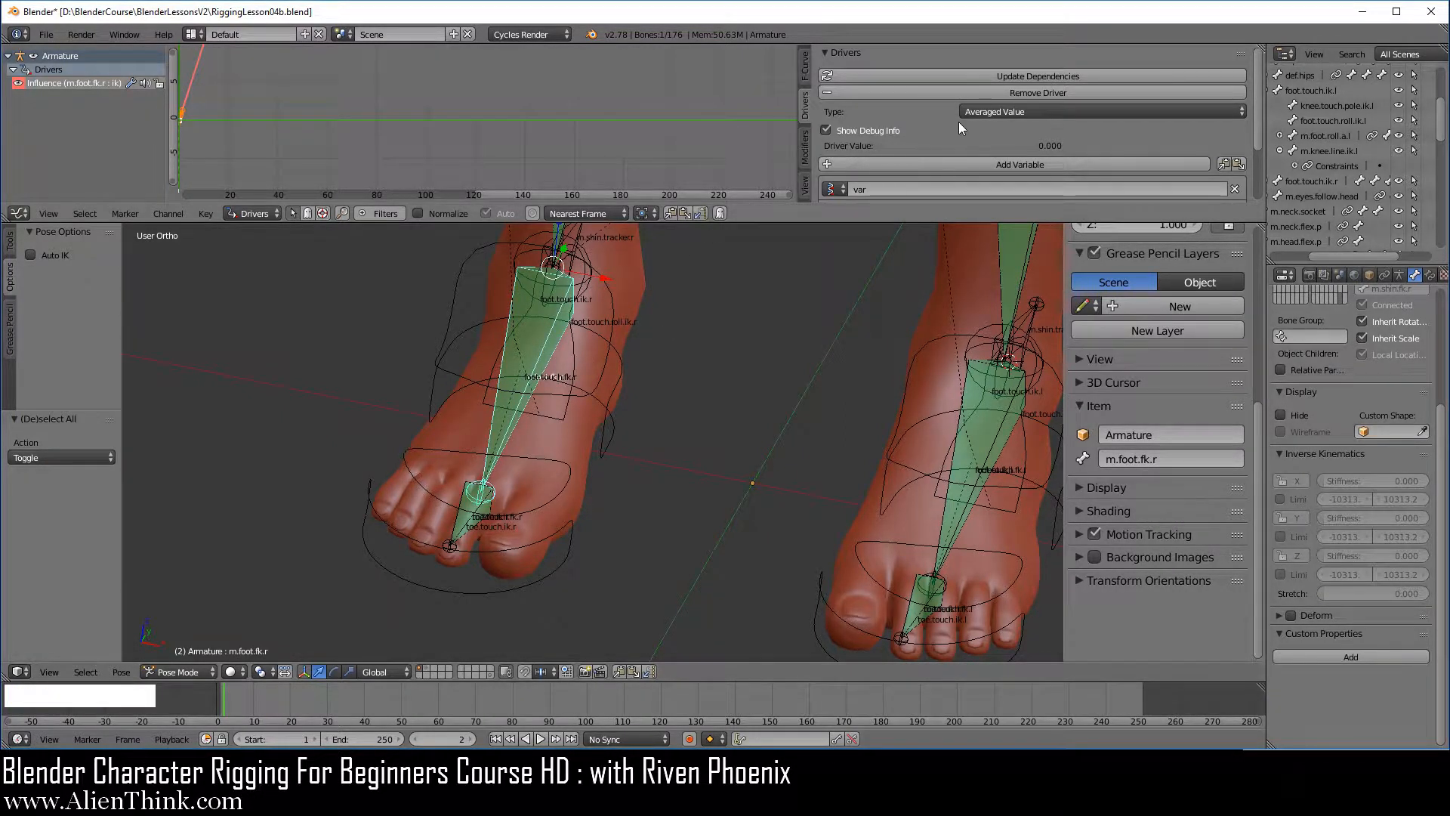
{"action": "scroll", "coordinate": [958, 128], "scroll_direction": "down", "scroll_amount": 3}
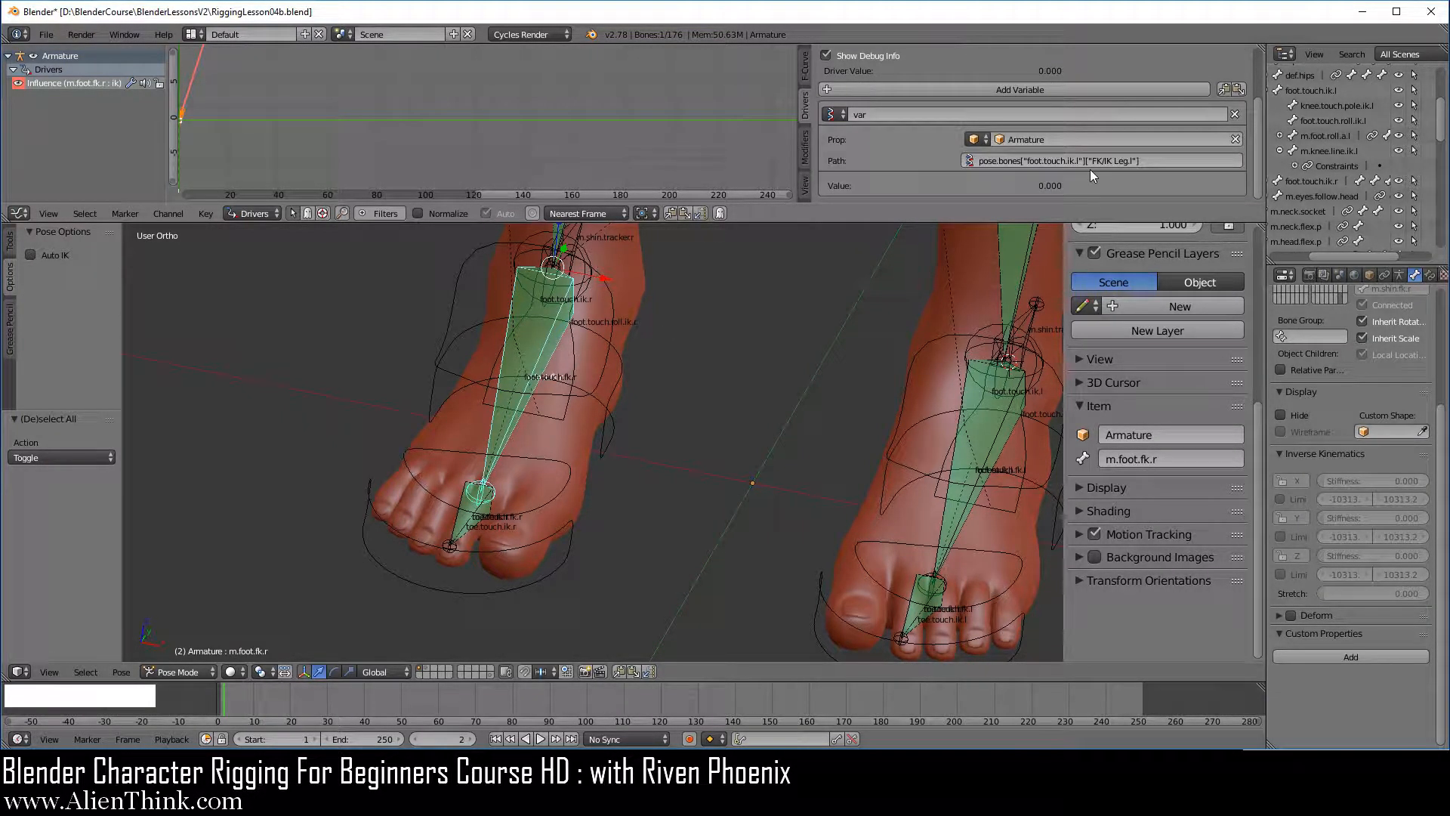
{"action": "type", "text": "pose.bones[\"foot.touch.ik.r\"][\"FK/IK Leg.r\"]"}
{"action": "scroll", "coordinate": [1105, 180], "scroll_direction": "up", "scroll_amount": 3}
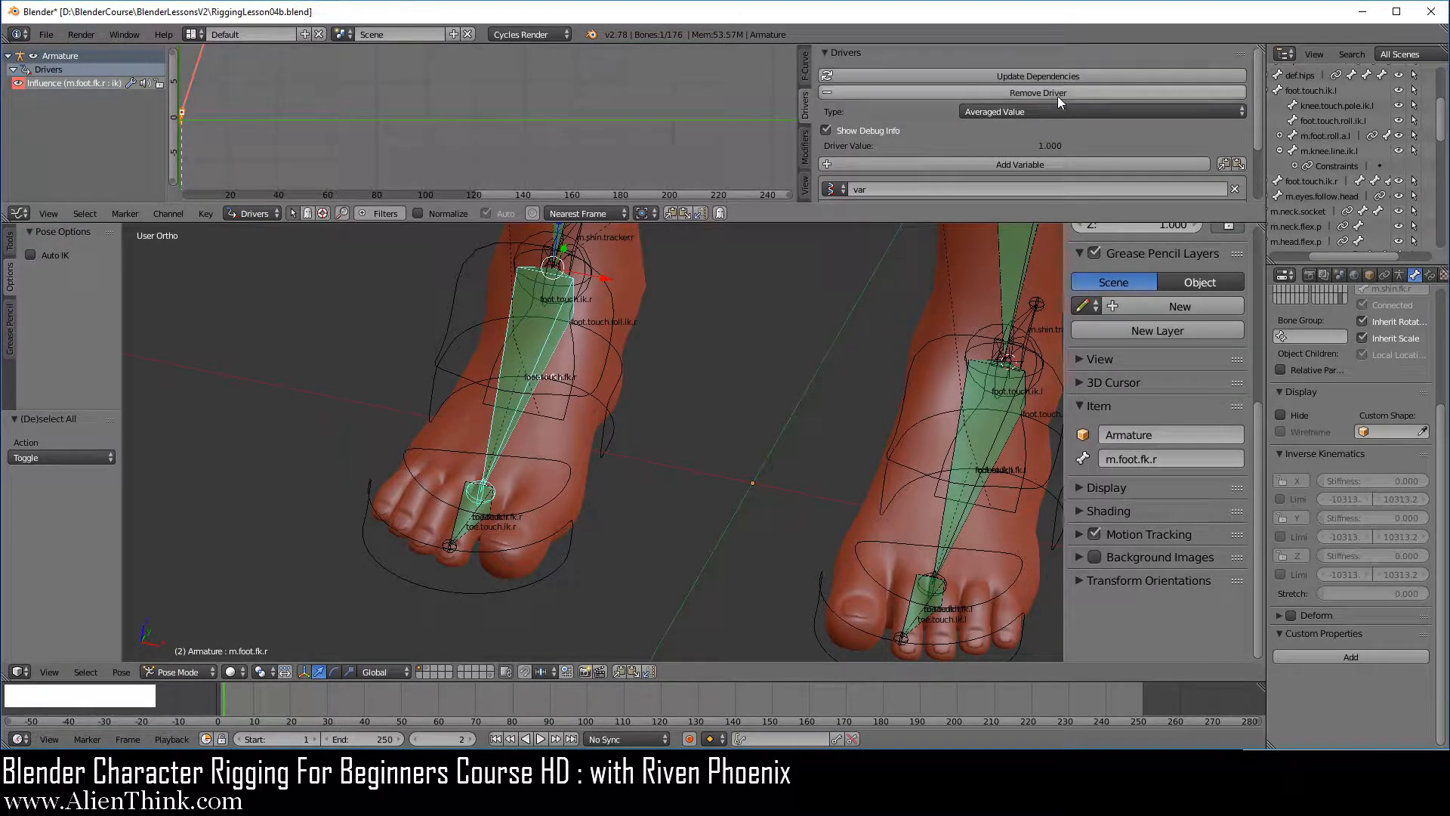
{"action": "left_click", "coordinate": [1047, 74]}
Point the m.shin.fk.r Influence driver to the FK/IK Leg.r property of foot.touch.ik.r and update its dependencies.
{"action": "scroll", "coordinate": [712, 353], "scroll_direction": "down", "scroll_amount": 2}
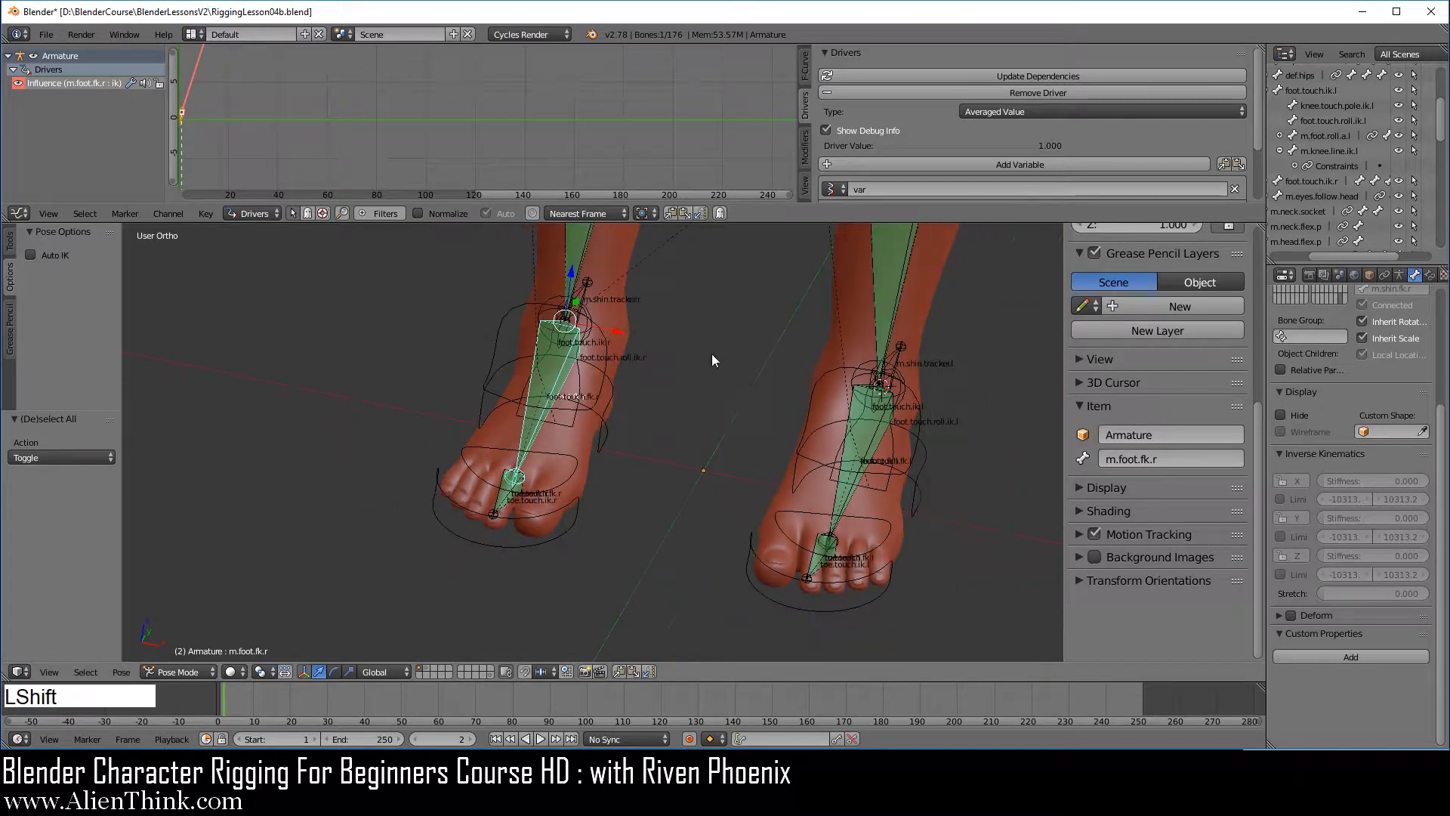
{"action": "middle_click_drag", "start_coordinate": [712, 353], "coordinate": [646, 486], "text": "shift"}
{"action": "right_click", "coordinate": [595, 351]}
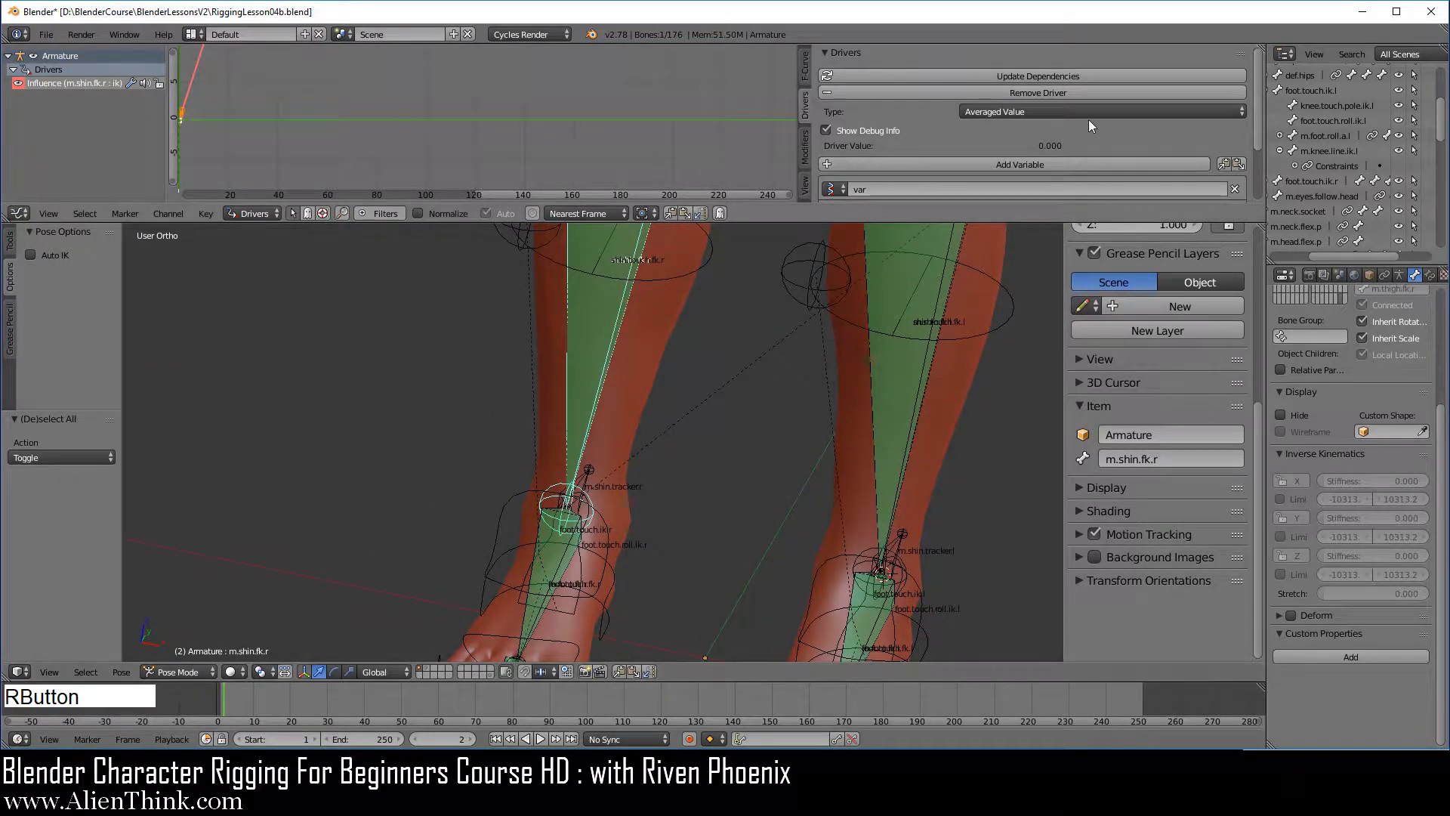
{"action": "scroll", "coordinate": [1089, 121], "scroll_direction": "down", "scroll_amount": 3}
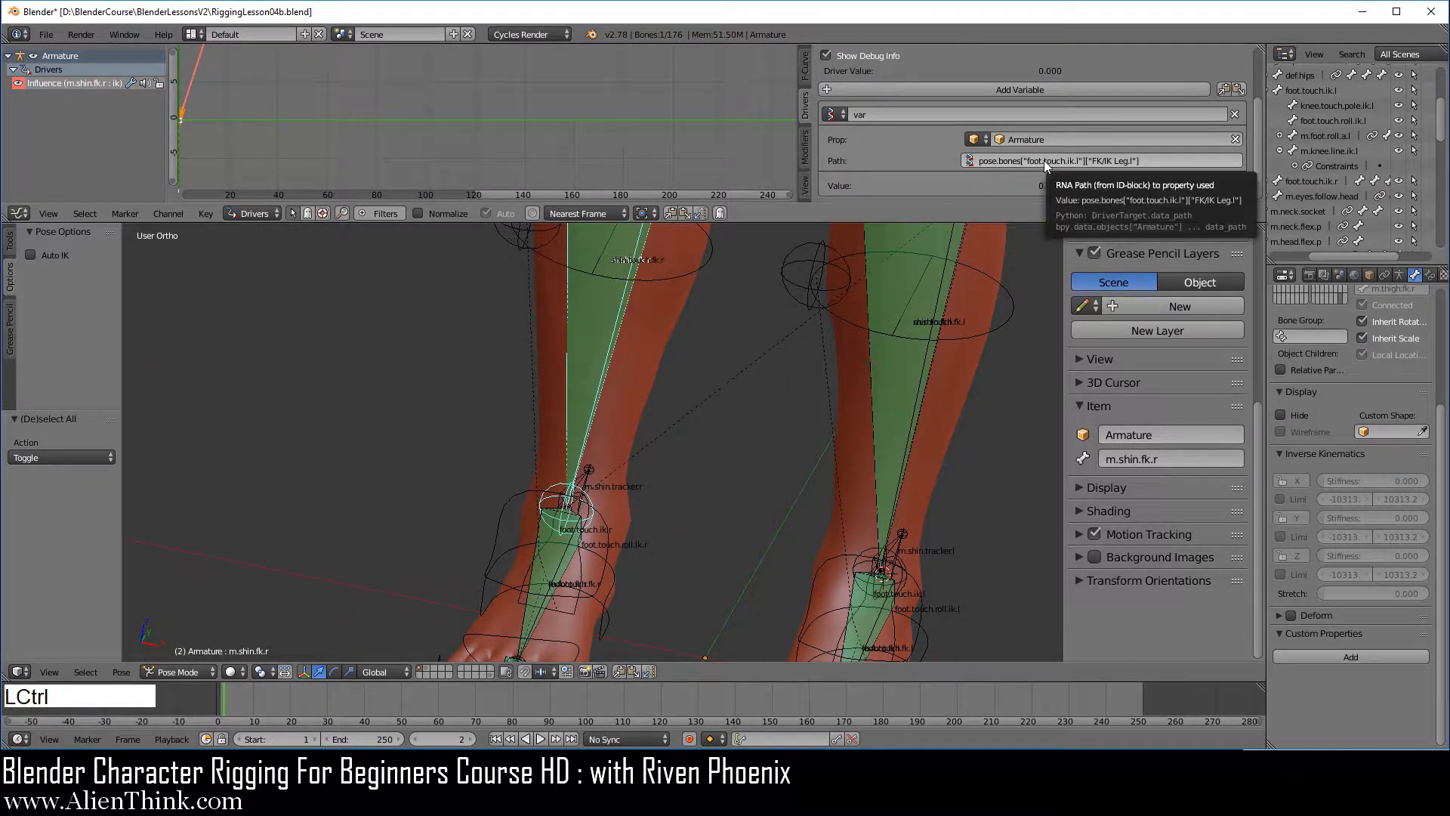
{"action": "key", "text": "ctrl+v"}
{"action": "scroll", "coordinate": [1044, 160], "scroll_direction": "up", "scroll_amount": 3}
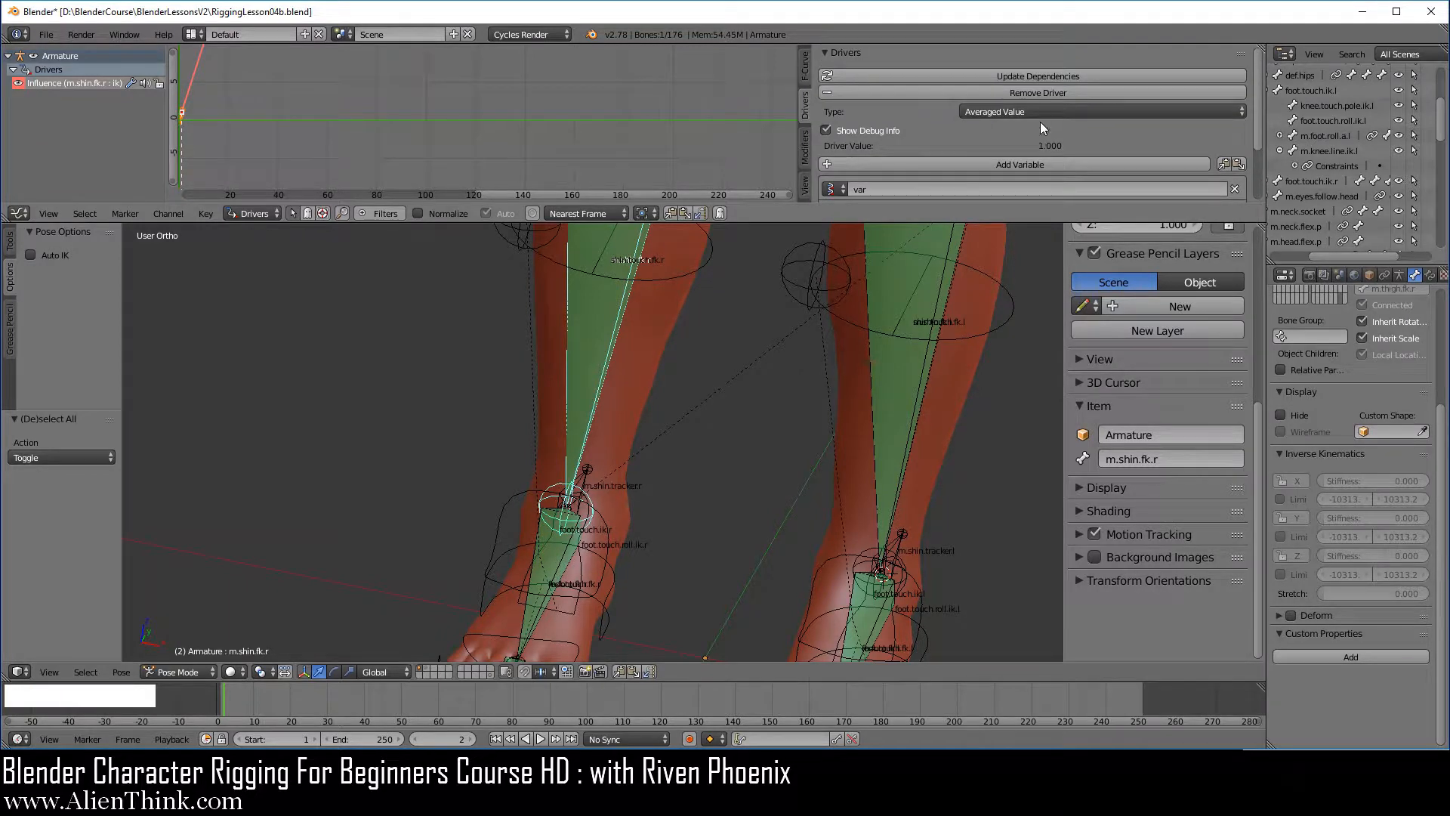
{"action": "left_click", "coordinate": [1035, 75]}
Point the m.thigh.fk.r Influence driver to the FK/IK Leg.r property of foot.touch.ik.r and update its dependencies.
{"action": "middle_click_drag", "start_coordinate": [839, 295], "coordinate": [677, 555], "text": "shift"}
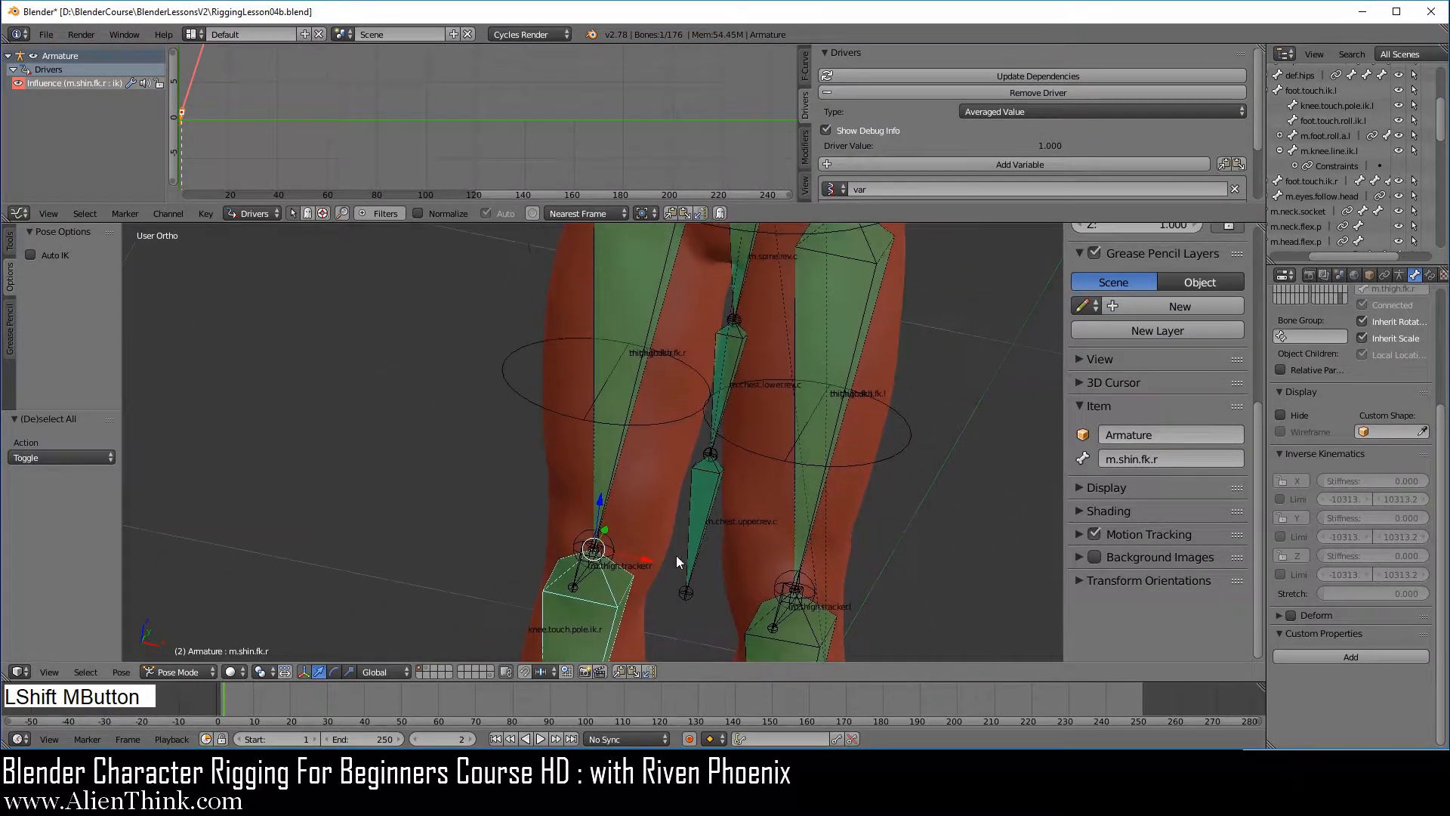
{"action": "right_click", "coordinate": [644, 316]}
{"action": "scroll", "coordinate": [1035, 145], "scroll_direction": "down", "scroll_amount": 3}
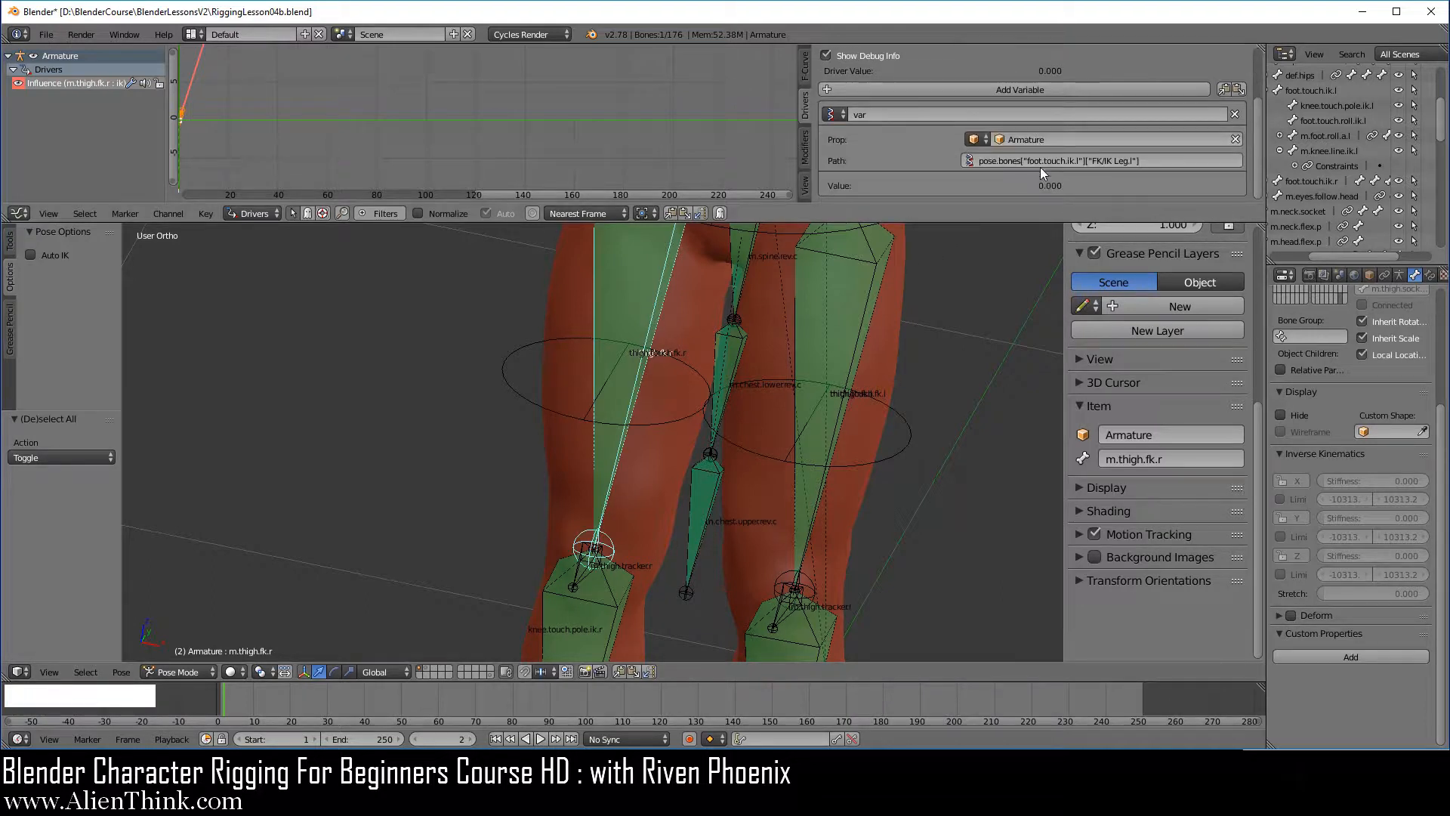
{"action": "key", "text": "ctrl+v"}
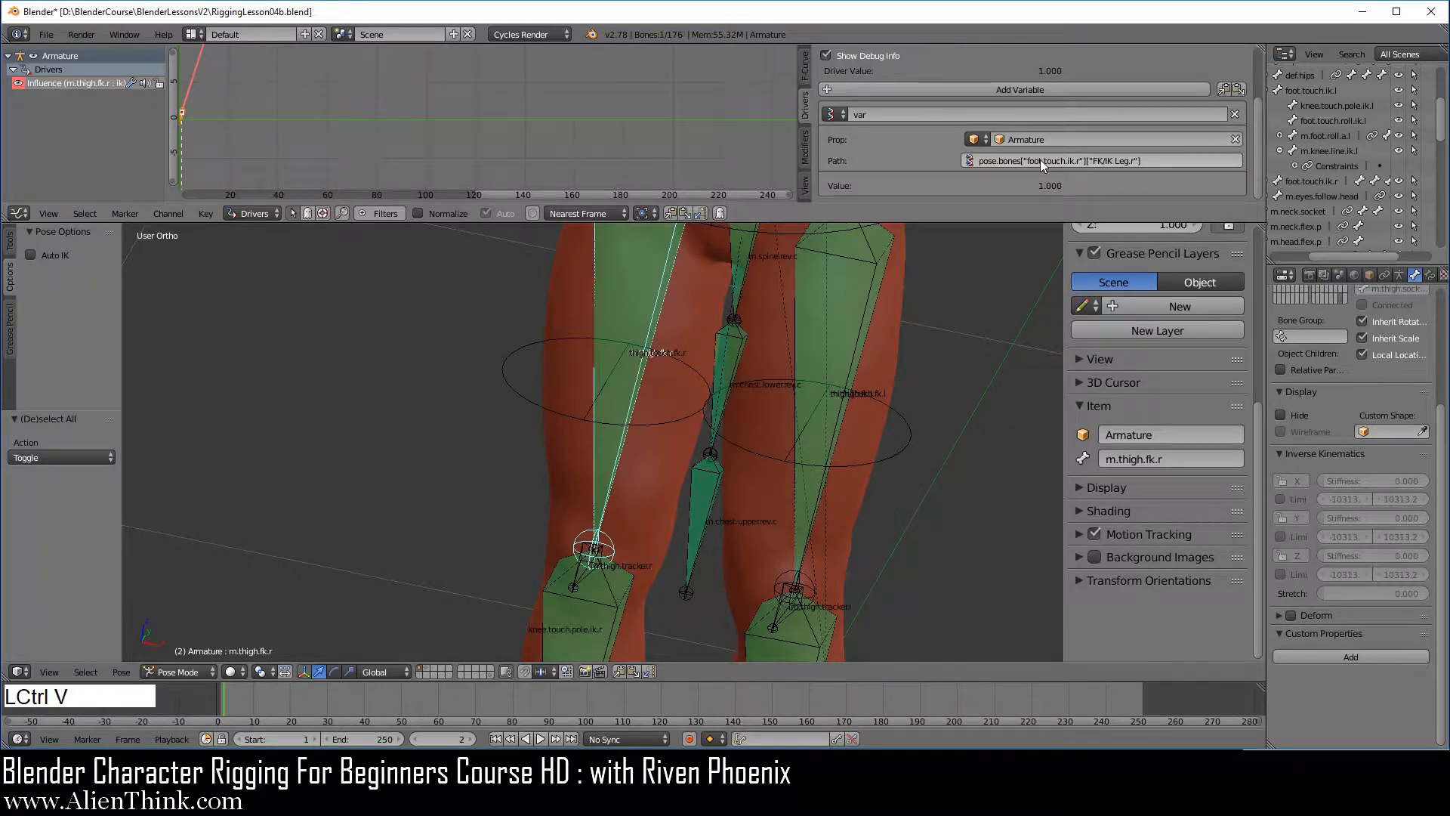
{"action": "scroll", "coordinate": [1045, 178], "scroll_direction": "up", "scroll_amount": 3}
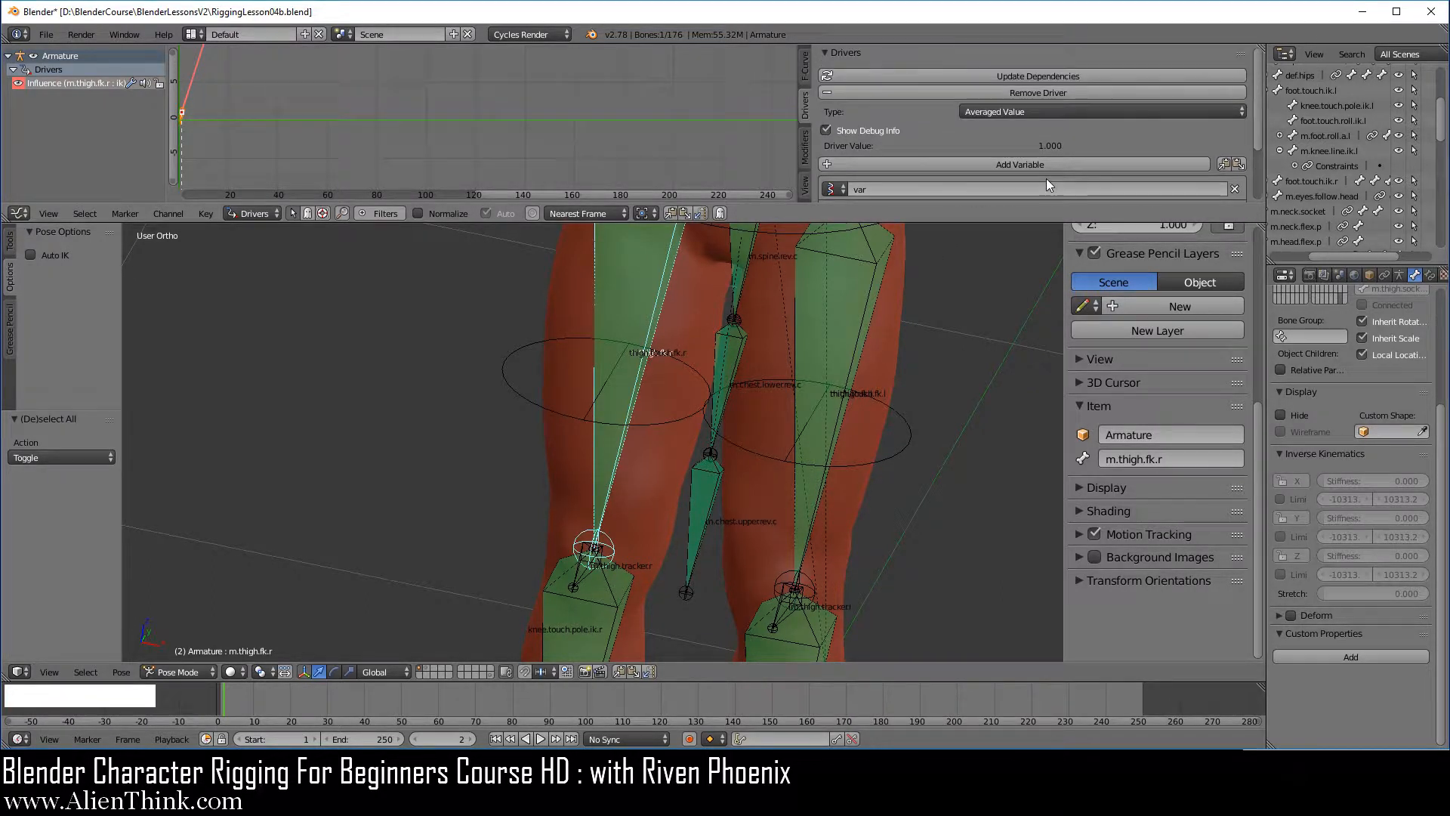
{"action": "left_click", "coordinate": [1038, 73]}
Move the foot.touch.ik.r control outward and up by about X -0.114, Y -0.013, Z 0.044 to test the right IK leg.
{"action": "scroll", "coordinate": [877, 371], "scroll_direction": "down", "scroll_amount": 3}
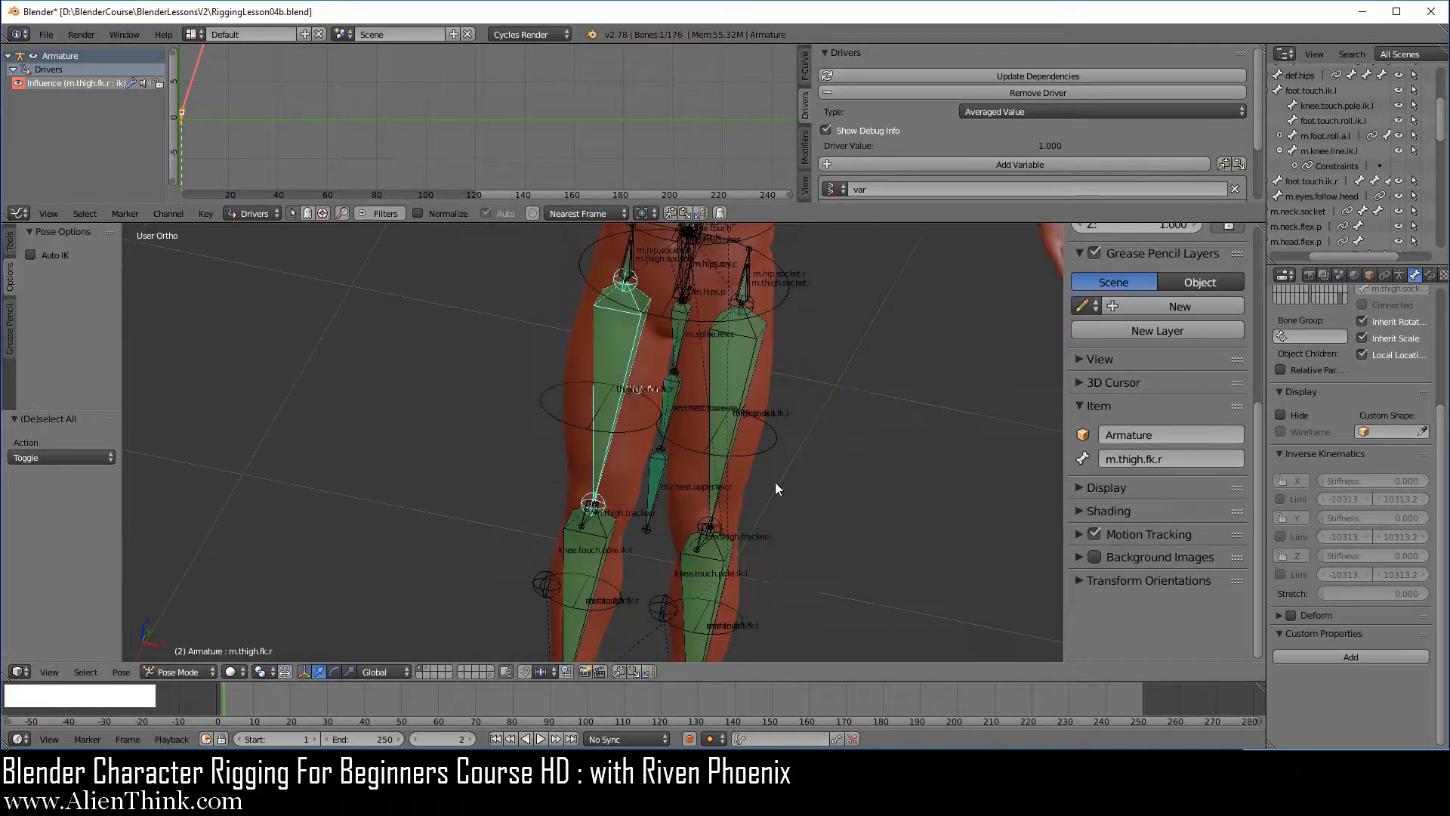
{"action": "middle_click_drag", "start_coordinate": [751, 502], "coordinate": [818, 329], "text": "shift"}
{"action": "scroll", "coordinate": [729, 482], "scroll_direction": "up", "scroll_amount": 1}
{"action": "scroll", "coordinate": [729, 482], "scroll_direction": "up", "scroll_amount": 2}
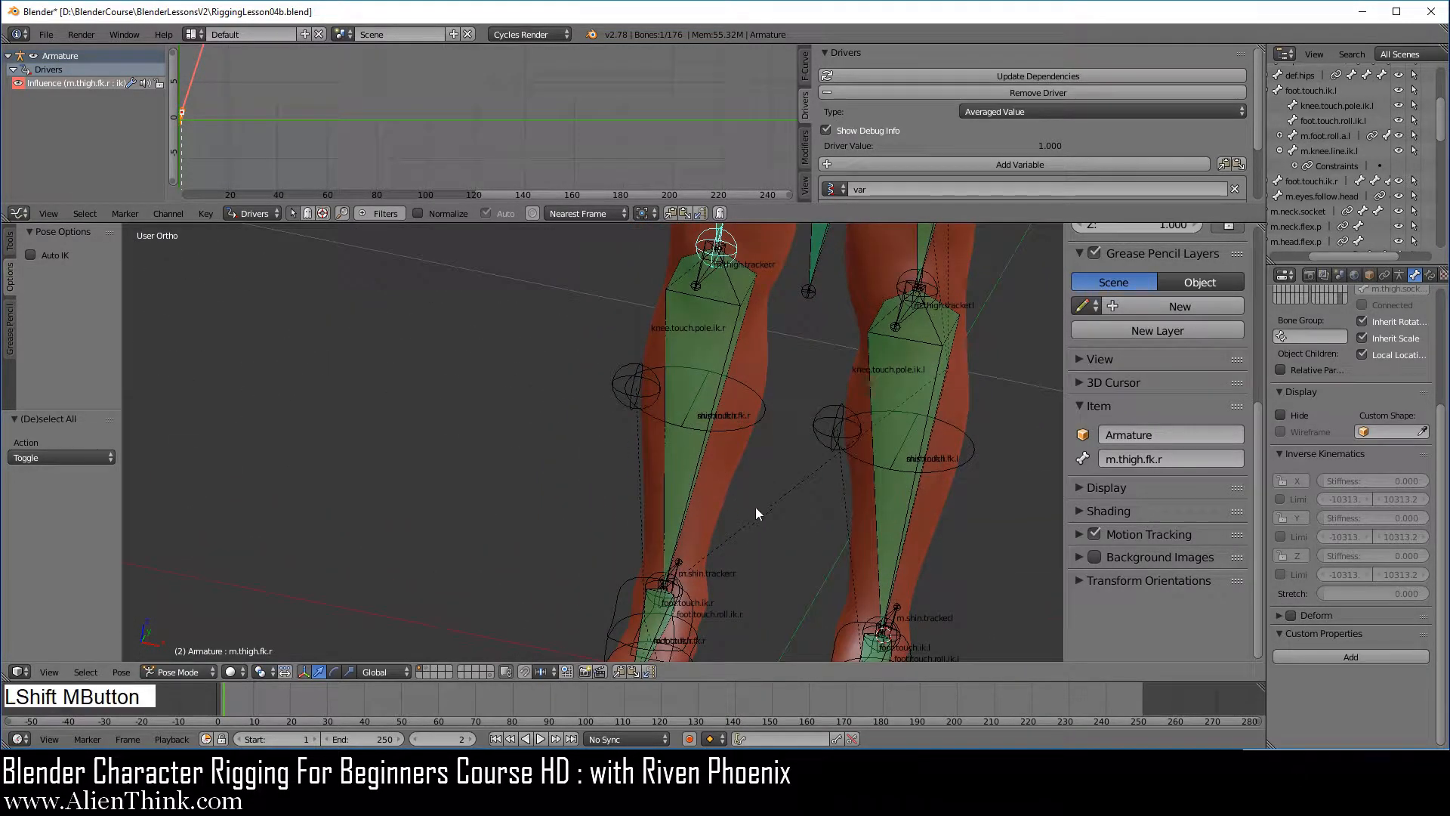
{"action": "middle_click_drag", "start_coordinate": [755, 506], "coordinate": [722, 342], "text": "shift"}
{"action": "middle_click_drag", "start_coordinate": [718, 419], "coordinate": [700, 424]}
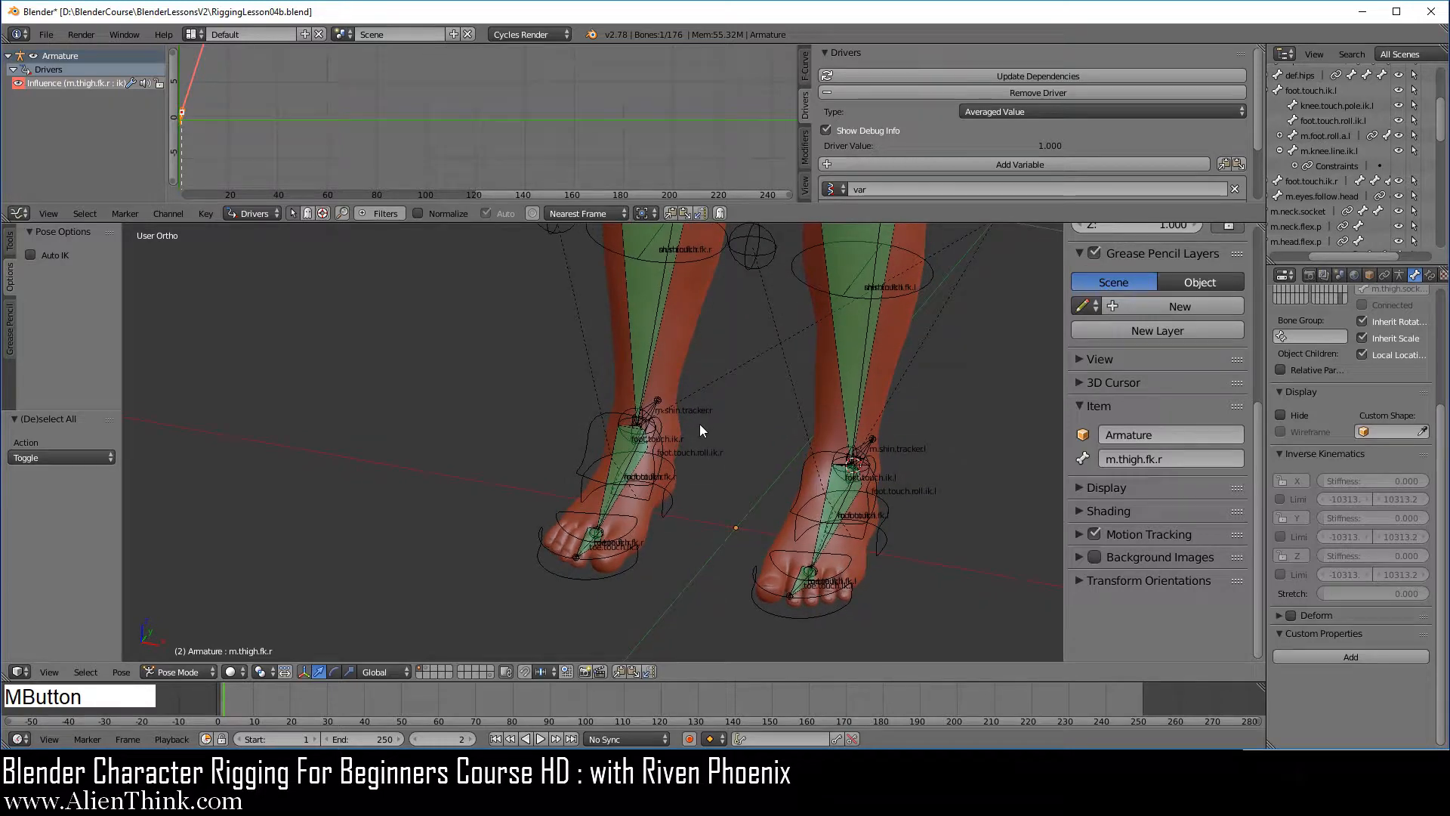
{"action": "right_click", "coordinate": [592, 429]}
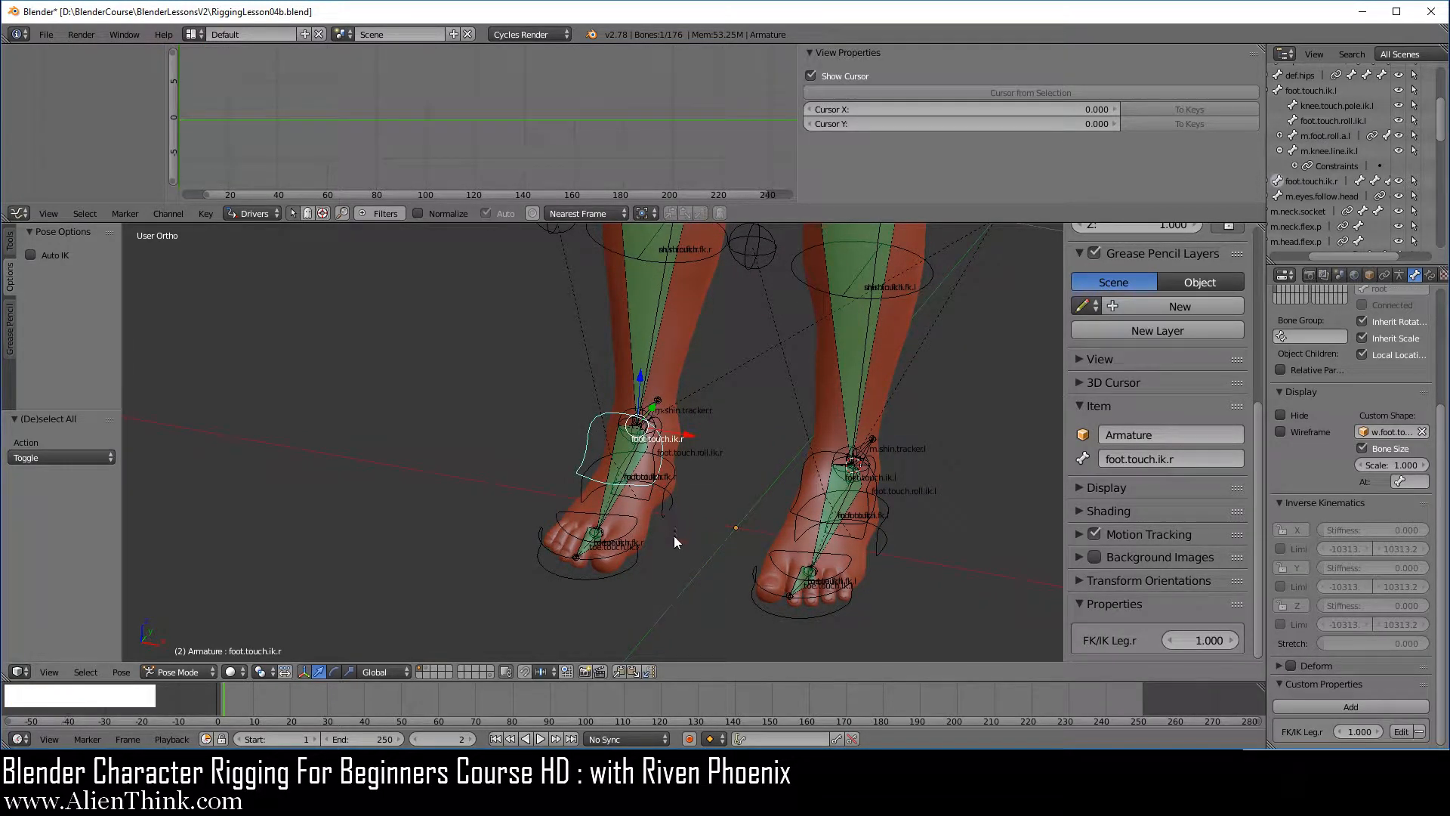
{"action": "key", "text": "g"}
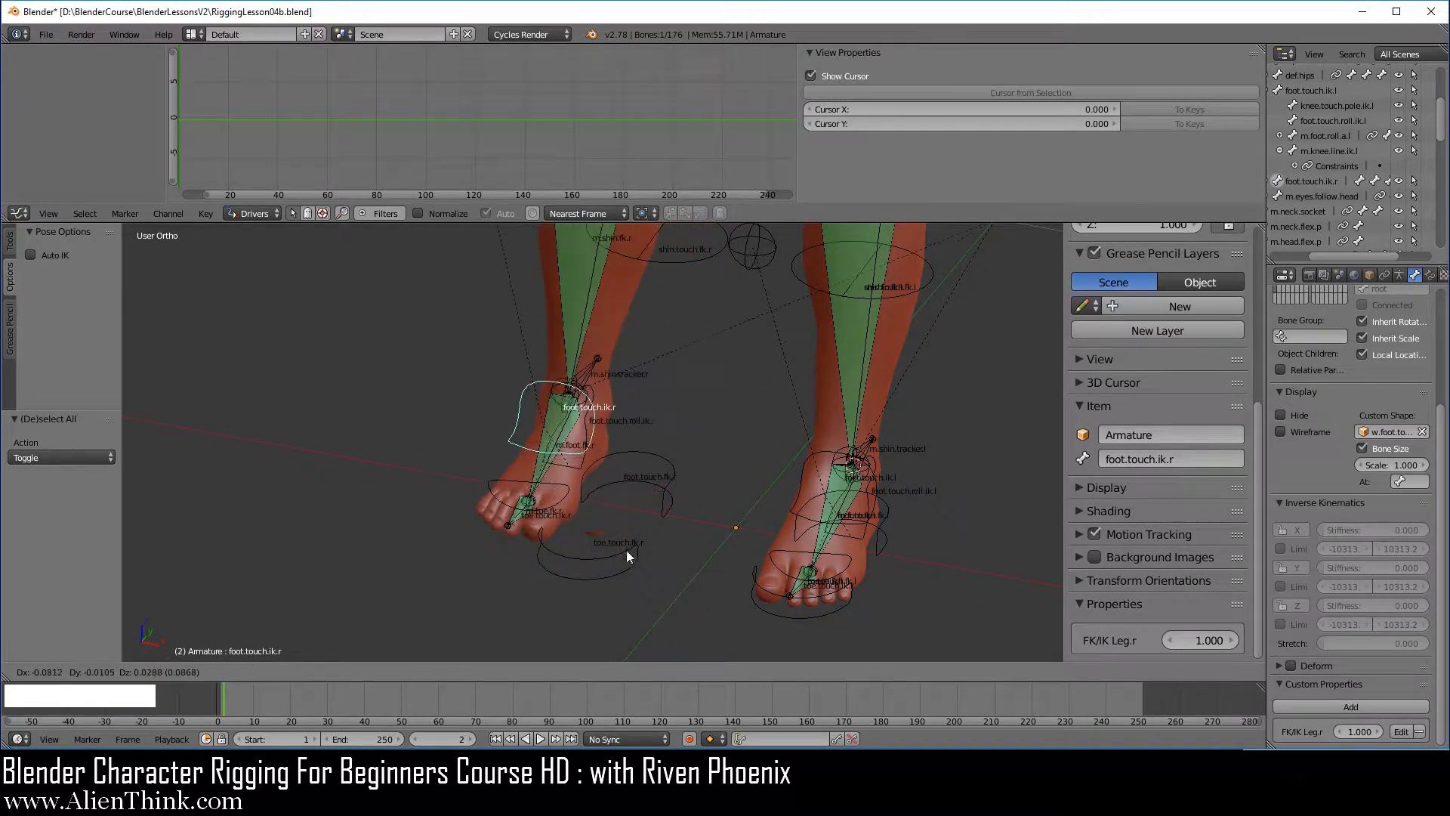
{"action": "left_click", "coordinate": [578, 488]}
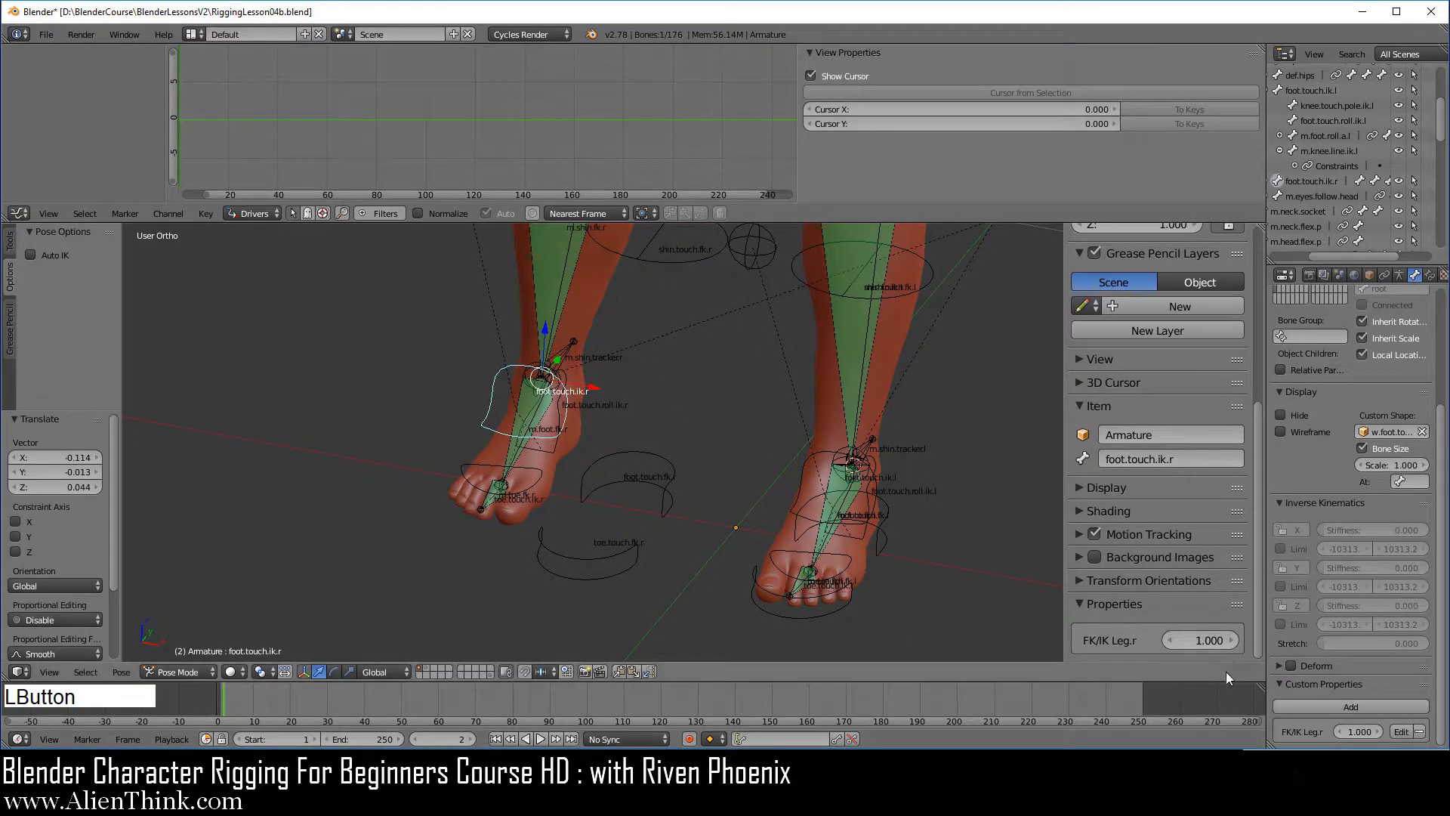
Set FK/IK Leg.r to 0 on foot.touch.ik.r and try rotating the foot.touch.fk.r control.
{"action": "left_click", "coordinate": [1170, 640]}
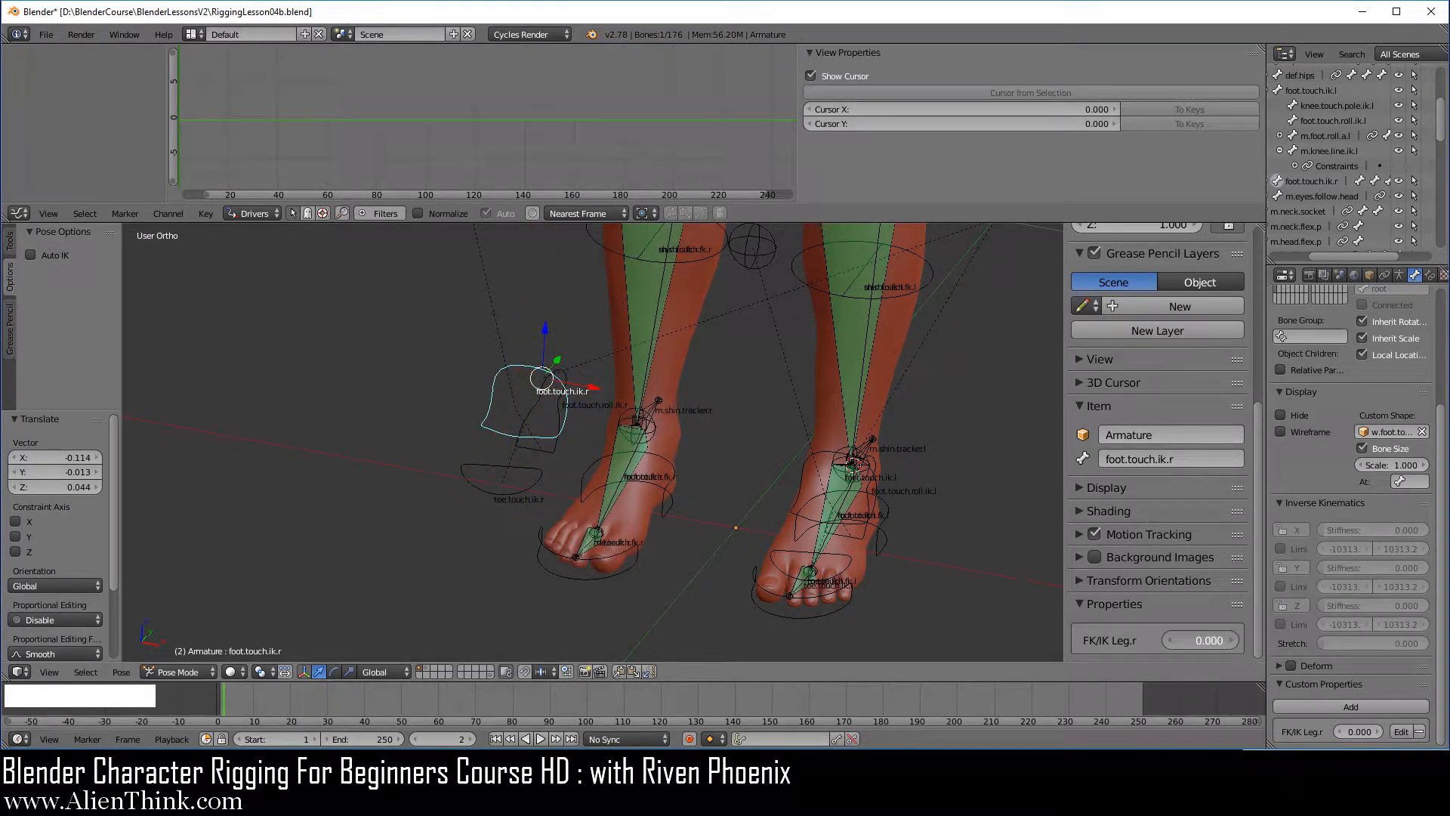
{"action": "mouse_move", "coordinate": [1200, 640]}
{"action": "left_mouse_down"}
{"action": "mouse_move", "coordinate": [1329, 639]}
{"action": "mouse_move", "coordinate": [1200, 639]}
{"action": "left_mouse_up"}
{"action": "right_click", "coordinate": [673, 487]}
{"action": "key", "text": "r"}
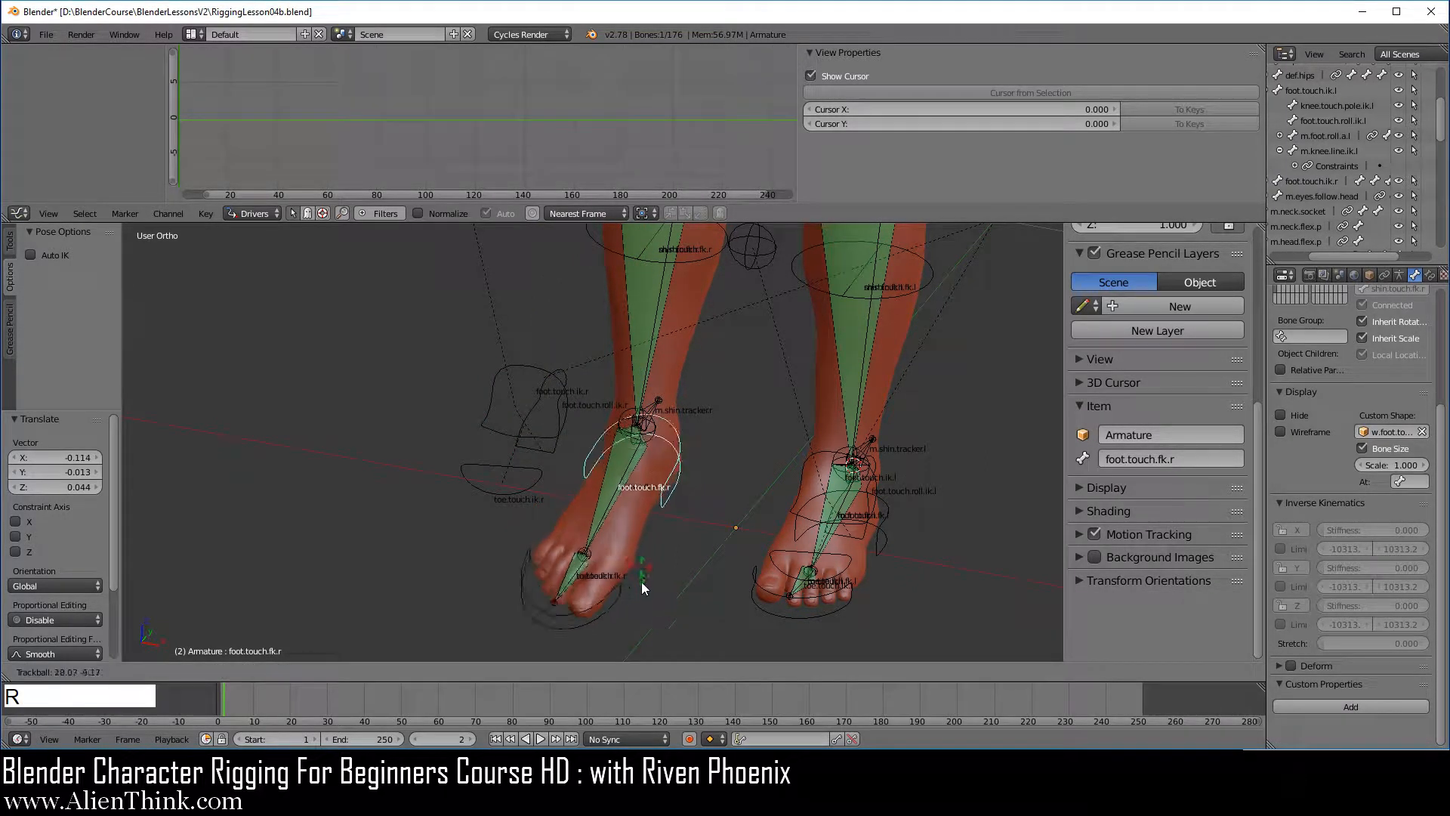
{"action": "right_click", "coordinate": [615, 578]}
Try a trackball rotation of the toe.touch.fk.r control to test the right toes in FK mode.
{"action": "right_click", "coordinate": [606, 562]}
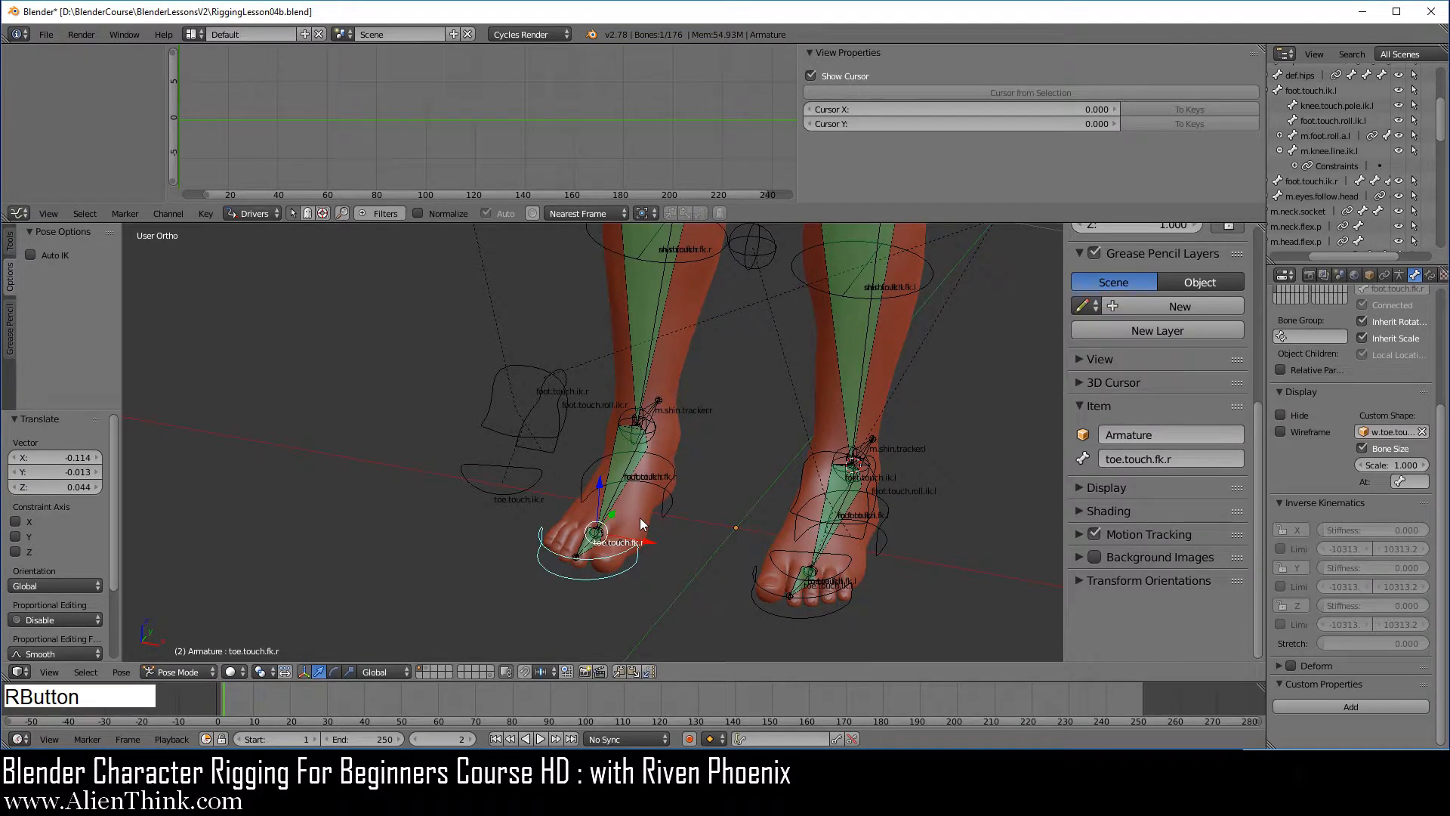
{"action": "key", "text": "r"}
{"action": "key", "text": "r"}
{"action": "right_click", "coordinate": [646, 563]}
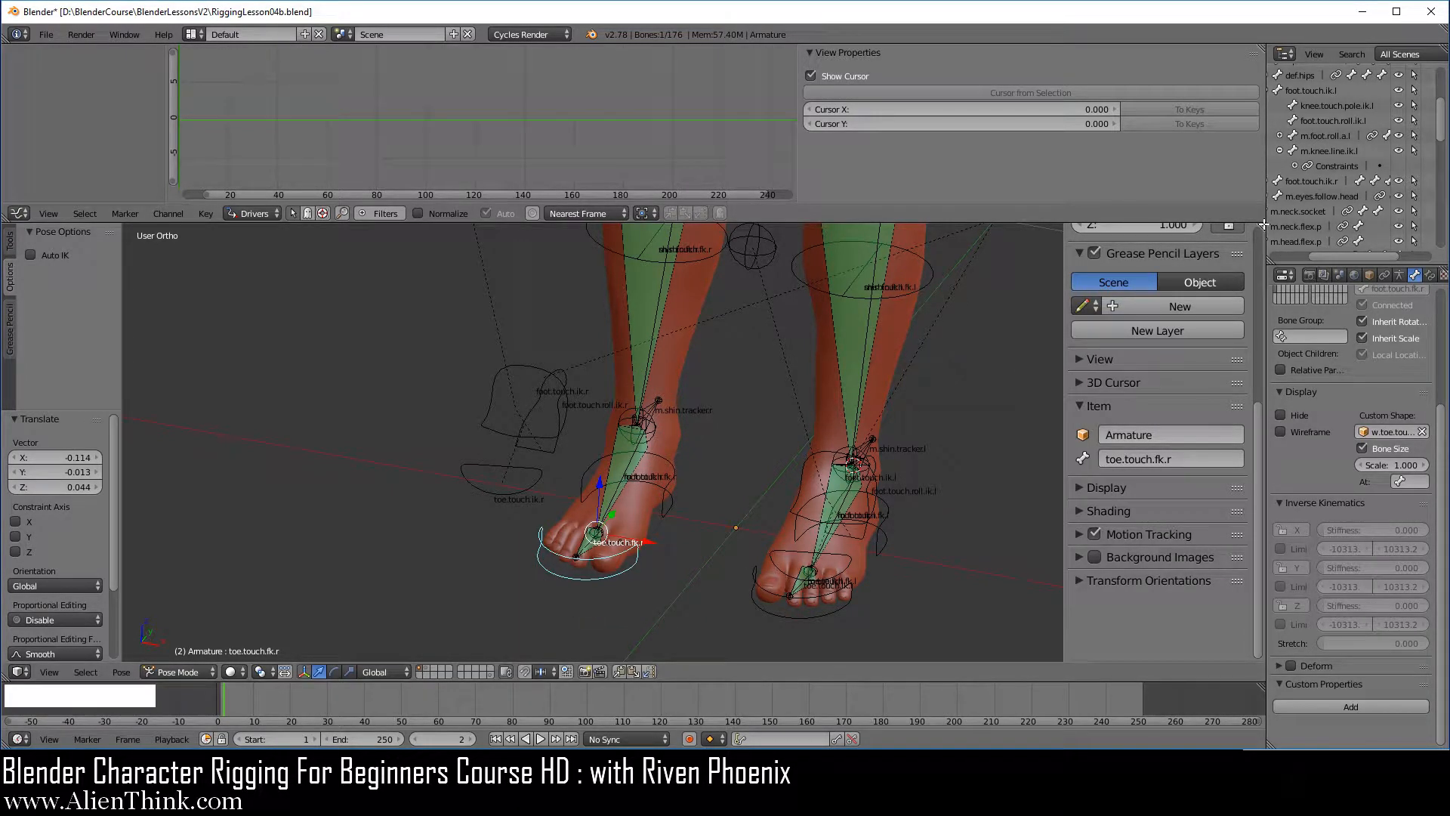
Expand the 3D view over the Drivers editor and show only the first armature bone layer.
{"action": "left_click_drag", "start_coordinate": [1263, 224], "coordinate": [1262, 203]}
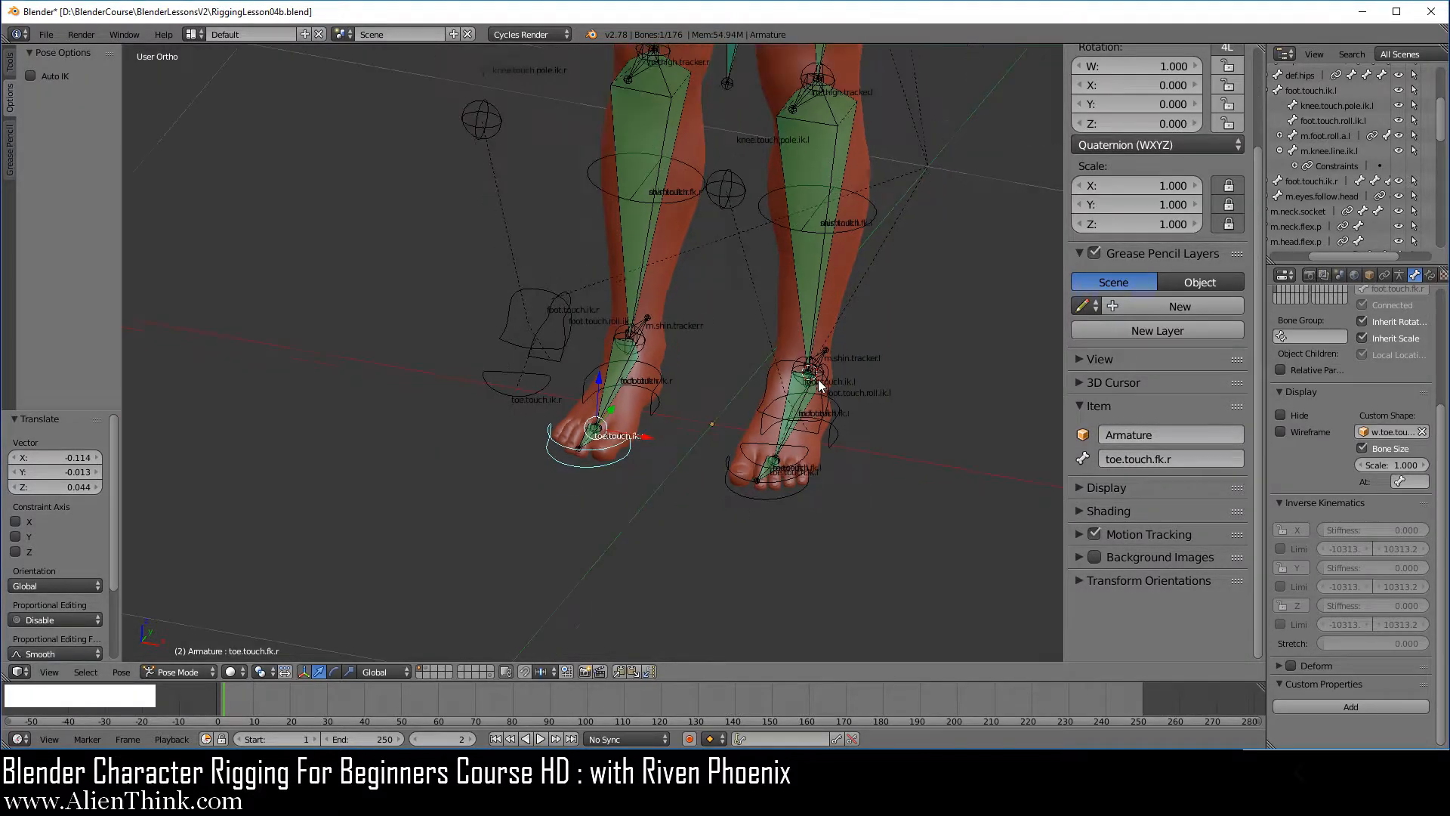
{"action": "left_click", "coordinate": [1401, 276]}
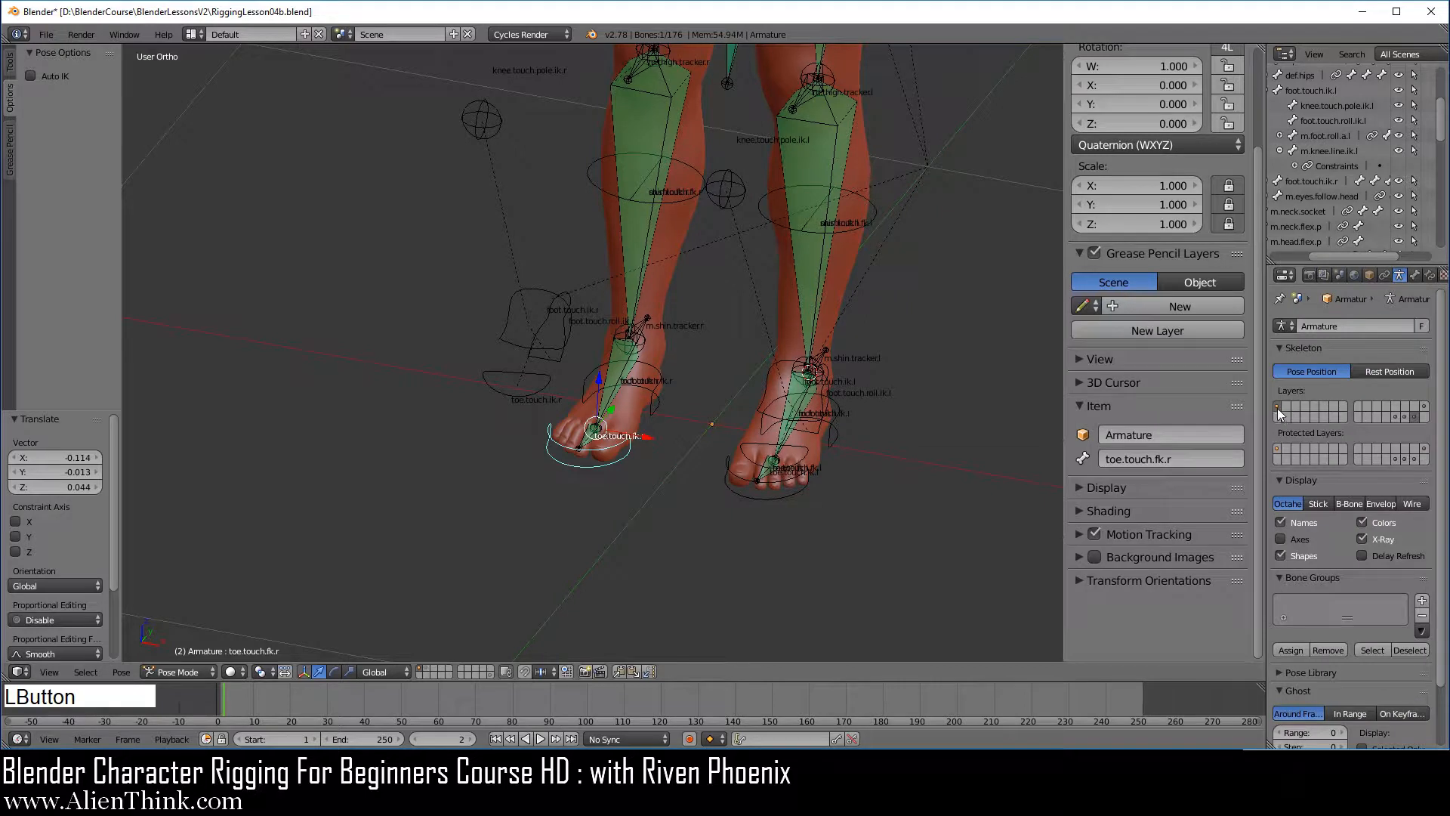
{"action": "left_click", "coordinate": [1277, 408]}
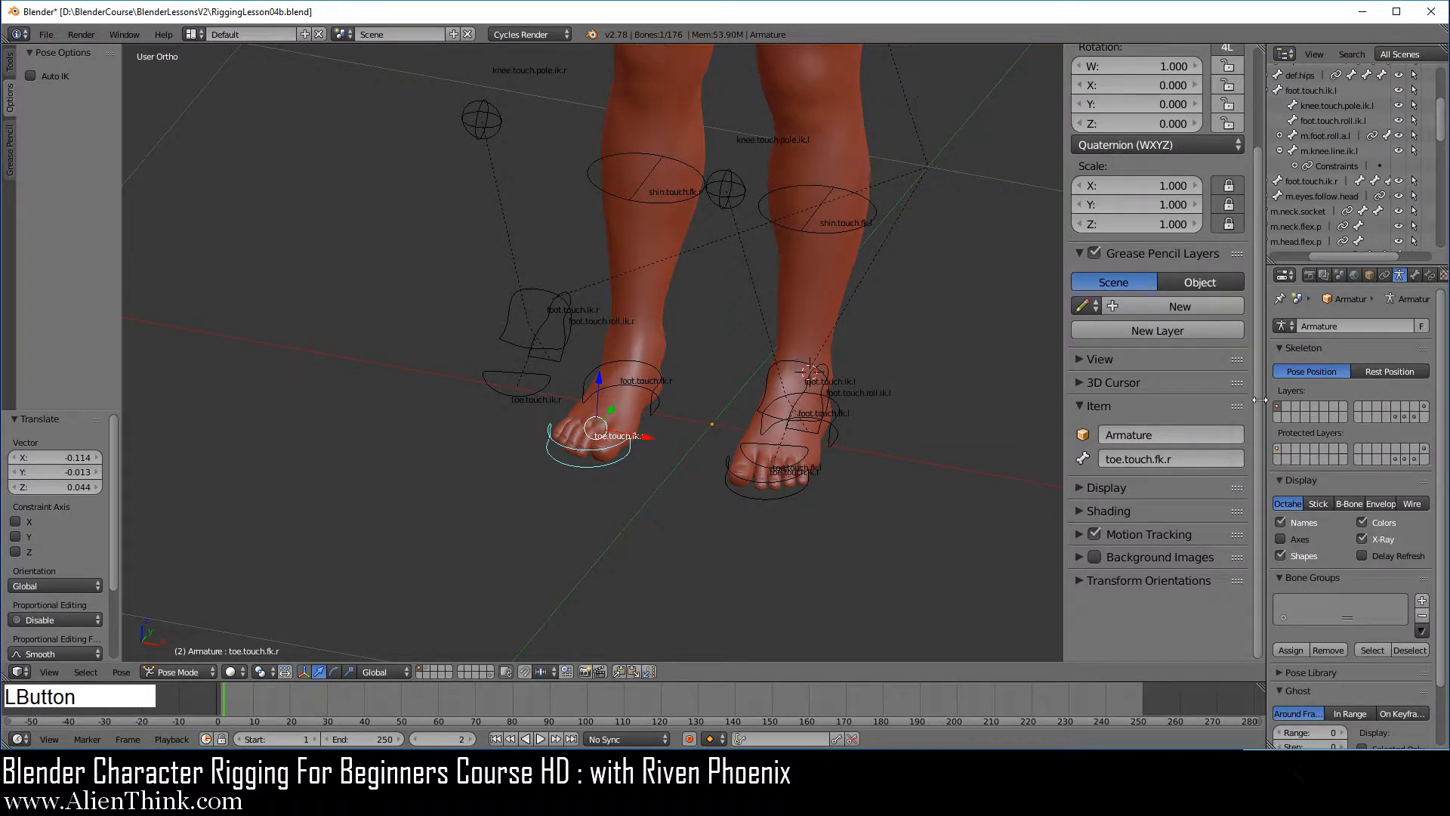
Select all visible control bones and clear their pose rotation and location.
{"action": "key", "text": "a"}
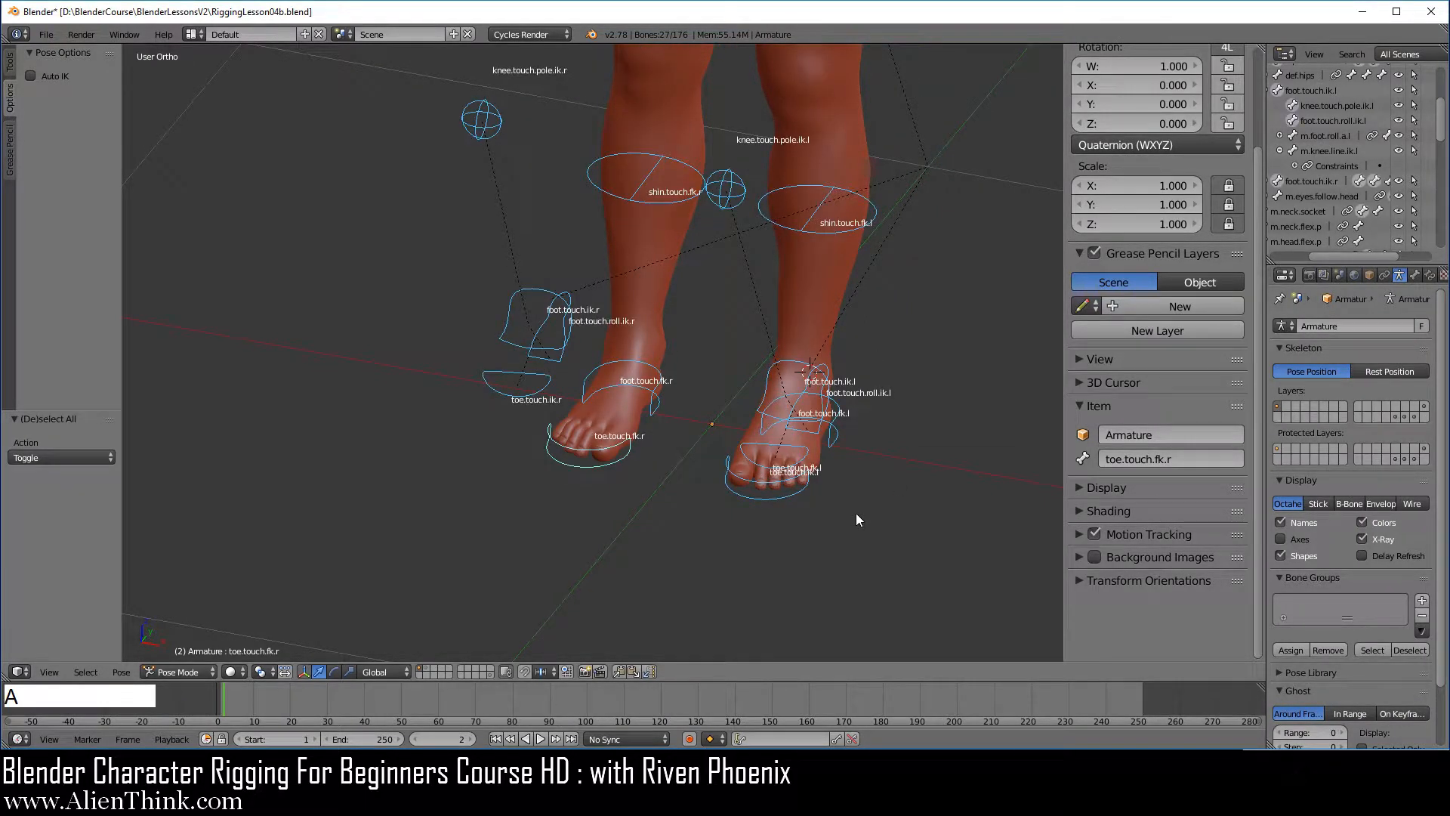
{"action": "key", "text": "alt+r"}
{"action": "key", "text": "alt+g"}
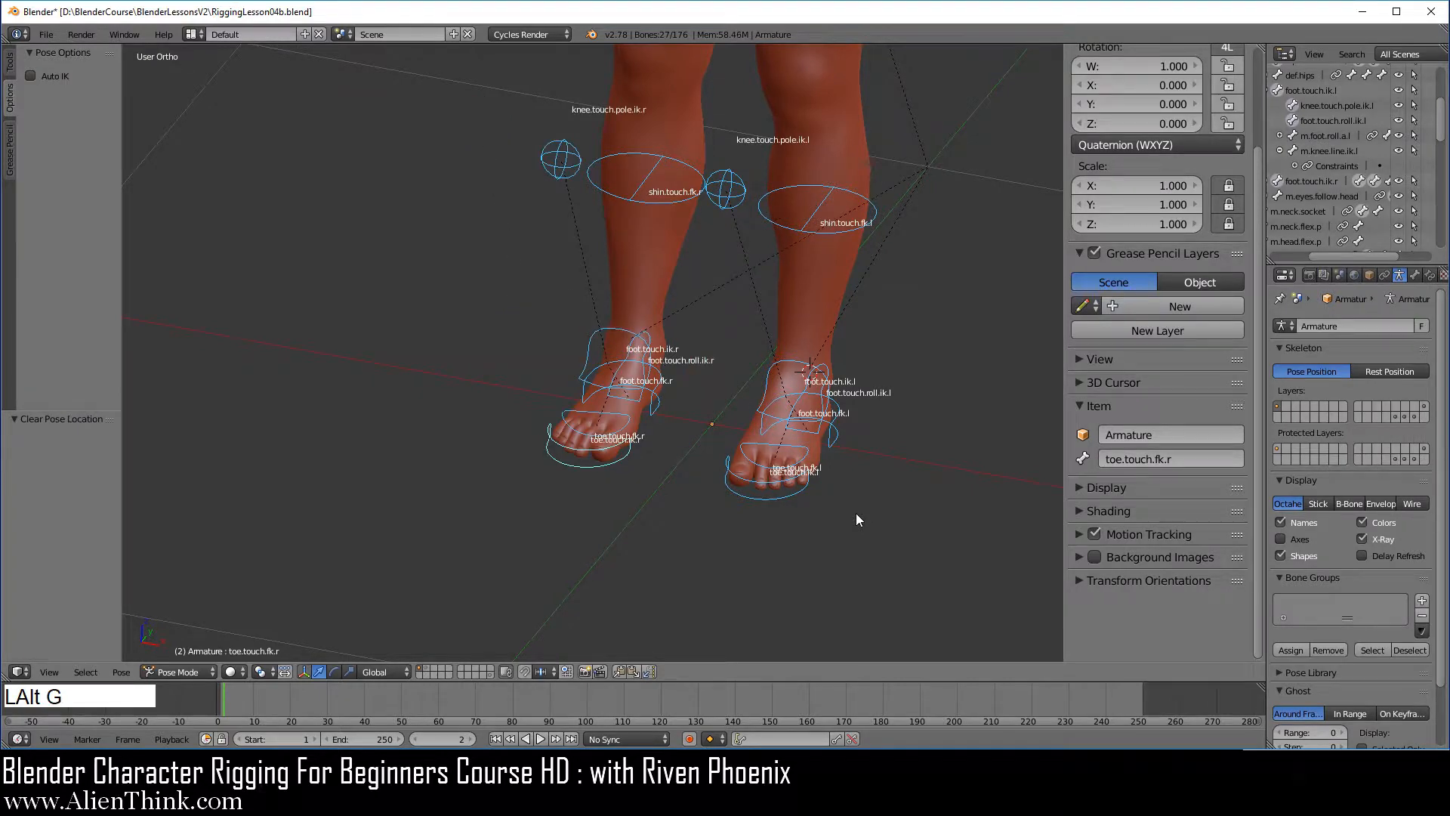
Try rotating the thigh.touch.fk.l and thigh.touch.fk.r controls to test both thighs in FK mode.
{"action": "key", "text": "KP_1"}
{"action": "middle_click_drag", "start_coordinate": [855, 494], "coordinate": [839, 523], "text": "shift"}
{"action": "scroll", "coordinate": [835, 464], "scroll_direction": "down", "scroll_amount": 4}
{"action": "middle_click_drag", "start_coordinate": [836, 465], "coordinate": [765, 420], "text": "shift"}
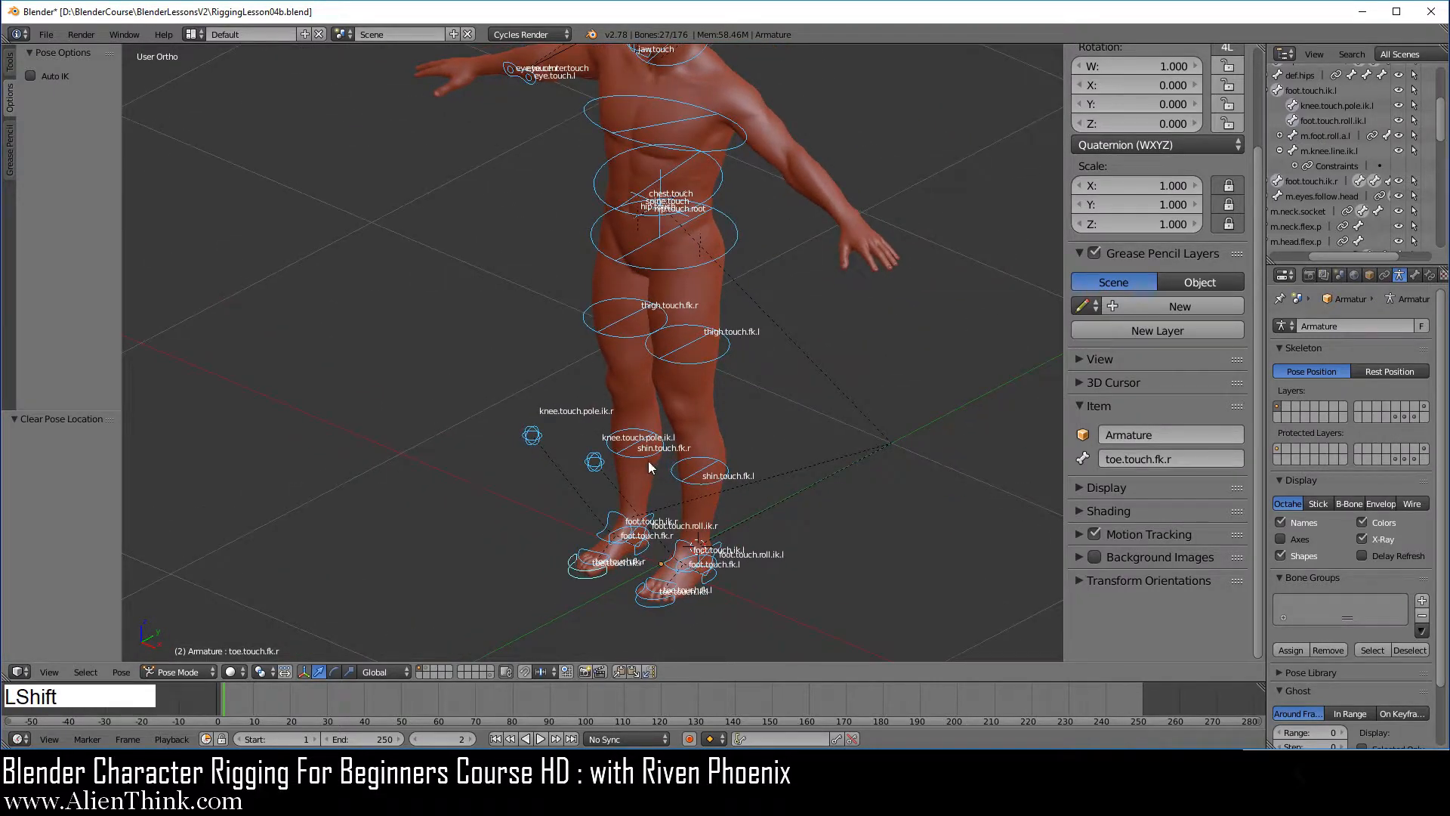
{"action": "middle_click_drag", "start_coordinate": [648, 466], "coordinate": [763, 368], "text": "shift"}
{"action": "scroll", "coordinate": [764, 336], "scroll_direction": "up", "scroll_amount": 2}
{"action": "right_click", "coordinate": [762, 293]}
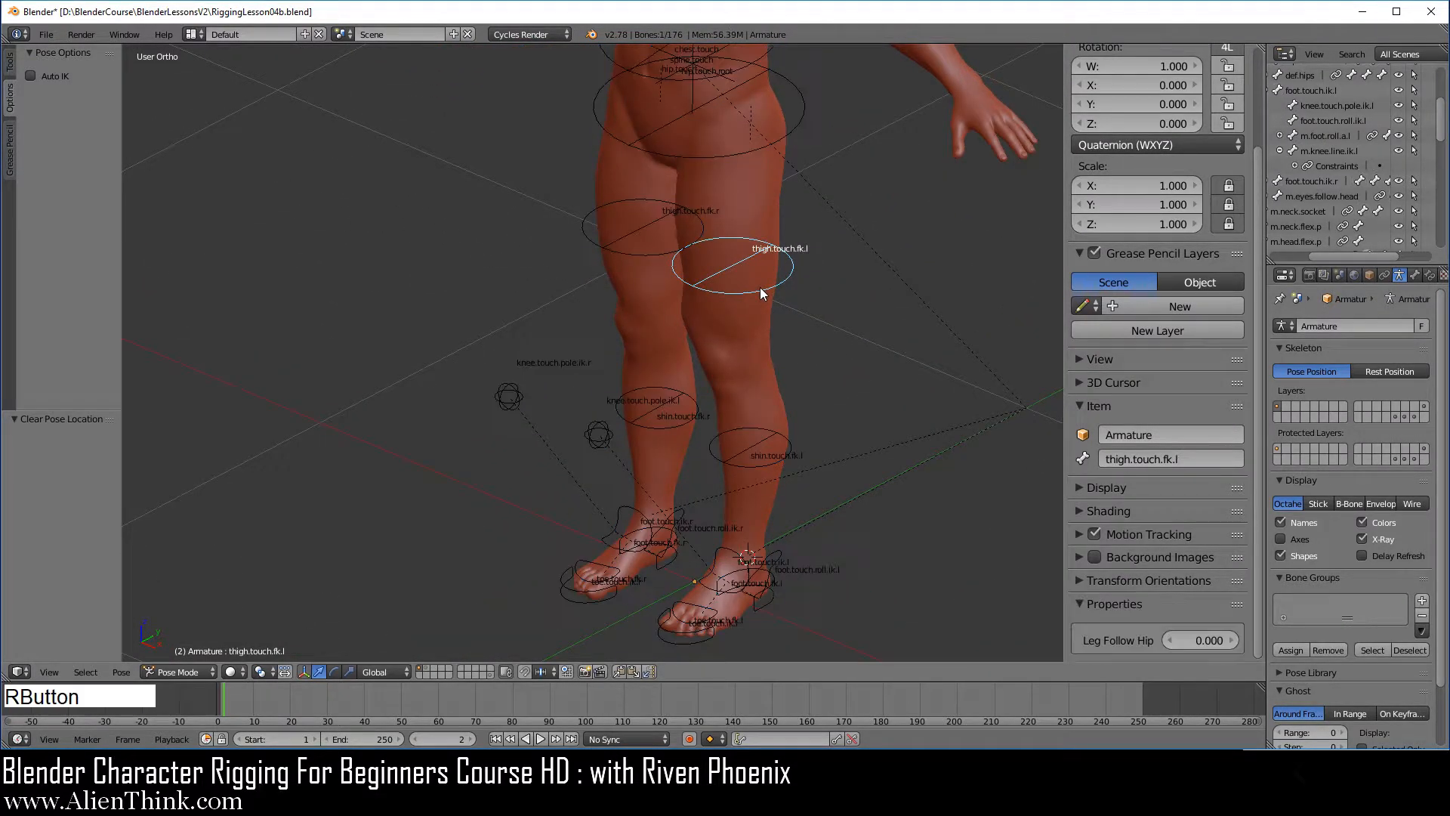
{"action": "key", "text": "r"}
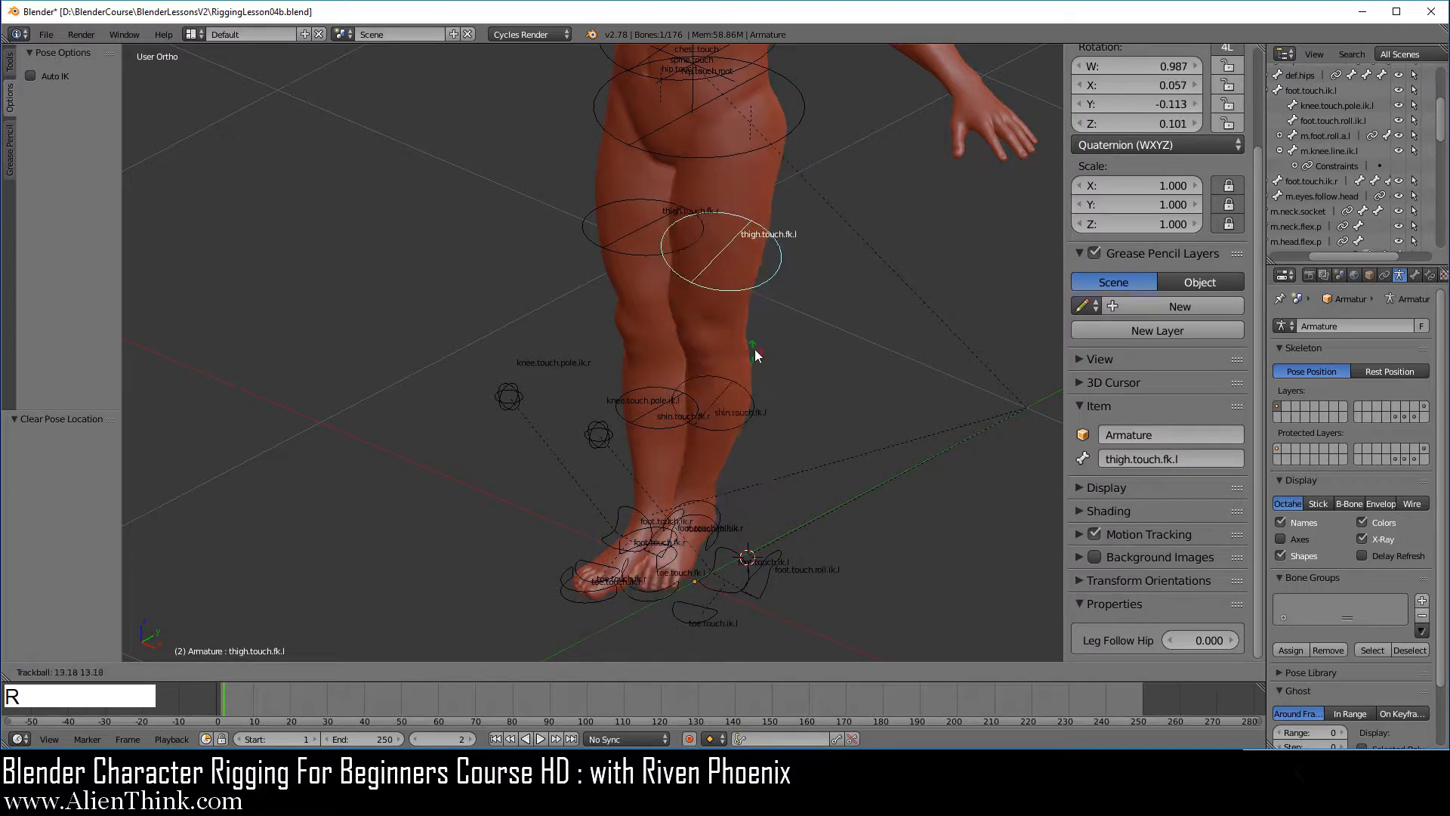
{"action": "right_click", "coordinate": [679, 295]}
{"action": "right_click", "coordinate": [631, 257]}
{"action": "key", "text": "r"}
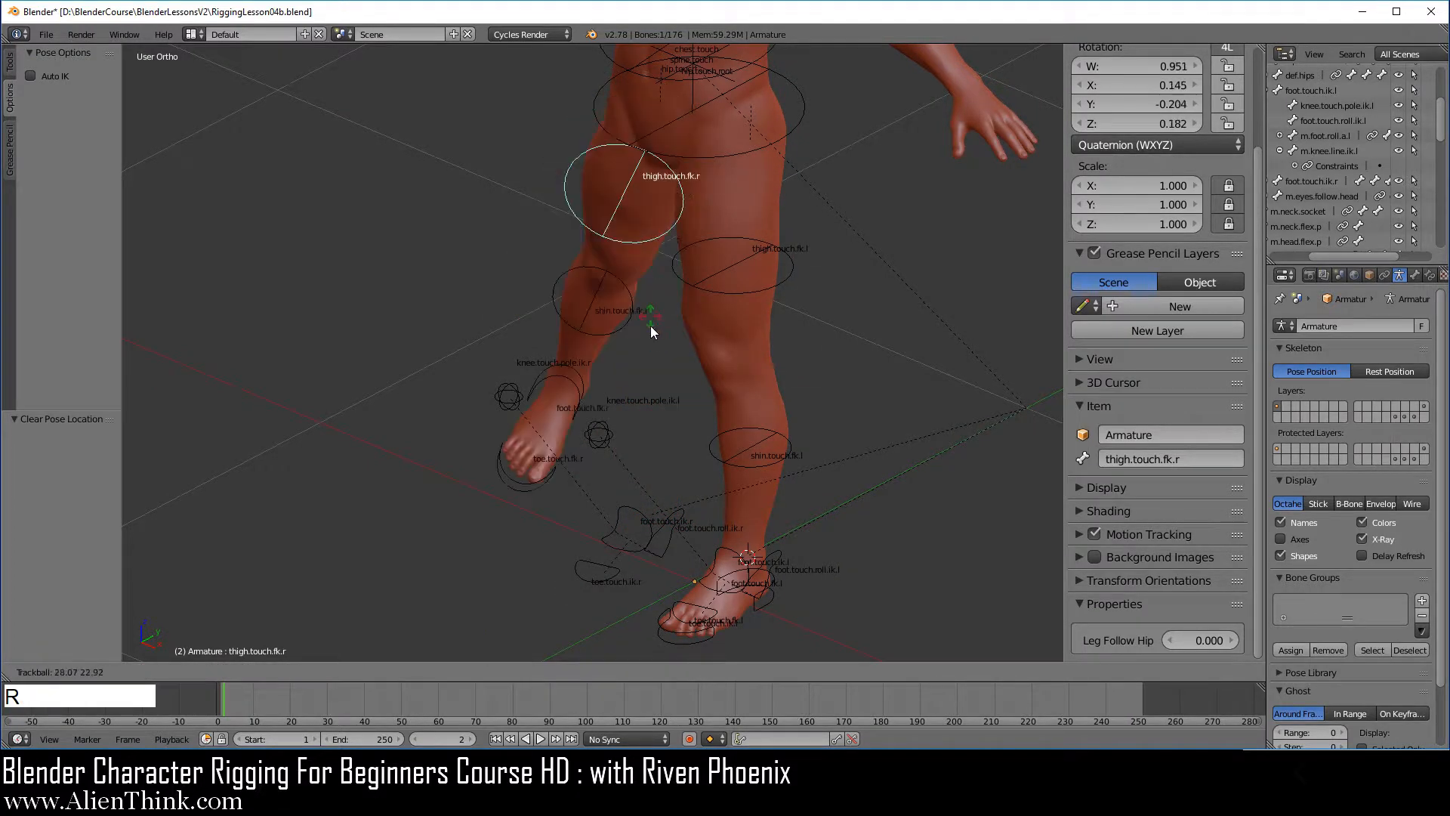
{"action": "right_click", "coordinate": [660, 337]}
Try rotating the shin.touch.fk.r and shin.touch.fk.l controls to test both knees in FK mode.
{"action": "right_click", "coordinate": [665, 429]}
{"action": "key", "text": "r"}
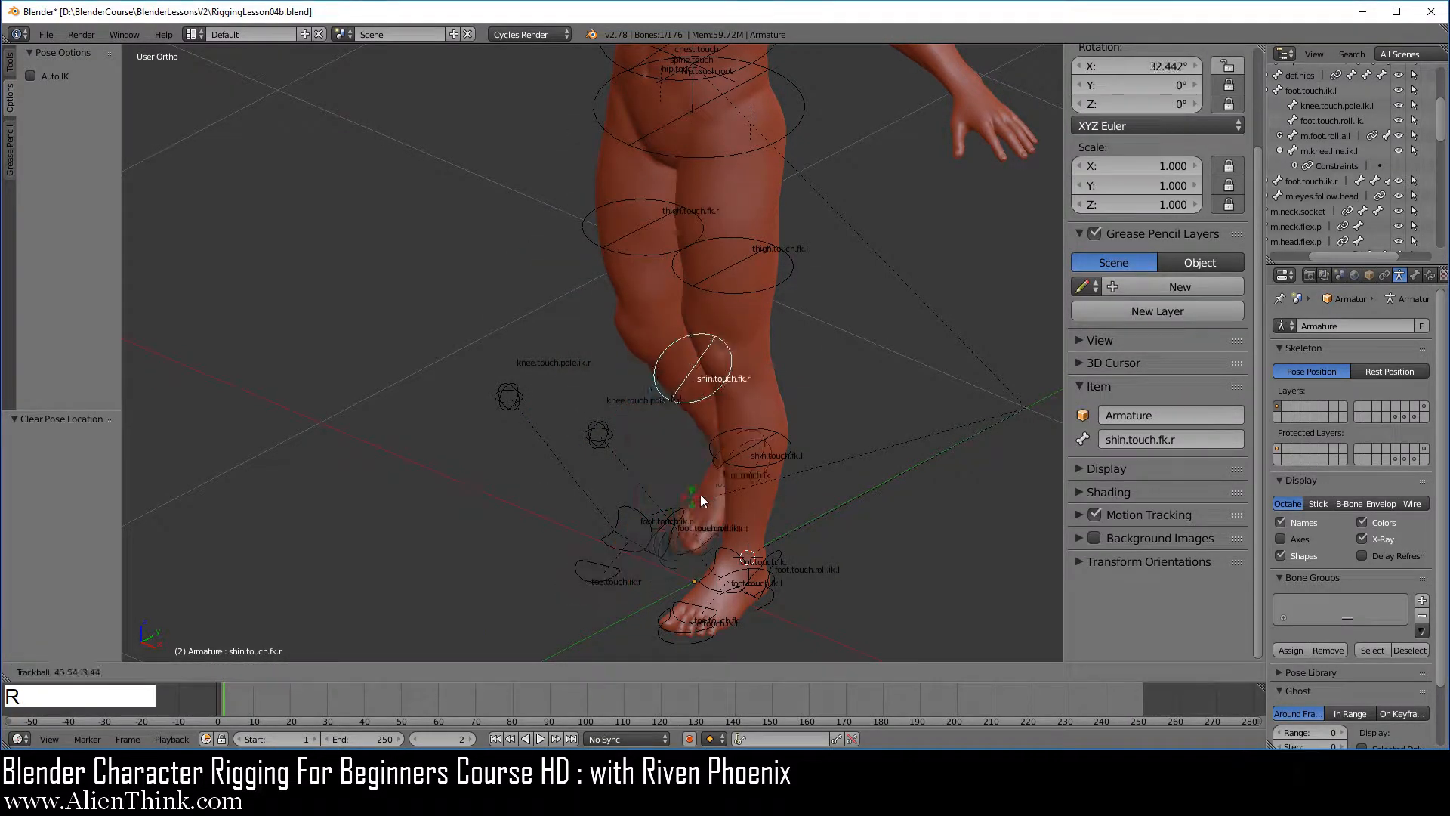
{"action": "right_click", "coordinate": [673, 478]}
{"action": "right_click", "coordinate": [763, 469]}
{"action": "key", "text": "r"}
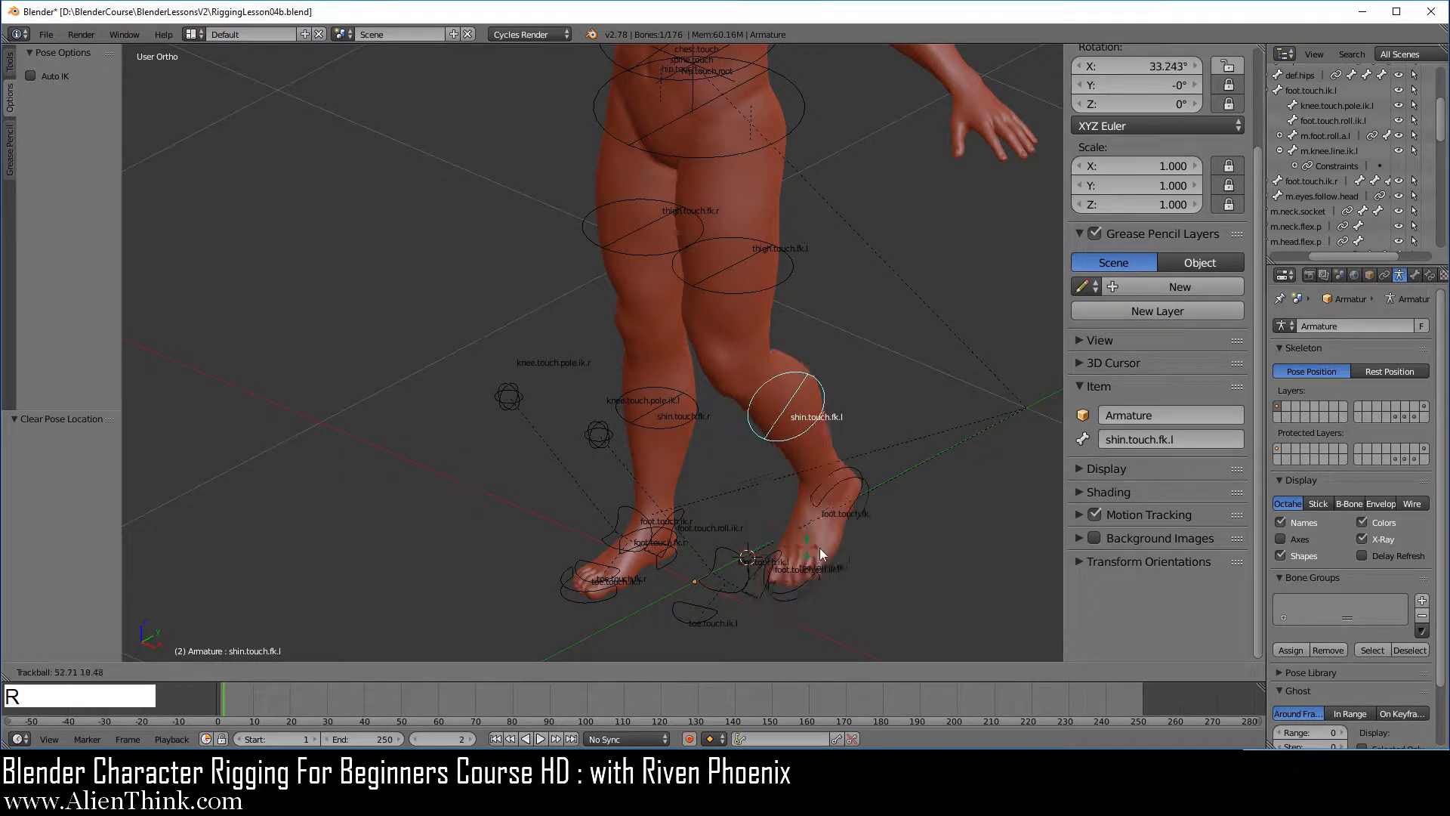
{"action": "right_click", "coordinate": [718, 502]}
Try rotating the foot.touch.fk.r and foot.touch.fk.l controls to test both feet in FK mode.
{"action": "middle_click_drag", "start_coordinate": [718, 502], "coordinate": [707, 425], "text": "shift"}
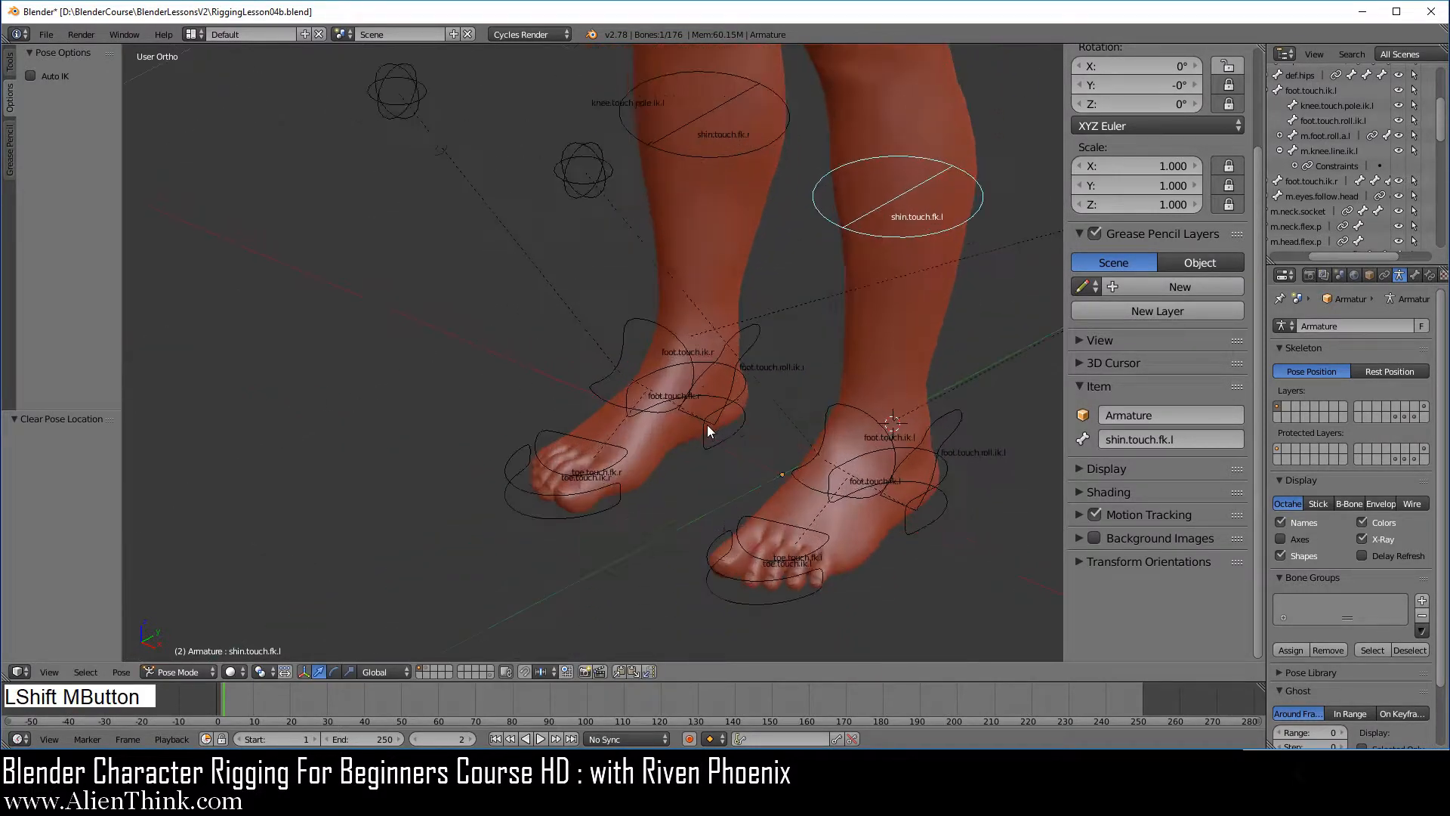
{"action": "right_click", "coordinate": [713, 423]}
{"action": "right_click", "coordinate": [709, 447]}
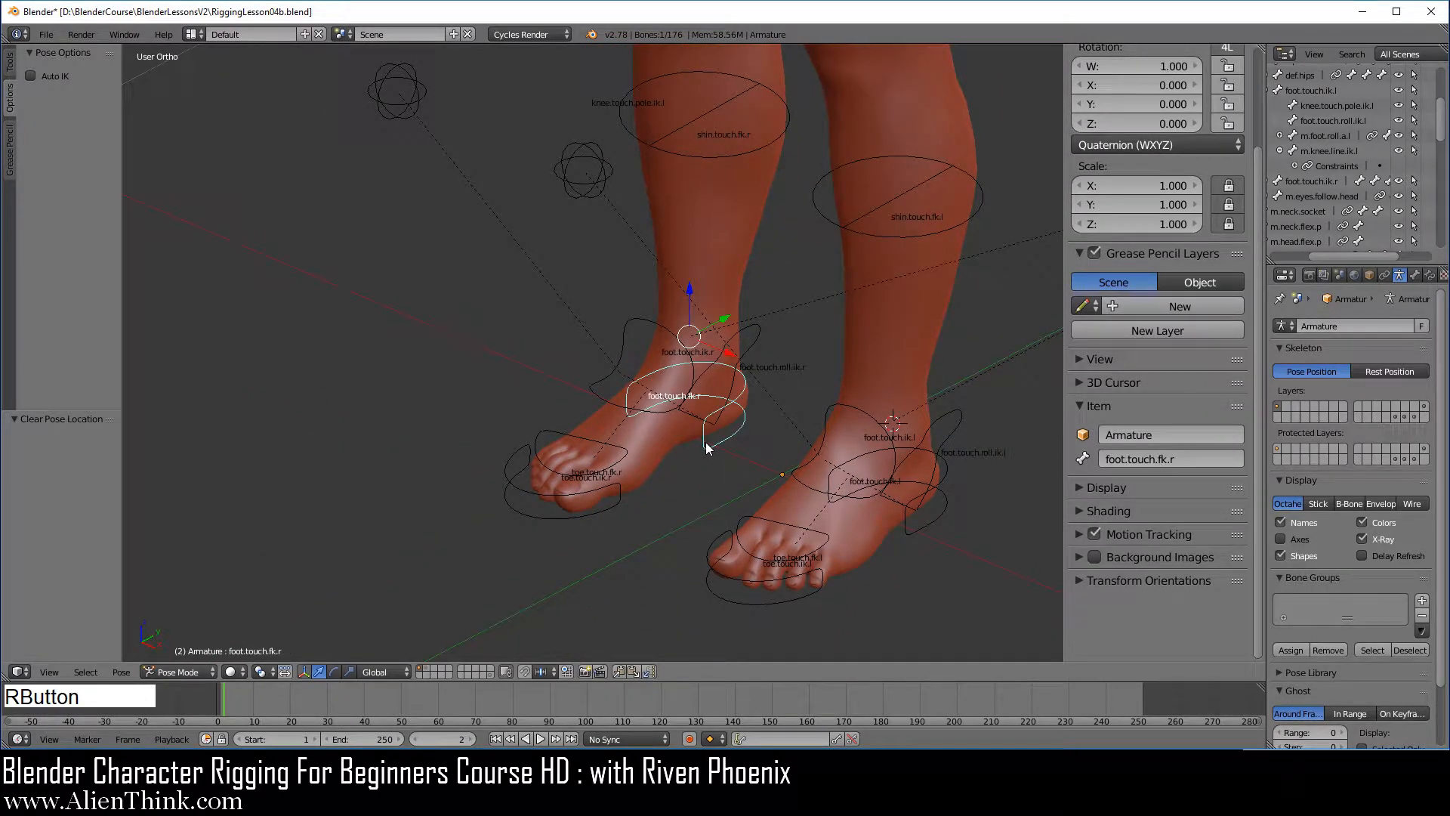
{"action": "key", "text": "r"}
{"action": "right_click", "coordinate": [930, 507]}
{"action": "right_click", "coordinate": [910, 531]}
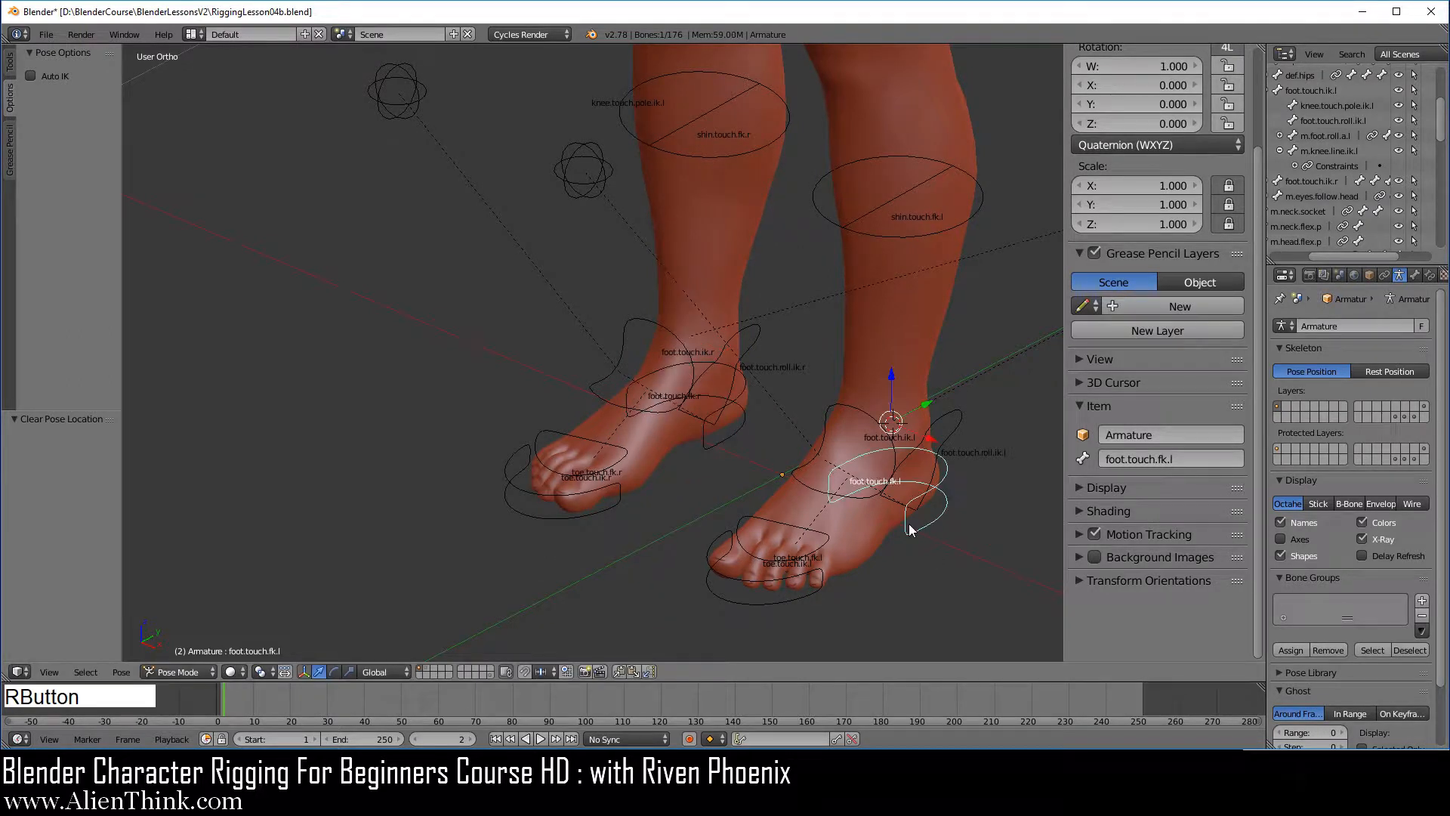
{"action": "key", "text": "r"}
{"action": "right_click", "coordinate": [950, 578]}
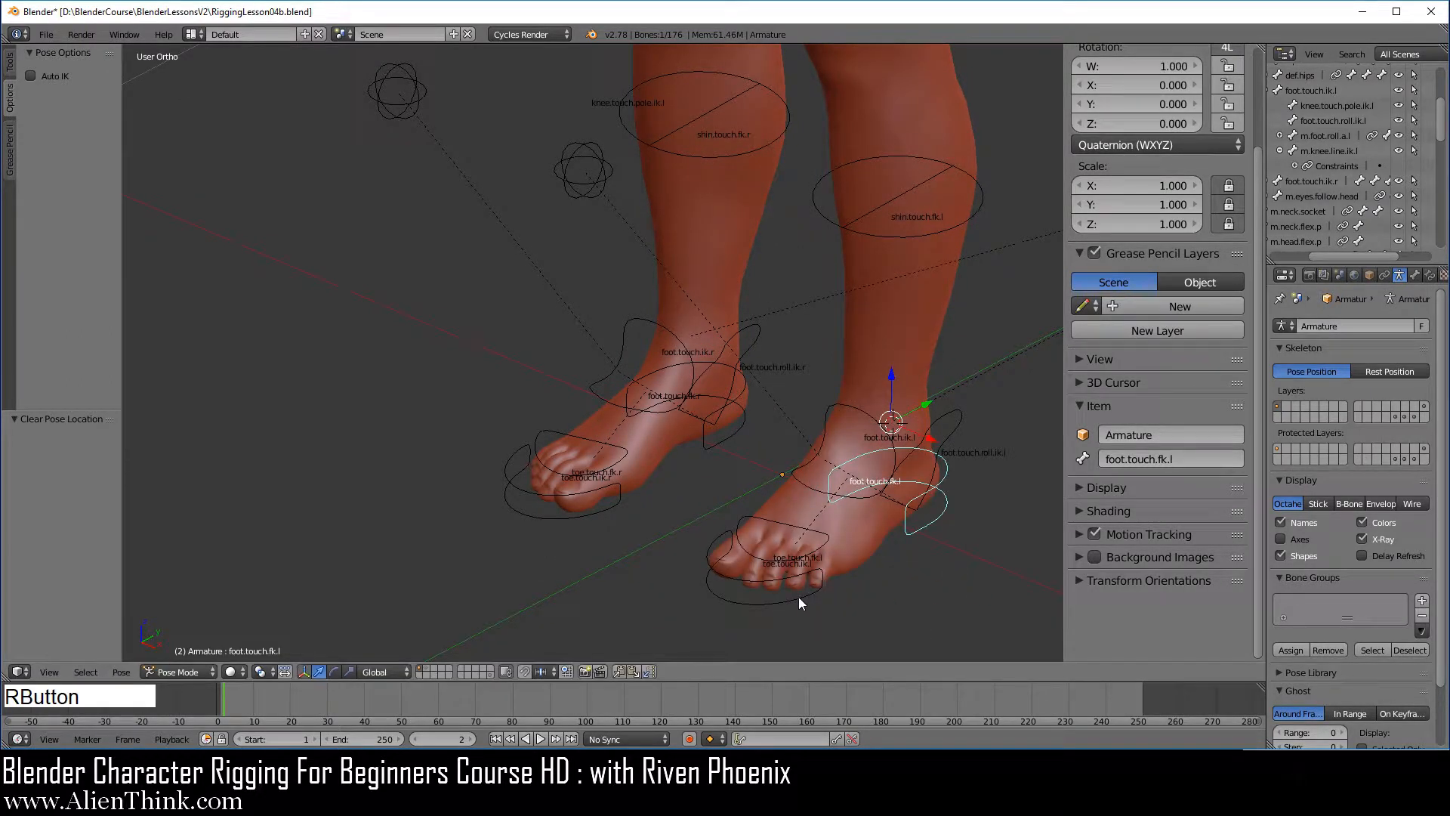
Try rotating the toe.touch.fk.l and toe.touch.fk.r controls to test the toes in FK mode.
{"action": "right_click", "coordinate": [745, 575]}
{"action": "key", "text": "r"}
{"action": "right_click", "coordinate": [600, 533]}
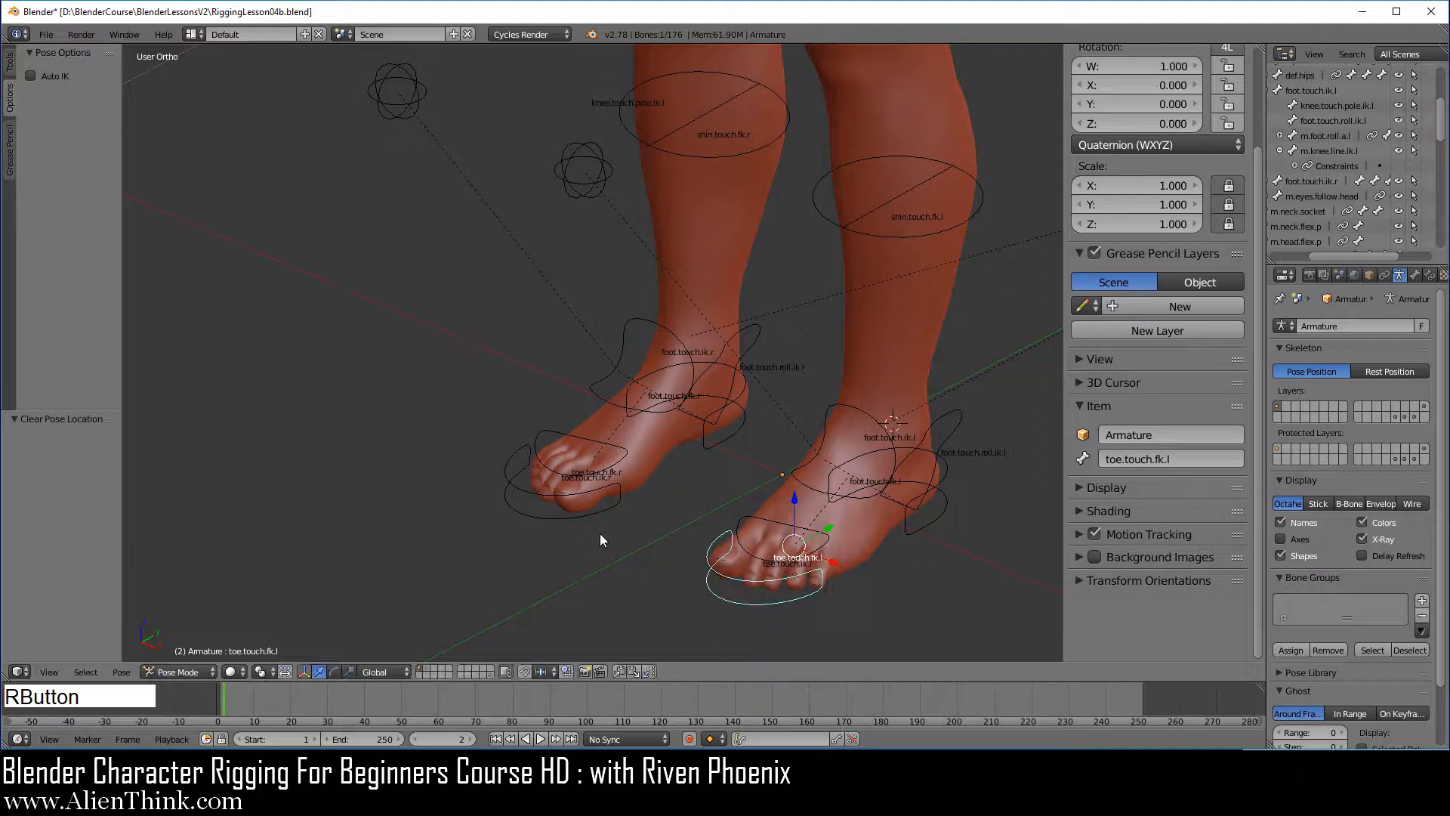
{"action": "right_click", "coordinate": [561, 494]}
{"action": "key", "text": "r"}
{"action": "right_click", "coordinate": [646, 411]}
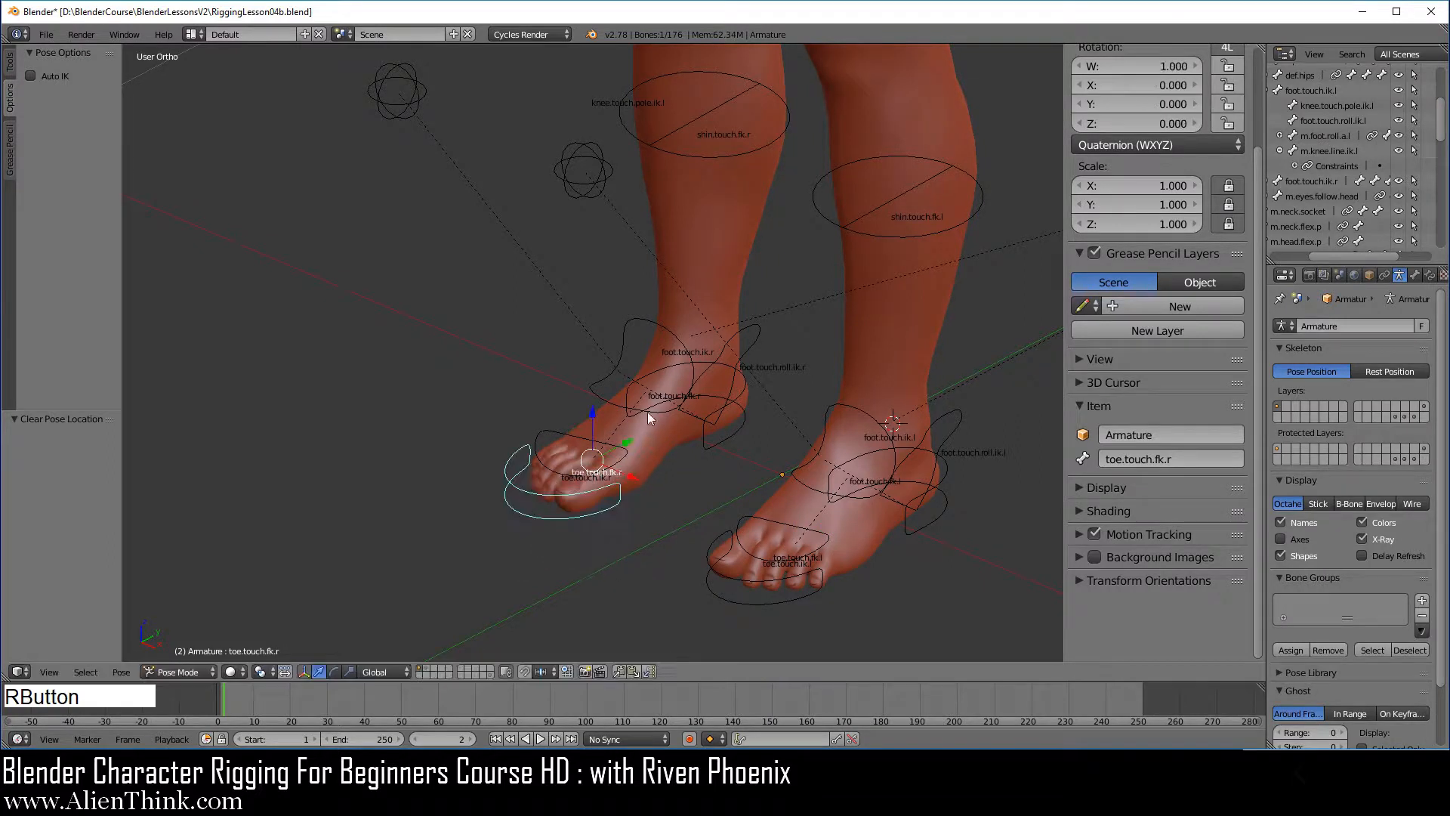
Set FK/IK Leg.r to 1 on foot.touch.ik.r and try rotating the toe.touch.ik.r control.
{"action": "right_click", "coordinate": [612, 405]}
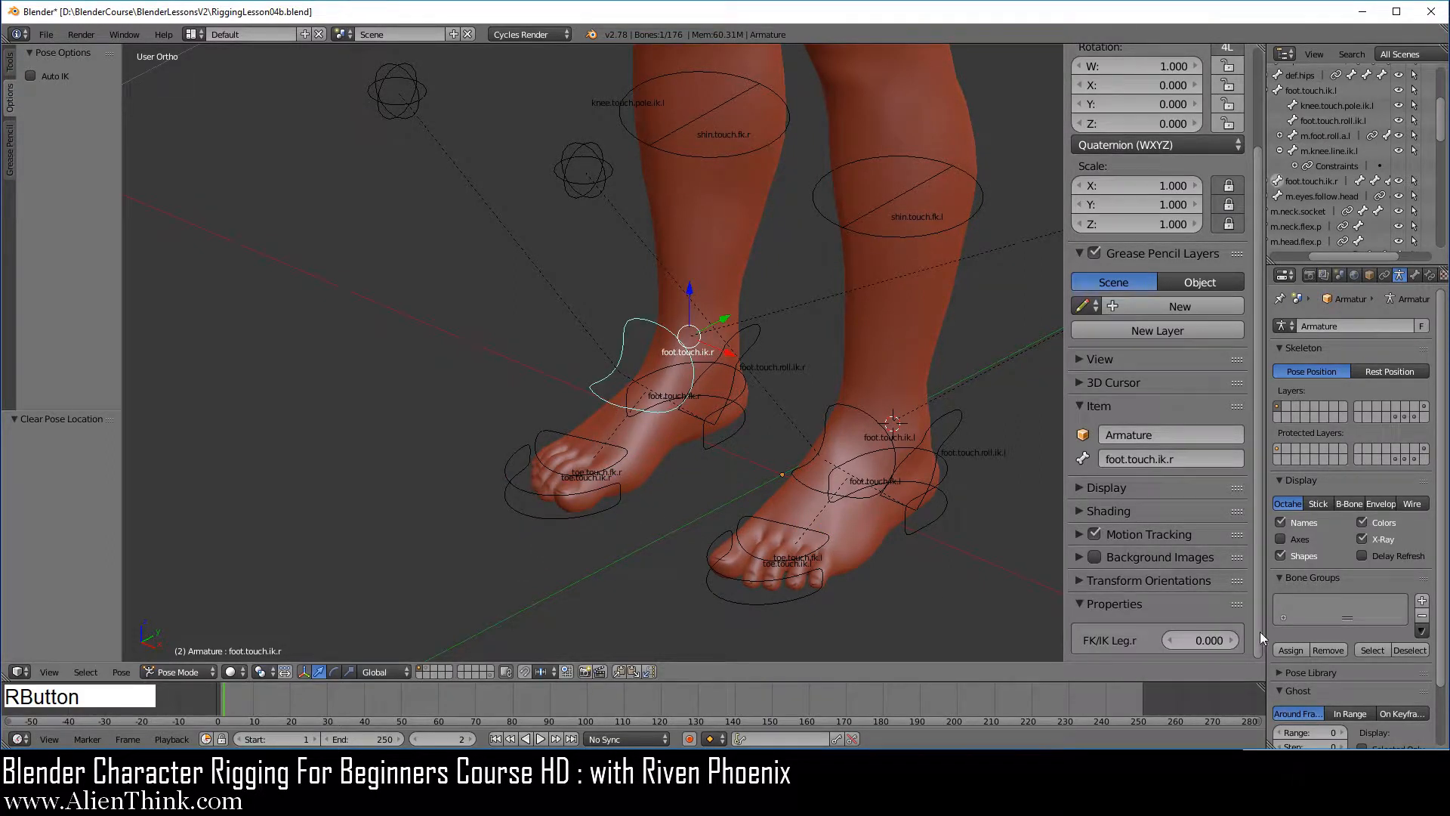
{"action": "left_click", "coordinate": [1201, 639]}
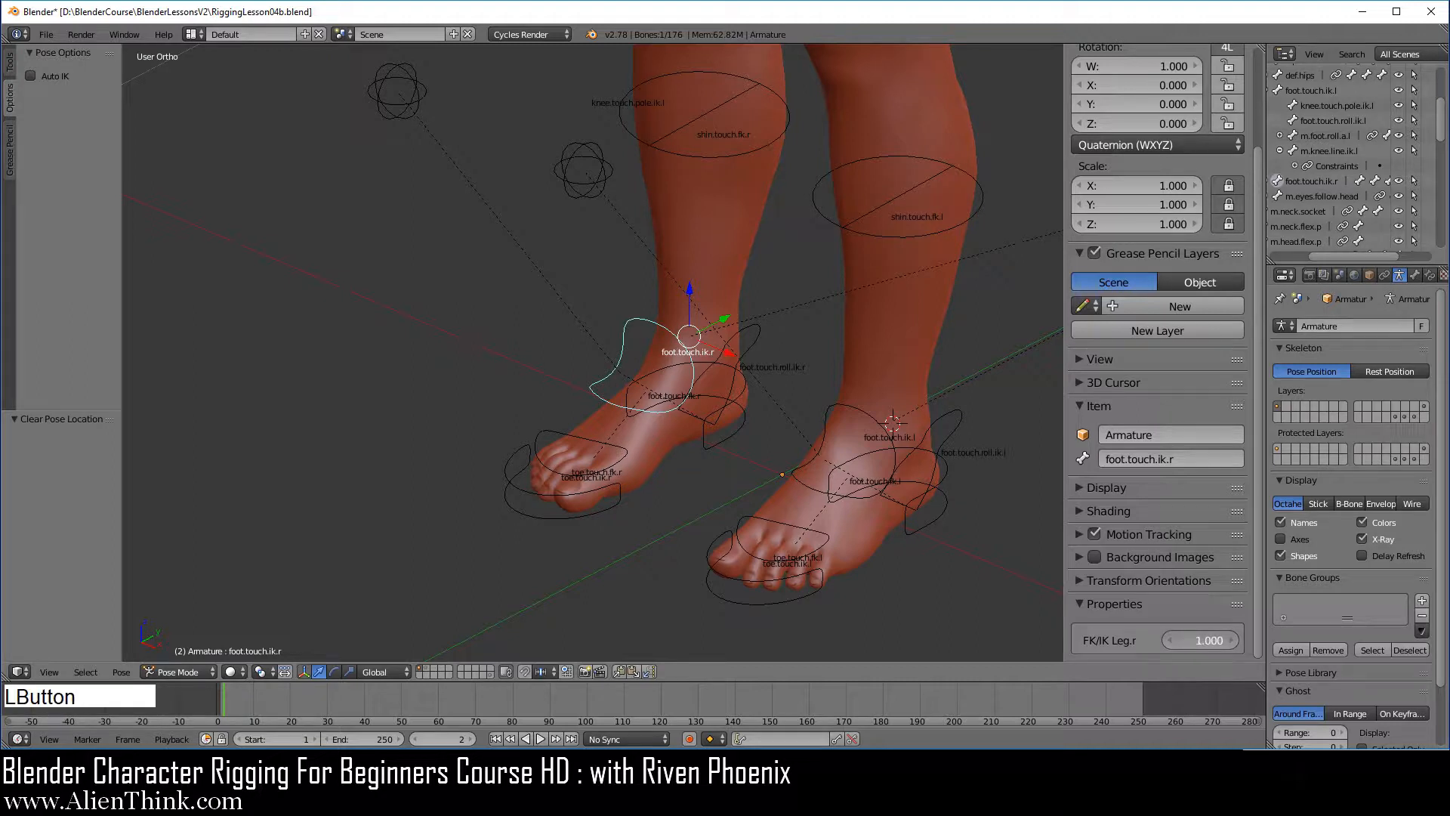
{"action": "right_click", "coordinate": [630, 464]}
{"action": "key", "text": "r"}
{"action": "key", "text": "r"}
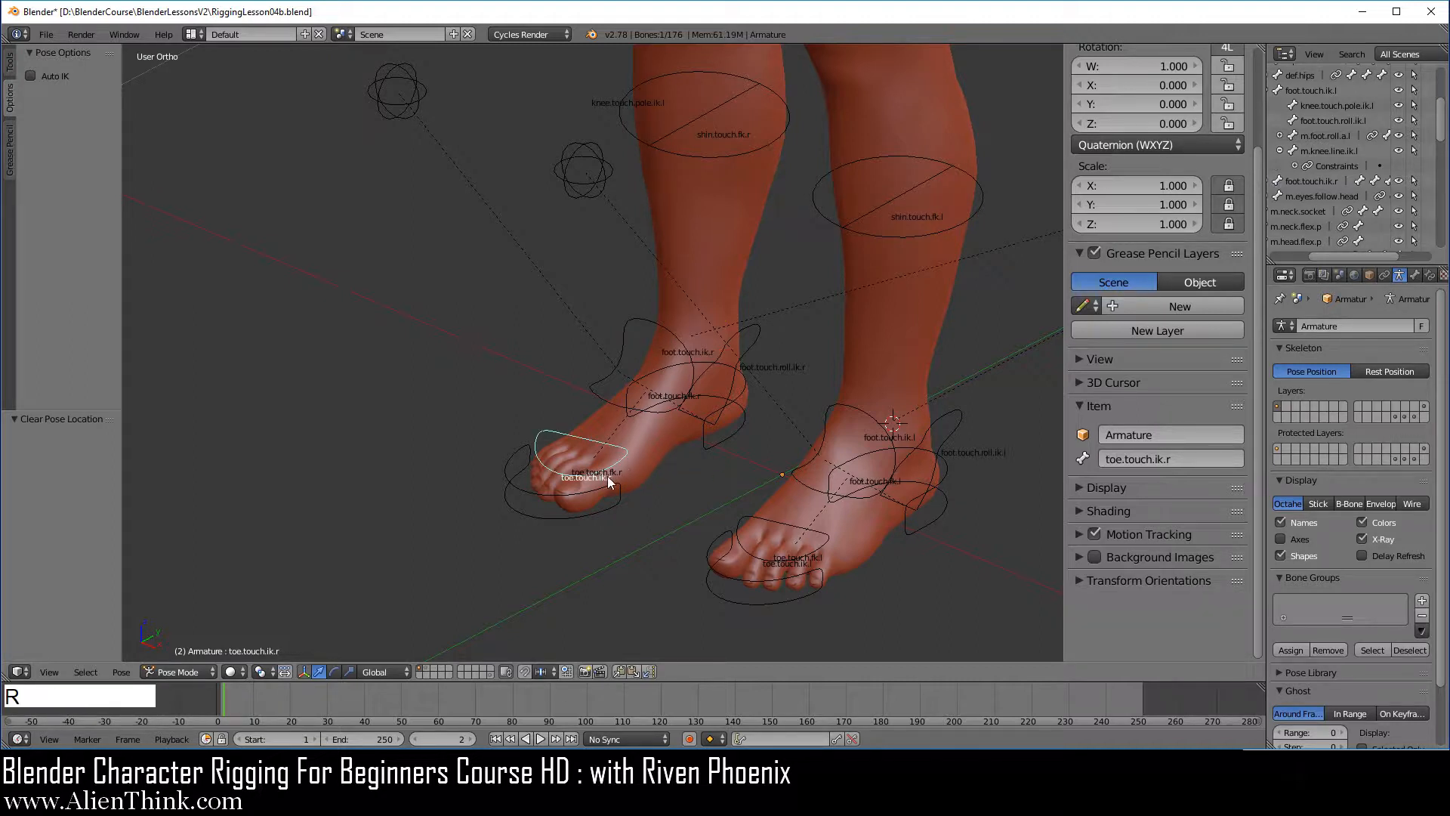
{"action": "right_click", "coordinate": [619, 503]}
Move foot.touch.ik.r by about X -0.060, Y -0.014, Z 0.054 and trackball-rotate it about 37.8° and 1.7°.
{"action": "right_click", "coordinate": [676, 410]}
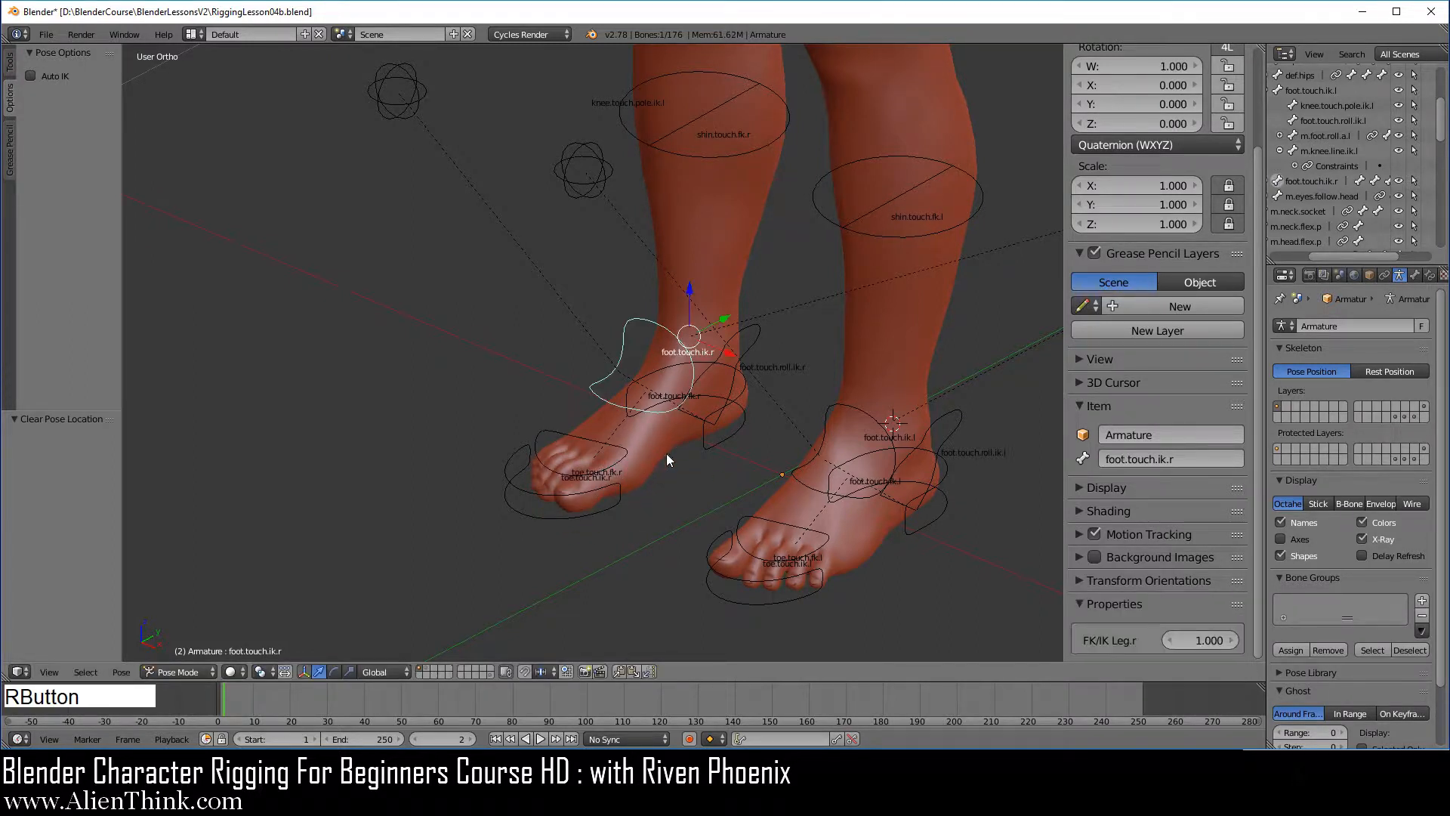
{"action": "key", "text": "g"}
{"action": "left_click", "coordinate": [609, 450]}
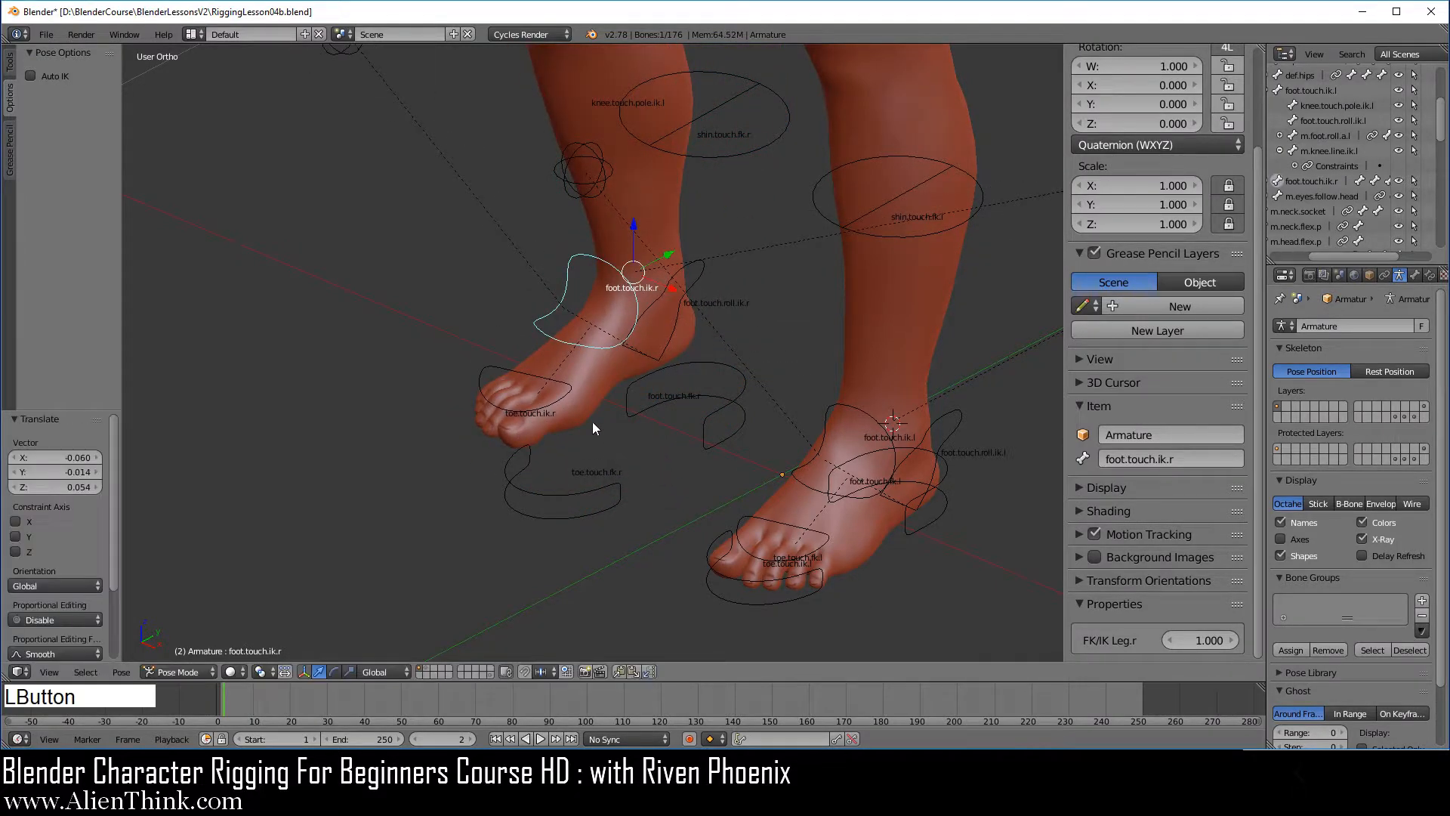
{"action": "key", "text": "r"}
{"action": "key", "text": "r"}
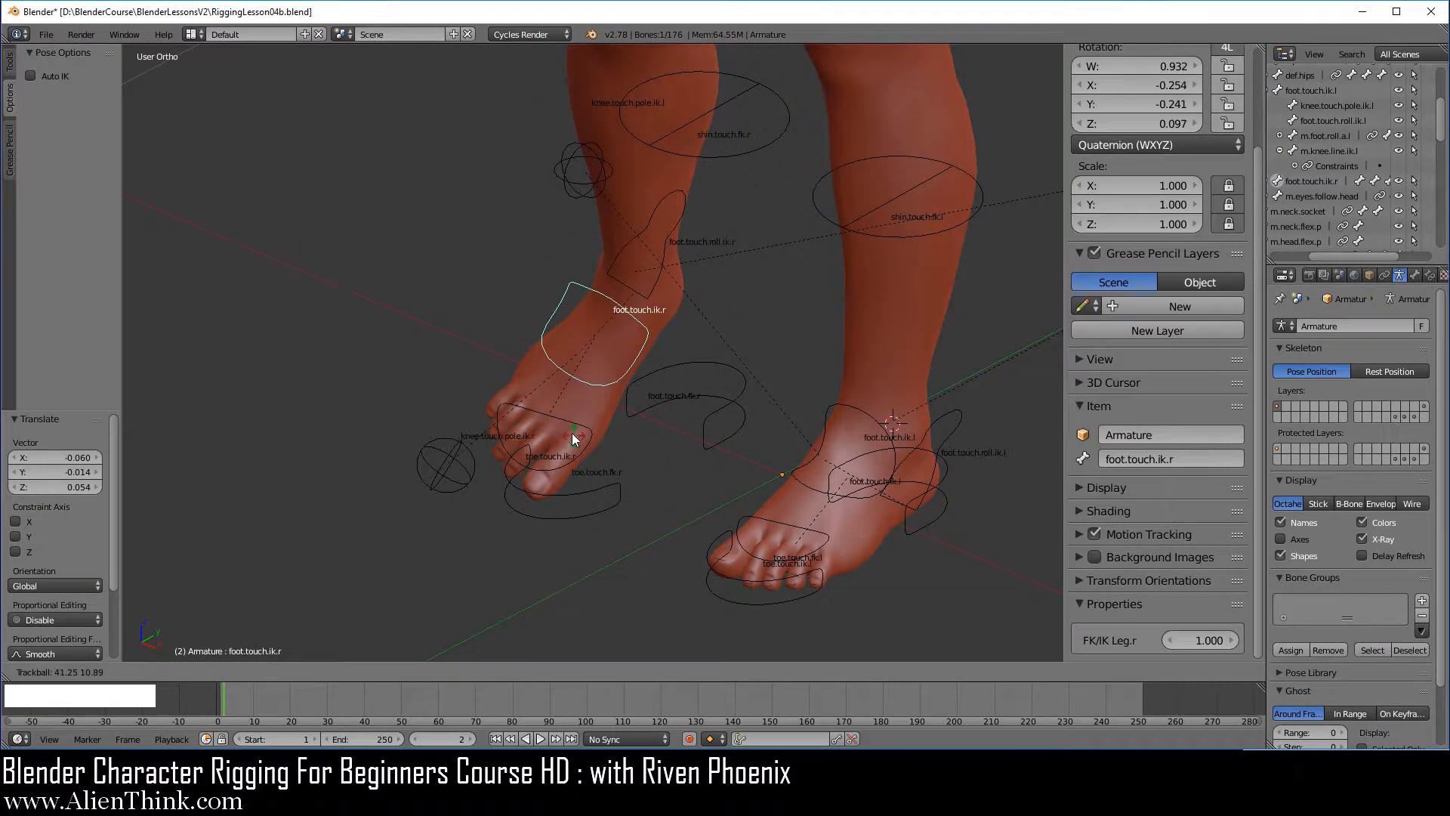
{"action": "left_click", "coordinate": [568, 439]}
{"action": "scroll", "coordinate": [564, 433], "scroll_direction": "down", "scroll_amount": 3}
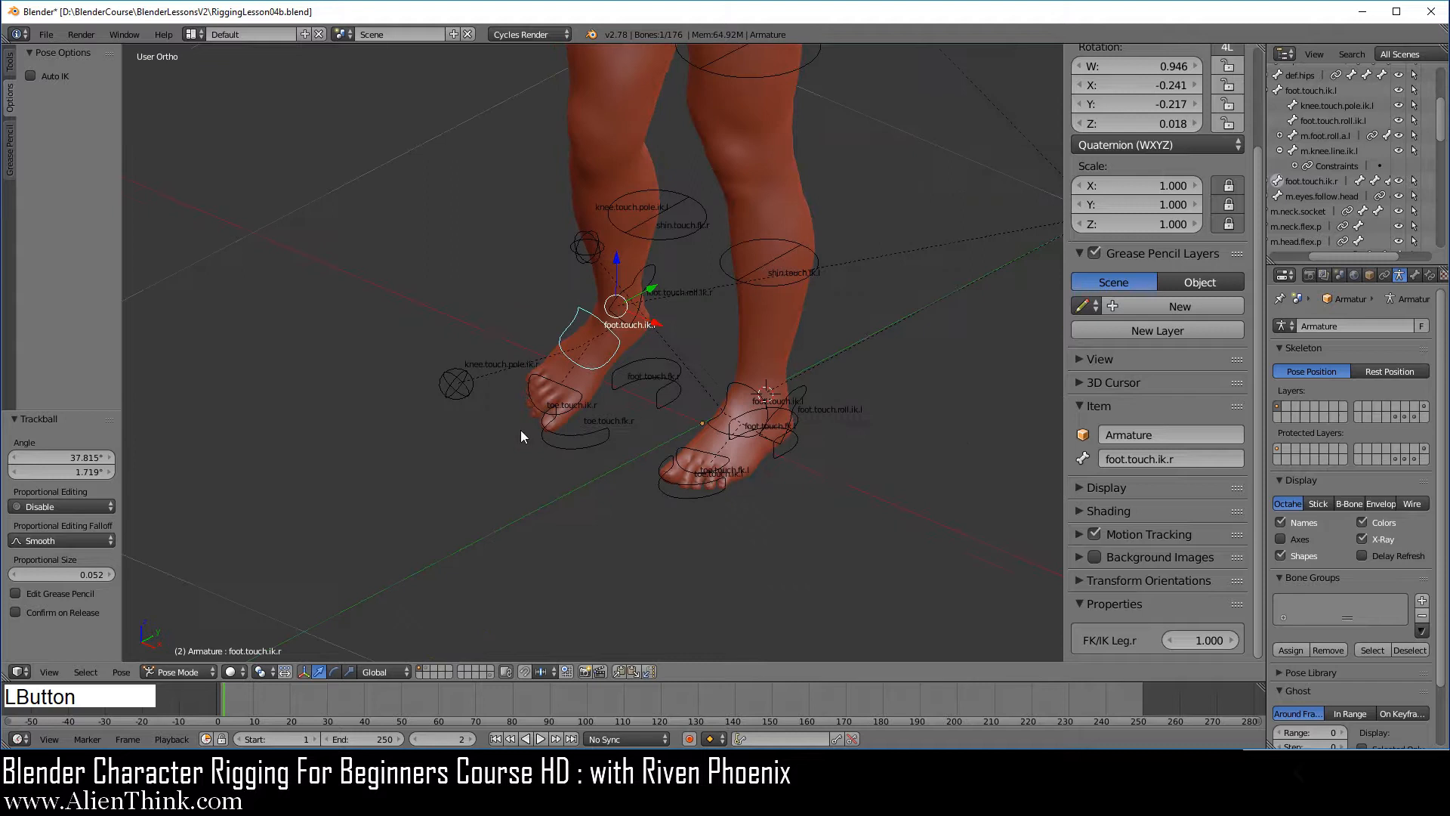
Try moving the knee.touch.pole.ik.r and knee.touch.pole.ik.l pole controls to test the knee direction.
{"action": "right_click", "coordinate": [463, 385]}
{"action": "key", "text": "g"}
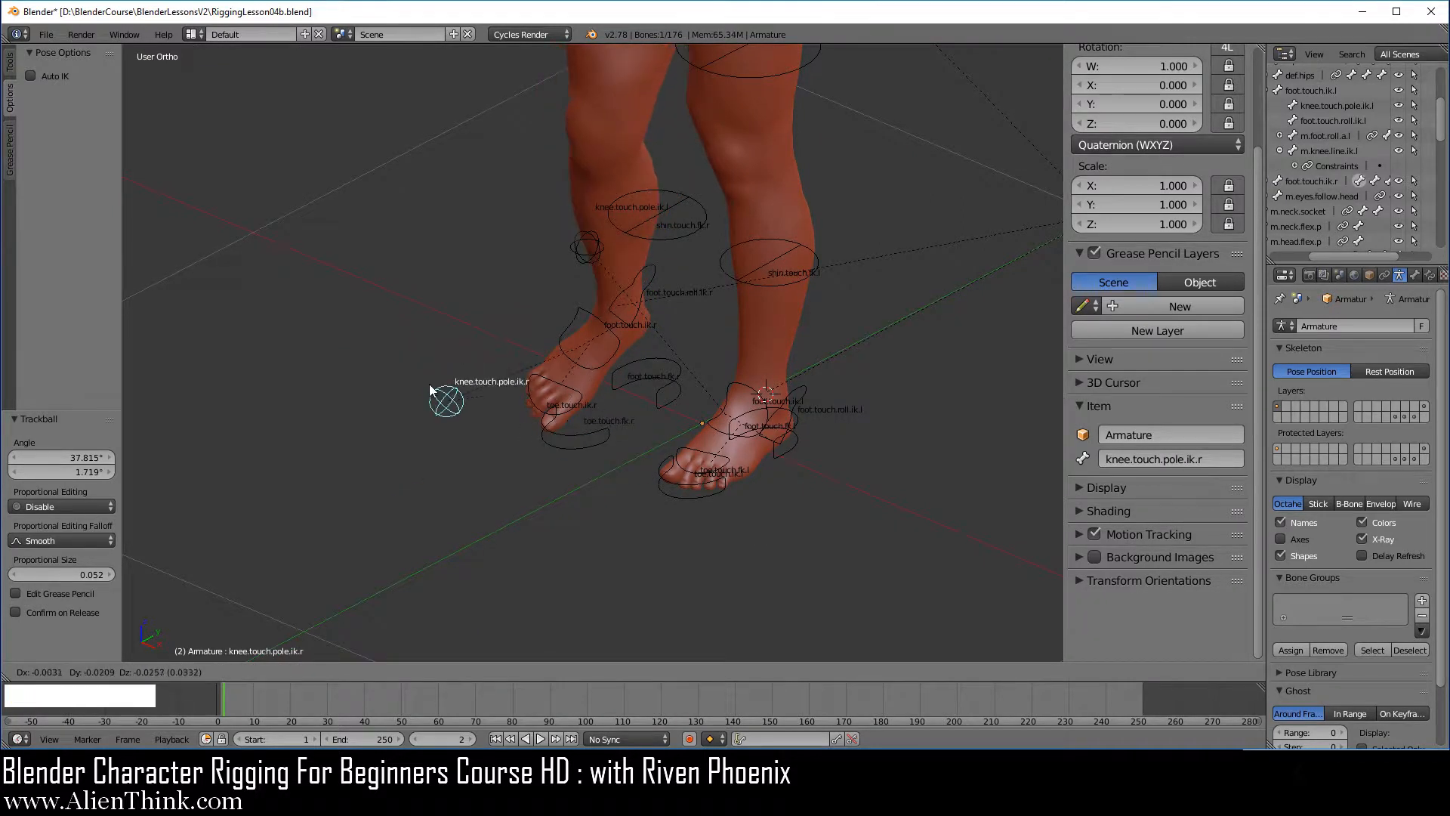
{"action": "right_click", "coordinate": [443, 391]}
{"action": "right_click", "coordinate": [588, 249]}
{"action": "key", "text": "g"}
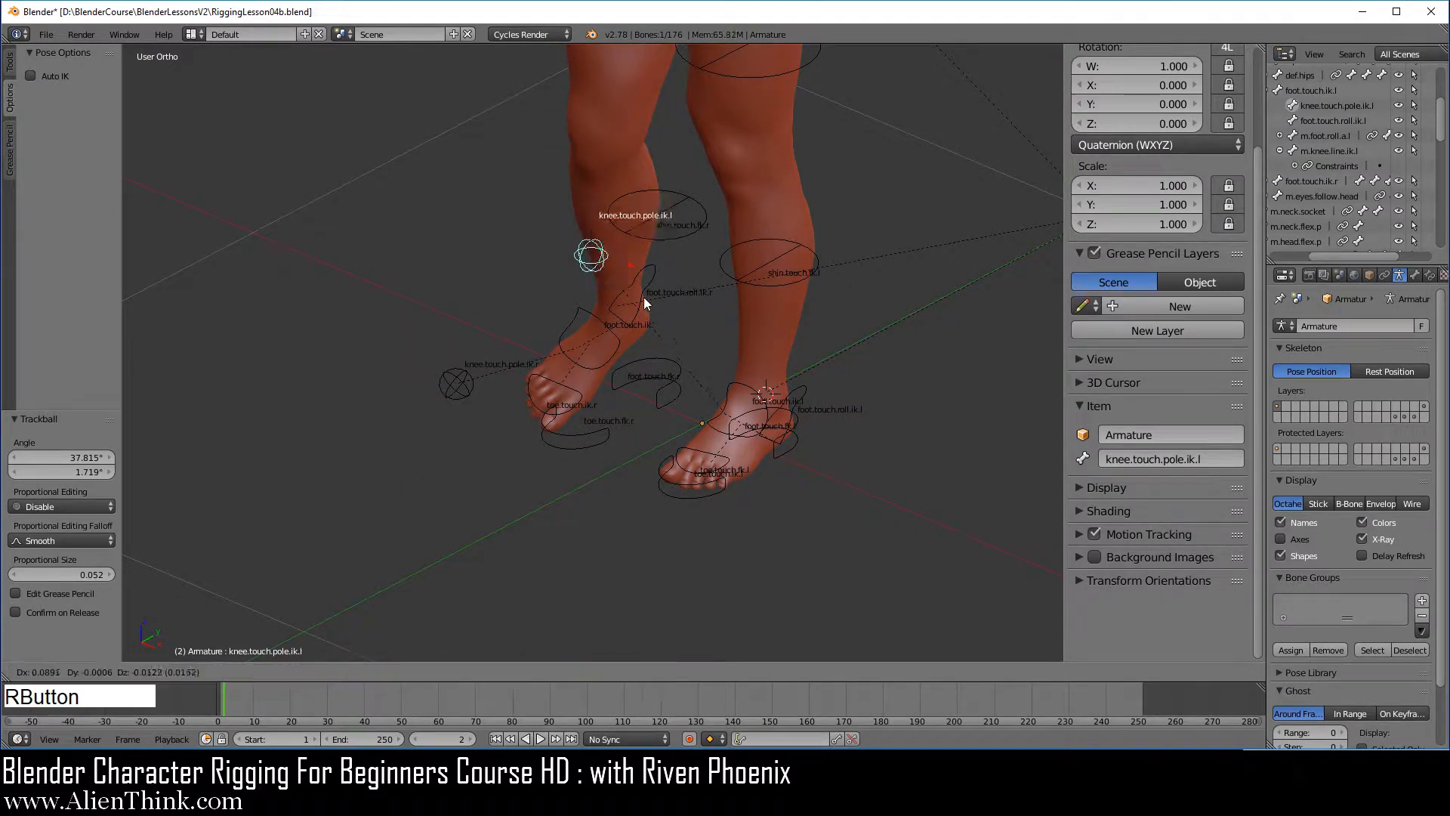
{"action": "right_click", "coordinate": [764, 415]}
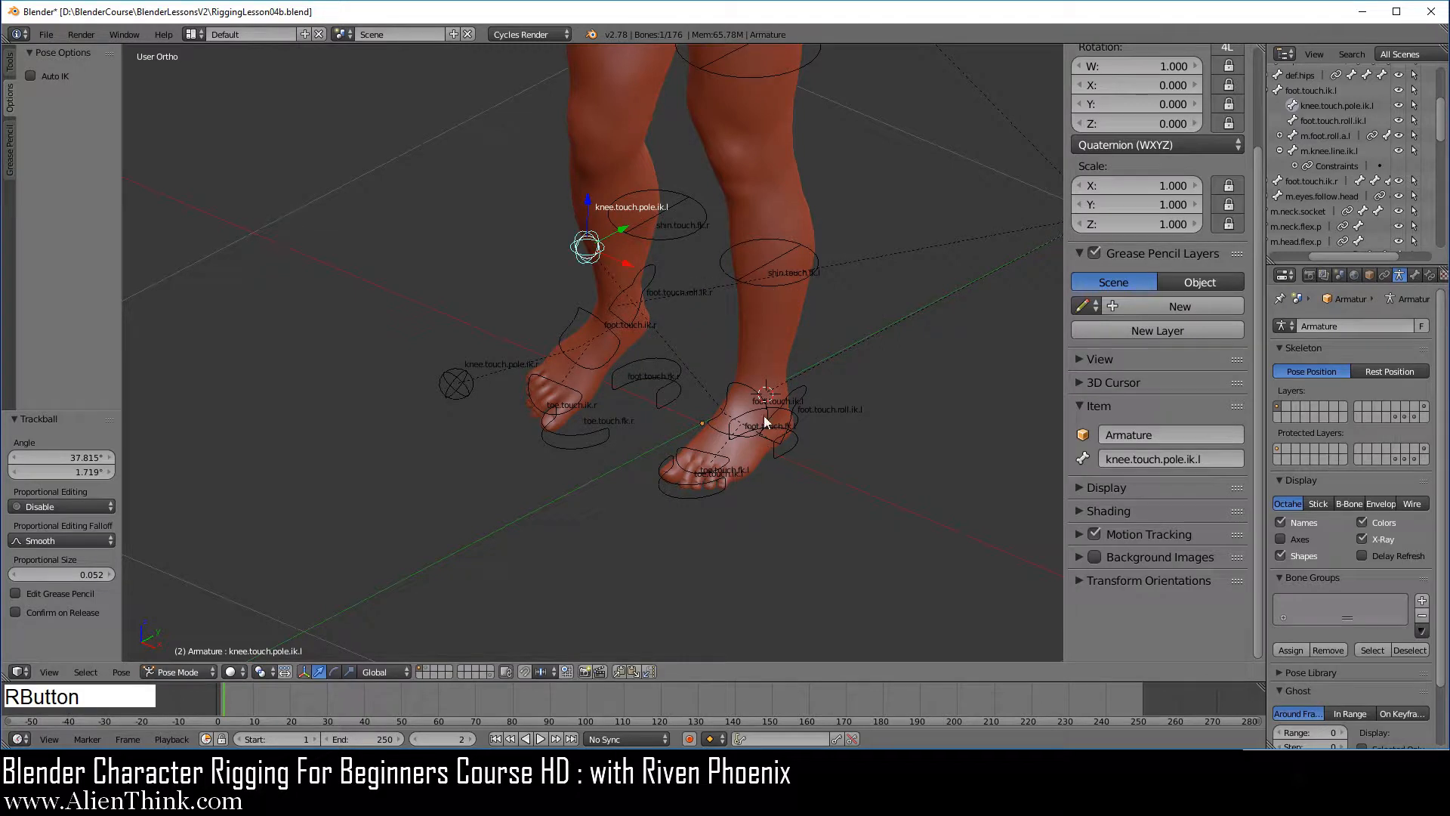
Set the FK/IK Leg.l property of foot.touch.ik.l to 0.990.
{"action": "right_click", "coordinate": [750, 389]}
{"action": "left_click", "coordinate": [1201, 640]}
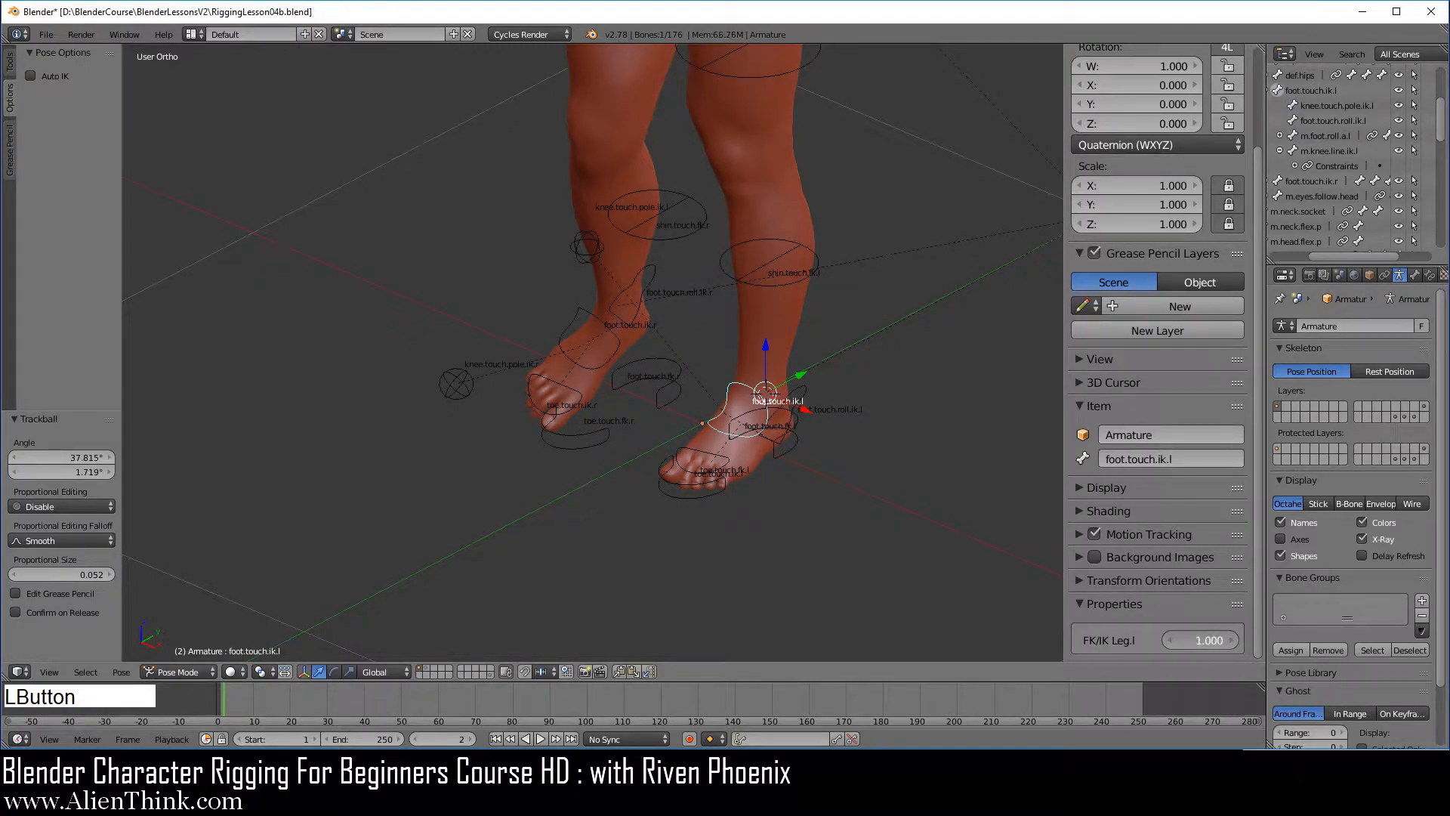
{"action": "left_click_drag", "start_coordinate": [1201, 640], "coordinate": [1192, 639]}
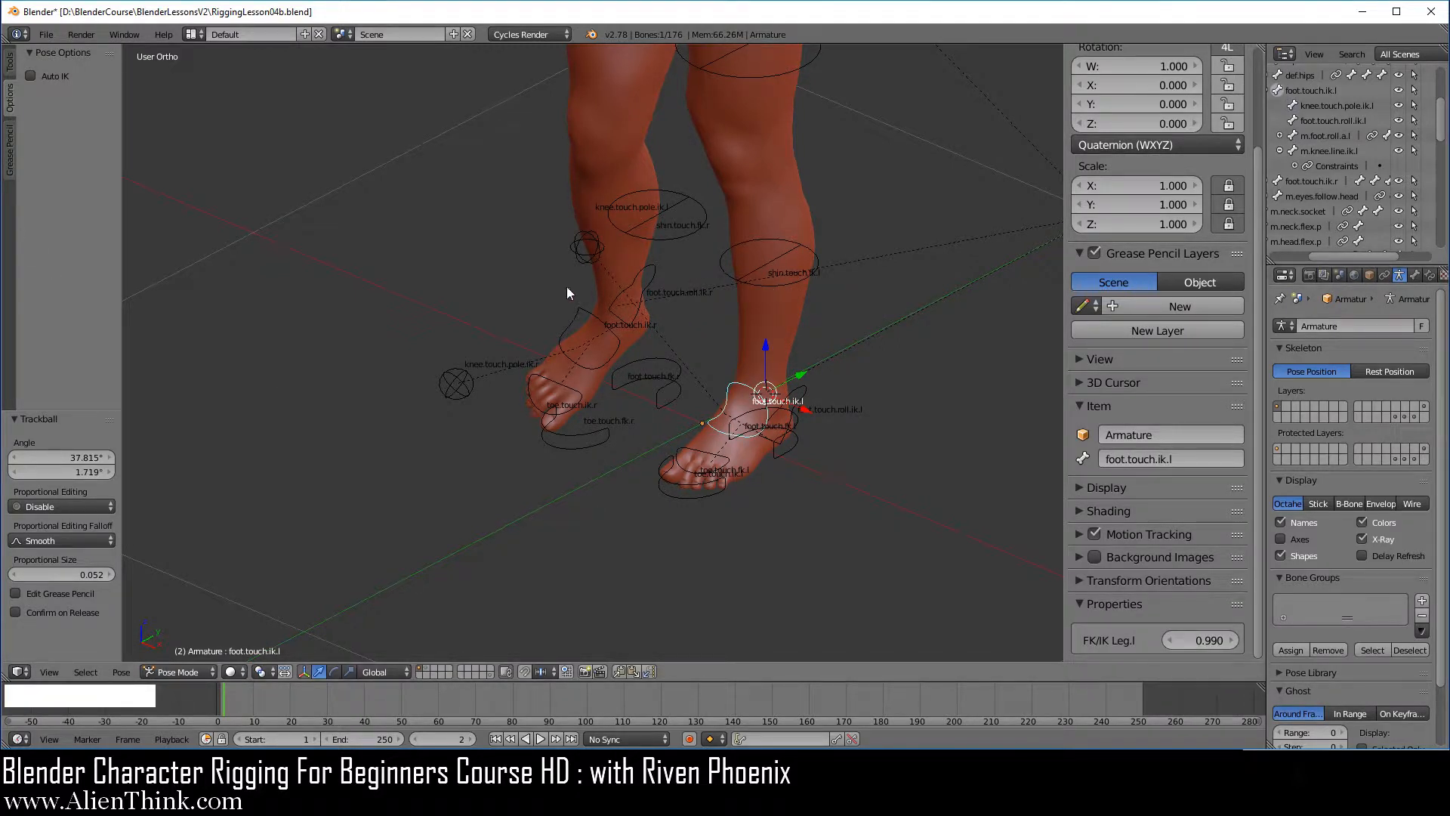
Try moving the knee.touch.pole.ik.l control, and set the FK/IK Leg.l property of foot.touch.ik.l to 1.
{"action": "right_click", "coordinate": [588, 248]}
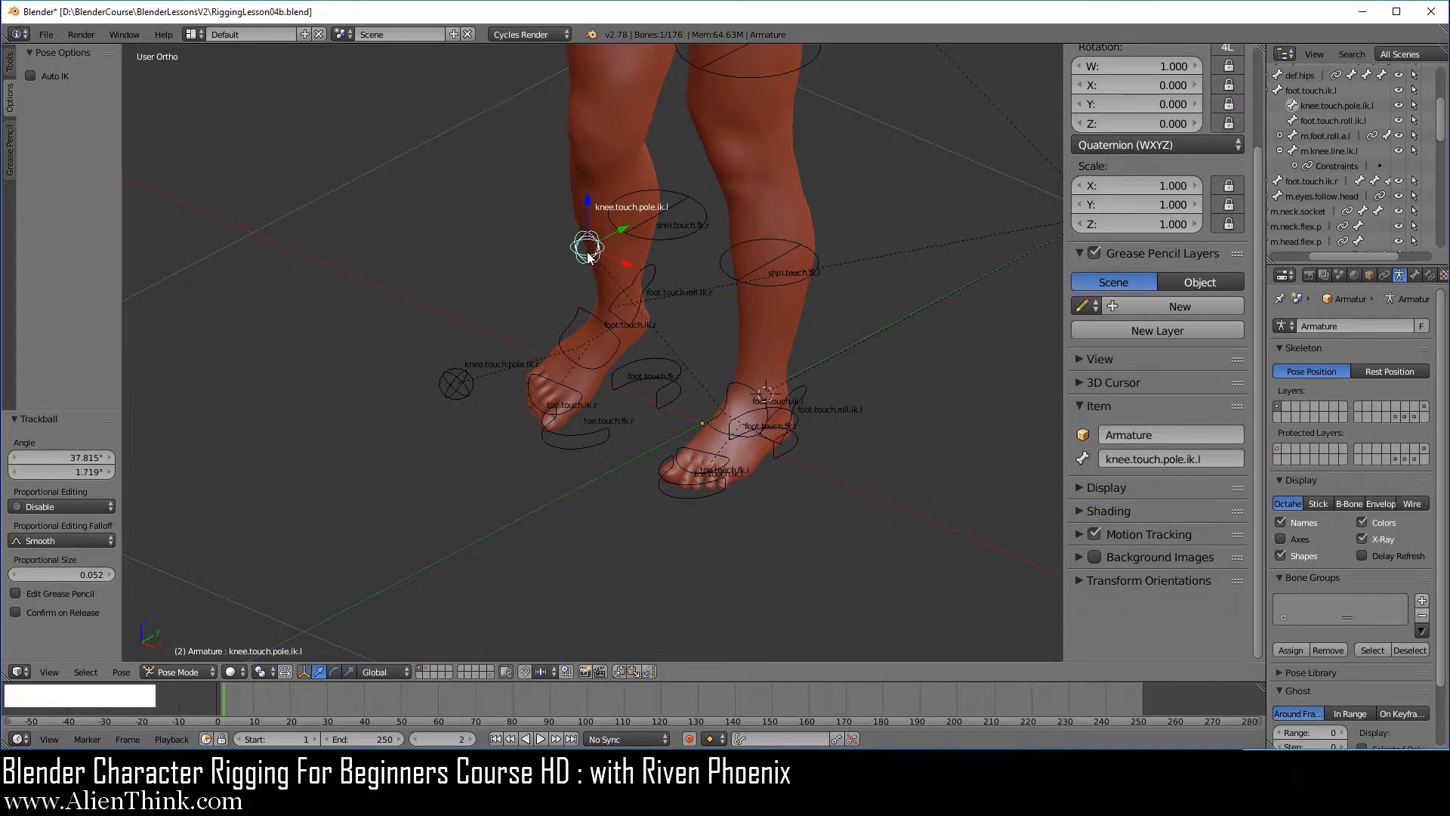
{"action": "right_click_drag", "start_coordinate": [588, 257], "coordinate": [645, 333]}
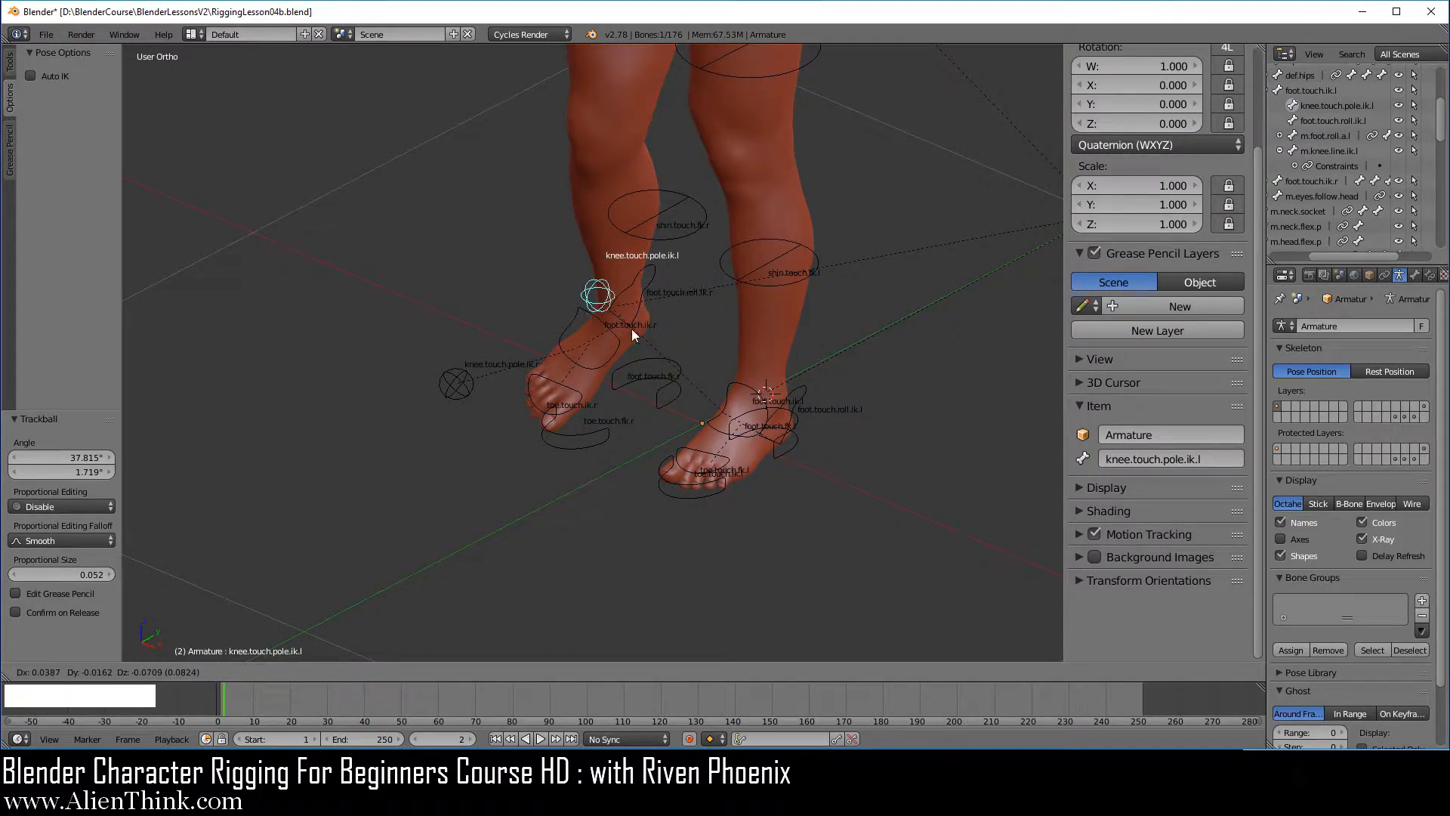
{"action": "right_click", "coordinate": [619, 319]}
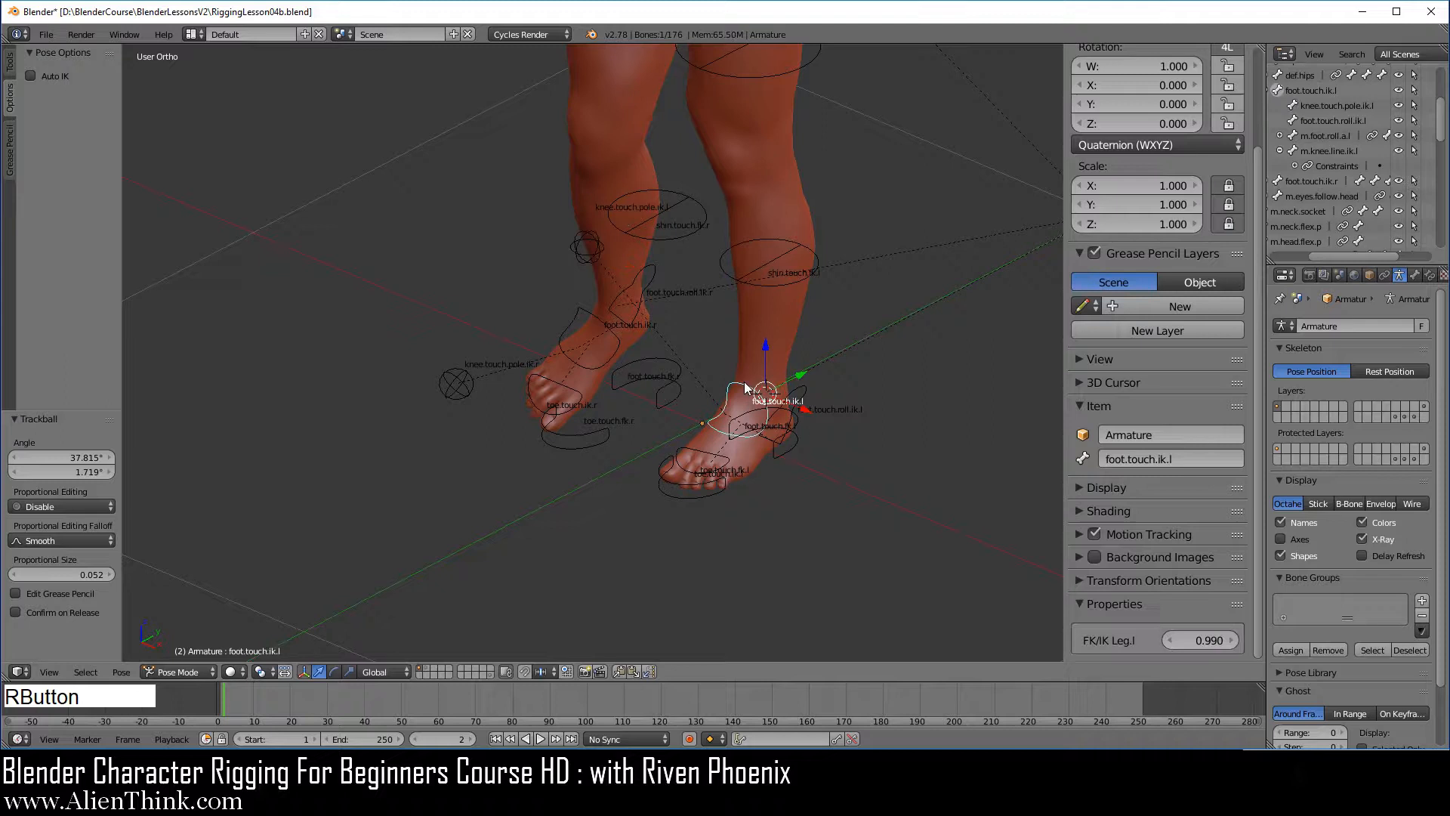
{"action": "left_click", "coordinate": [1211, 640]}
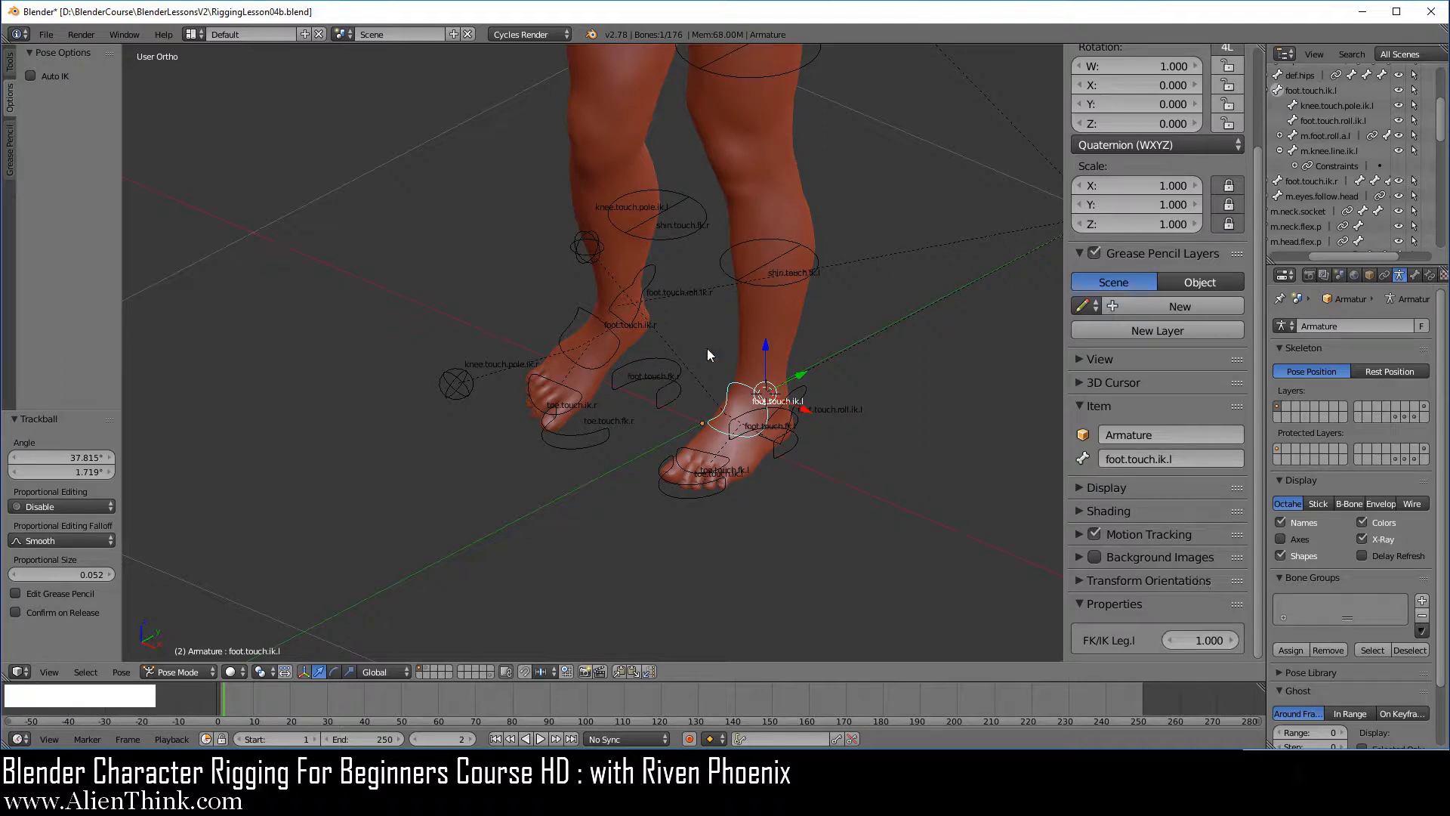
Try rotating the foot.touch.roll.ik.r and foot.touch.roll.ik.l controls to test the foot roll of both feet.
{"action": "right_click", "coordinate": [651, 278]}
{"action": "scroll", "coordinate": [687, 325], "scroll_direction": "up", "scroll_amount": 3}
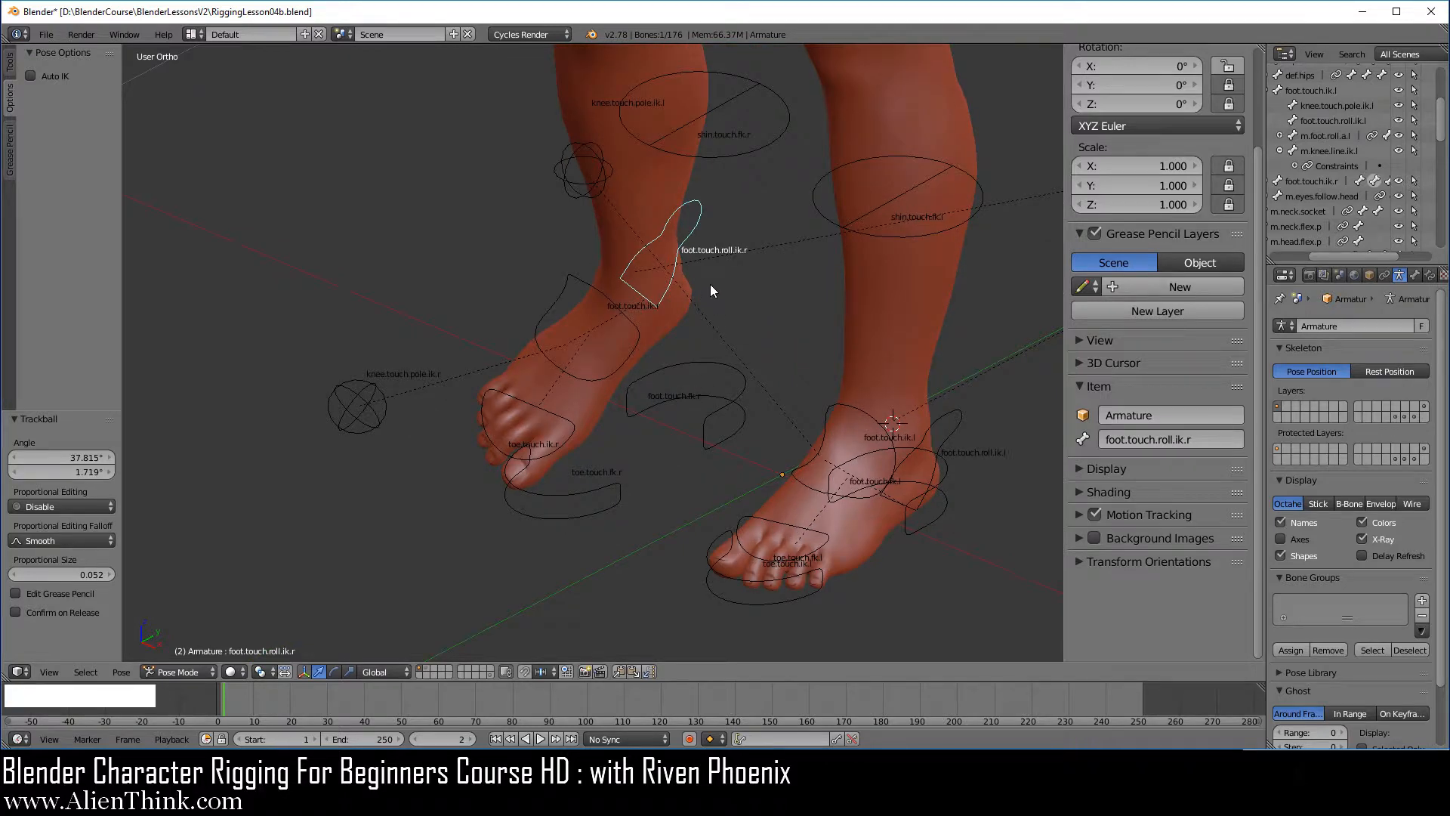
{"action": "key", "text": "r"}
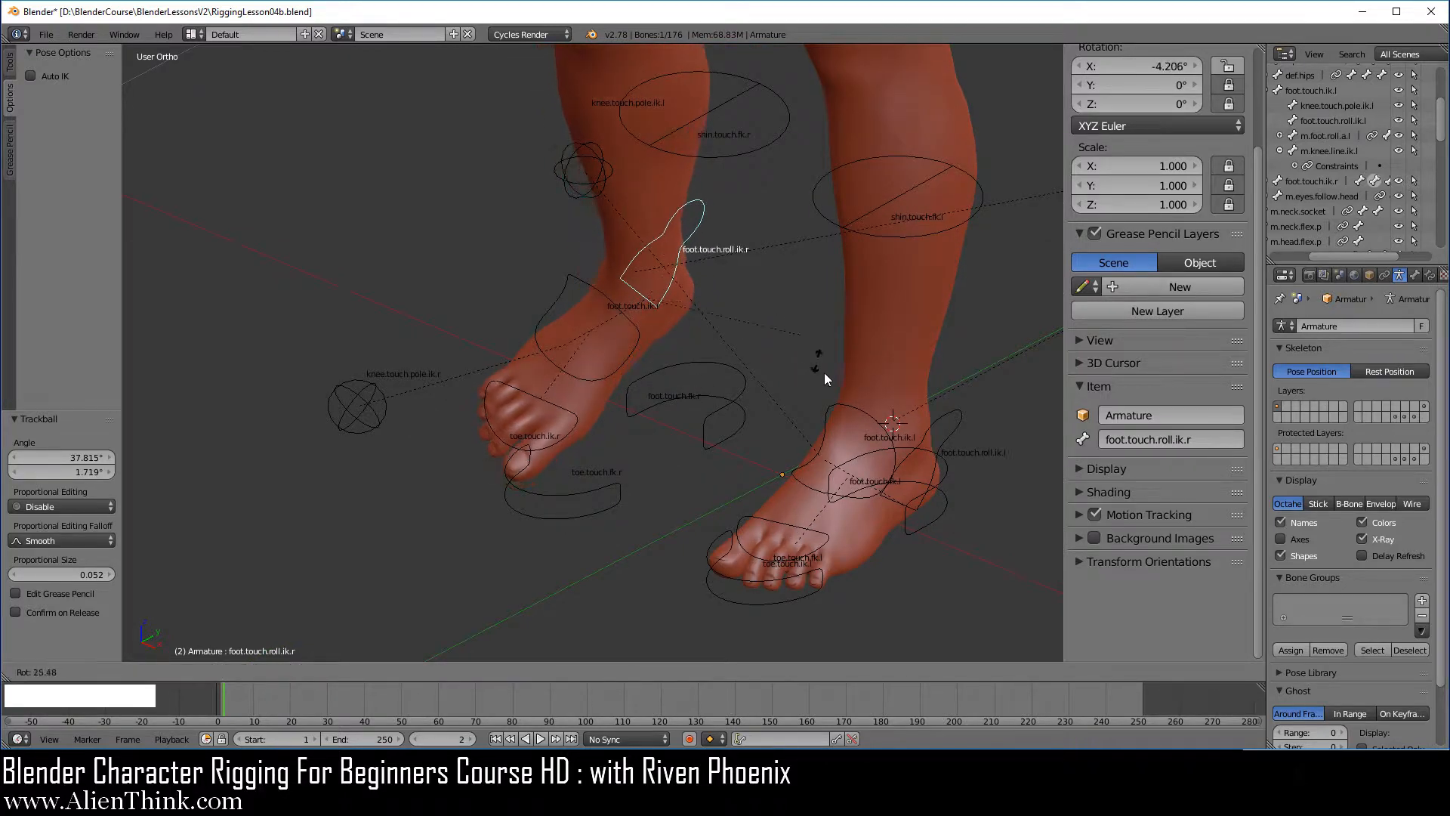
{"action": "right_click", "coordinate": [832, 455]}
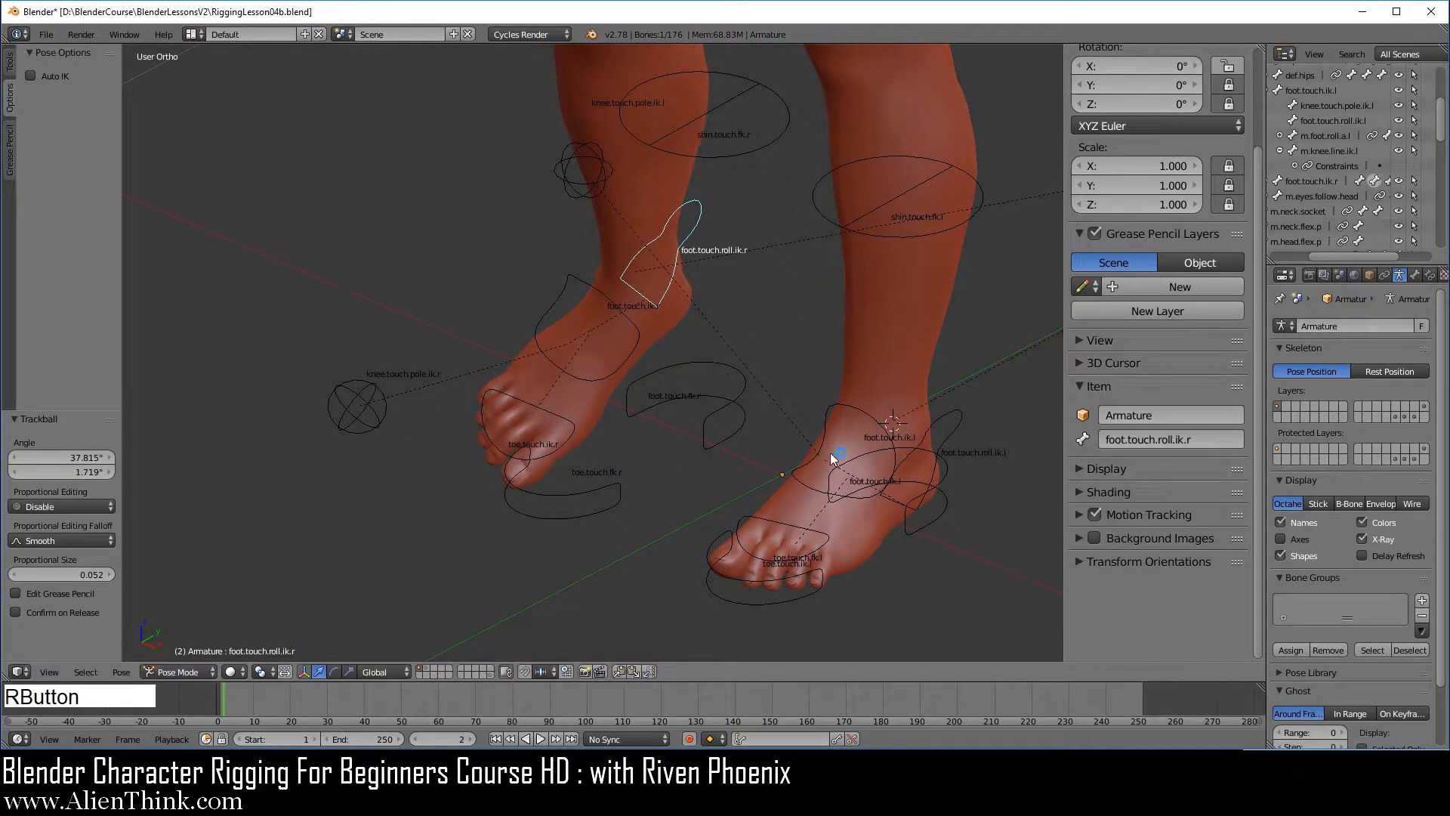
{"action": "right_click", "coordinate": [956, 425]}
{"action": "key", "text": "r"}
{"action": "right_click", "coordinate": [618, 442]}
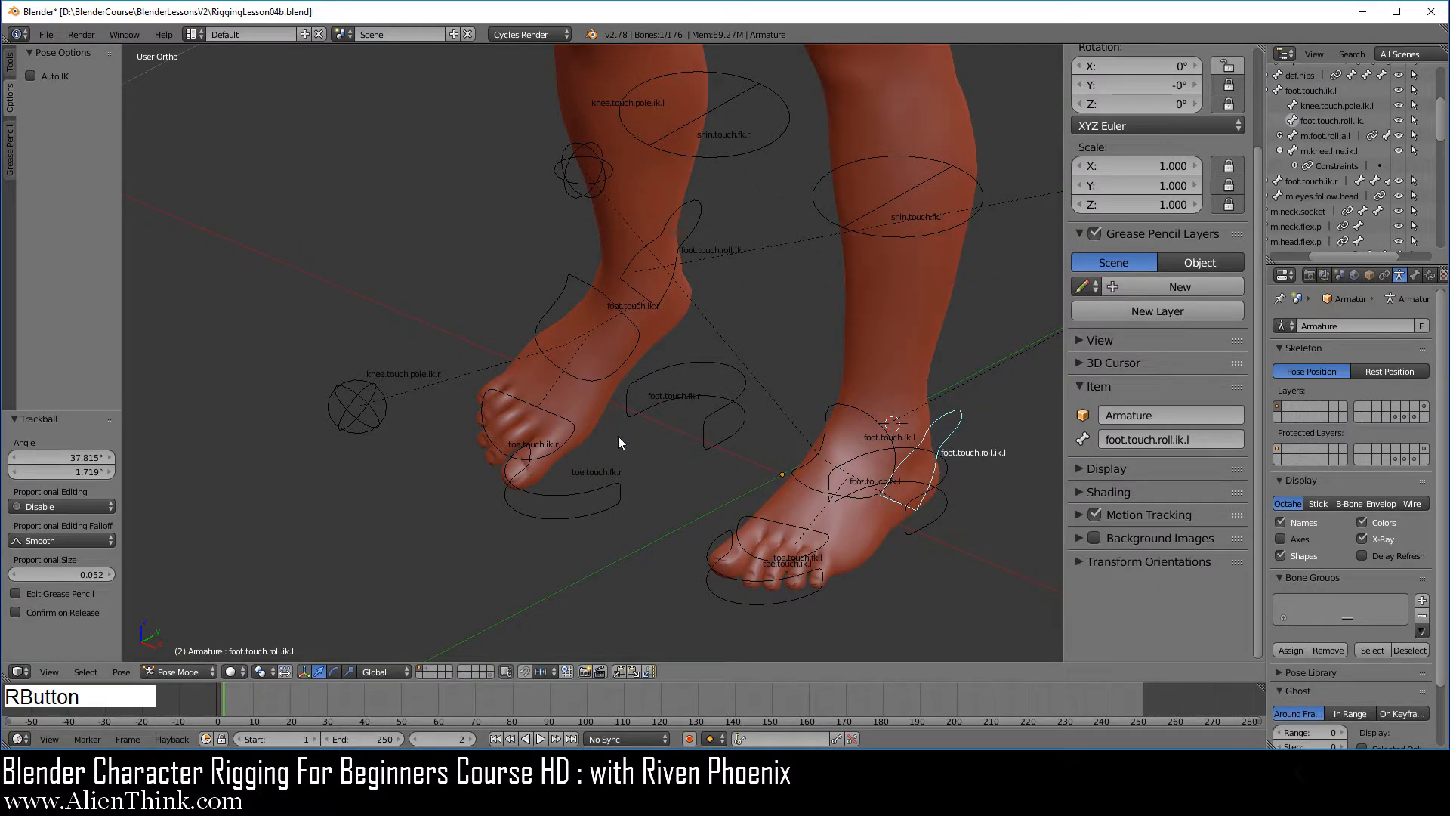
{"action": "middle_click_drag", "start_coordinate": [618, 443], "coordinate": [532, 355]}
{"action": "right_click", "coordinate": [844, 349]}
{"action": "key", "text": "r"}
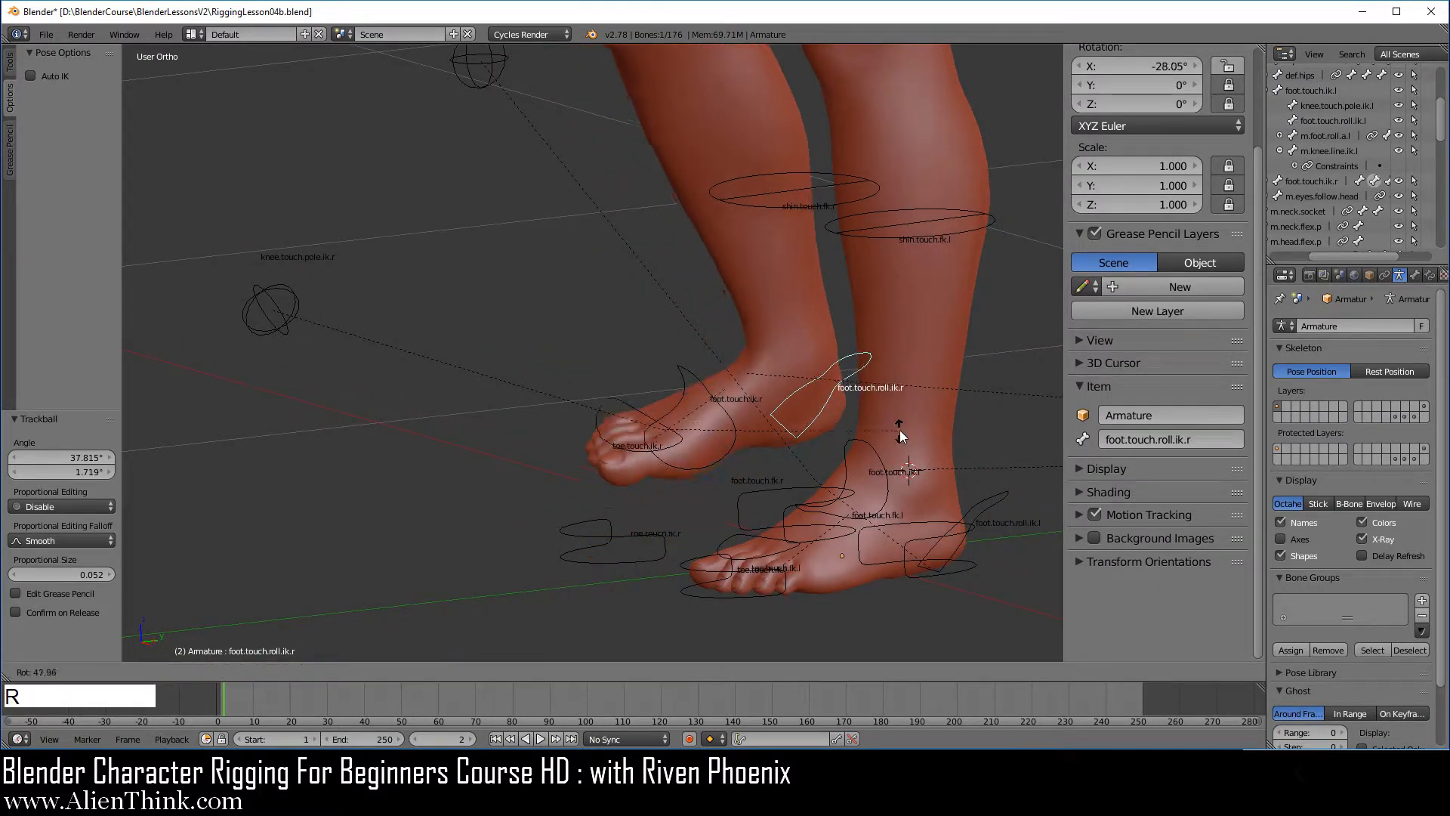
{"action": "right_click", "coordinate": [831, 354]}
Switch both legs back to FK by setting FK/IK Leg.r on foot.touch.ik.r and FK/IK Leg.l on foot.touch.ik.l to 0.
{"action": "scroll", "coordinate": [800, 366], "scroll_direction": "down", "scroll_amount": 4}
{"action": "middle_click_drag", "start_coordinate": [658, 229], "coordinate": [692, 416], "text": "shift"}
{"action": "right_click", "coordinate": [686, 566]}
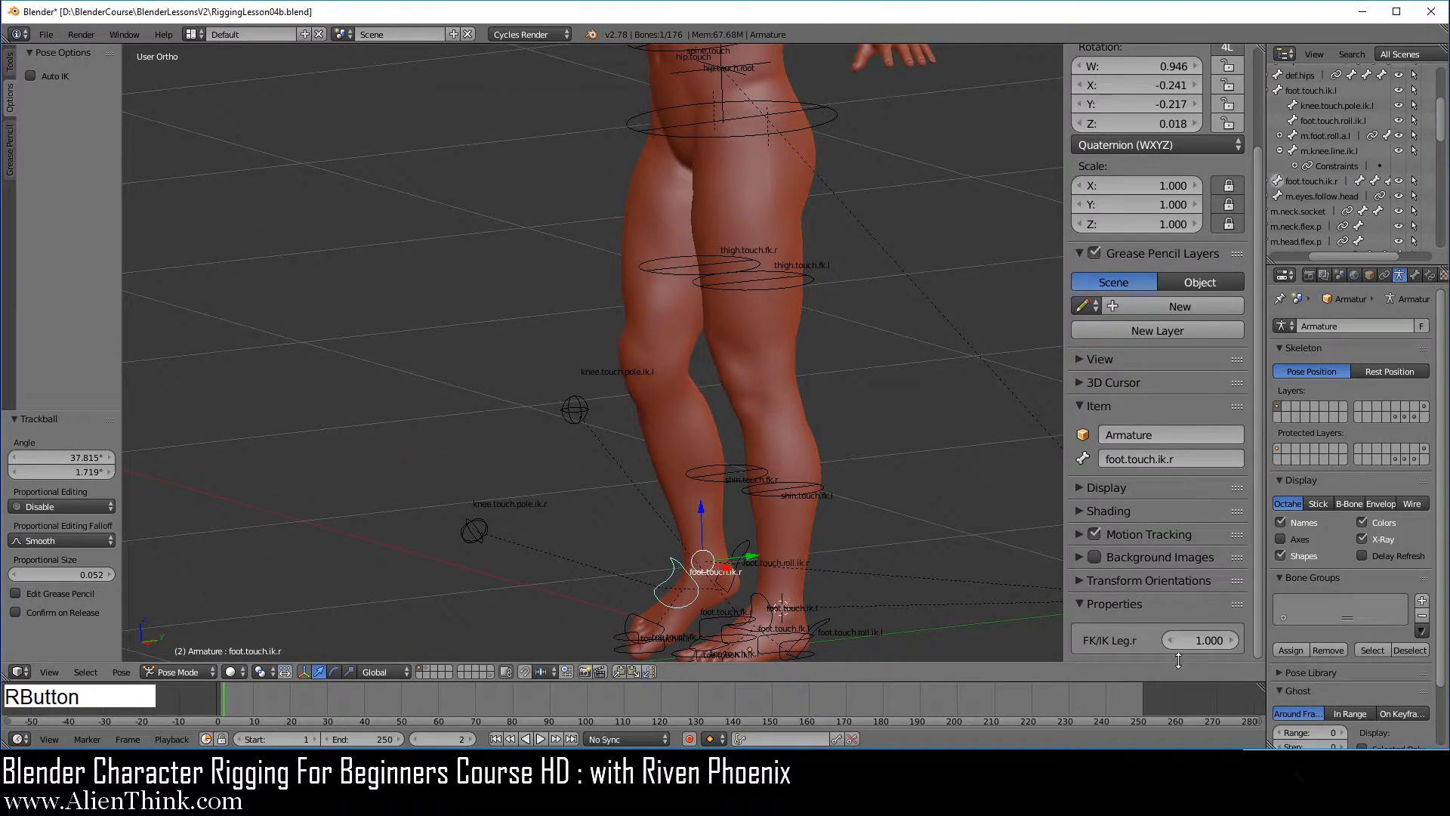
{"action": "left_click_drag", "start_coordinate": [1194, 641], "coordinate": [1088, 641]}
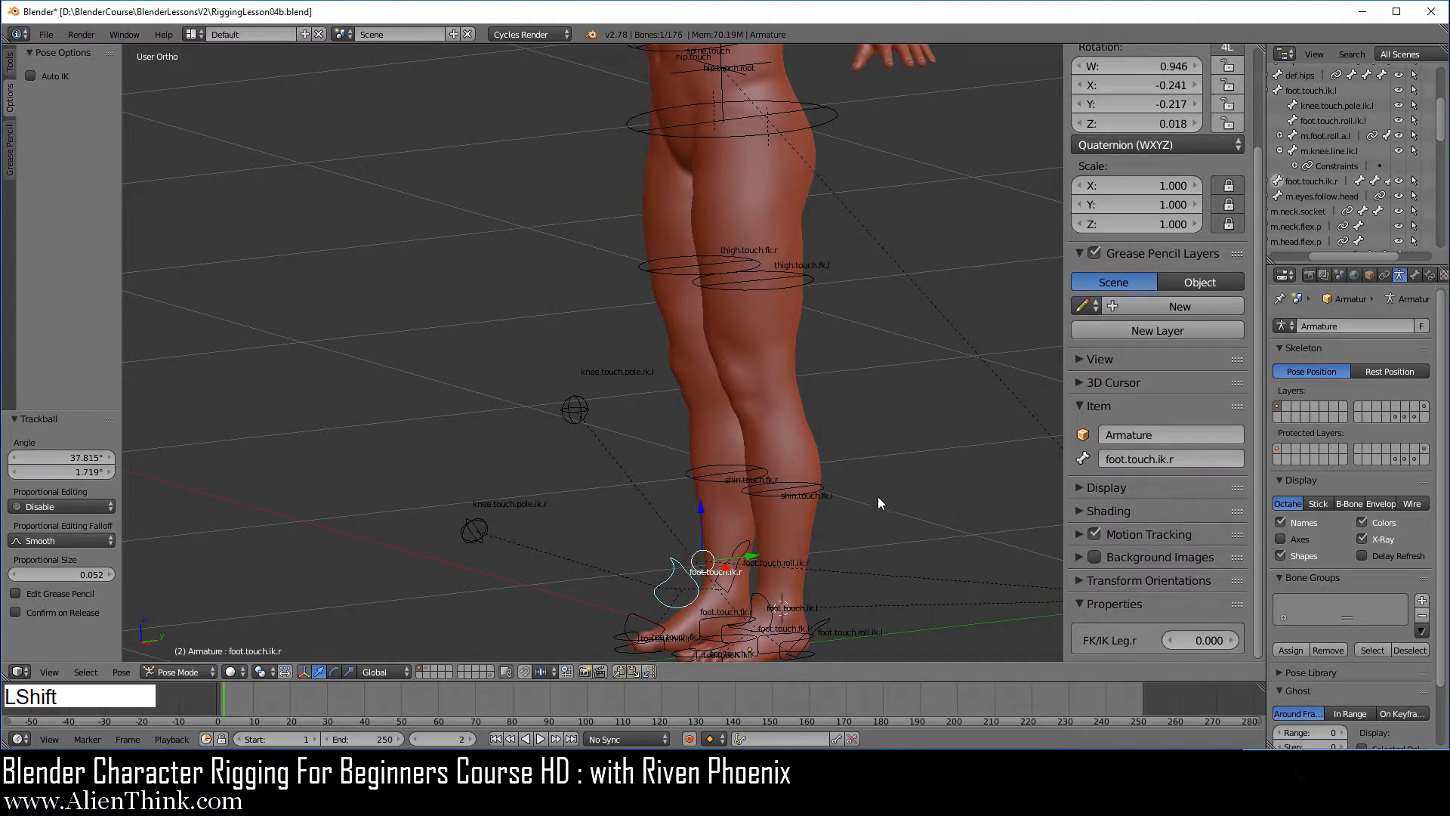
{"action": "middle_click_drag", "start_coordinate": [878, 502], "coordinate": [815, 337], "text": "shift"}
{"action": "right_click", "coordinate": [714, 444]}
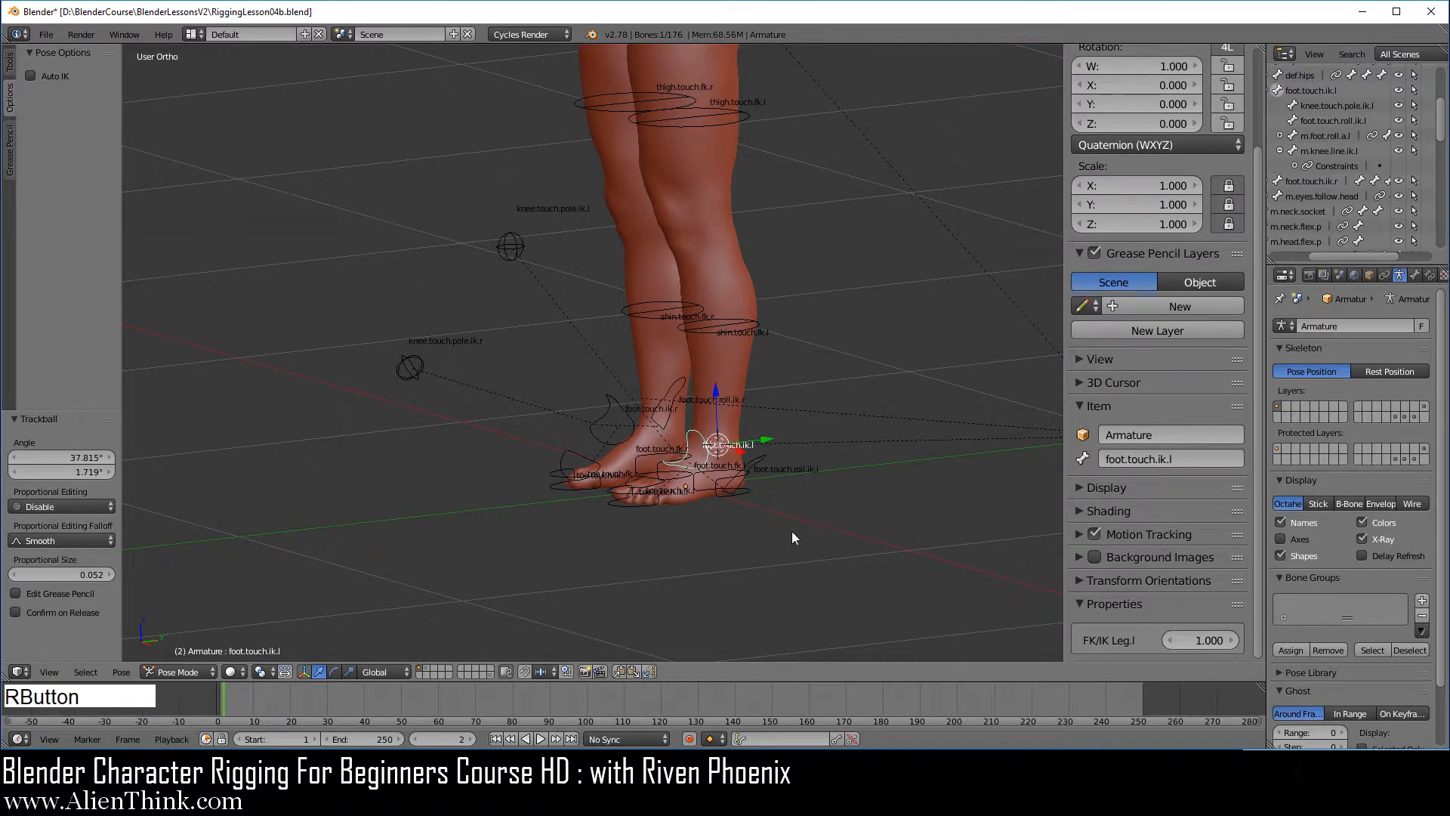
{"action": "left_click_drag", "start_coordinate": [1211, 640], "coordinate": [1148, 641]}
Clear the pose rotation and location of all visible bones, deselect everything and show the legs in the front orthographic view.
{"action": "key", "text": "a"}
{"action": "key", "text": "alt+r"}
{"action": "key", "text": "alt+g"}
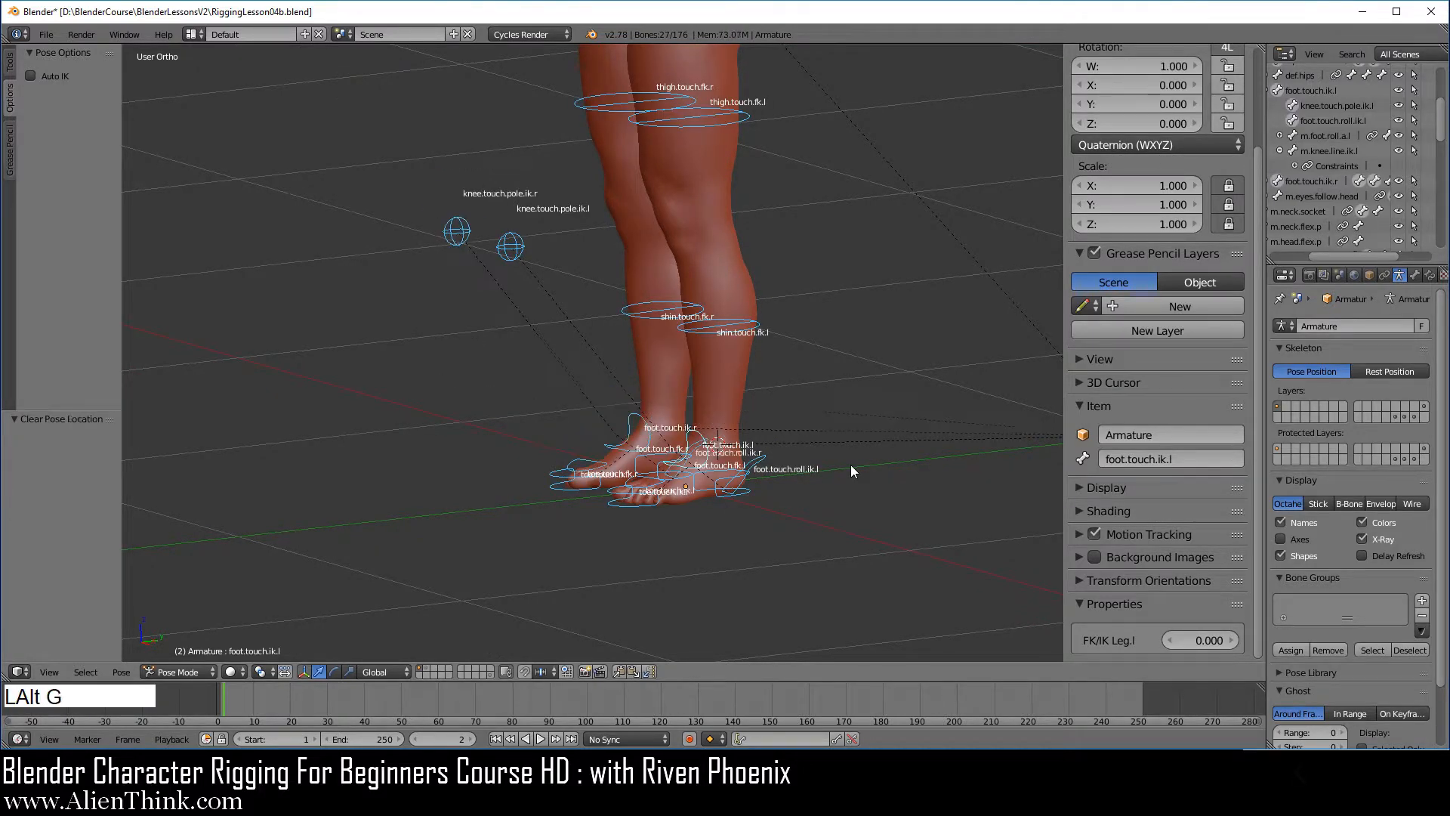
{"action": "key", "text": "a"}
{"action": "middle_click_drag", "start_coordinate": [854, 466], "coordinate": [797, 419], "text": "shift"}
{"action": "key", "text": "1"}
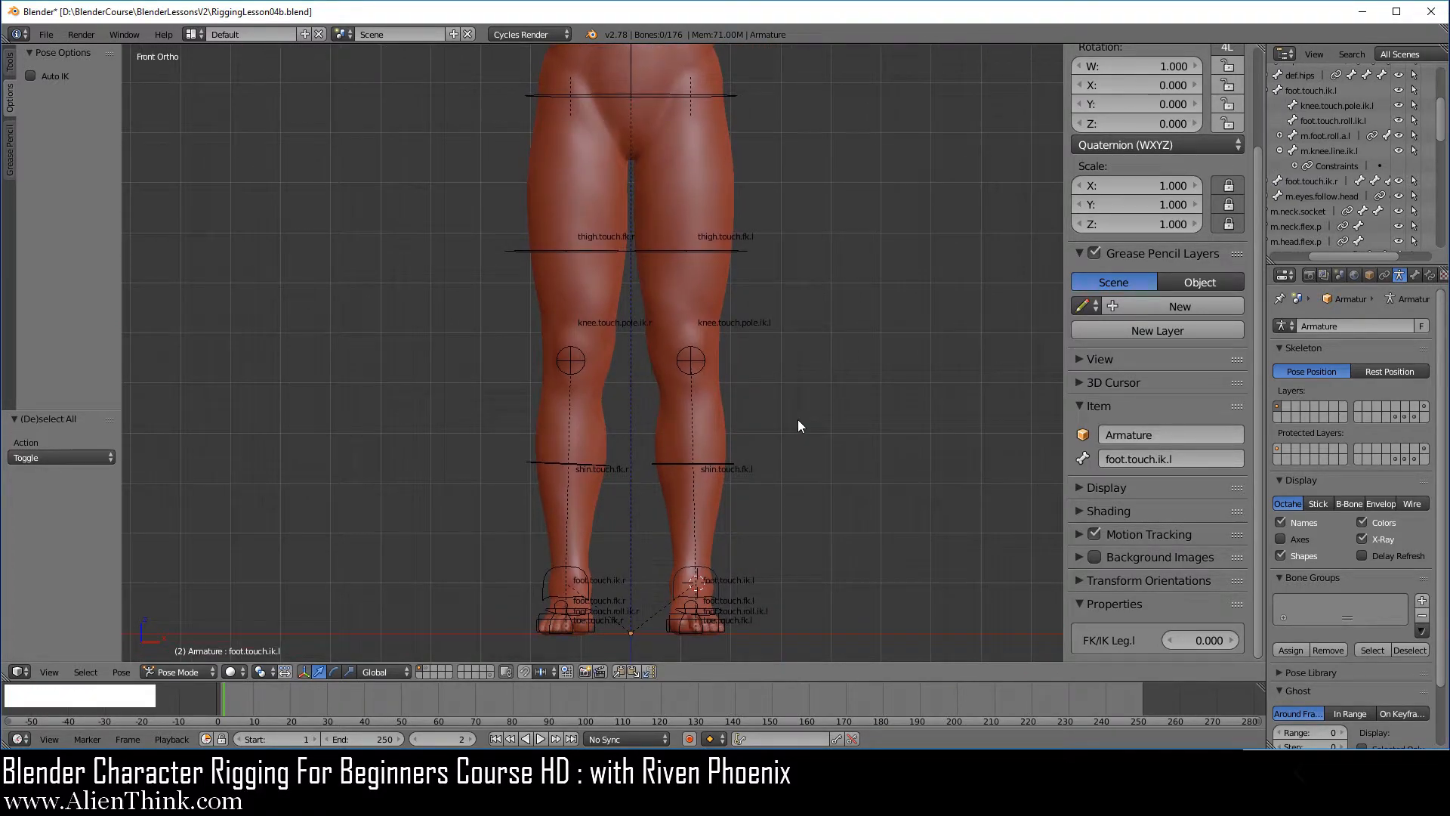
Save the file as RiggingLesson04c.blend in the BlenderLessonsV2 folder, overwriting the existing file.
{"action": "left_click", "coordinate": [46, 34]}
{"action": "left_click", "coordinate": [98, 164]}
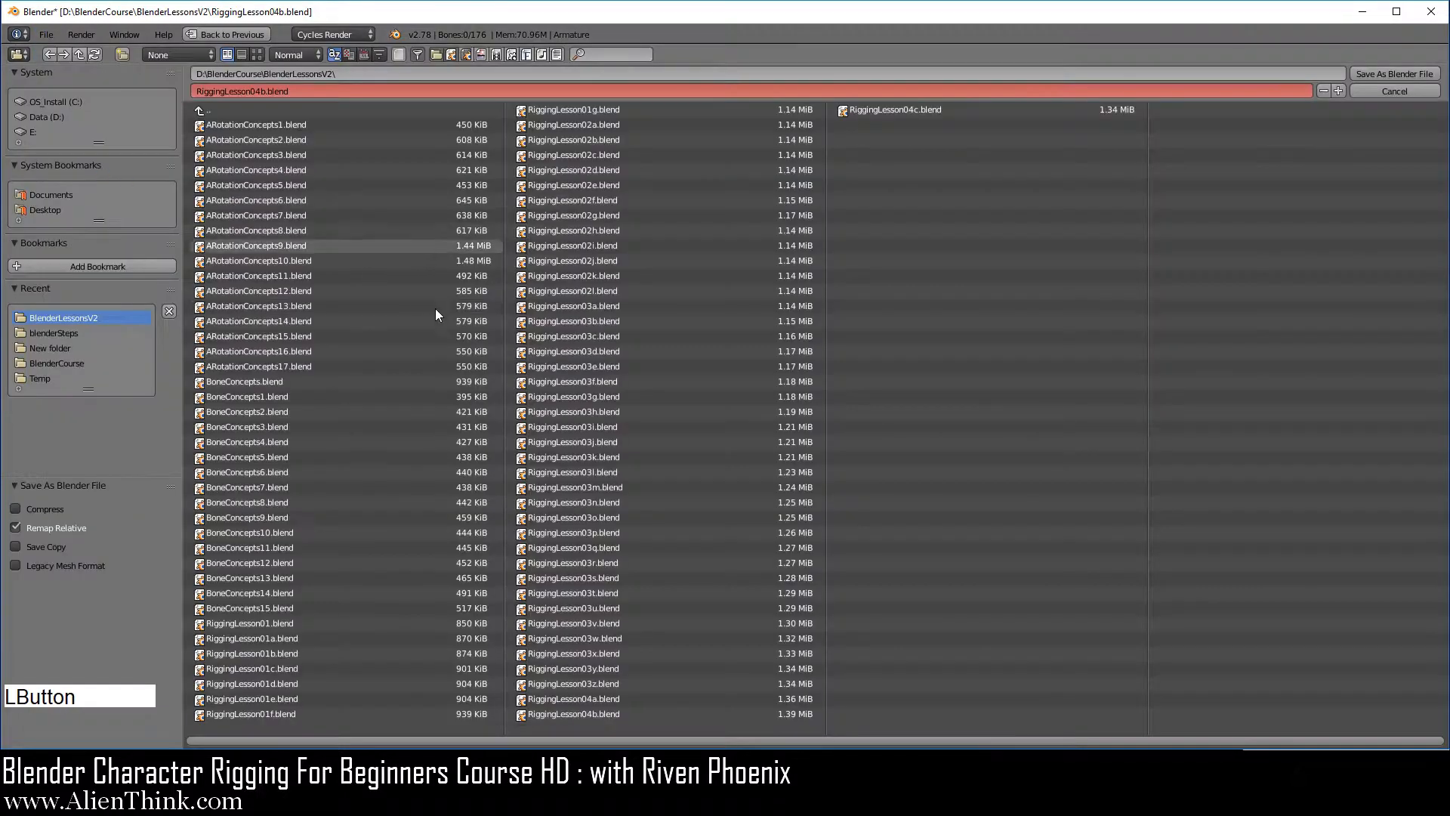
{"action": "left_click", "coordinate": [903, 111]}
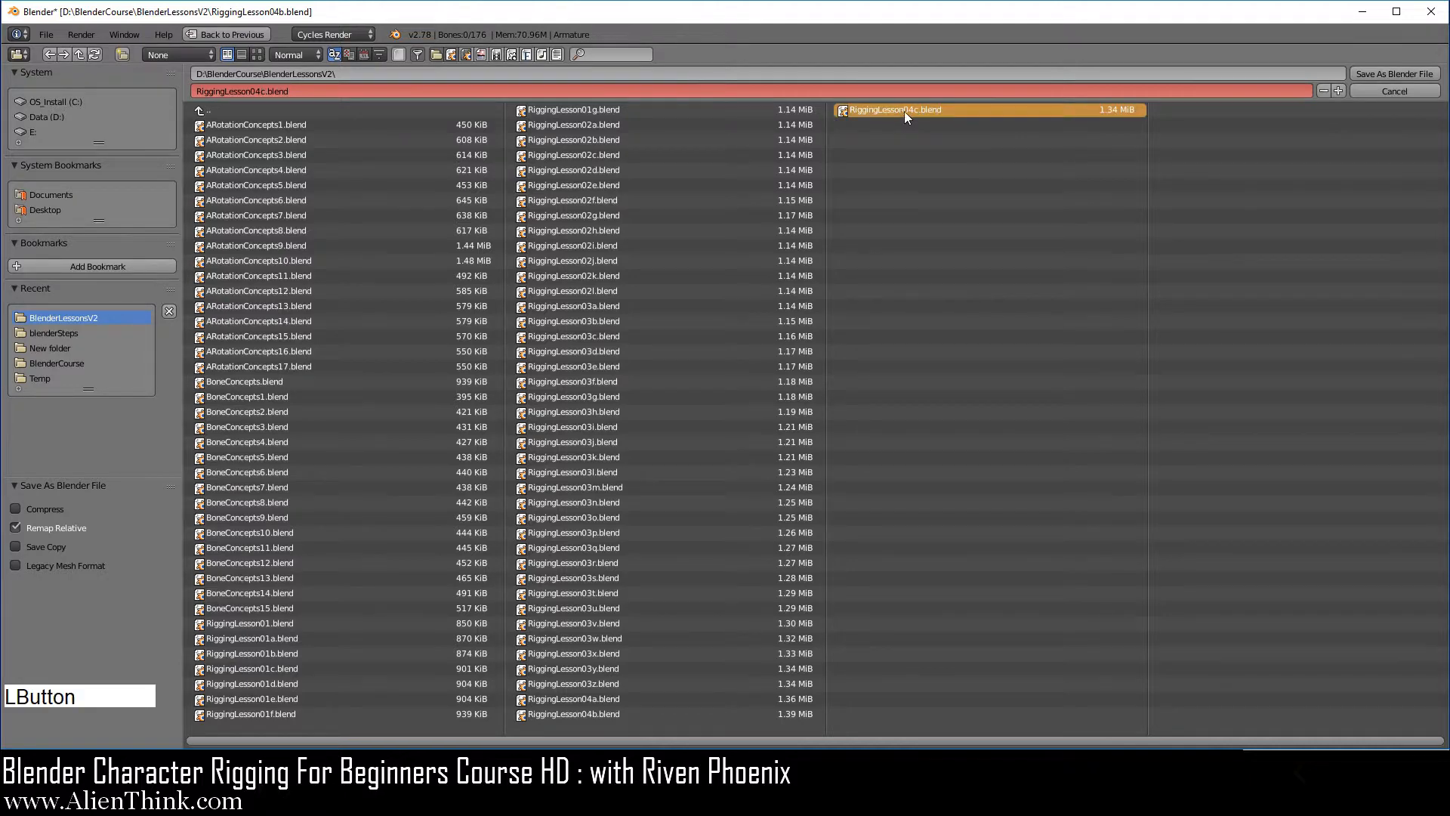
{"action": "left_click", "coordinate": [1402, 72]}
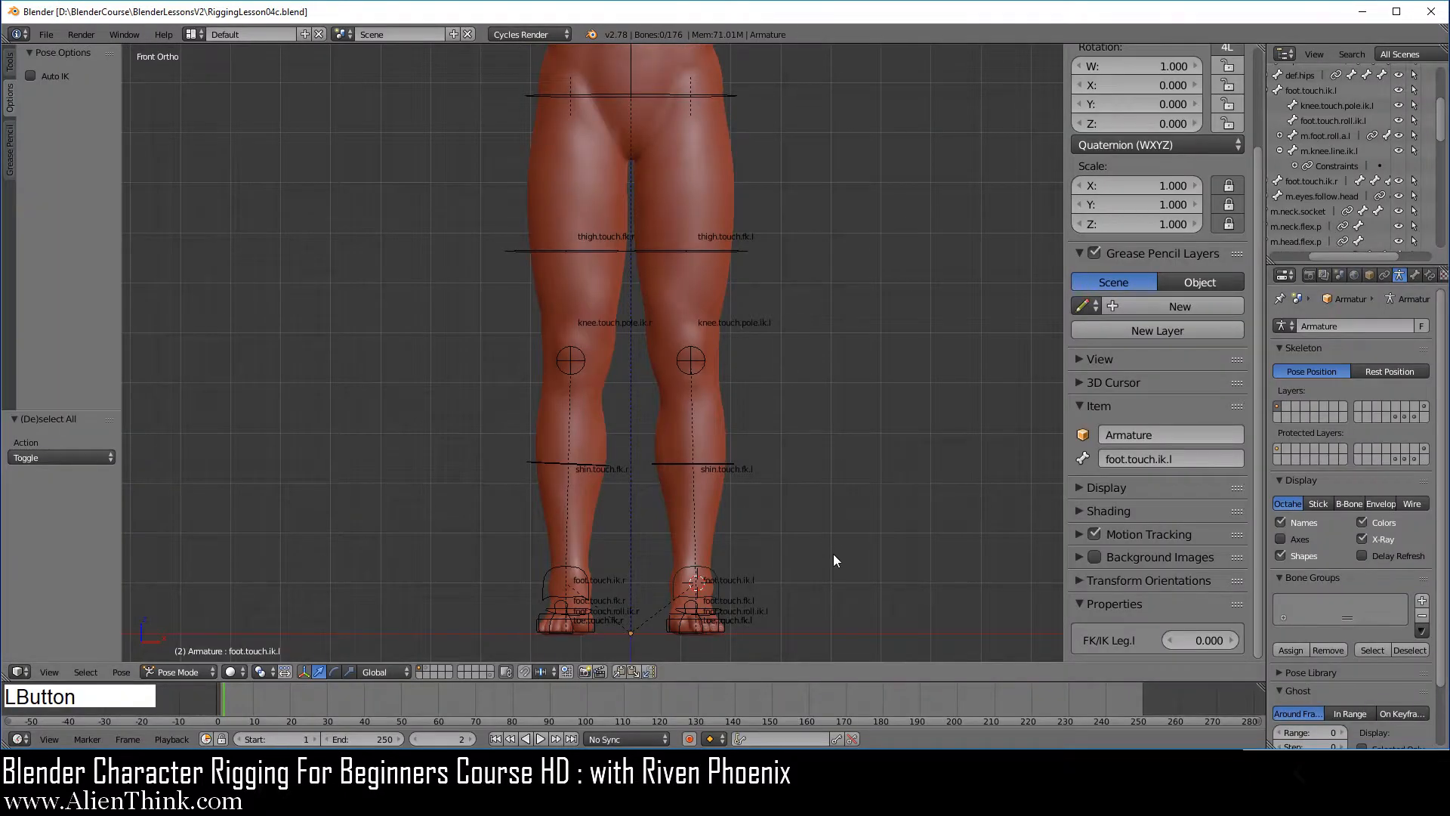
{"action": "key", "text": "F3"}
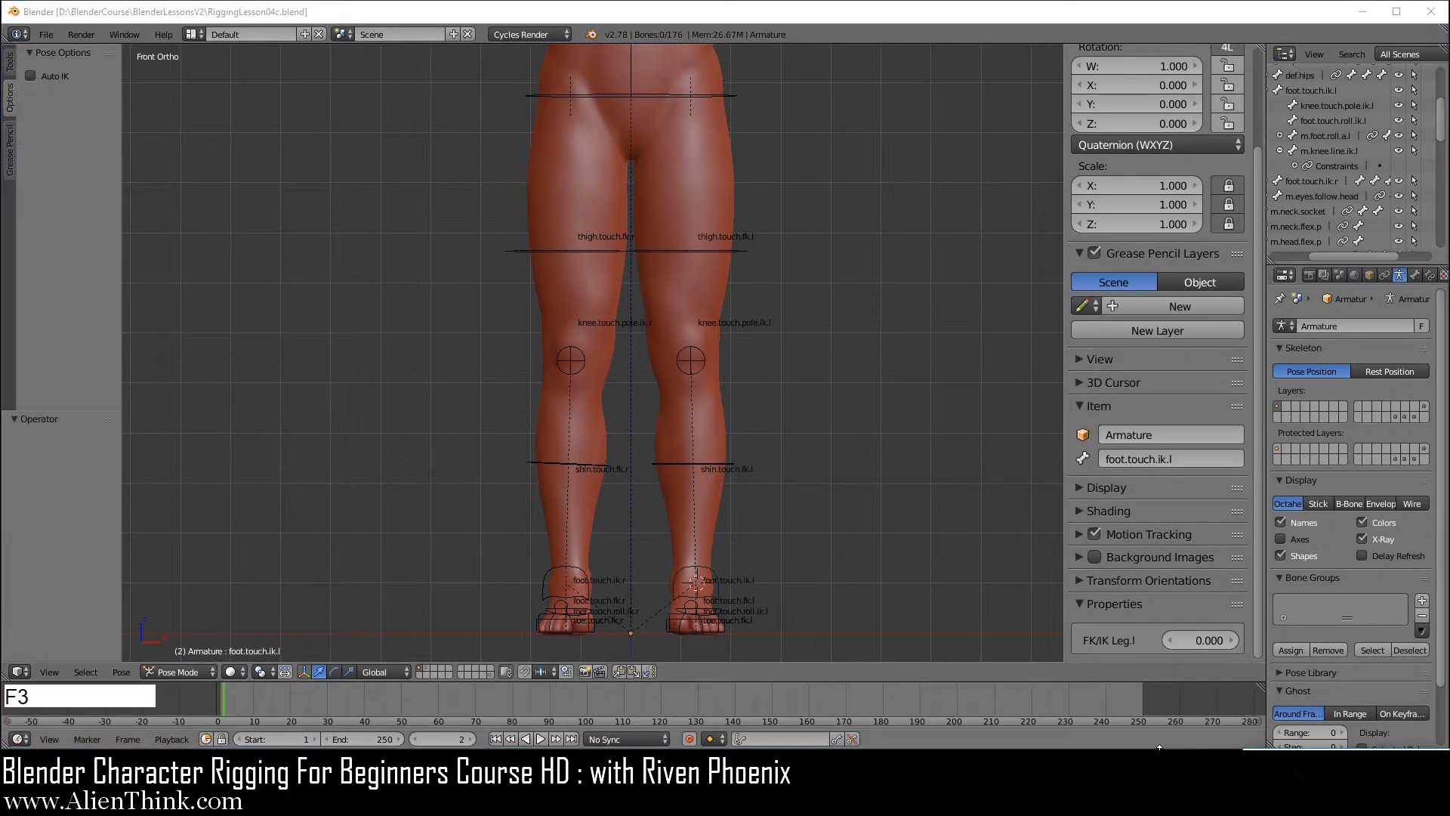